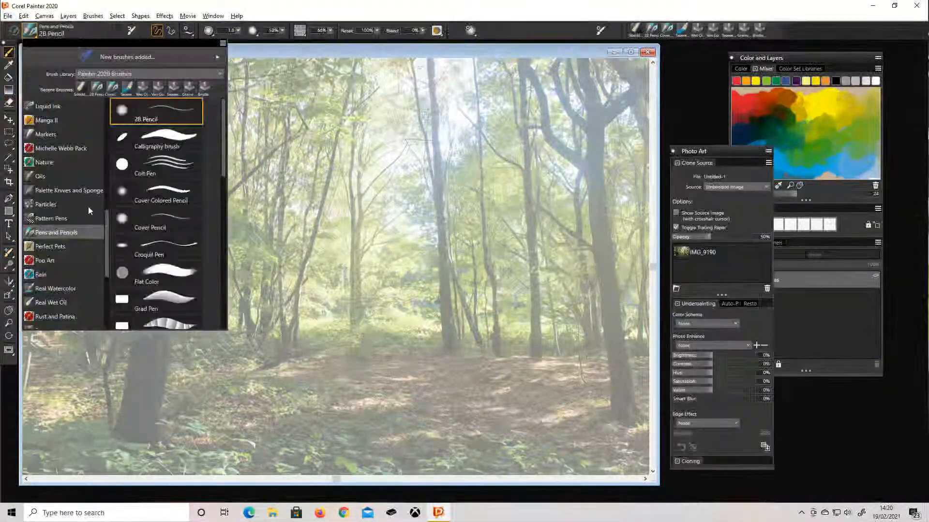
Choose the 2B Pencil brush from Pens and Pencils and set its size to 10.
{"action": "left_click", "coordinate": [158, 111]}
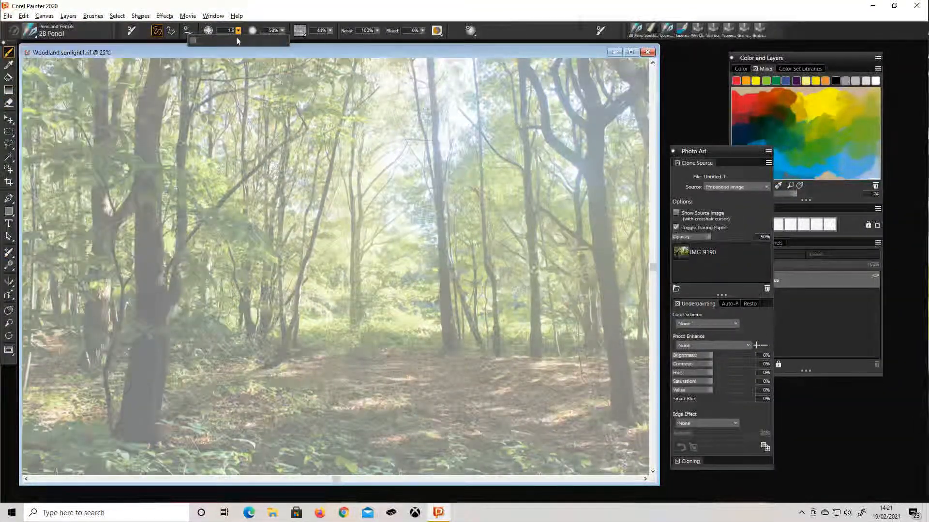
{"action": "left_click", "coordinate": [238, 30]}
{"action": "left_click_drag", "start_coordinate": [199, 40], "coordinate": [210, 40]}
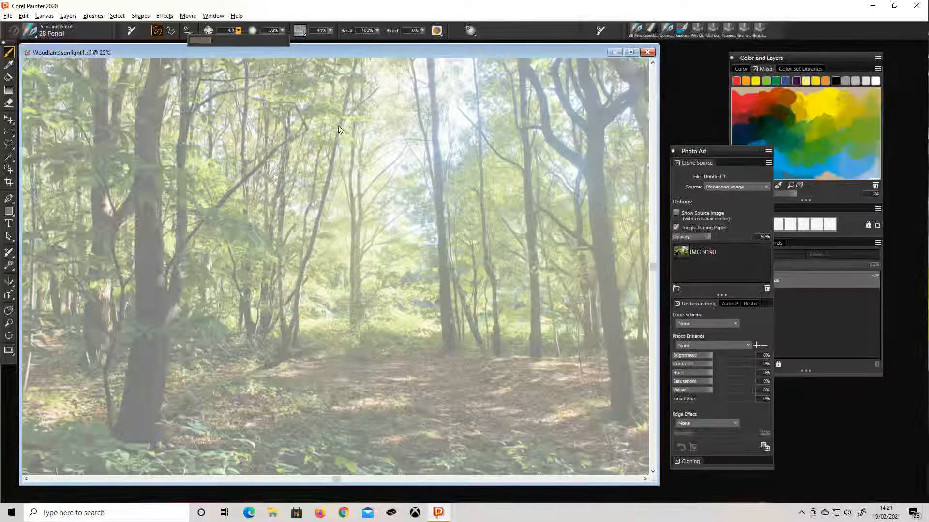
{"action": "left_click", "coordinate": [228, 31]}
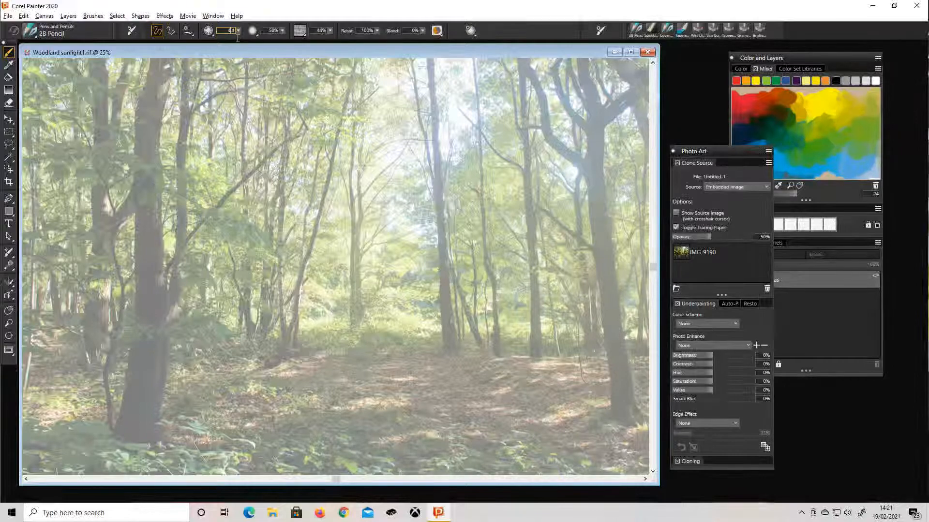
{"action": "key", "text": "BackSpace"}
{"action": "key", "text": "BackSpace"}
{"action": "key", "text": "BackSpace"}
{"action": "type", "text": "10"}
{"action": "key", "text": "Return"}
{"action": "left_click", "coordinate": [730, 304]}
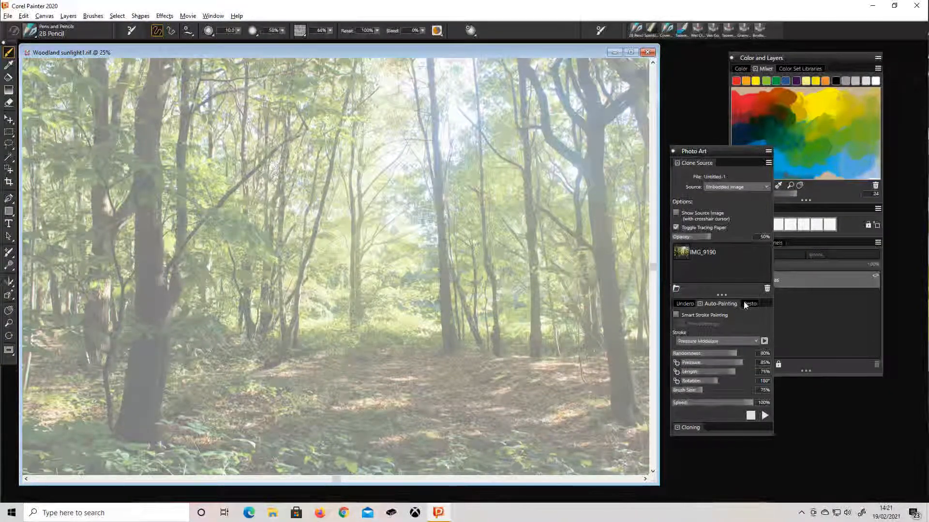
{"action": "left_click", "coordinate": [747, 304]}
{"action": "left_click", "coordinate": [689, 304]}
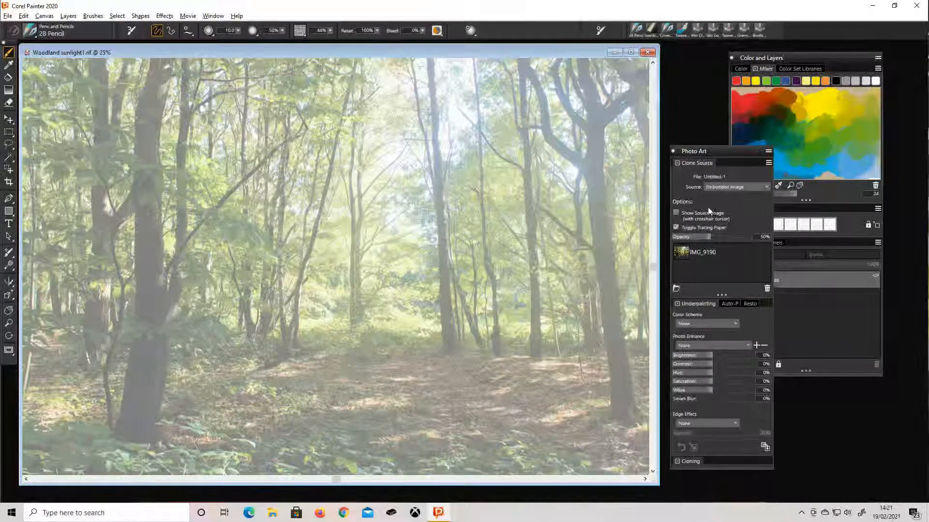
Set the tracing paper opacity of the clone source to 80%.
{"action": "left_click", "coordinate": [767, 237]}
{"action": "left_click_drag", "start_coordinate": [768, 238], "coordinate": [757, 236]}
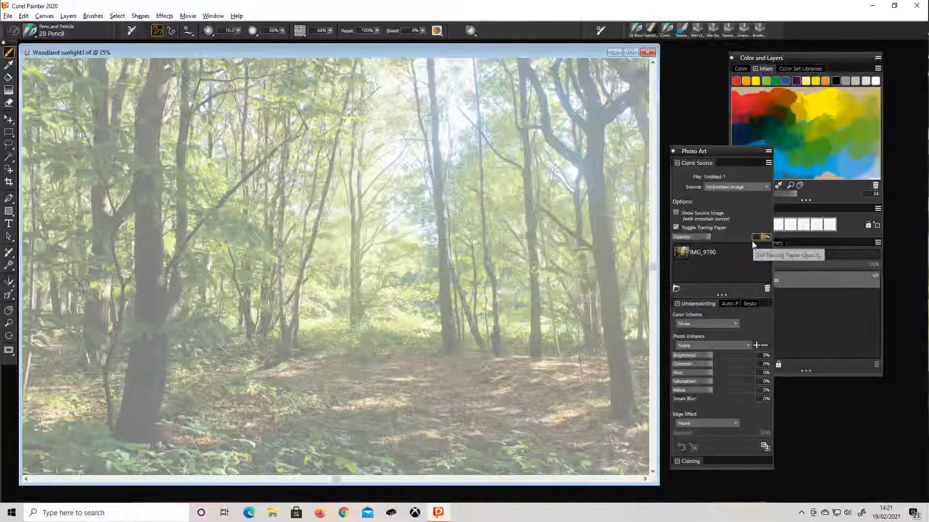
{"action": "type", "text": "80"}
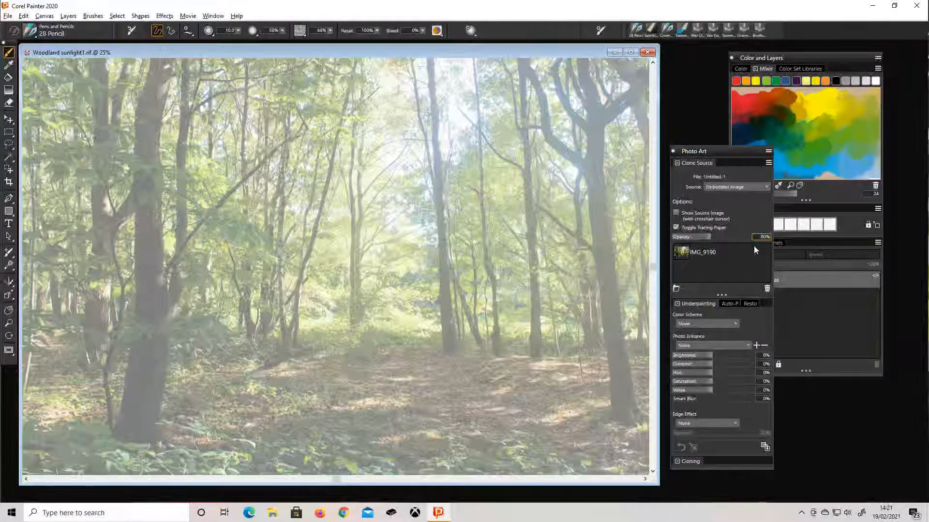
{"action": "key", "text": "Return"}
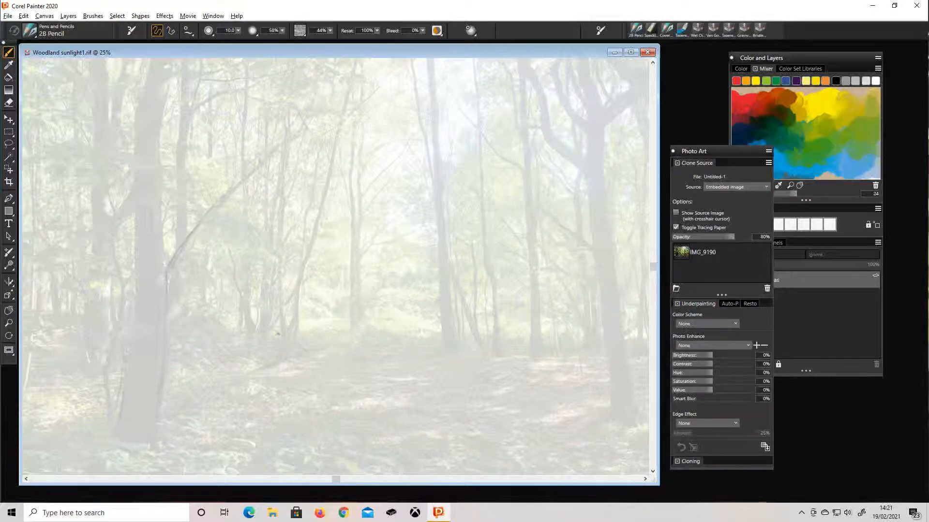
Trace the path's edge and the tree trunks in the left half of the photo with pencil strokes.
{"action": "left_click_drag", "start_coordinate": [312, 348], "coordinate": [256, 373]}
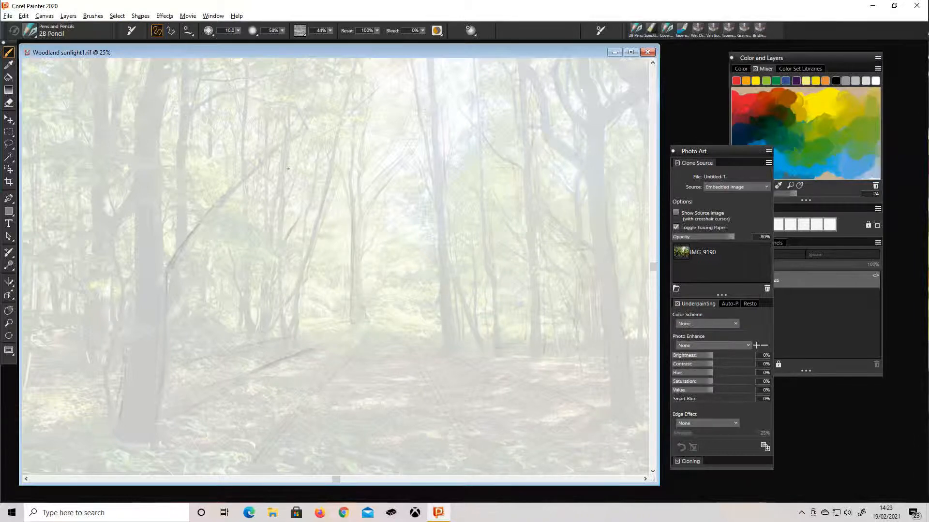
{"action": "left_click_drag", "start_coordinate": [288, 168], "coordinate": [281, 232]}
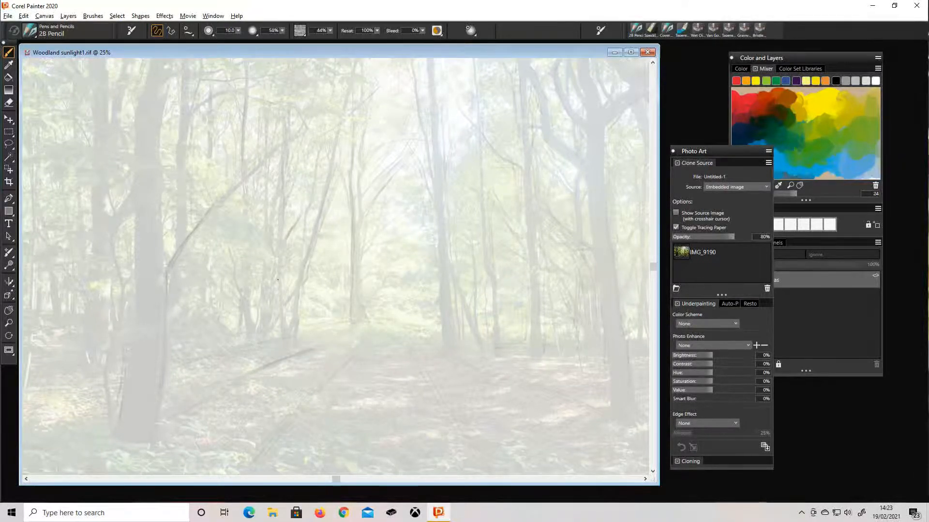
{"action": "left_click_drag", "start_coordinate": [250, 308], "coordinate": [250, 332]}
{"action": "left_click_drag", "start_coordinate": [206, 273], "coordinate": [205, 286]}
{"action": "left_click_drag", "start_coordinate": [107, 283], "coordinate": [107, 298]}
{"action": "left_click_drag", "start_coordinate": [119, 191], "coordinate": [120, 206]}
{"action": "left_click_drag", "start_coordinate": [107, 139], "coordinate": [107, 59]}
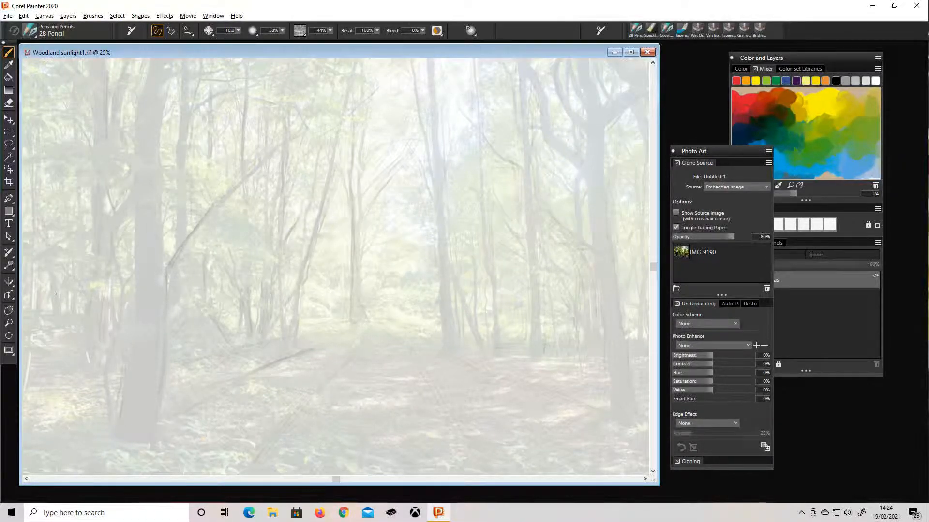
Sketch the undergrowth along the far left of the scene and the ground texture on the central path.
{"action": "left_click_drag", "start_coordinate": [56, 293], "coordinate": [52, 322]}
{"action": "left_click_drag", "start_coordinate": [65, 341], "coordinate": [73, 347]}
{"action": "left_click_drag", "start_coordinate": [62, 382], "coordinate": [35, 395]}
{"action": "left_click_drag", "start_coordinate": [387, 374], "coordinate": [403, 370]}
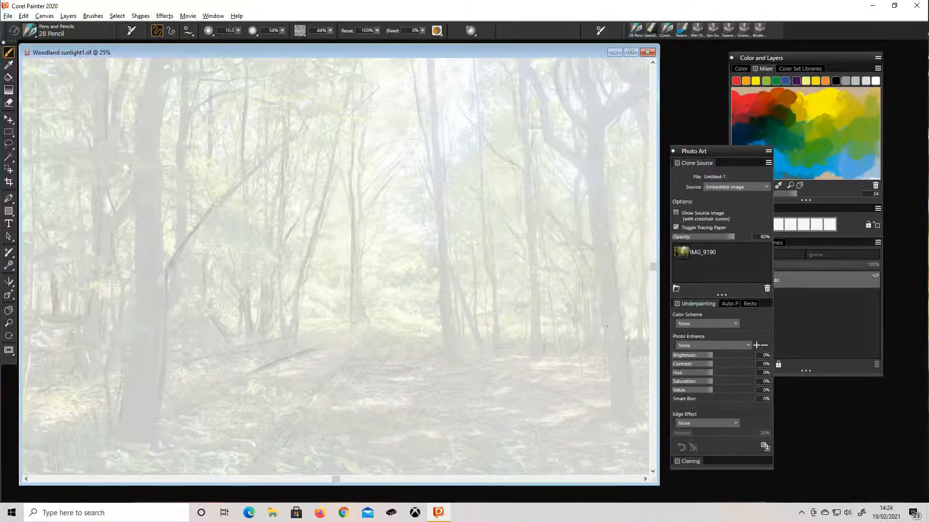
Trace the slender trunks around the centre and shade the large trunk and its neighbours on the left.
{"action": "left_click_drag", "start_coordinate": [539, 279], "coordinate": [533, 338]}
{"action": "left_click_drag", "start_coordinate": [357, 269], "coordinate": [376, 90]}
{"action": "left_click_drag", "start_coordinate": [183, 88], "coordinate": [182, 246]}
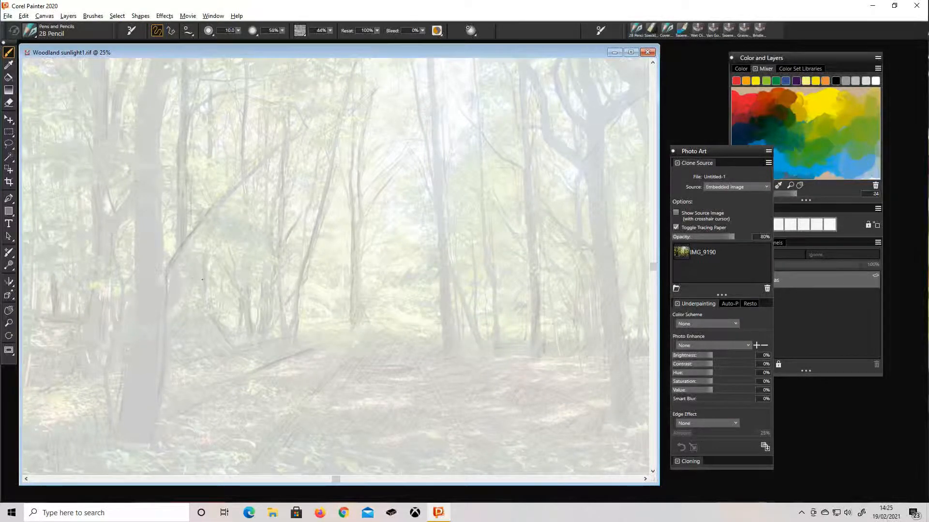
{"action": "mouse_move", "coordinate": [168, 300]}
{"action": "left_mouse_down"}
{"action": "mouse_move", "coordinate": [143, 349]}
{"action": "mouse_move", "coordinate": [135, 431]}
{"action": "left_mouse_up"}
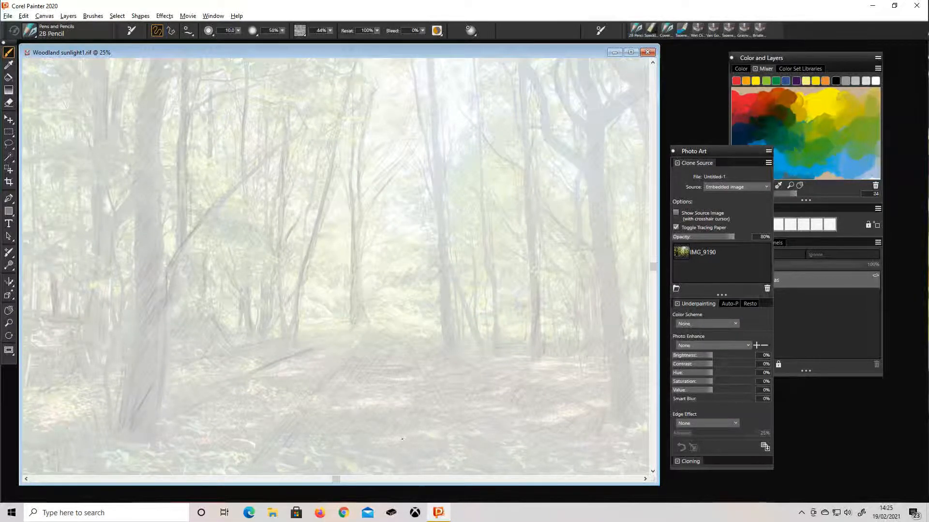
{"action": "left_click_drag", "start_coordinate": [94, 343], "coordinate": [121, 175]}
{"action": "left_click_drag", "start_coordinate": [187, 74], "coordinate": [177, 278]}
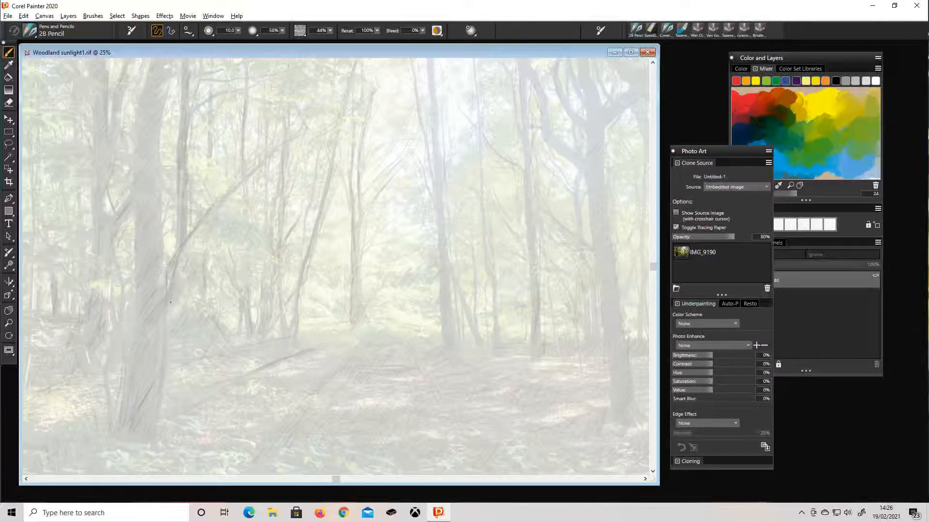
Add pencil strokes to the far right trees and upper-left branches, checking the sketch with the tracing paper toggled off and on.
{"action": "left_click_drag", "start_coordinate": [579, 52], "coordinate": [590, 49]}
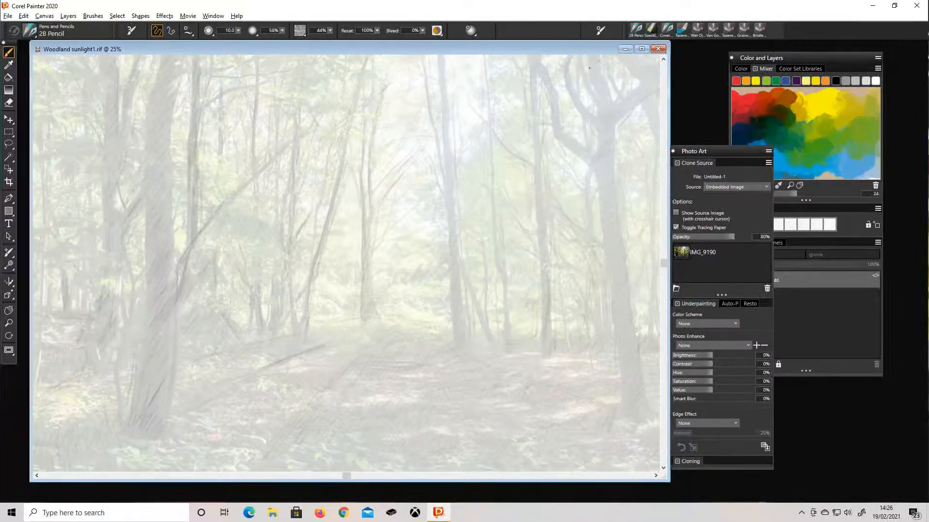
{"action": "left_click_drag", "start_coordinate": [650, 152], "coordinate": [651, 315]}
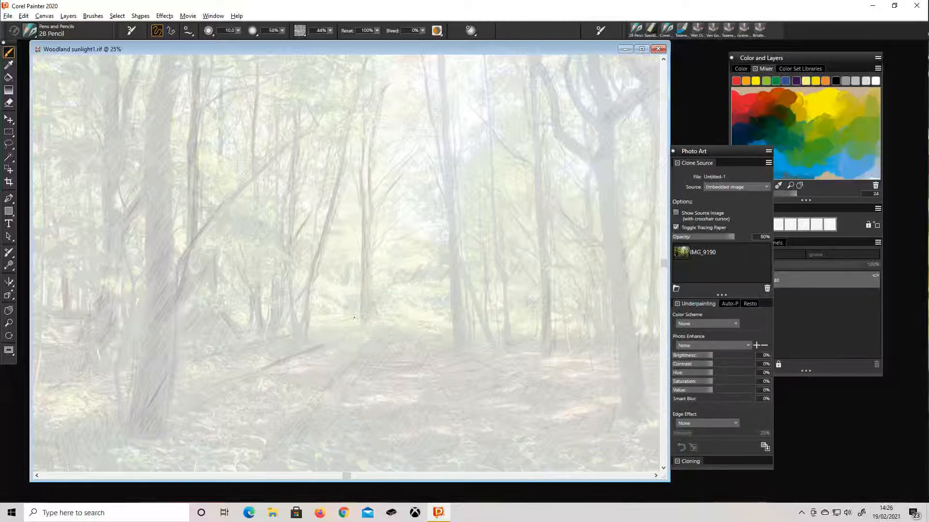
{"action": "mouse_move", "coordinate": [256, 92]}
{"action": "left_mouse_down"}
{"action": "mouse_move", "coordinate": [252, 157]}
{"action": "mouse_move", "coordinate": [221, 120]}
{"action": "left_mouse_up"}
{"action": "key", "text": "ctrl+t"}
{"action": "key", "text": "ctrl+t"}
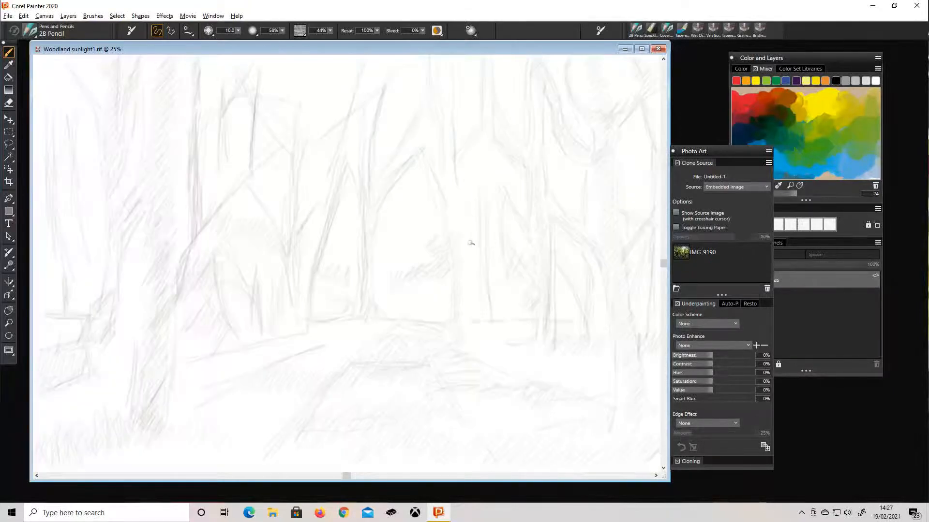
{"action": "left_click_drag", "start_coordinate": [256, 189], "coordinate": [255, 226]}
{"action": "key", "text": "ctrl+t"}
{"action": "key", "text": "ctrl+t"}
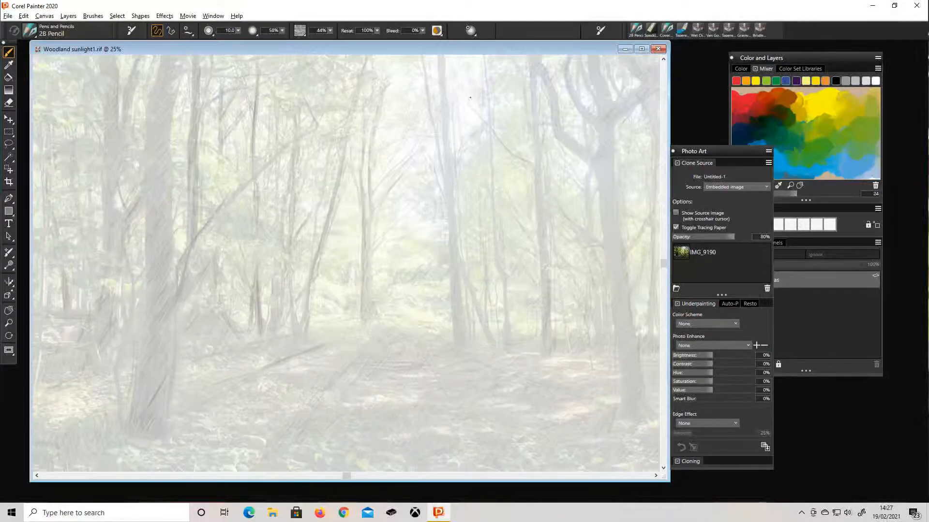
Strengthen the dark trunk near the centre and the large right-hand trunk, comparing the sketch with and without tracing paper.
{"action": "left_click_drag", "start_coordinate": [445, 60], "coordinate": [452, 216]}
{"action": "left_click_drag", "start_coordinate": [456, 261], "coordinate": [458, 320]}
{"action": "left_click_drag", "start_coordinate": [625, 345], "coordinate": [611, 402]}
{"action": "key", "text": "ctrl+t"}
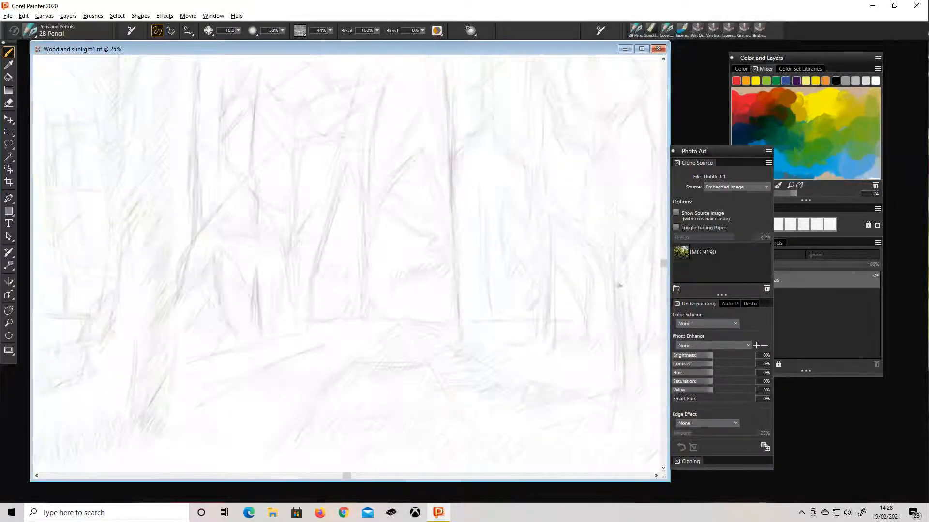
{"action": "key", "text": "ctrl+t"}
{"action": "key", "text": "ctrl+t"}
{"action": "key", "text": "ctrl+t"}
{"action": "key", "text": "ctrl+t"}
{"action": "key", "text": "ctrl+t"}
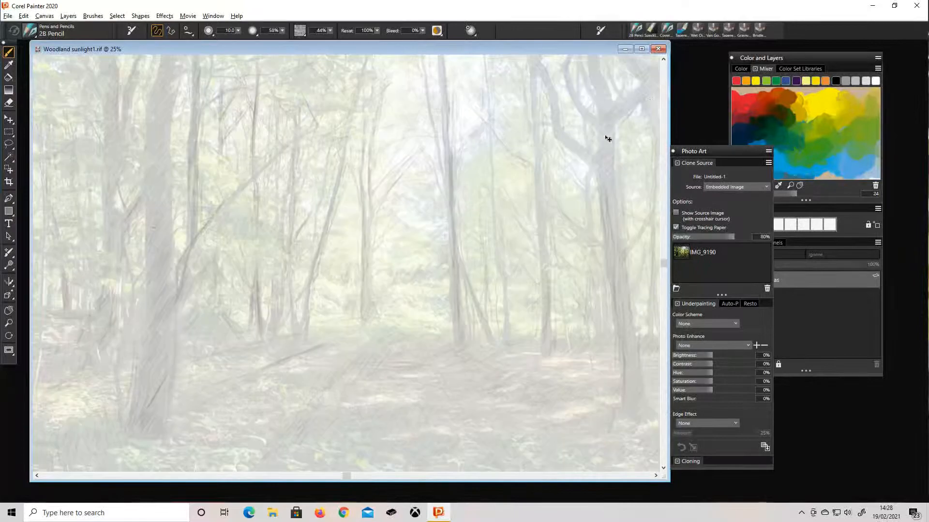
Shade down the length of the large left trunk and compare the sketch with and without tracing paper.
{"action": "mouse_move", "coordinate": [179, 78]}
{"action": "left_mouse_down"}
{"action": "mouse_move", "coordinate": [172, 254]}
{"action": "mouse_move", "coordinate": [136, 351]}
{"action": "left_mouse_up"}
{"action": "key", "text": "ctrl+t"}
{"action": "key", "text": "ctrl+t"}
{"action": "key", "text": "ctrl+t"}
{"action": "key", "text": "ctrl+t"}
{"action": "key", "text": "ctrl+t"}
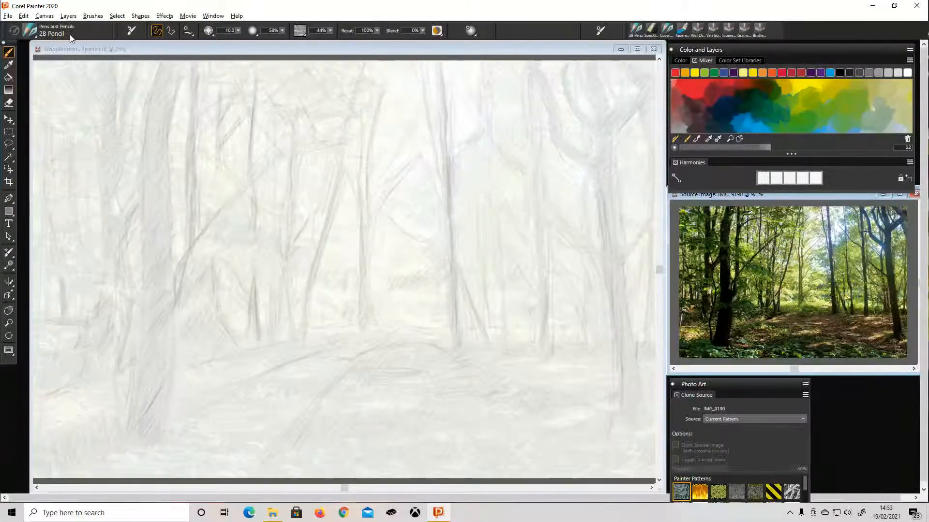
Choose the Speckle Wet and Dry brush from the Acrylics and Gouache category.
{"action": "left_click", "coordinate": [36, 31]}
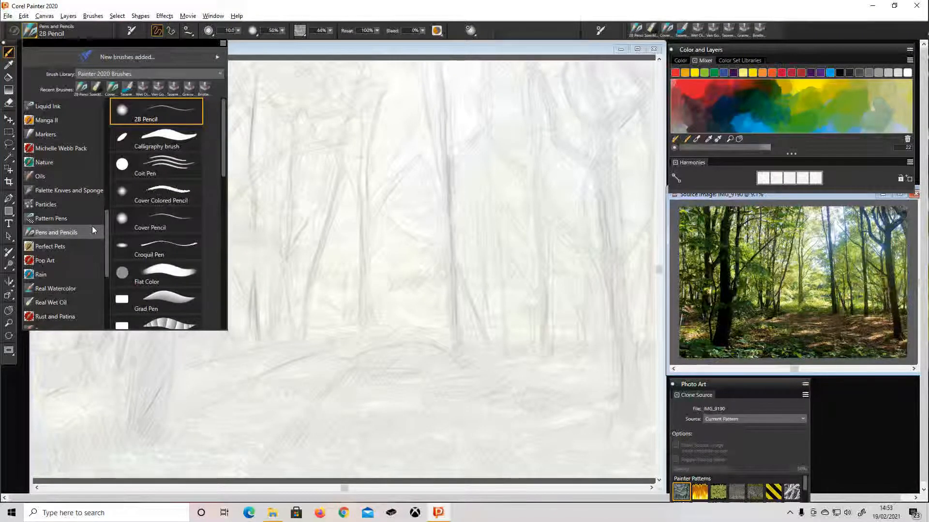
{"action": "left_click_drag", "start_coordinate": [107, 228], "coordinate": [105, 117]}
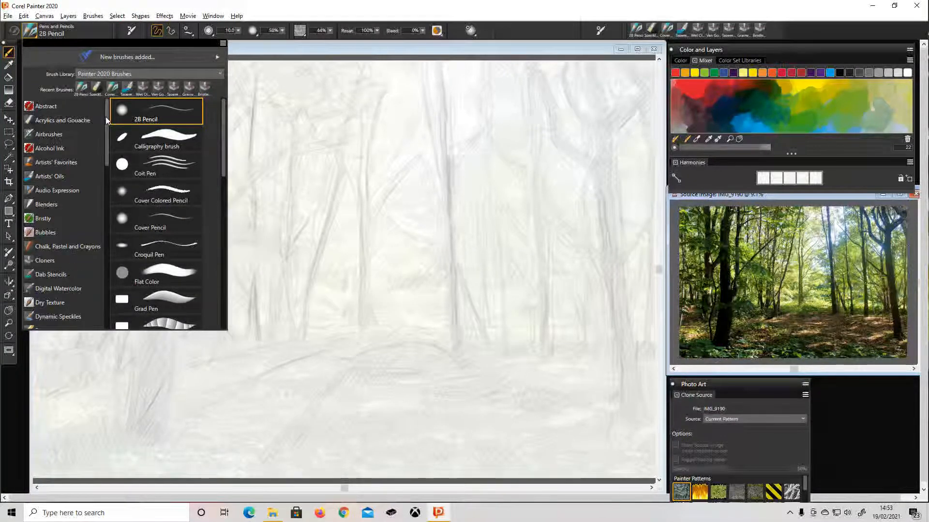
{"action": "left_click", "coordinate": [68, 119]}
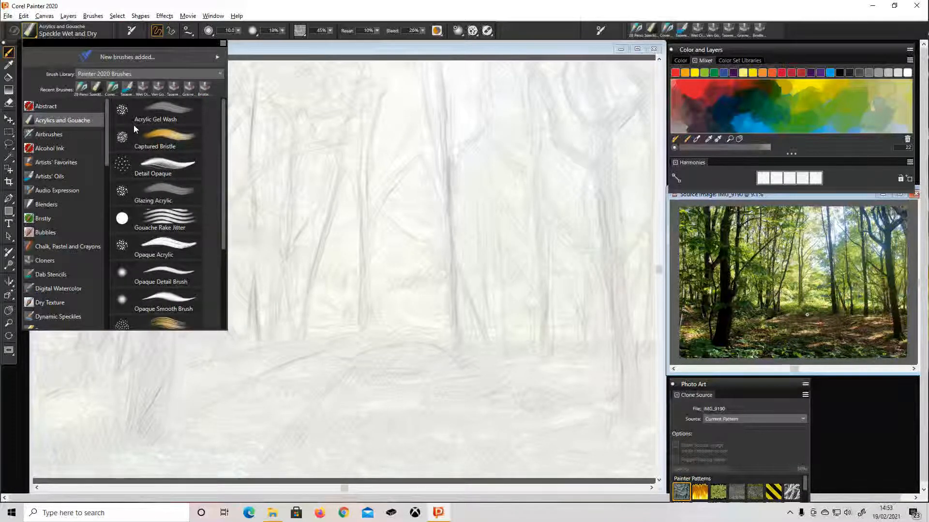
{"action": "left_click_drag", "start_coordinate": [227, 129], "coordinate": [230, 150]}
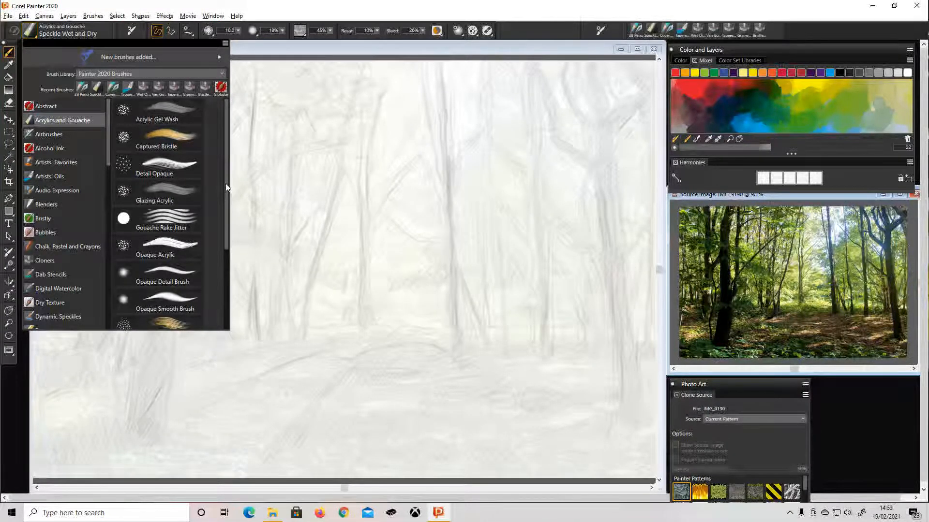
{"action": "left_click_drag", "start_coordinate": [225, 184], "coordinate": [231, 267]}
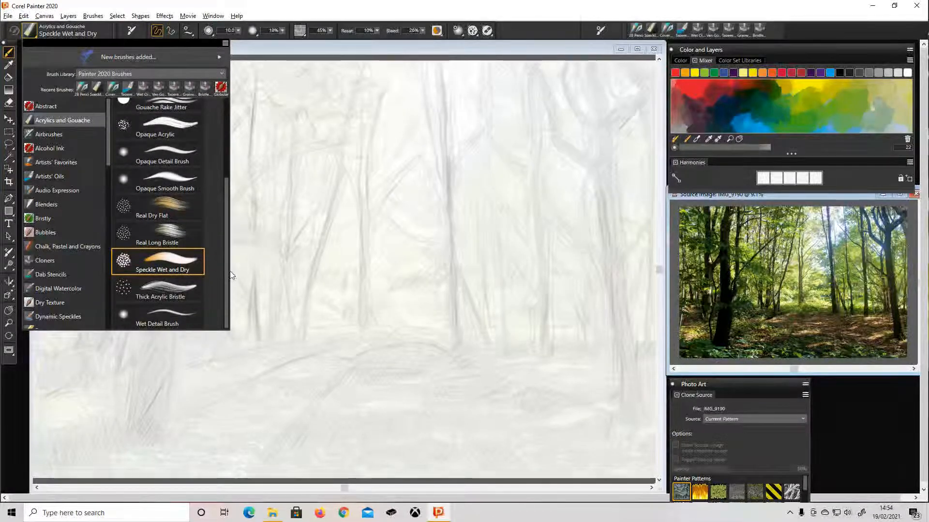
{"action": "left_click", "coordinate": [175, 263]}
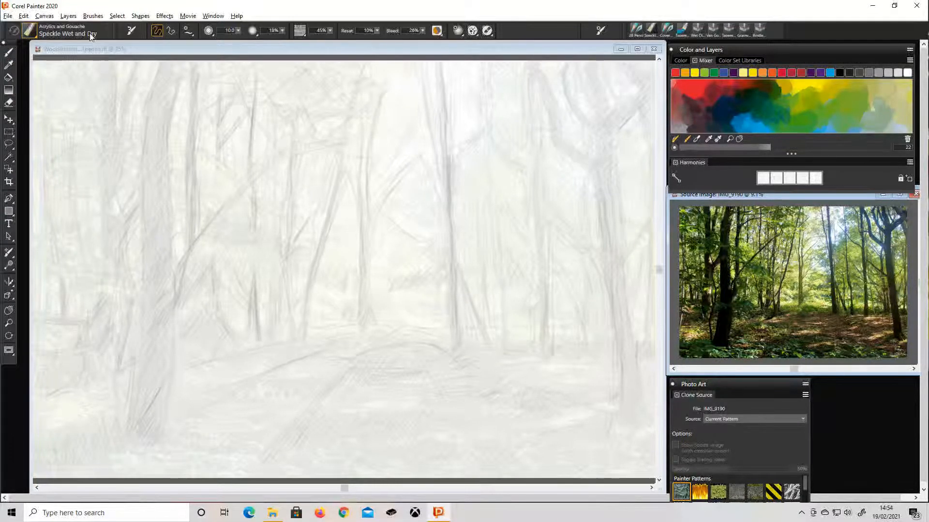
Activate the woodland pencil document with the Brush tool and set the brush size to 80.
{"action": "left_click", "coordinate": [9, 51]}
{"action": "left_click", "coordinate": [187, 46]}
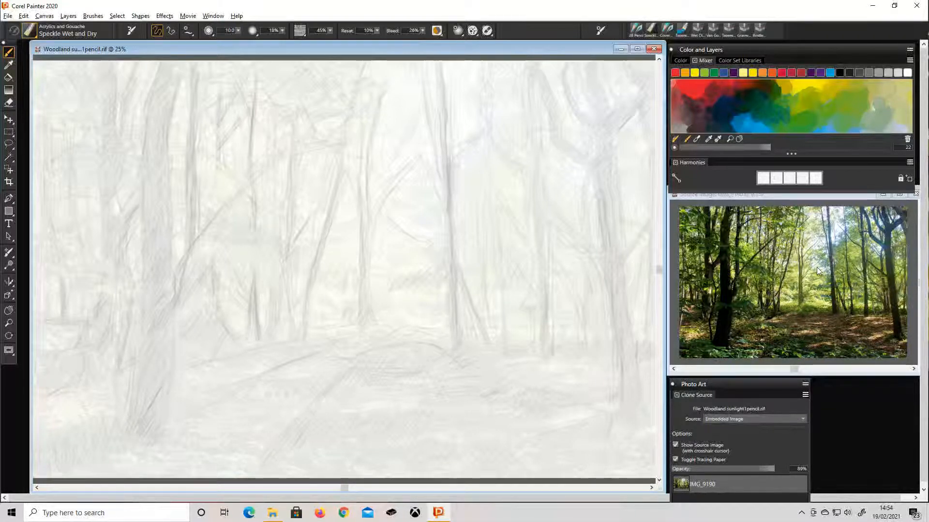
{"action": "left_click", "coordinate": [238, 36]}
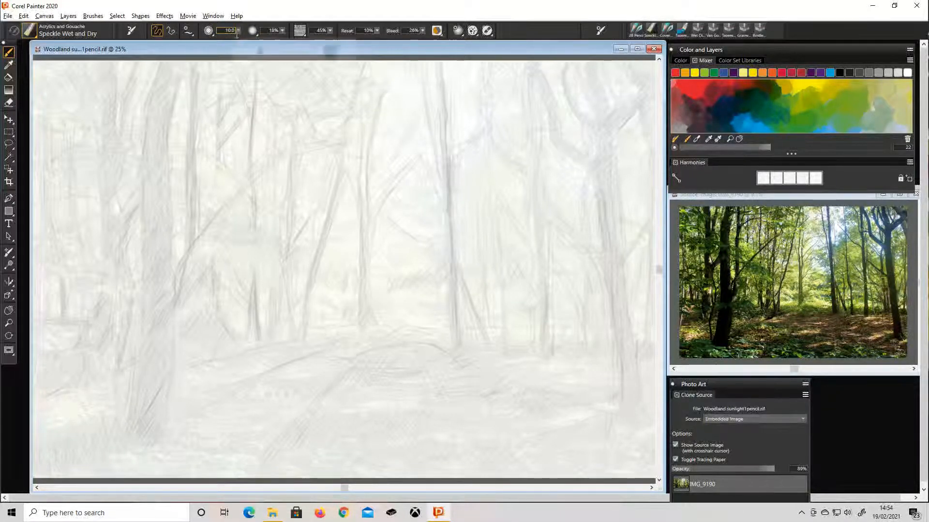
{"action": "left_click", "coordinate": [233, 35]}
{"action": "key", "text": "BackSpace"}
{"action": "key", "text": "BackSpace"}
{"action": "key", "text": "BackSpace"}
{"action": "key", "text": "BackSpace"}
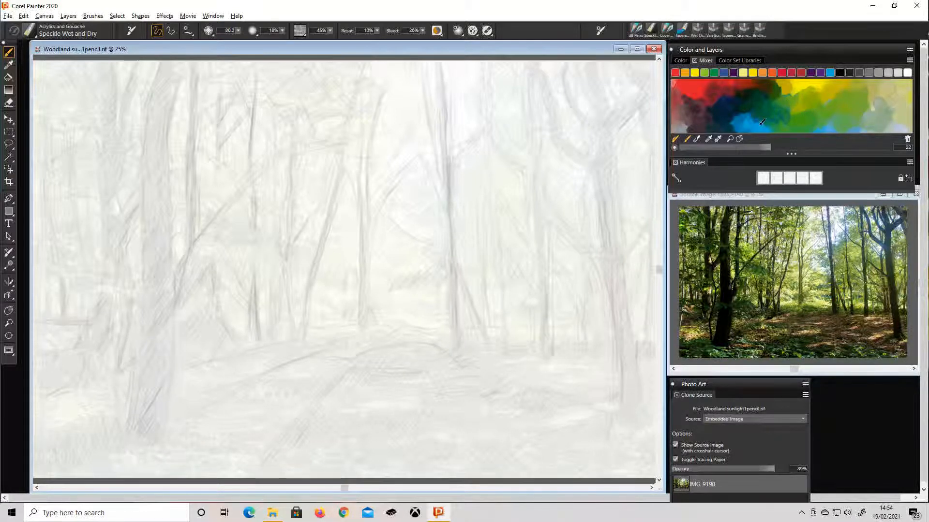
Sample a mid green from the Mixer, paint a patch between the central trunks, and check it without tracing paper.
{"action": "left_click", "coordinate": [708, 138]}
{"action": "left_click", "coordinate": [814, 128]}
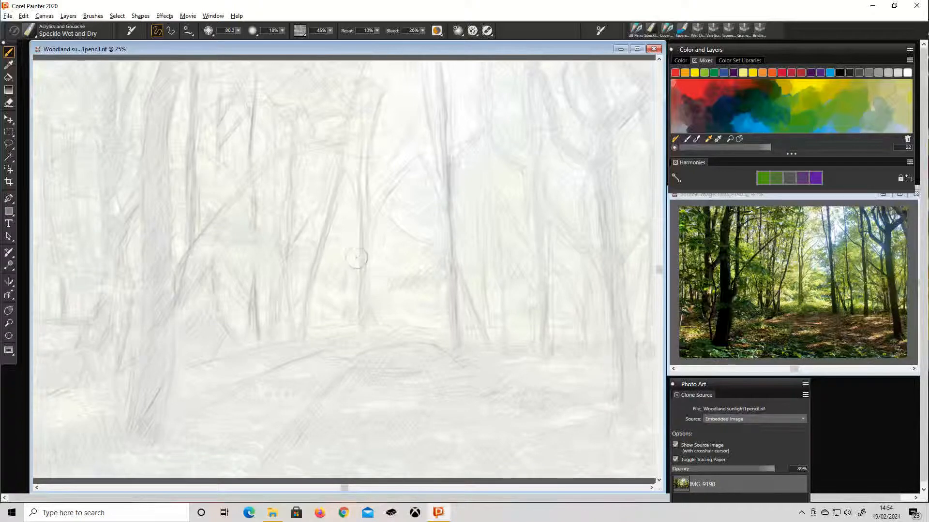
{"action": "mouse_move", "coordinate": [333, 245]}
{"action": "left_mouse_down"}
{"action": "mouse_move", "coordinate": [351, 275]}
{"action": "mouse_move", "coordinate": [335, 229]}
{"action": "mouse_move", "coordinate": [349, 251]}
{"action": "left_mouse_up"}
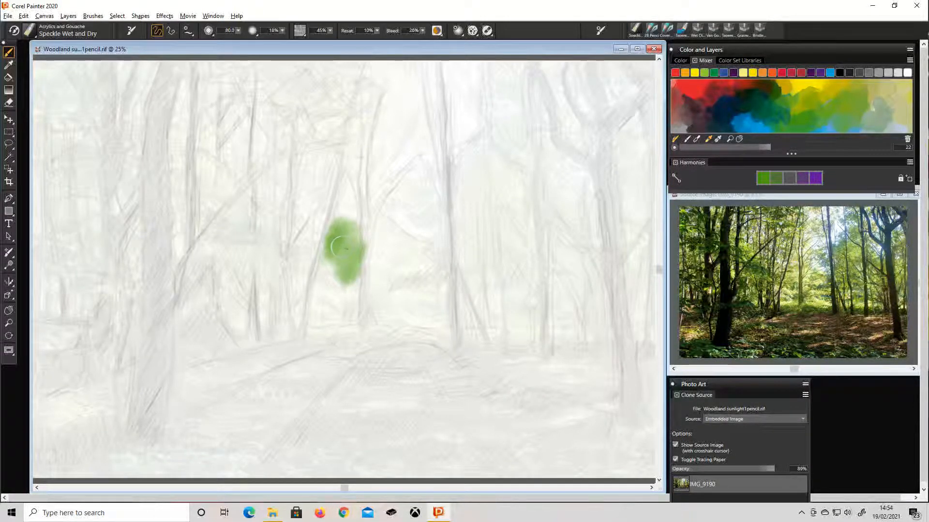
{"action": "key", "text": "ctrl+t"}
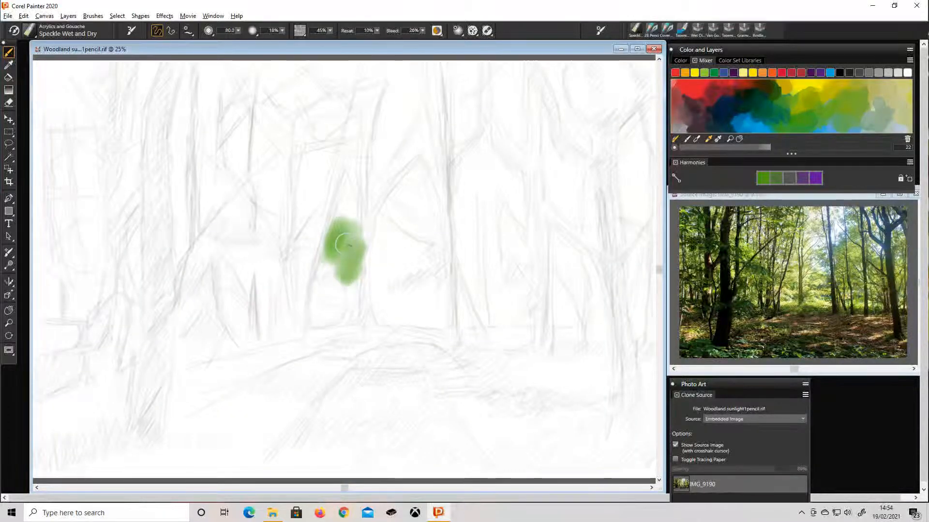
{"action": "key", "text": "ctrl+t"}
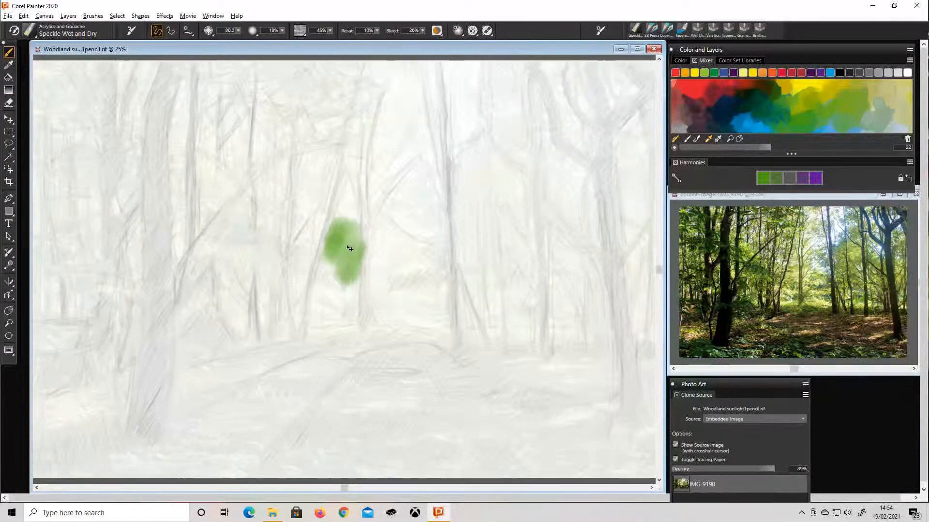
Paint mid green foliage patches between the left trunks, around the central clearing, and just right of the tall central trunk.
{"action": "mouse_move", "coordinate": [213, 232]}
{"action": "left_mouse_down"}
{"action": "mouse_move", "coordinate": [223, 279]}
{"action": "mouse_move", "coordinate": [277, 261]}
{"action": "mouse_move", "coordinate": [279, 279]}
{"action": "mouse_move", "coordinate": [226, 233]}
{"action": "mouse_move", "coordinate": [222, 213]}
{"action": "mouse_move", "coordinate": [204, 215]}
{"action": "mouse_move", "coordinate": [223, 239]}
{"action": "mouse_move", "coordinate": [223, 269]}
{"action": "mouse_move", "coordinate": [253, 255]}
{"action": "mouse_move", "coordinate": [274, 283]}
{"action": "mouse_move", "coordinate": [303, 271]}
{"action": "left_mouse_up"}
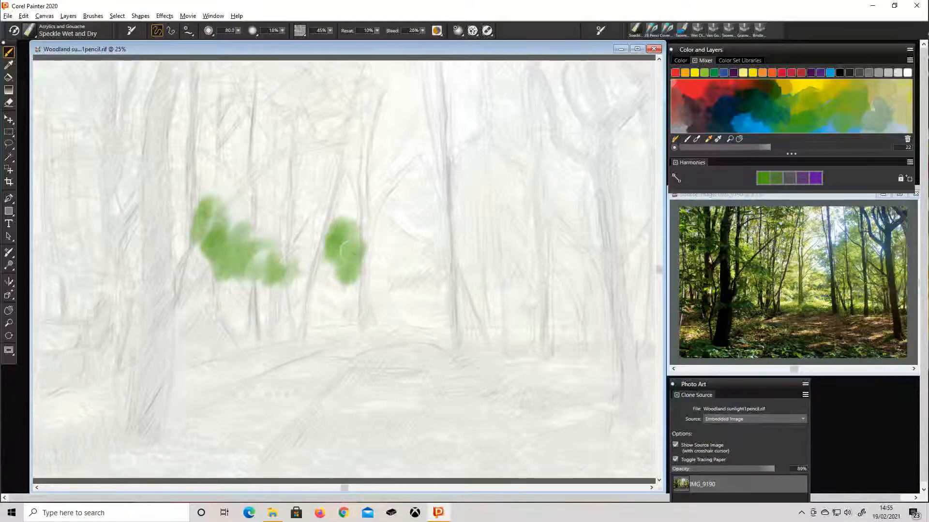
{"action": "mouse_move", "coordinate": [389, 261]}
{"action": "left_mouse_down"}
{"action": "mouse_move", "coordinate": [400, 278]}
{"action": "mouse_move", "coordinate": [425, 270]}
{"action": "mouse_move", "coordinate": [390, 244]}
{"action": "mouse_move", "coordinate": [376, 278]}
{"action": "mouse_move", "coordinate": [389, 287]}
{"action": "mouse_move", "coordinate": [386, 318]}
{"action": "mouse_move", "coordinate": [423, 326]}
{"action": "mouse_move", "coordinate": [326, 327]}
{"action": "mouse_move", "coordinate": [394, 339]}
{"action": "mouse_move", "coordinate": [418, 322]}
{"action": "left_mouse_up"}
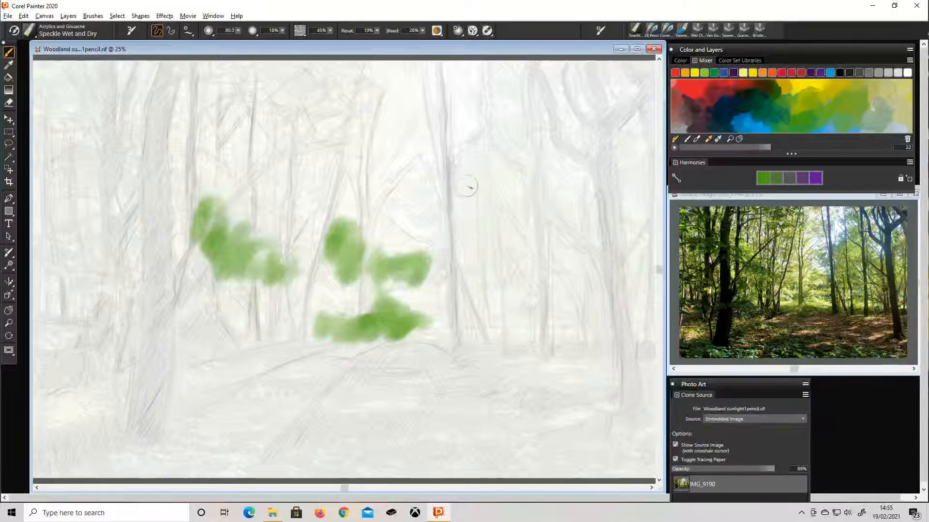
{"action": "mouse_move", "coordinate": [467, 187]}
{"action": "left_mouse_down"}
{"action": "mouse_move", "coordinate": [469, 174]}
{"action": "mouse_move", "coordinate": [470, 233]}
{"action": "mouse_move", "coordinate": [530, 264]}
{"action": "mouse_move", "coordinate": [507, 222]}
{"action": "left_mouse_up"}
{"action": "mouse_move", "coordinate": [501, 169]}
{"action": "left_mouse_down"}
{"action": "mouse_move", "coordinate": [517, 208]}
{"action": "mouse_move", "coordinate": [505, 200]}
{"action": "left_mouse_up"}
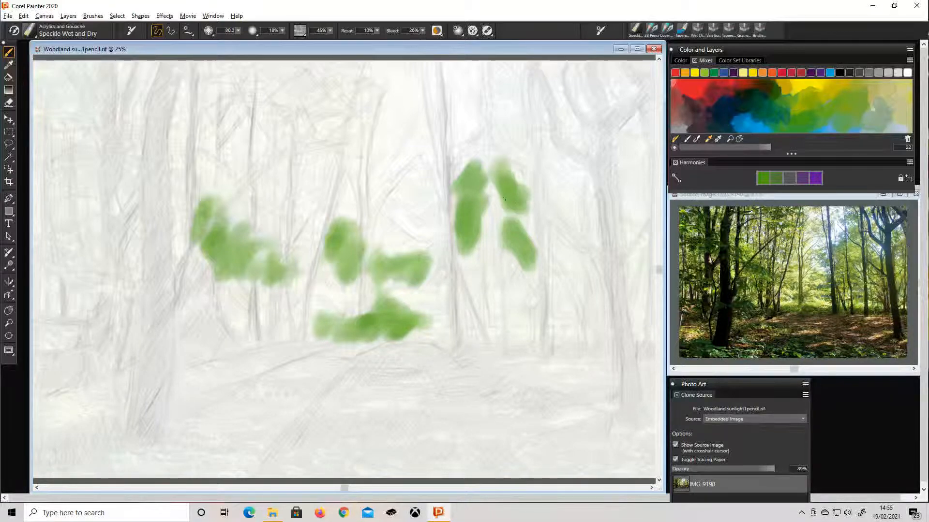
Extend the green foliage up and down between the right-hand trees and back through the central undergrowth.
{"action": "mouse_move", "coordinate": [481, 170]}
{"action": "left_mouse_down"}
{"action": "mouse_move", "coordinate": [481, 194]}
{"action": "mouse_move", "coordinate": [484, 163]}
{"action": "mouse_move", "coordinate": [517, 141]}
{"action": "mouse_move", "coordinate": [527, 166]}
{"action": "mouse_move", "coordinate": [511, 125]}
{"action": "mouse_move", "coordinate": [520, 125]}
{"action": "mouse_move", "coordinate": [502, 106]}
{"action": "mouse_move", "coordinate": [509, 75]}
{"action": "mouse_move", "coordinate": [521, 72]}
{"action": "mouse_move", "coordinate": [523, 109]}
{"action": "mouse_move", "coordinate": [529, 91]}
{"action": "mouse_move", "coordinate": [547, 170]}
{"action": "mouse_move", "coordinate": [557, 158]}
{"action": "mouse_move", "coordinate": [558, 206]}
{"action": "mouse_move", "coordinate": [579, 209]}
{"action": "mouse_move", "coordinate": [578, 230]}
{"action": "mouse_move", "coordinate": [594, 210]}
{"action": "mouse_move", "coordinate": [599, 226]}
{"action": "mouse_move", "coordinate": [634, 245]}
{"action": "mouse_move", "coordinate": [632, 184]}
{"action": "mouse_move", "coordinate": [643, 222]}
{"action": "mouse_move", "coordinate": [652, 223]}
{"action": "mouse_move", "coordinate": [640, 192]}
{"action": "mouse_move", "coordinate": [645, 168]}
{"action": "mouse_move", "coordinate": [627, 172]}
{"action": "mouse_move", "coordinate": [644, 151]}
{"action": "mouse_move", "coordinate": [641, 180]}
{"action": "mouse_move", "coordinate": [648, 176]}
{"action": "mouse_move", "coordinate": [657, 131]}
{"action": "mouse_move", "coordinate": [635, 171]}
{"action": "mouse_move", "coordinate": [626, 165]}
{"action": "mouse_move", "coordinate": [621, 188]}
{"action": "left_mouse_up"}
{"action": "mouse_move", "coordinate": [636, 251]}
{"action": "left_mouse_down"}
{"action": "mouse_move", "coordinate": [633, 272]}
{"action": "mouse_move", "coordinate": [644, 317]}
{"action": "mouse_move", "coordinate": [648, 303]}
{"action": "mouse_move", "coordinate": [646, 338]}
{"action": "mouse_move", "coordinate": [656, 341]}
{"action": "mouse_move", "coordinate": [638, 316]}
{"action": "mouse_move", "coordinate": [582, 314]}
{"action": "mouse_move", "coordinate": [588, 297]}
{"action": "mouse_move", "coordinate": [561, 243]}
{"action": "mouse_move", "coordinate": [563, 308]}
{"action": "mouse_move", "coordinate": [580, 334]}
{"action": "left_mouse_up"}
{"action": "mouse_move", "coordinate": [523, 312]}
{"action": "left_mouse_down"}
{"action": "mouse_move", "coordinate": [525, 339]}
{"action": "mouse_move", "coordinate": [508, 271]}
{"action": "mouse_move", "coordinate": [534, 331]}
{"action": "left_mouse_up"}
{"action": "mouse_move", "coordinate": [495, 288]}
{"action": "left_mouse_down"}
{"action": "mouse_move", "coordinate": [492, 314]}
{"action": "mouse_move", "coordinate": [476, 279]}
{"action": "mouse_move", "coordinate": [480, 293]}
{"action": "mouse_move", "coordinate": [464, 322]}
{"action": "mouse_move", "coordinate": [396, 303]}
{"action": "mouse_move", "coordinate": [438, 325]}
{"action": "mouse_move", "coordinate": [433, 330]}
{"action": "mouse_move", "coordinate": [424, 295]}
{"action": "mouse_move", "coordinate": [429, 256]}
{"action": "left_mouse_up"}
{"action": "mouse_move", "coordinate": [324, 276]}
{"action": "left_mouse_down"}
{"action": "mouse_move", "coordinate": [322, 307]}
{"action": "mouse_move", "coordinate": [357, 290]}
{"action": "mouse_move", "coordinate": [329, 312]}
{"action": "left_mouse_up"}
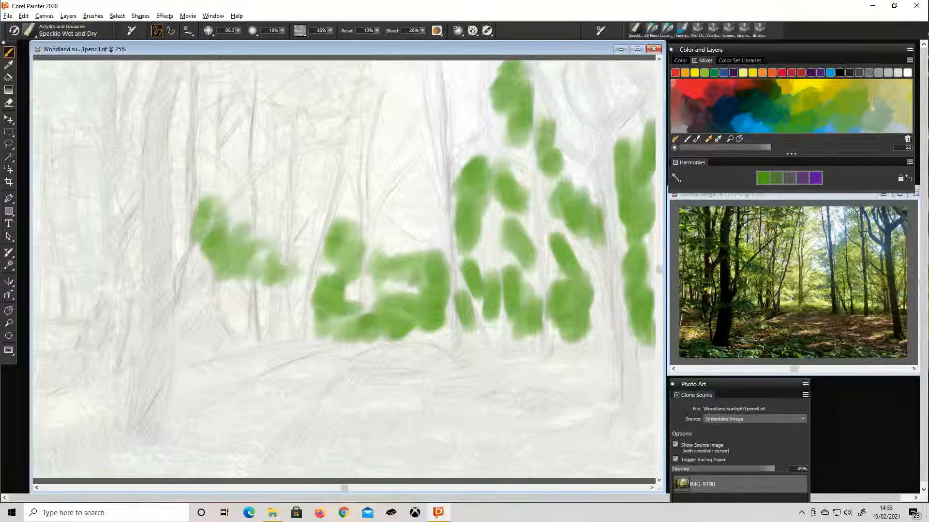
Paint green undergrowth and foliage on both sides of the large left trunk, and add leaf patches around the right-hand tree.
{"action": "mouse_move", "coordinate": [264, 281]}
{"action": "left_mouse_down"}
{"action": "mouse_move", "coordinate": [263, 329]}
{"action": "mouse_move", "coordinate": [234, 329]}
{"action": "mouse_move", "coordinate": [222, 295]}
{"action": "mouse_move", "coordinate": [230, 306]}
{"action": "mouse_move", "coordinate": [186, 300]}
{"action": "mouse_move", "coordinate": [208, 315]}
{"action": "mouse_move", "coordinate": [219, 340]}
{"action": "mouse_move", "coordinate": [312, 319]}
{"action": "mouse_move", "coordinate": [245, 327]}
{"action": "left_mouse_up"}
{"action": "mouse_move", "coordinate": [103, 318]}
{"action": "left_mouse_down"}
{"action": "mouse_move", "coordinate": [88, 301]}
{"action": "mouse_move", "coordinate": [40, 312]}
{"action": "mouse_move", "coordinate": [38, 256]}
{"action": "mouse_move", "coordinate": [64, 316]}
{"action": "mouse_move", "coordinate": [122, 319]}
{"action": "mouse_move", "coordinate": [132, 276]}
{"action": "left_mouse_up"}
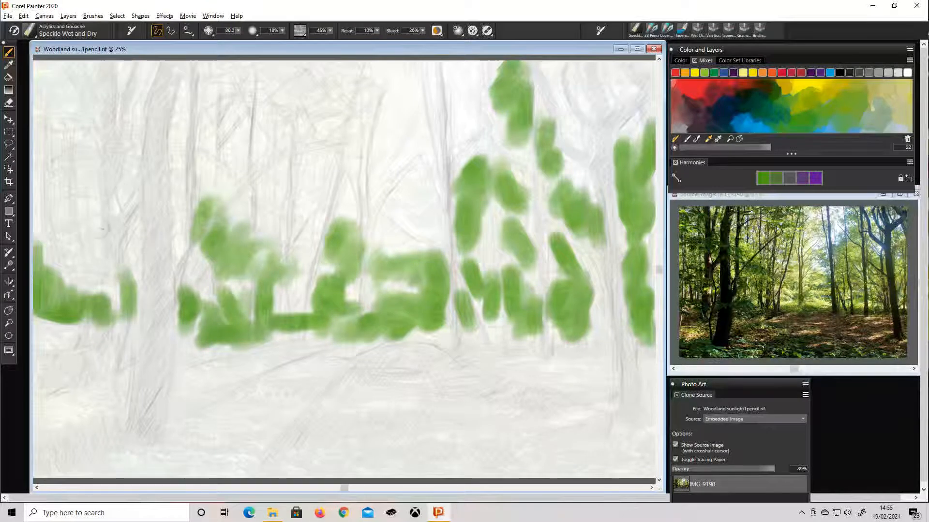
{"action": "mouse_move", "coordinate": [103, 229]}
{"action": "left_mouse_down"}
{"action": "mouse_move", "coordinate": [80, 216]}
{"action": "mouse_move", "coordinate": [44, 218]}
{"action": "mouse_move", "coordinate": [99, 222]}
{"action": "mouse_move", "coordinate": [143, 242]}
{"action": "mouse_move", "coordinate": [60, 198]}
{"action": "mouse_move", "coordinate": [46, 213]}
{"action": "left_mouse_up"}
{"action": "mouse_move", "coordinate": [65, 150]}
{"action": "left_mouse_down"}
{"action": "mouse_move", "coordinate": [115, 172]}
{"action": "mouse_move", "coordinate": [124, 196]}
{"action": "mouse_move", "coordinate": [137, 186]}
{"action": "mouse_move", "coordinate": [83, 166]}
{"action": "mouse_move", "coordinate": [40, 165]}
{"action": "left_mouse_up"}
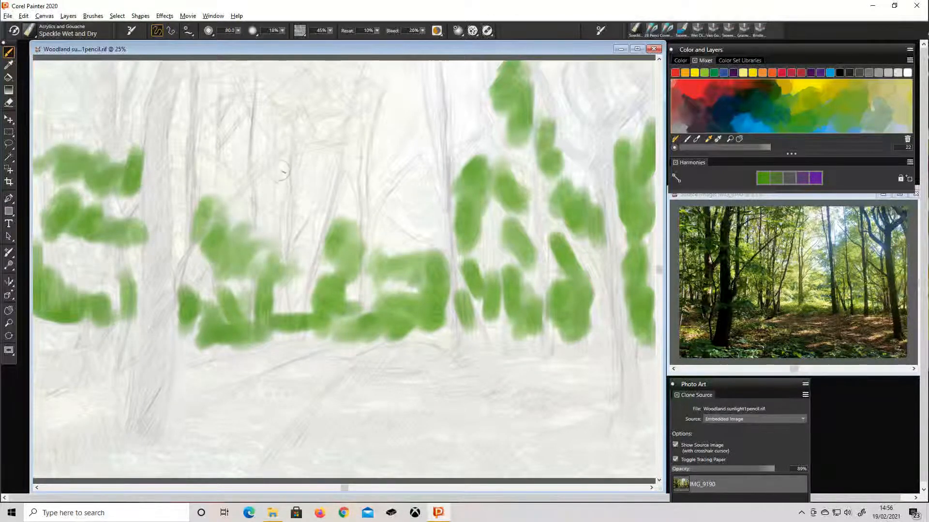
{"action": "mouse_move", "coordinate": [186, 231]}
{"action": "left_mouse_down"}
{"action": "mouse_move", "coordinate": [182, 170]}
{"action": "mouse_move", "coordinate": [200, 234]}
{"action": "mouse_move", "coordinate": [261, 269]}
{"action": "left_mouse_up"}
{"action": "mouse_move", "coordinate": [147, 153]}
{"action": "left_mouse_down"}
{"action": "mouse_move", "coordinate": [129, 109]}
{"action": "mouse_move", "coordinate": [120, 123]}
{"action": "left_mouse_up"}
{"action": "mouse_move", "coordinate": [56, 116]}
{"action": "left_mouse_down"}
{"action": "mouse_move", "coordinate": [66, 98]}
{"action": "mouse_move", "coordinate": [91, 125]}
{"action": "mouse_move", "coordinate": [111, 121]}
{"action": "mouse_move", "coordinate": [52, 77]}
{"action": "mouse_move", "coordinate": [35, 88]}
{"action": "mouse_move", "coordinate": [79, 81]}
{"action": "mouse_move", "coordinate": [100, 87]}
{"action": "left_mouse_up"}
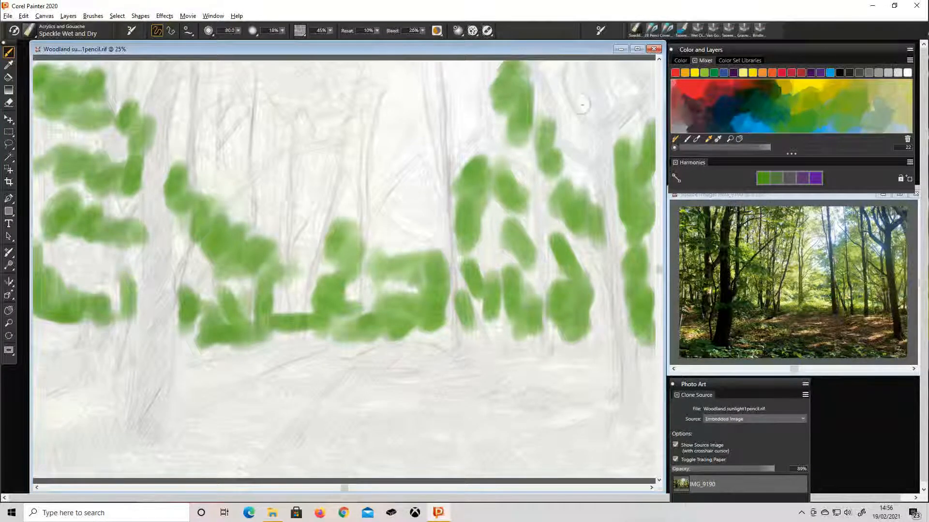
{"action": "mouse_move", "coordinate": [573, 68]}
{"action": "left_mouse_down"}
{"action": "mouse_move", "coordinate": [562, 89]}
{"action": "mouse_move", "coordinate": [587, 99]}
{"action": "mouse_move", "coordinate": [591, 81]}
{"action": "mouse_move", "coordinate": [623, 74]}
{"action": "mouse_move", "coordinate": [624, 92]}
{"action": "mouse_move", "coordinate": [657, 85]}
{"action": "mouse_move", "coordinate": [653, 65]}
{"action": "mouse_move", "coordinate": [641, 83]}
{"action": "left_mouse_up"}
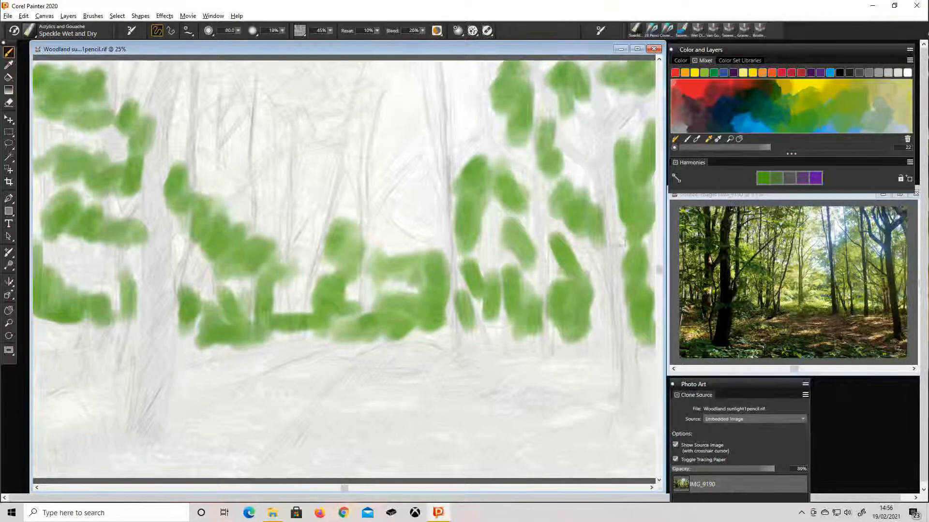
{"action": "mouse_move", "coordinate": [588, 303]}
{"action": "left_mouse_down"}
{"action": "mouse_move", "coordinate": [591, 338]}
{"action": "mouse_move", "coordinate": [562, 339]}
{"action": "left_mouse_up"}
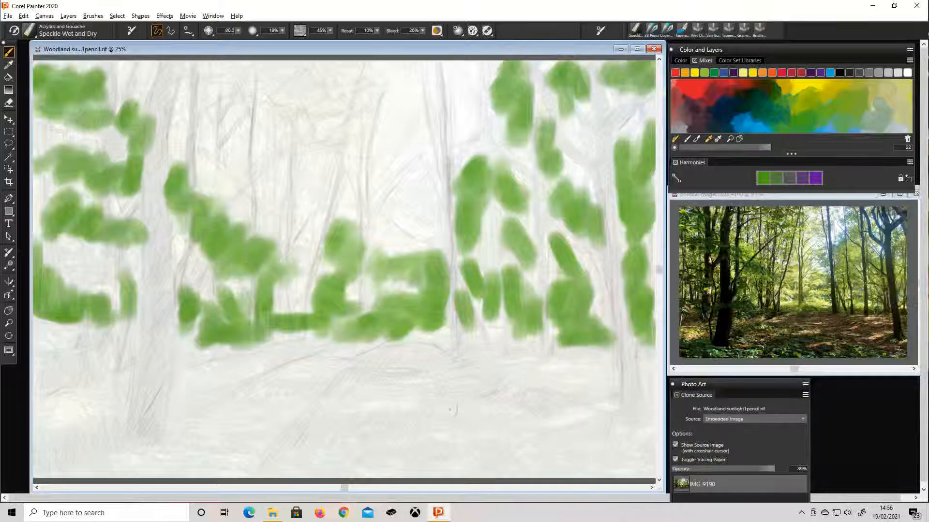
Paint green plant patches across the foreground and beside the path, and fill gaps in the central undergrowth band.
{"action": "mouse_move", "coordinate": [259, 440]}
{"action": "left_mouse_down"}
{"action": "mouse_move", "coordinate": [254, 470]}
{"action": "mouse_move", "coordinate": [238, 457]}
{"action": "mouse_move", "coordinate": [217, 462]}
{"action": "mouse_move", "coordinate": [187, 428]}
{"action": "mouse_move", "coordinate": [185, 441]}
{"action": "mouse_move", "coordinate": [276, 435]}
{"action": "mouse_move", "coordinate": [216, 428]}
{"action": "mouse_move", "coordinate": [225, 426]}
{"action": "mouse_move", "coordinate": [198, 435]}
{"action": "mouse_move", "coordinate": [208, 465]}
{"action": "mouse_move", "coordinate": [172, 455]}
{"action": "mouse_move", "coordinate": [160, 420]}
{"action": "mouse_move", "coordinate": [220, 472]}
{"action": "mouse_move", "coordinate": [182, 461]}
{"action": "left_mouse_up"}
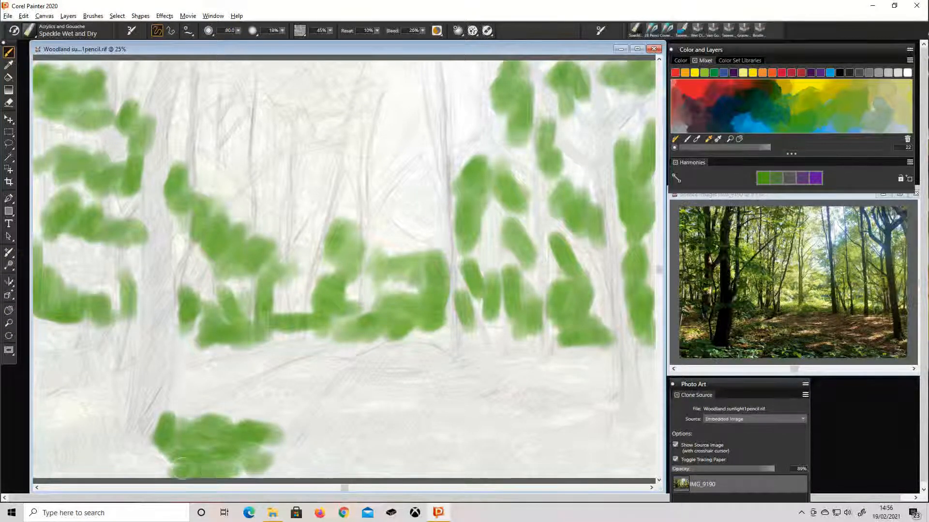
{"action": "mouse_move", "coordinate": [90, 451]}
{"action": "left_mouse_down"}
{"action": "mouse_move", "coordinate": [72, 468]}
{"action": "mouse_move", "coordinate": [80, 474]}
{"action": "mouse_move", "coordinate": [68, 463]}
{"action": "mouse_move", "coordinate": [74, 451]}
{"action": "mouse_move", "coordinate": [37, 443]}
{"action": "mouse_move", "coordinate": [44, 473]}
{"action": "mouse_move", "coordinate": [116, 469]}
{"action": "left_mouse_up"}
{"action": "mouse_move", "coordinate": [440, 465]}
{"action": "left_mouse_down"}
{"action": "mouse_move", "coordinate": [491, 467]}
{"action": "mouse_move", "coordinate": [504, 489]}
{"action": "mouse_move", "coordinate": [493, 454]}
{"action": "mouse_move", "coordinate": [505, 452]}
{"action": "mouse_move", "coordinate": [469, 430]}
{"action": "left_mouse_up"}
{"action": "mouse_move", "coordinate": [330, 392]}
{"action": "left_mouse_down"}
{"action": "mouse_move", "coordinate": [297, 370]}
{"action": "mouse_move", "coordinate": [224, 386]}
{"action": "mouse_move", "coordinate": [193, 366]}
{"action": "mouse_move", "coordinate": [183, 372]}
{"action": "mouse_move", "coordinate": [187, 355]}
{"action": "mouse_move", "coordinate": [183, 389]}
{"action": "mouse_move", "coordinate": [203, 397]}
{"action": "mouse_move", "coordinate": [223, 387]}
{"action": "left_mouse_up"}
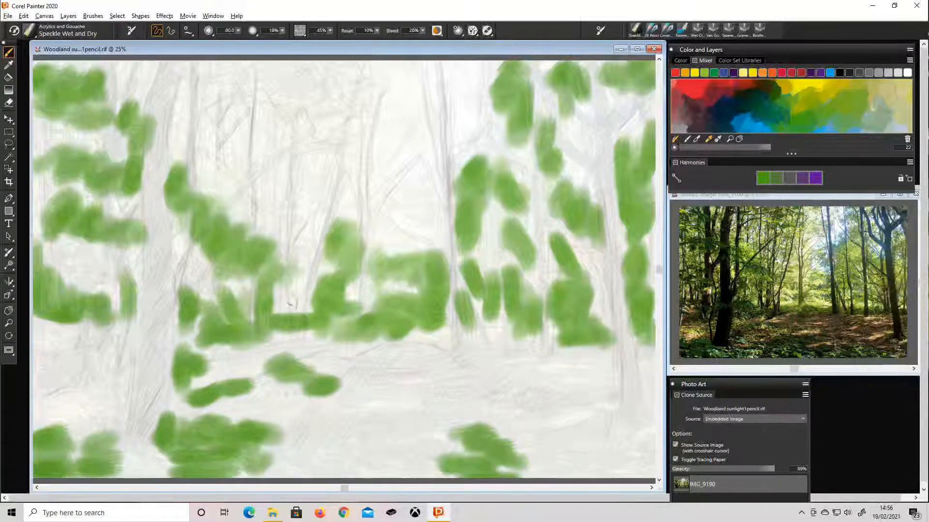
{"action": "mouse_move", "coordinate": [289, 303]}
{"action": "left_mouse_down"}
{"action": "mouse_move", "coordinate": [275, 312]}
{"action": "mouse_move", "coordinate": [285, 283]}
{"action": "mouse_move", "coordinate": [341, 319]}
{"action": "mouse_move", "coordinate": [394, 322]}
{"action": "left_mouse_up"}
{"action": "left_click_drag", "start_coordinate": [510, 313], "coordinate": [457, 317]}
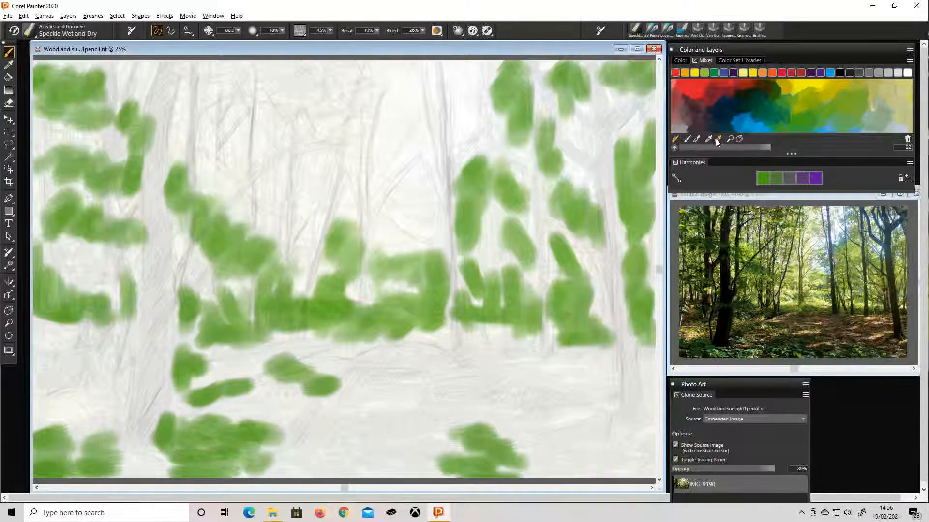
Sample a yellow-green from the Mixer and paint it over the central undergrowth and the sloping foliage beside the large left trunk.
{"action": "left_click", "coordinate": [823, 93]}
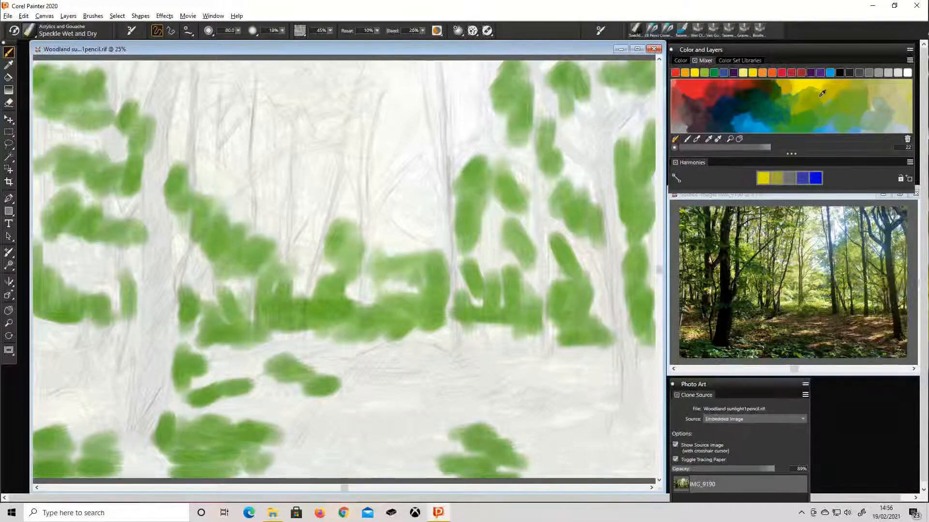
{"action": "left_click", "coordinate": [796, 111]}
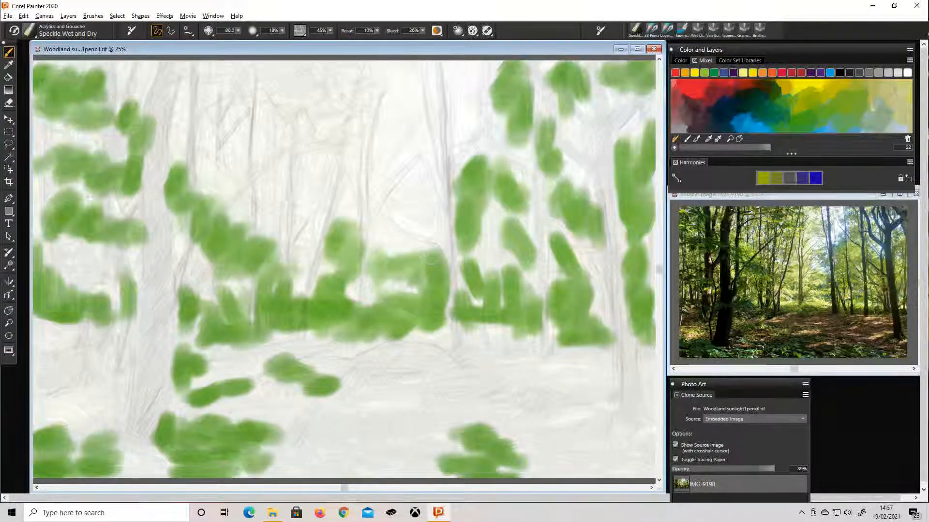
{"action": "mouse_move", "coordinate": [416, 254]}
{"action": "left_mouse_down"}
{"action": "mouse_move", "coordinate": [392, 268]}
{"action": "mouse_move", "coordinate": [381, 257]}
{"action": "mouse_move", "coordinate": [386, 239]}
{"action": "left_mouse_up"}
{"action": "mouse_move", "coordinate": [382, 272]}
{"action": "left_mouse_down"}
{"action": "mouse_move", "coordinate": [420, 296]}
{"action": "mouse_move", "coordinate": [348, 296]}
{"action": "mouse_move", "coordinate": [357, 289]}
{"action": "mouse_move", "coordinate": [329, 269]}
{"action": "mouse_move", "coordinate": [327, 284]}
{"action": "mouse_move", "coordinate": [298, 288]}
{"action": "mouse_move", "coordinate": [299, 272]}
{"action": "mouse_move", "coordinate": [255, 257]}
{"action": "mouse_move", "coordinate": [286, 253]}
{"action": "mouse_move", "coordinate": [253, 253]}
{"action": "mouse_move", "coordinate": [233, 230]}
{"action": "left_mouse_up"}
{"action": "mouse_move", "coordinate": [198, 203]}
{"action": "left_mouse_down"}
{"action": "mouse_move", "coordinate": [220, 215]}
{"action": "mouse_move", "coordinate": [177, 150]}
{"action": "left_mouse_up"}
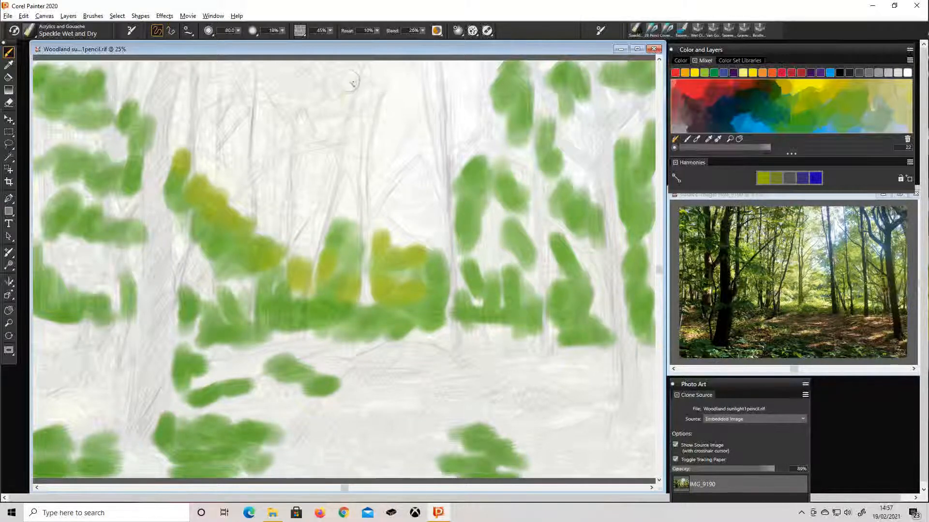
Paint a yellow-green canopy along the top edge of the scene and hide the tracing paper.
{"action": "mouse_move", "coordinate": [352, 83]}
{"action": "left_mouse_down"}
{"action": "mouse_move", "coordinate": [338, 94]}
{"action": "mouse_move", "coordinate": [369, 89]}
{"action": "mouse_move", "coordinate": [339, 68]}
{"action": "mouse_move", "coordinate": [339, 86]}
{"action": "mouse_move", "coordinate": [370, 104]}
{"action": "mouse_move", "coordinate": [426, 106]}
{"action": "mouse_move", "coordinate": [377, 83]}
{"action": "mouse_move", "coordinate": [399, 68]}
{"action": "mouse_move", "coordinate": [430, 86]}
{"action": "left_mouse_up"}
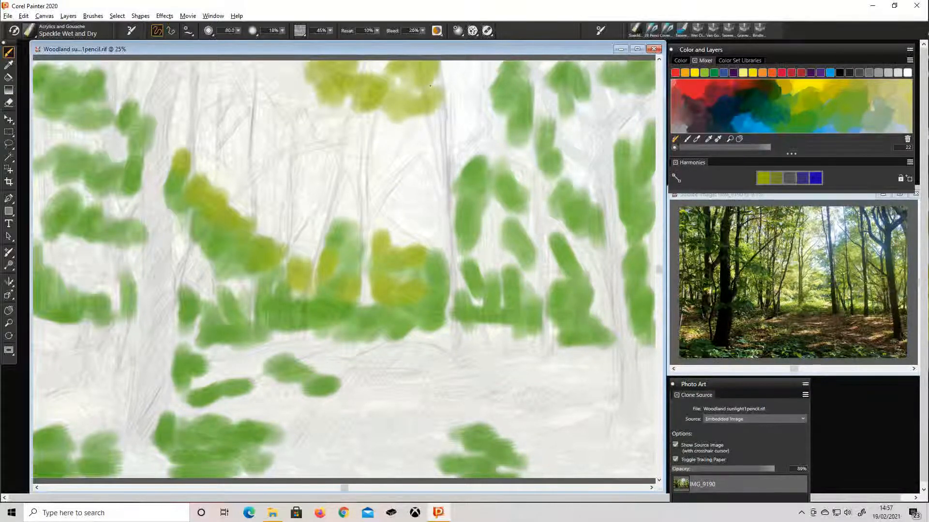
{"action": "mouse_move", "coordinate": [298, 72]}
{"action": "left_mouse_down"}
{"action": "mouse_move", "coordinate": [275, 83]}
{"action": "mouse_move", "coordinate": [315, 104]}
{"action": "mouse_move", "coordinate": [295, 90]}
{"action": "left_mouse_up"}
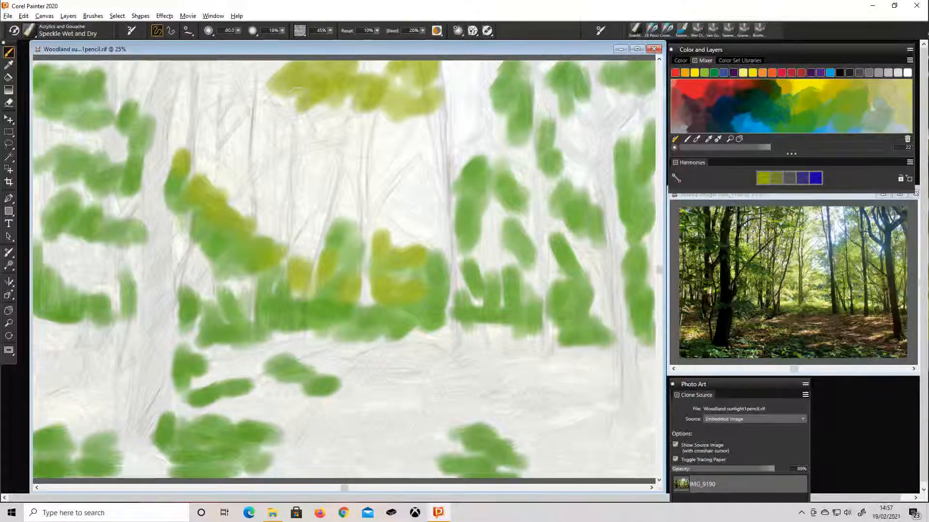
{"action": "key", "text": "ctrl+t"}
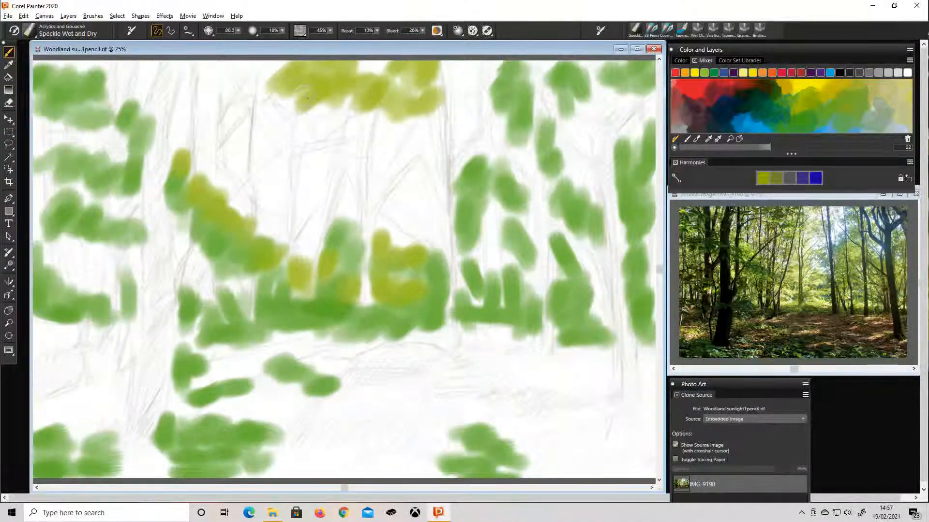
{"action": "mouse_move", "coordinate": [260, 75]}
{"action": "left_mouse_down"}
{"action": "mouse_move", "coordinate": [273, 73]}
{"action": "mouse_move", "coordinate": [249, 68]}
{"action": "mouse_move", "coordinate": [242, 80]}
{"action": "mouse_move", "coordinate": [234, 63]}
{"action": "mouse_move", "coordinate": [187, 72]}
{"action": "mouse_move", "coordinate": [261, 86]}
{"action": "left_mouse_up"}
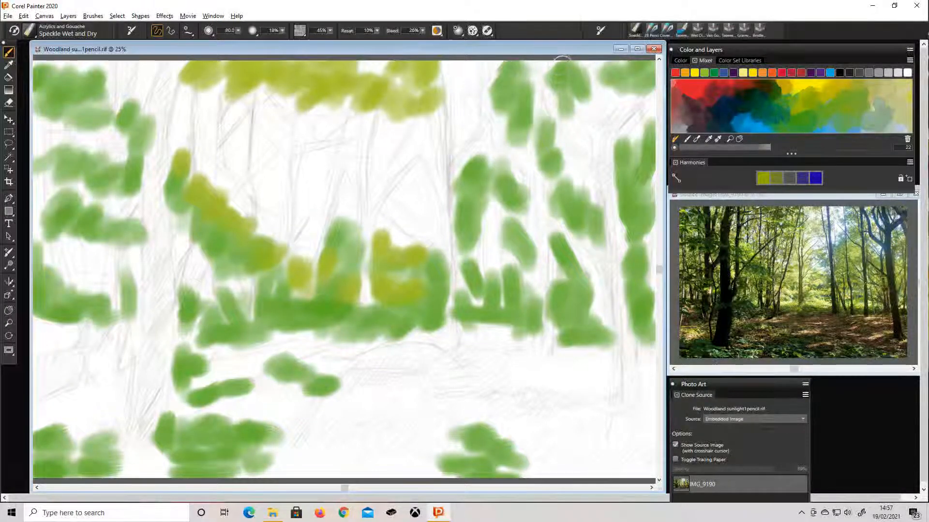
{"action": "mouse_move", "coordinate": [554, 73]}
{"action": "left_mouse_down"}
{"action": "mouse_move", "coordinate": [537, 78]}
{"action": "mouse_move", "coordinate": [540, 65]}
{"action": "mouse_move", "coordinate": [477, 72]}
{"action": "mouse_move", "coordinate": [453, 101]}
{"action": "left_mouse_up"}
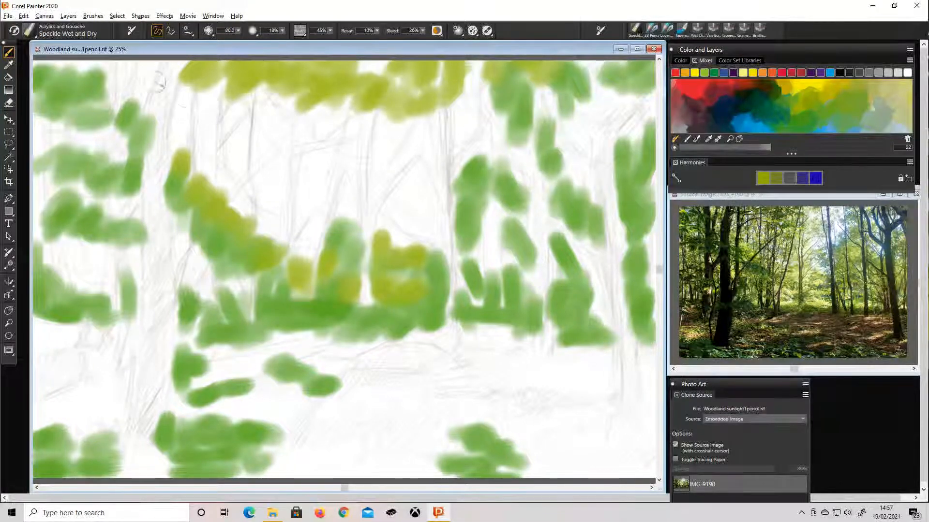
{"action": "mouse_move", "coordinate": [158, 83]}
{"action": "left_mouse_down"}
{"action": "mouse_move", "coordinate": [137, 77]}
{"action": "mouse_move", "coordinate": [124, 65]}
{"action": "mouse_move", "coordinate": [130, 61]}
{"action": "left_mouse_up"}
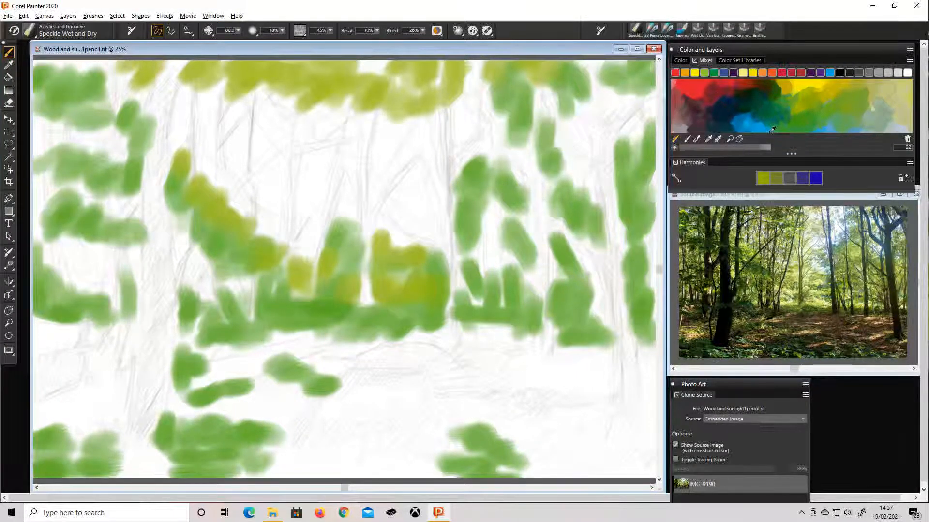
Sample a muted blue-green from the Mixer, paint patches among the right-hand trees and canopy, and turn tracing paper back on.
{"action": "left_click", "coordinate": [854, 131]}
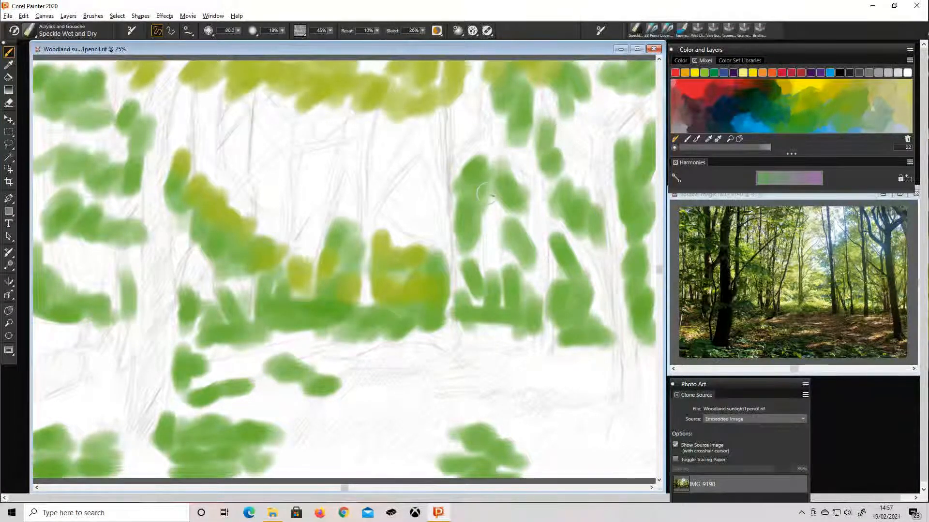
{"action": "mouse_move", "coordinate": [441, 211]}
{"action": "left_mouse_down"}
{"action": "mouse_move", "coordinate": [435, 188]}
{"action": "mouse_move", "coordinate": [425, 196]}
{"action": "mouse_move", "coordinate": [442, 225]}
{"action": "mouse_move", "coordinate": [428, 227]}
{"action": "mouse_move", "coordinate": [427, 240]}
{"action": "mouse_move", "coordinate": [443, 255]}
{"action": "mouse_move", "coordinate": [465, 182]}
{"action": "mouse_move", "coordinate": [489, 180]}
{"action": "mouse_move", "coordinate": [497, 156]}
{"action": "mouse_move", "coordinate": [489, 145]}
{"action": "mouse_move", "coordinate": [465, 169]}
{"action": "mouse_move", "coordinate": [463, 158]}
{"action": "mouse_move", "coordinate": [484, 156]}
{"action": "mouse_move", "coordinate": [489, 128]}
{"action": "mouse_move", "coordinate": [476, 136]}
{"action": "mouse_move", "coordinate": [498, 112]}
{"action": "mouse_move", "coordinate": [497, 86]}
{"action": "mouse_move", "coordinate": [486, 101]}
{"action": "mouse_move", "coordinate": [482, 67]}
{"action": "mouse_move", "coordinate": [487, 117]}
{"action": "left_mouse_up"}
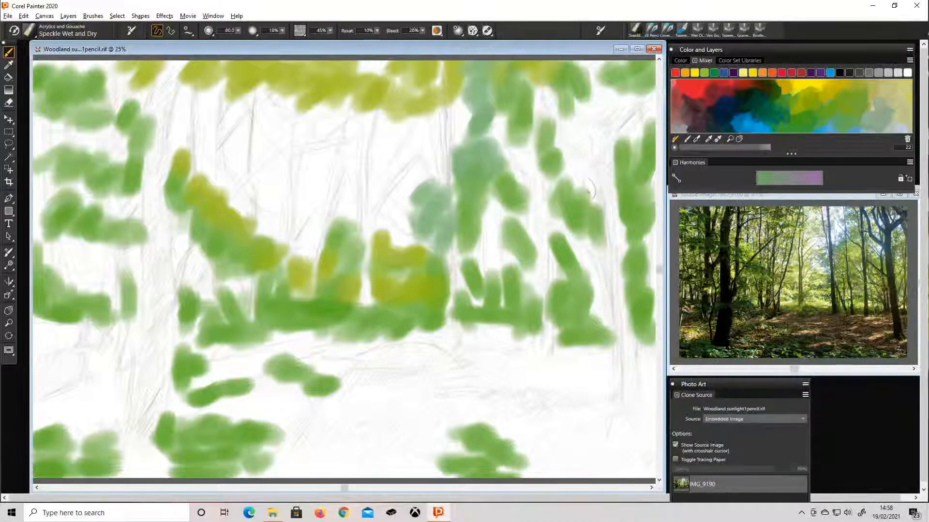
{"action": "mouse_move", "coordinate": [590, 193]}
{"action": "left_mouse_down"}
{"action": "mouse_move", "coordinate": [601, 210]}
{"action": "mouse_move", "coordinate": [566, 110]}
{"action": "mouse_move", "coordinate": [587, 136]}
{"action": "mouse_move", "coordinate": [580, 137]}
{"action": "mouse_move", "coordinate": [640, 138]}
{"action": "mouse_move", "coordinate": [633, 110]}
{"action": "mouse_move", "coordinate": [624, 138]}
{"action": "mouse_move", "coordinate": [630, 114]}
{"action": "mouse_move", "coordinate": [643, 110]}
{"action": "mouse_move", "coordinate": [601, 66]}
{"action": "left_mouse_up"}
{"action": "mouse_move", "coordinate": [381, 66]}
{"action": "left_mouse_down"}
{"action": "mouse_move", "coordinate": [358, 75]}
{"action": "mouse_move", "coordinate": [383, 67]}
{"action": "left_mouse_up"}
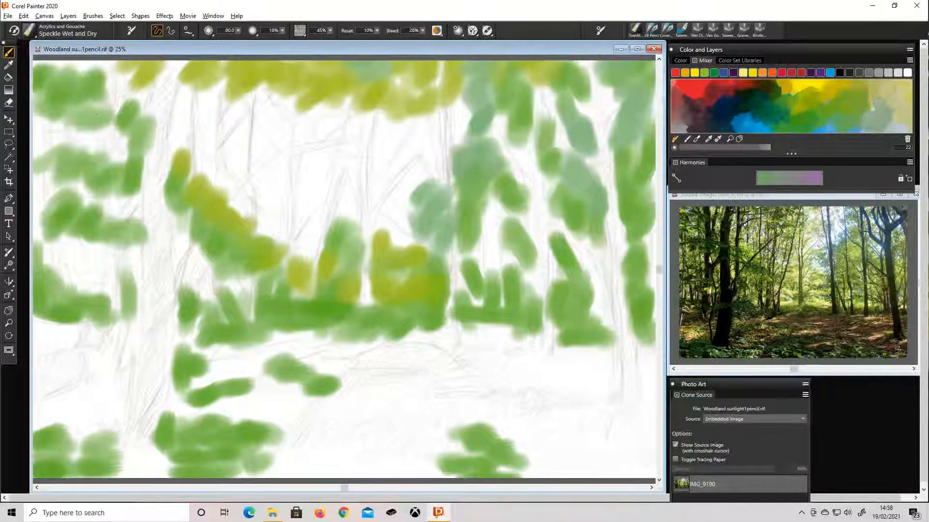
{"action": "mouse_move", "coordinate": [97, 113]}
{"action": "left_mouse_down"}
{"action": "mouse_move", "coordinate": [114, 99]}
{"action": "mouse_move", "coordinate": [79, 68]}
{"action": "mouse_move", "coordinate": [101, 65]}
{"action": "mouse_move", "coordinate": [119, 87]}
{"action": "left_mouse_up"}
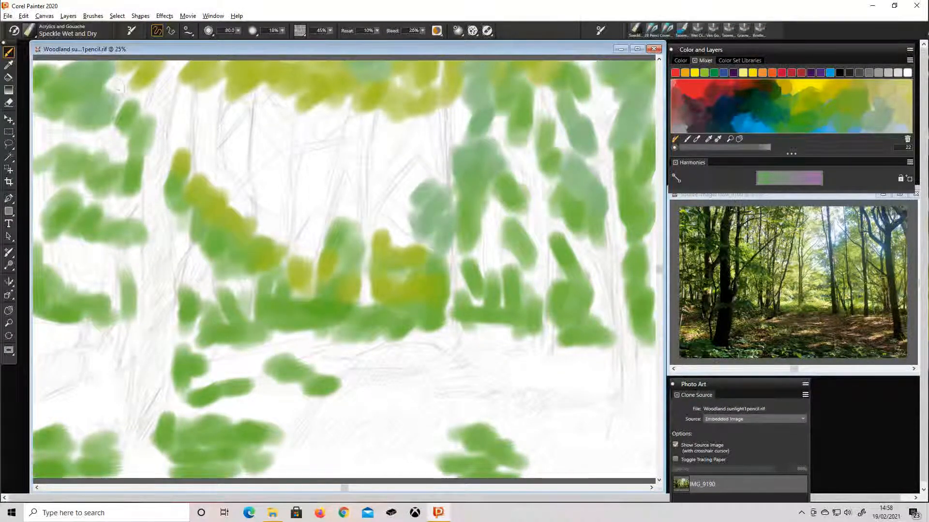
{"action": "left_click", "coordinate": [709, 139]}
{"action": "key", "text": "ctrl+t"}
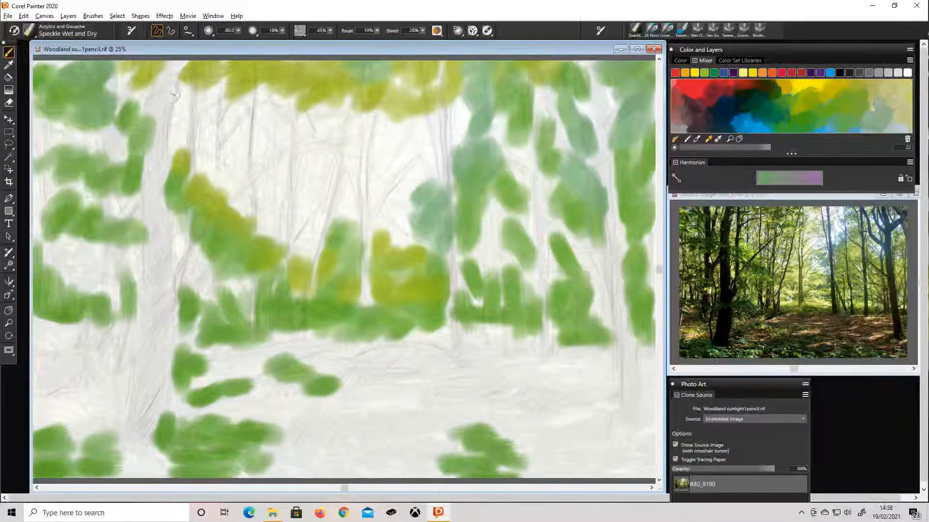
Activate the source photo with the Dropper tool and pan the Mixer pad to its plain tan area.
{"action": "left_click", "coordinate": [770, 197]}
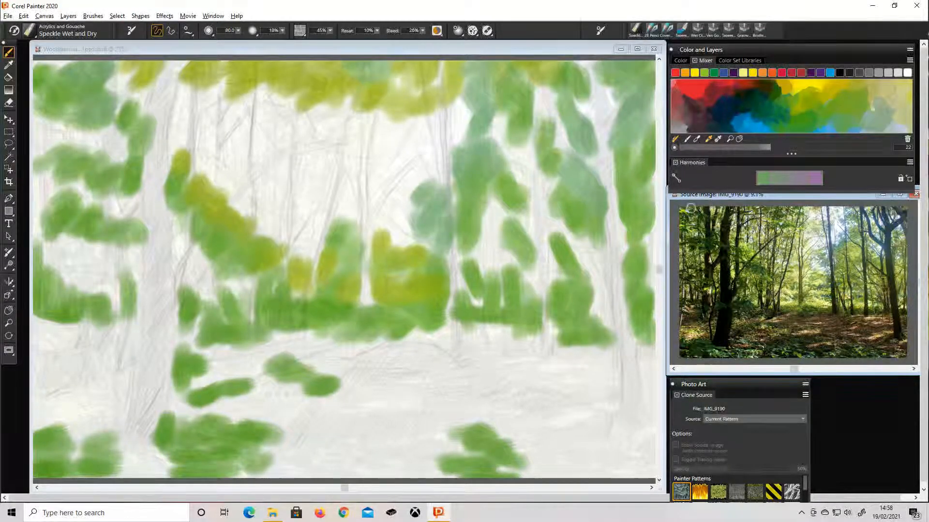
{"action": "left_click", "coordinate": [9, 65]}
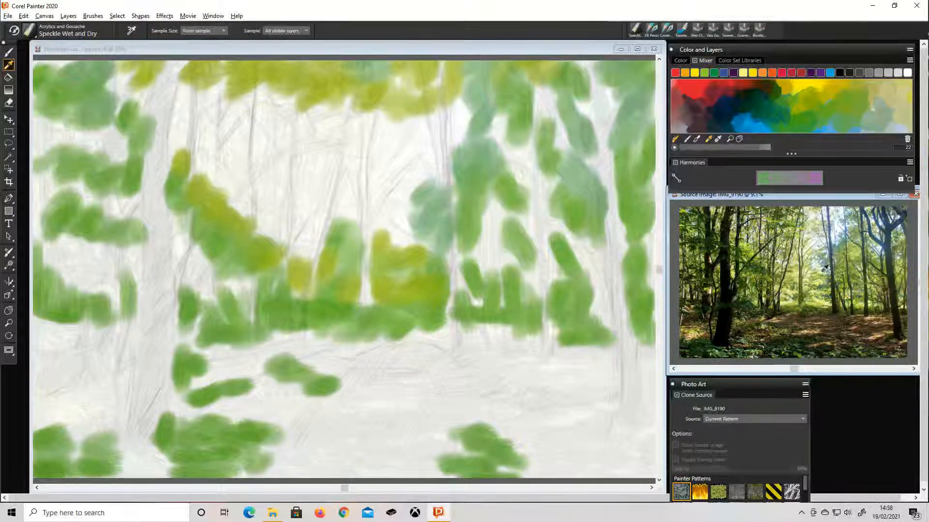
{"action": "left_click", "coordinate": [738, 139]}
{"action": "left_click_drag", "start_coordinate": [714, 116], "coordinate": [783, 121]}
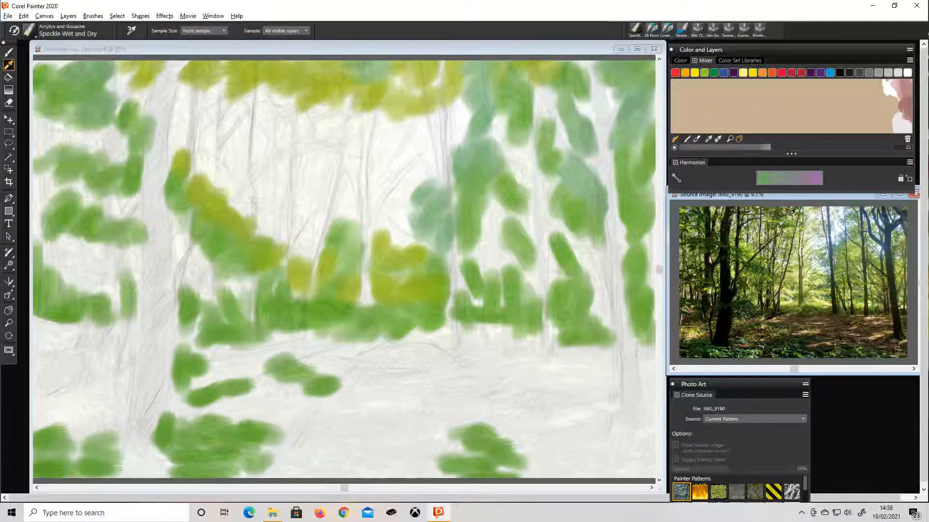
Sample a blue sky colour from the bright gap between the right-hand trees in the source photo.
{"action": "left_click", "coordinate": [841, 242]}
{"action": "left_click", "coordinate": [841, 242]}
{"action": "left_click", "coordinate": [841, 243]}
{"action": "left_click", "coordinate": [840, 244]}
{"action": "left_click", "coordinate": [840, 245]}
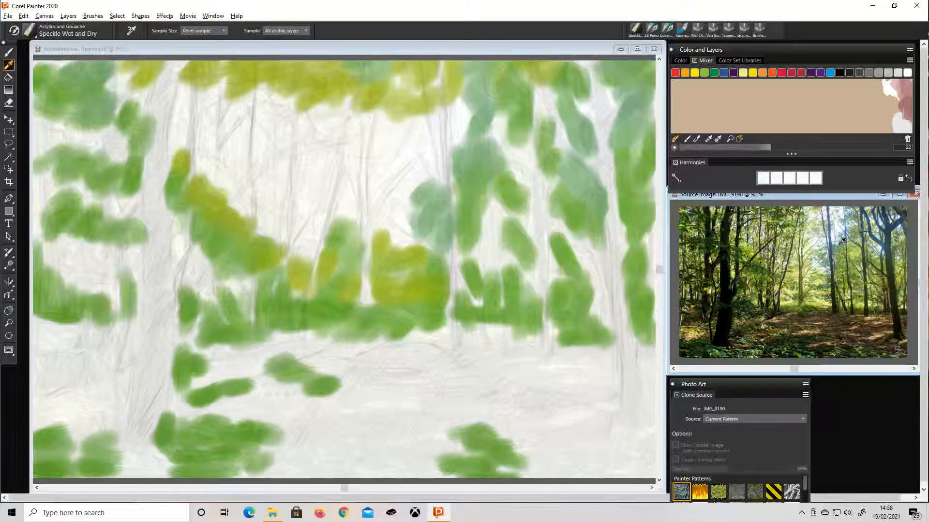
{"action": "left_click", "coordinate": [842, 240]}
{"action": "left_click", "coordinate": [843, 242]}
{"action": "left_click", "coordinate": [843, 241]}
{"action": "left_click", "coordinate": [843, 242]}
{"action": "left_click", "coordinate": [844, 243]}
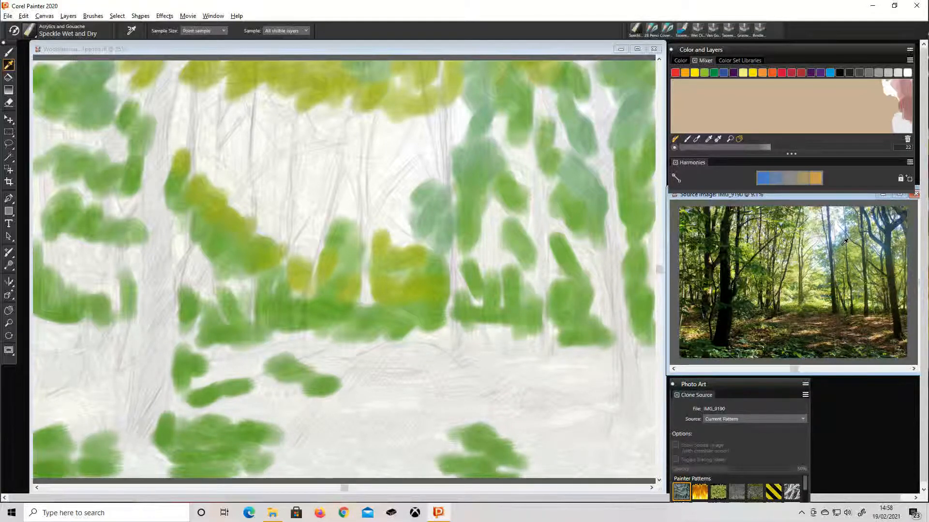
{"action": "left_click", "coordinate": [844, 242]}
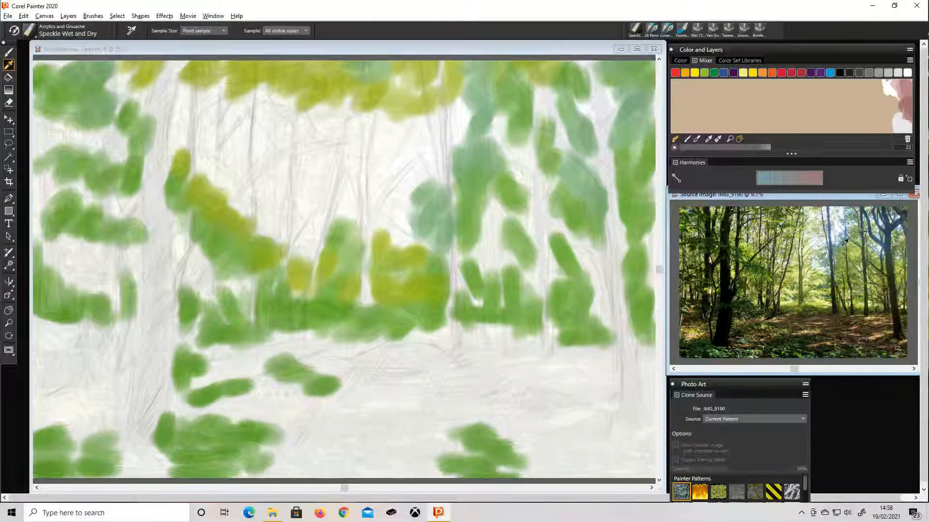
{"action": "left_click", "coordinate": [844, 241]}
{"action": "left_click", "coordinate": [844, 240]}
{"action": "left_click", "coordinate": [843, 240]}
{"action": "left_click", "coordinate": [844, 238]}
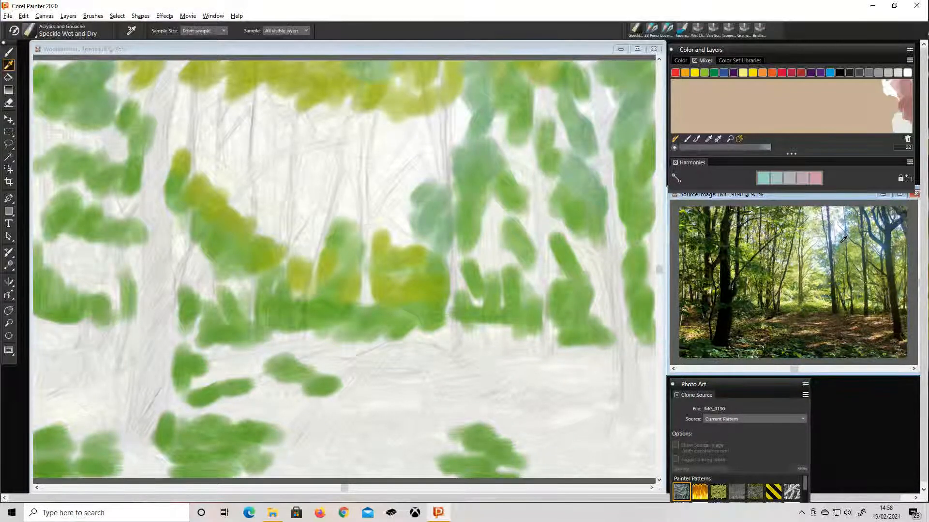
{"action": "left_click", "coordinate": [843, 239]}
{"action": "left_click", "coordinate": [843, 240]}
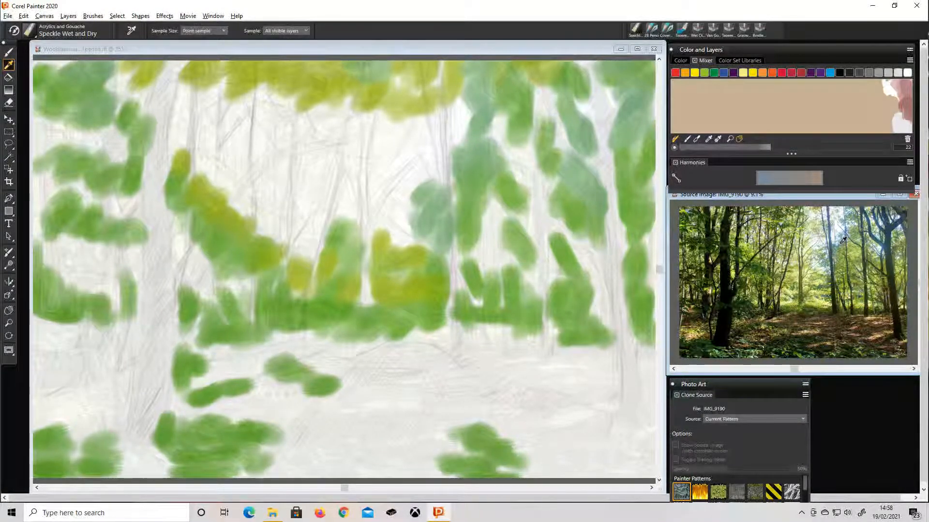
{"action": "left_click", "coordinate": [843, 240]}
{"action": "left_click", "coordinate": [842, 239]}
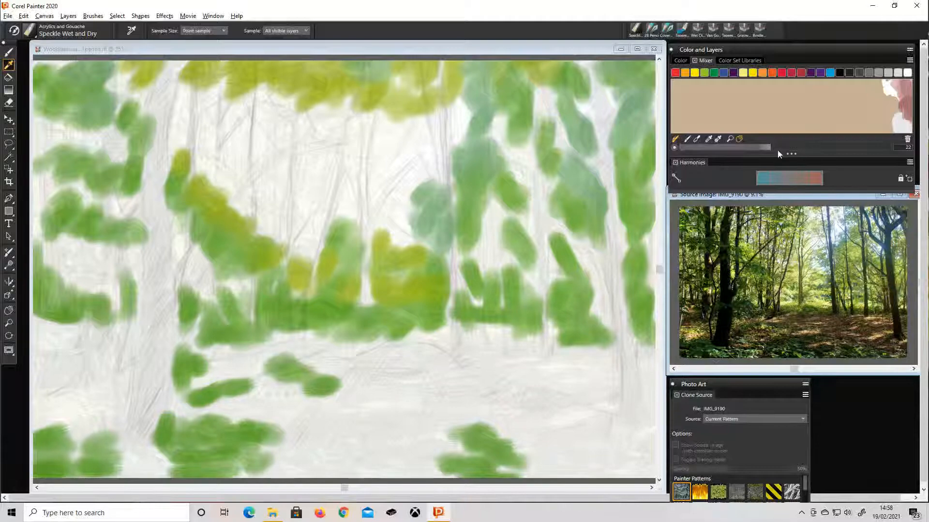
Dab the sampled blue onto the Mixer's tan area, sample white from the photo's bright sky gap and blend it into the blue.
{"action": "left_click", "coordinate": [690, 140]}
{"action": "mouse_move", "coordinate": [723, 92]}
{"action": "left_mouse_down"}
{"action": "mouse_move", "coordinate": [722, 103]}
{"action": "mouse_move", "coordinate": [739, 101]}
{"action": "mouse_move", "coordinate": [721, 97]}
{"action": "left_mouse_up"}
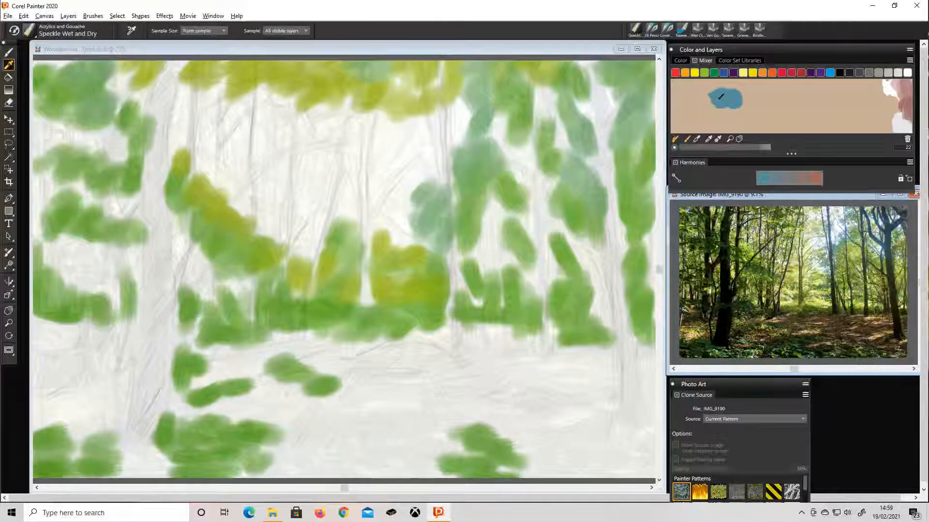
{"action": "left_click", "coordinate": [709, 138]}
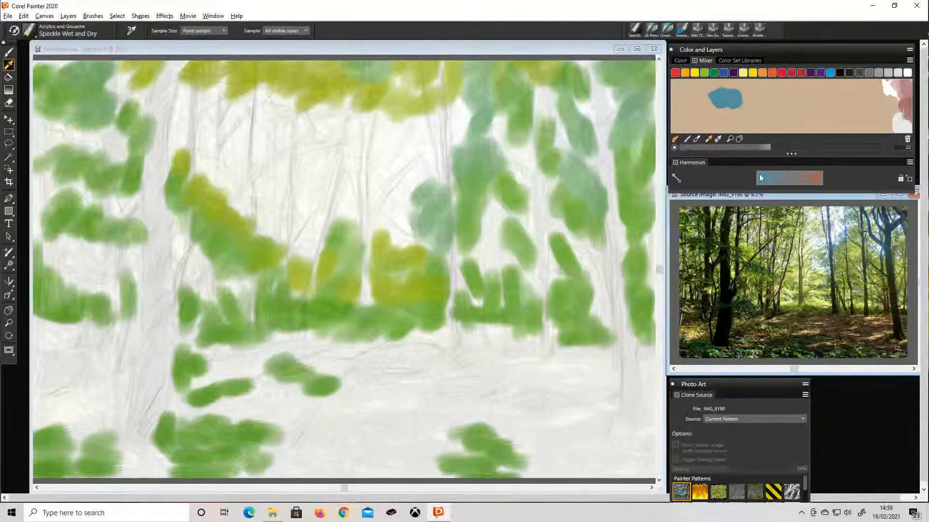
{"action": "left_click", "coordinate": [841, 232]}
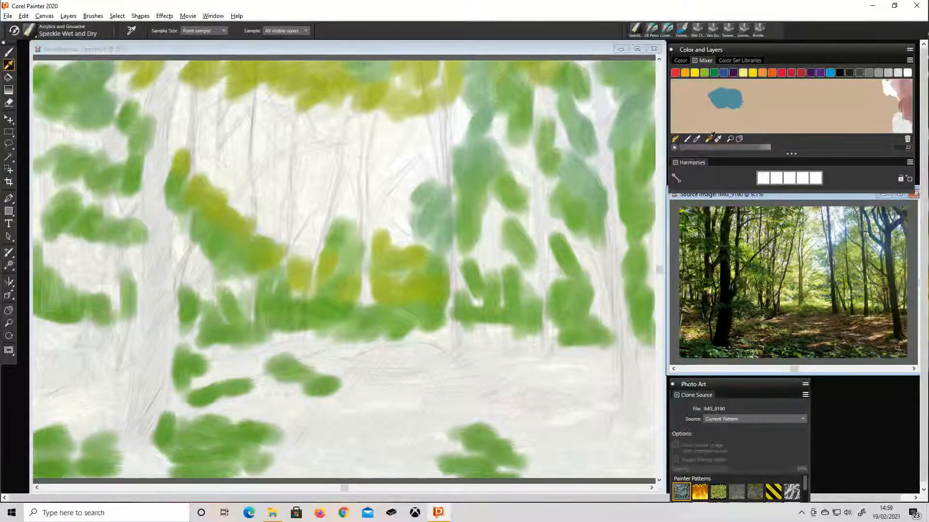
{"action": "left_click", "coordinate": [687, 139]}
{"action": "mouse_move", "coordinate": [705, 95]}
{"action": "left_mouse_down"}
{"action": "mouse_move", "coordinate": [700, 117]}
{"action": "mouse_move", "coordinate": [709, 94]}
{"action": "mouse_move", "coordinate": [718, 107]}
{"action": "mouse_move", "coordinate": [698, 95]}
{"action": "mouse_move", "coordinate": [706, 100]}
{"action": "left_mouse_up"}
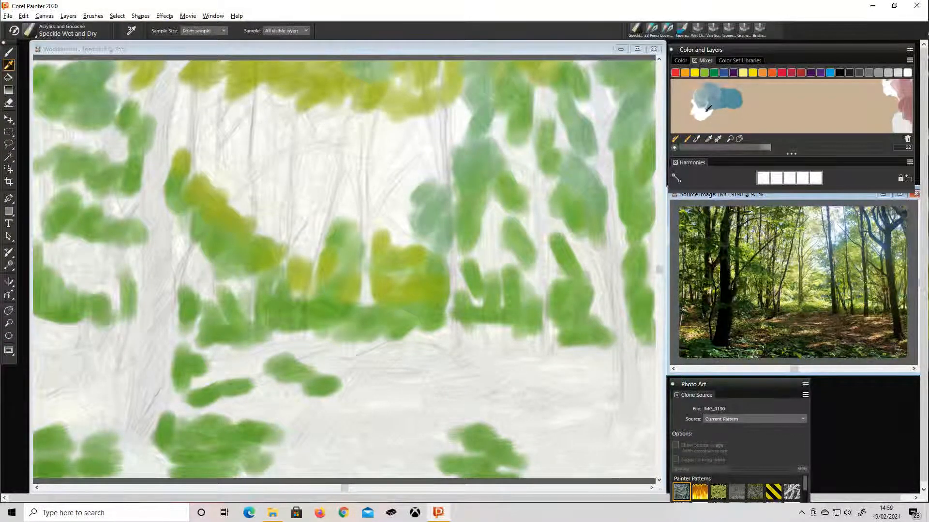
Return to the woodland painting with the Brush tool and sample a pale blue-grey from the Mixer's blue and white blend.
{"action": "left_click", "coordinate": [10, 52]}
{"action": "left_click", "coordinate": [240, 47]}
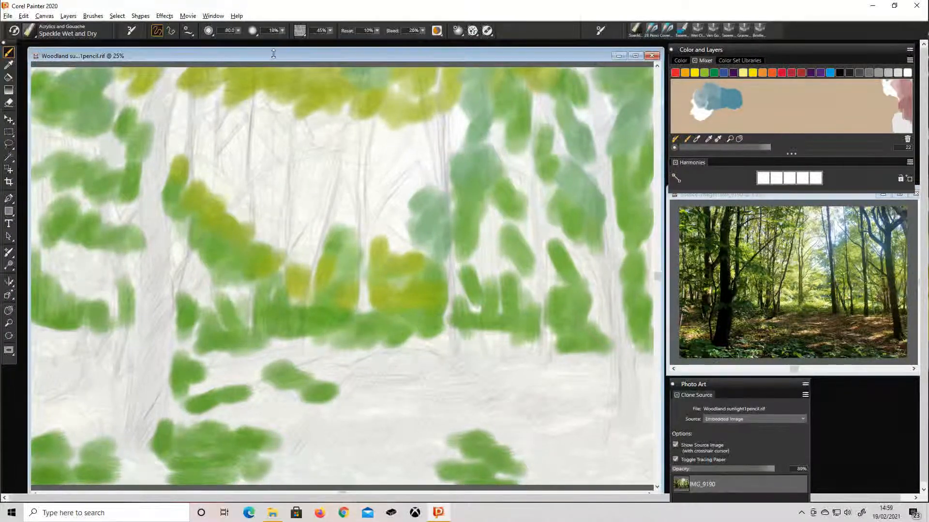
{"action": "left_click_drag", "start_coordinate": [706, 120], "coordinate": [709, 117]}
{"action": "left_click", "coordinate": [710, 139]}
{"action": "left_click", "coordinate": [702, 111]}
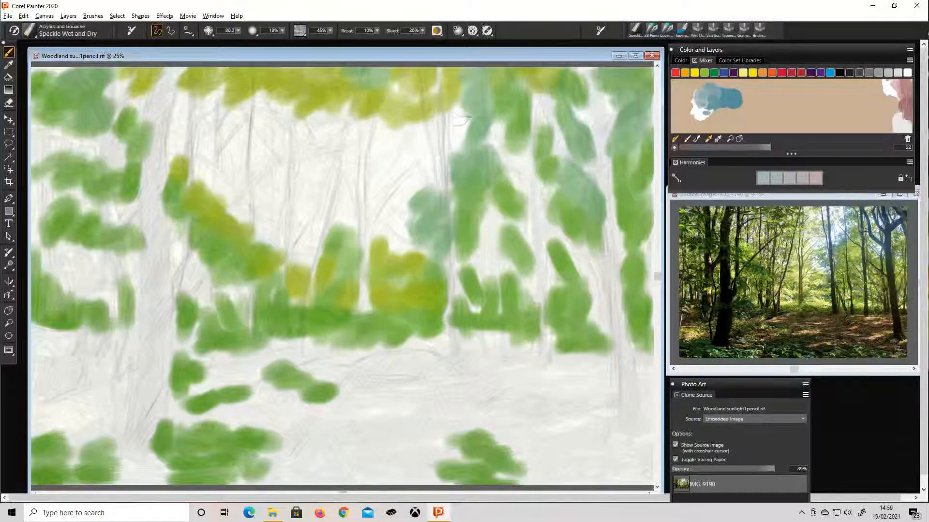
Paint pale blue-grey sky between the central trees, from the canopy down to the yellow-green bushes.
{"action": "mouse_move", "coordinate": [467, 119]}
{"action": "left_mouse_down"}
{"action": "mouse_move", "coordinate": [466, 149]}
{"action": "mouse_move", "coordinate": [462, 118]}
{"action": "mouse_move", "coordinate": [461, 149]}
{"action": "mouse_move", "coordinate": [463, 122]}
{"action": "mouse_move", "coordinate": [458, 148]}
{"action": "mouse_move", "coordinate": [411, 196]}
{"action": "mouse_move", "coordinate": [409, 163]}
{"action": "mouse_move", "coordinate": [425, 127]}
{"action": "mouse_move", "coordinate": [398, 153]}
{"action": "mouse_move", "coordinate": [387, 136]}
{"action": "mouse_move", "coordinate": [392, 173]}
{"action": "mouse_move", "coordinate": [407, 196]}
{"action": "mouse_move", "coordinate": [389, 206]}
{"action": "mouse_move", "coordinate": [409, 213]}
{"action": "mouse_move", "coordinate": [403, 254]}
{"action": "mouse_move", "coordinate": [379, 172]}
{"action": "mouse_move", "coordinate": [396, 129]}
{"action": "left_mouse_up"}
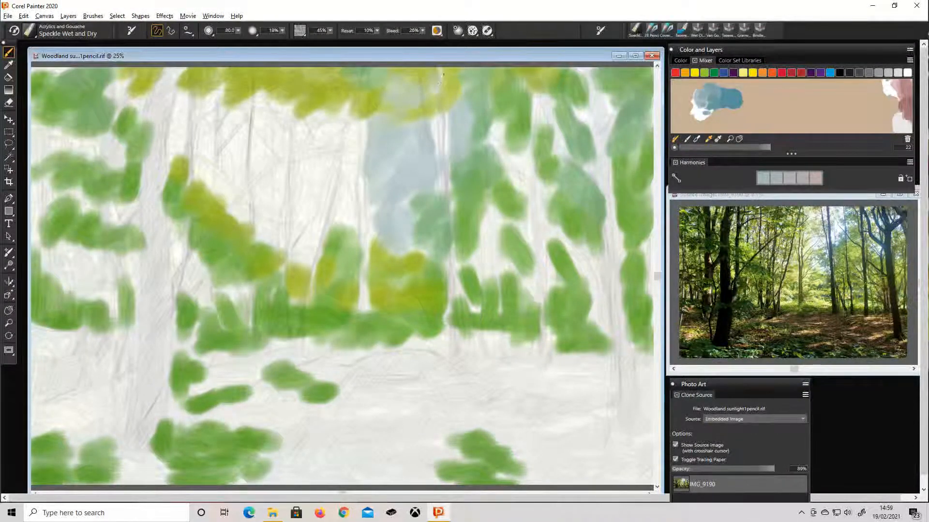
{"action": "mouse_move", "coordinate": [443, 74]}
{"action": "left_mouse_down"}
{"action": "mouse_move", "coordinate": [441, 189]}
{"action": "mouse_move", "coordinate": [451, 188]}
{"action": "left_mouse_up"}
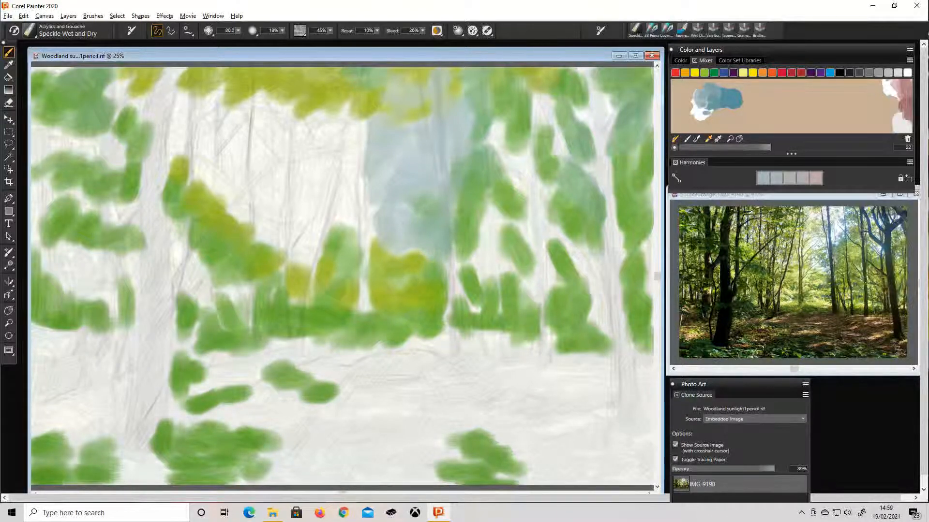
{"action": "mouse_move", "coordinate": [356, 181]}
{"action": "left_mouse_down"}
{"action": "mouse_move", "coordinate": [344, 220]}
{"action": "mouse_move", "coordinate": [356, 243]}
{"action": "left_mouse_up"}
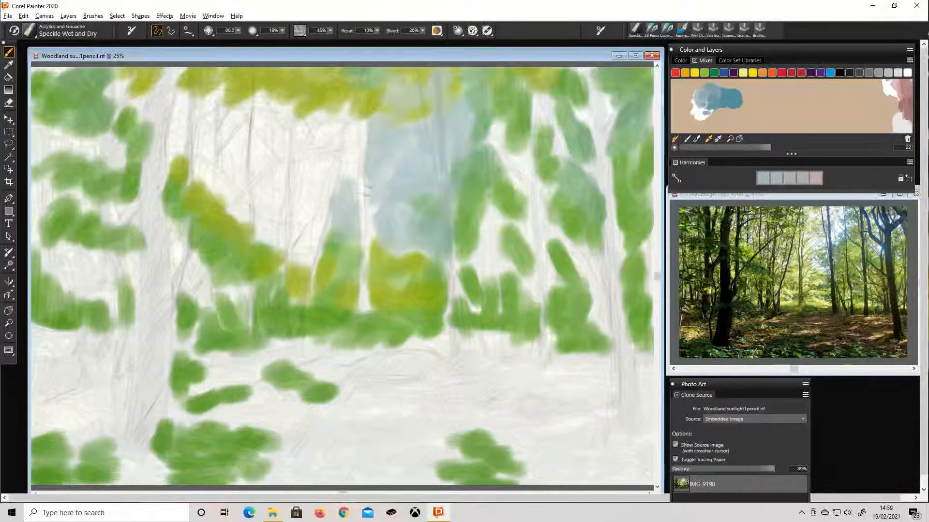
Fill the canopy gaps across the left, centre and right of the scene with pale blue-grey and hide the tracing paper.
{"action": "mouse_move", "coordinate": [317, 111]}
{"action": "left_mouse_down"}
{"action": "mouse_move", "coordinate": [315, 121]}
{"action": "mouse_move", "coordinate": [333, 127]}
{"action": "left_mouse_up"}
{"action": "mouse_move", "coordinate": [172, 108]}
{"action": "left_mouse_down"}
{"action": "mouse_move", "coordinate": [183, 99]}
{"action": "mouse_move", "coordinate": [191, 106]}
{"action": "mouse_move", "coordinate": [208, 150]}
{"action": "mouse_move", "coordinate": [212, 109]}
{"action": "mouse_move", "coordinate": [228, 84]}
{"action": "left_mouse_up"}
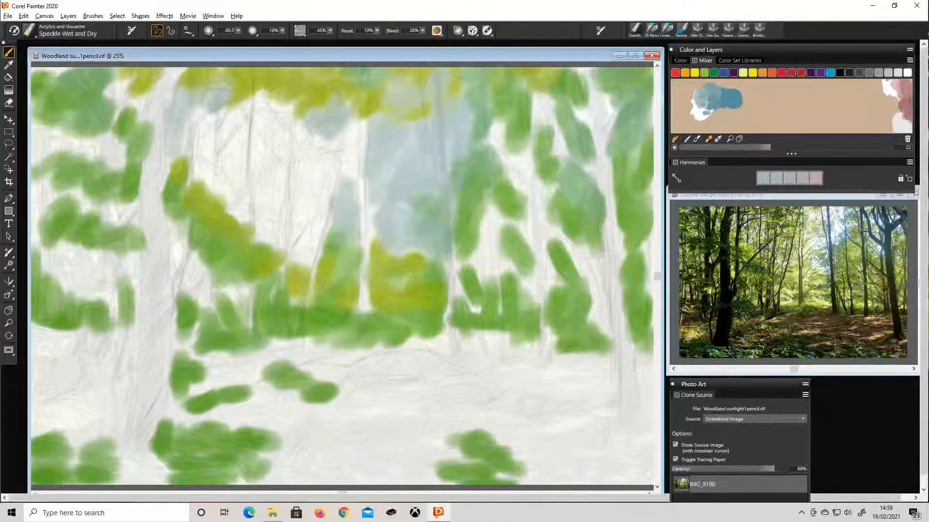
{"action": "mouse_move", "coordinate": [115, 102]}
{"action": "left_mouse_down"}
{"action": "mouse_move", "coordinate": [104, 77]}
{"action": "mouse_move", "coordinate": [145, 116]}
{"action": "mouse_move", "coordinate": [116, 121]}
{"action": "left_mouse_up"}
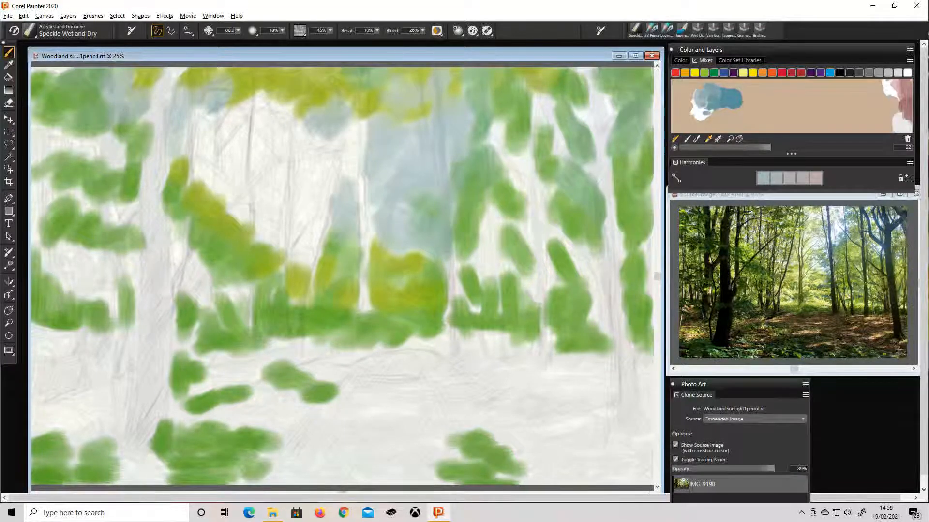
{"action": "left_click_drag", "start_coordinate": [53, 88], "coordinate": [39, 68]}
{"action": "key", "text": "ctrl+t"}
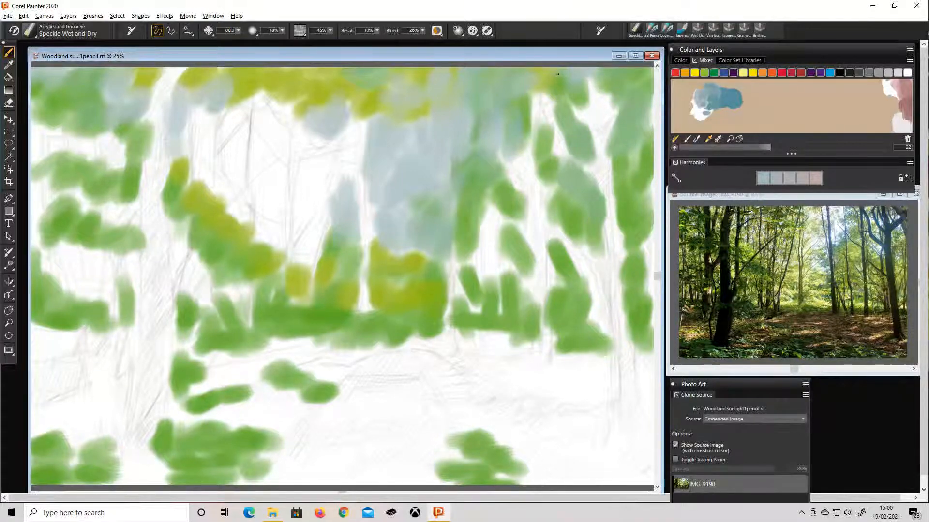
{"action": "mouse_move", "coordinate": [590, 88]}
{"action": "left_mouse_down"}
{"action": "mouse_move", "coordinate": [594, 107]}
{"action": "mouse_move", "coordinate": [604, 94]}
{"action": "mouse_move", "coordinate": [617, 112]}
{"action": "left_mouse_up"}
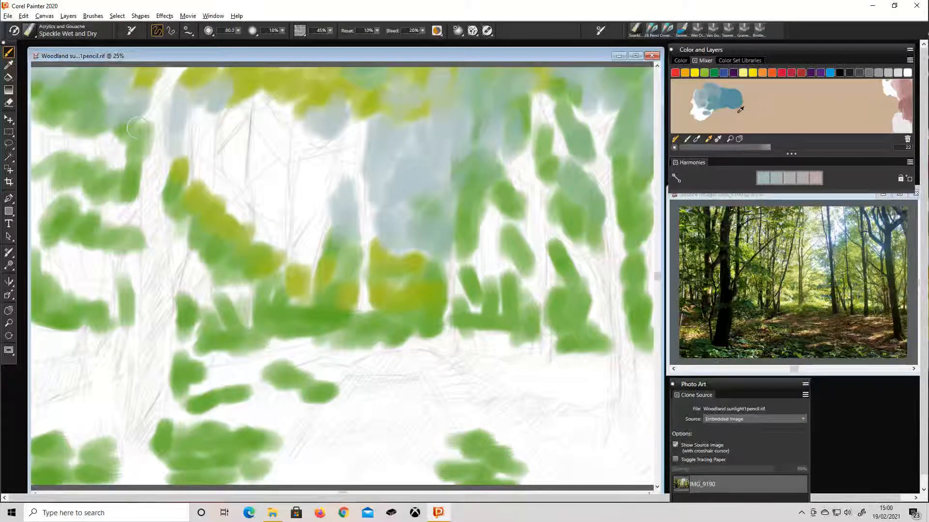
Sample the deeper blue from the Mixer, paint it over the foliage right of centre and show the tracing paper.
{"action": "left_click", "coordinate": [738, 130]}
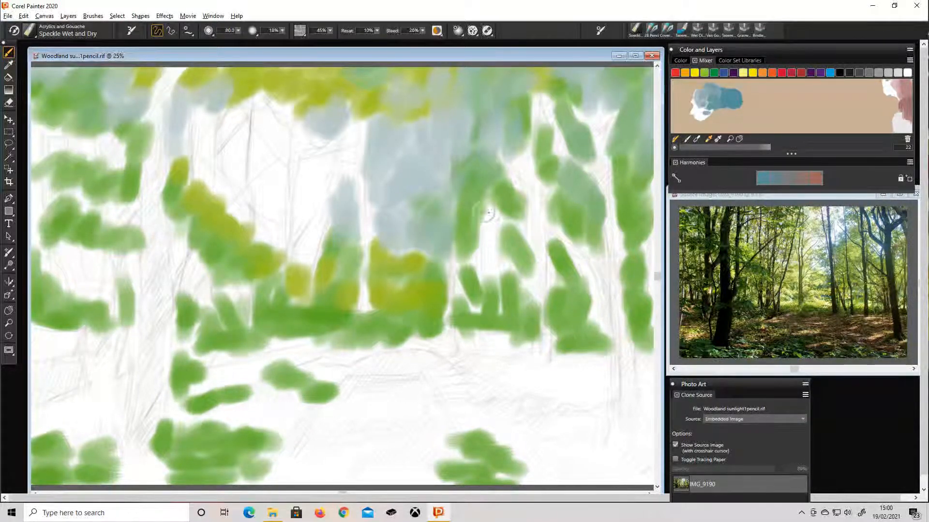
{"action": "key", "text": "ctrl+t"}
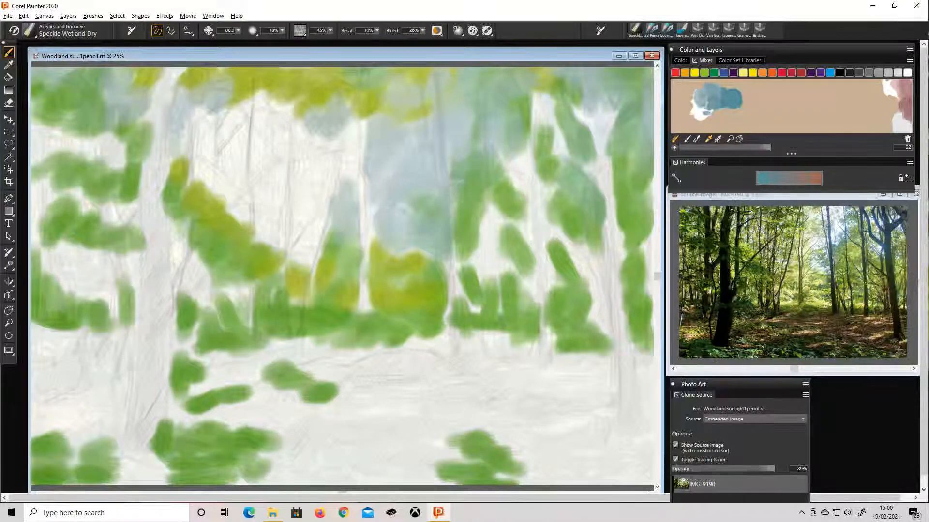
{"action": "key", "text": "ctrl+t"}
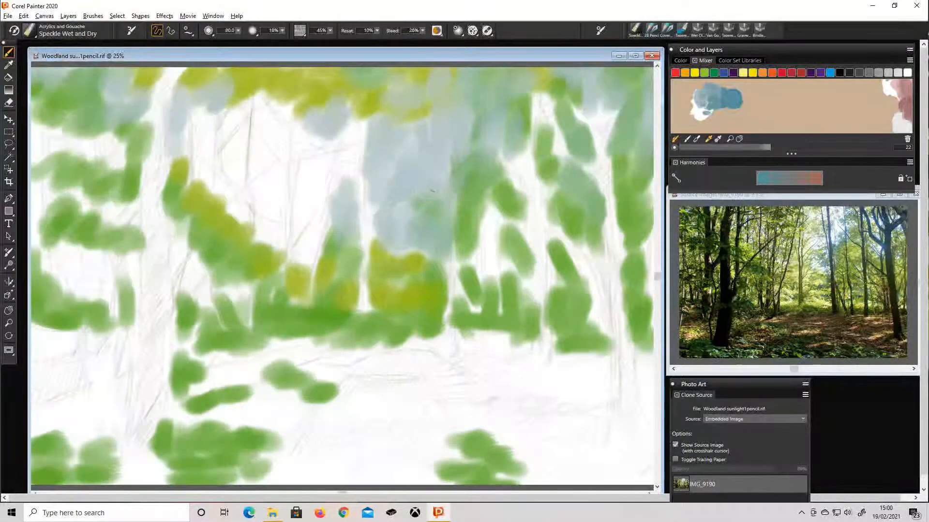
{"action": "mouse_move", "coordinate": [420, 191]}
{"action": "left_mouse_down"}
{"action": "mouse_move", "coordinate": [446, 196]}
{"action": "mouse_move", "coordinate": [452, 189]}
{"action": "mouse_move", "coordinate": [448, 176]}
{"action": "mouse_move", "coordinate": [427, 183]}
{"action": "mouse_move", "coordinate": [430, 165]}
{"action": "mouse_move", "coordinate": [445, 180]}
{"action": "mouse_move", "coordinate": [463, 169]}
{"action": "mouse_move", "coordinate": [444, 187]}
{"action": "mouse_move", "coordinate": [435, 226]}
{"action": "mouse_move", "coordinate": [451, 233]}
{"action": "mouse_move", "coordinate": [452, 251]}
{"action": "mouse_move", "coordinate": [439, 232]}
{"action": "mouse_move", "coordinate": [452, 247]}
{"action": "mouse_move", "coordinate": [446, 255]}
{"action": "mouse_move", "coordinate": [462, 158]}
{"action": "mouse_move", "coordinate": [442, 142]}
{"action": "mouse_move", "coordinate": [479, 137]}
{"action": "left_mouse_up"}
{"action": "key", "text": "ctrl+t"}
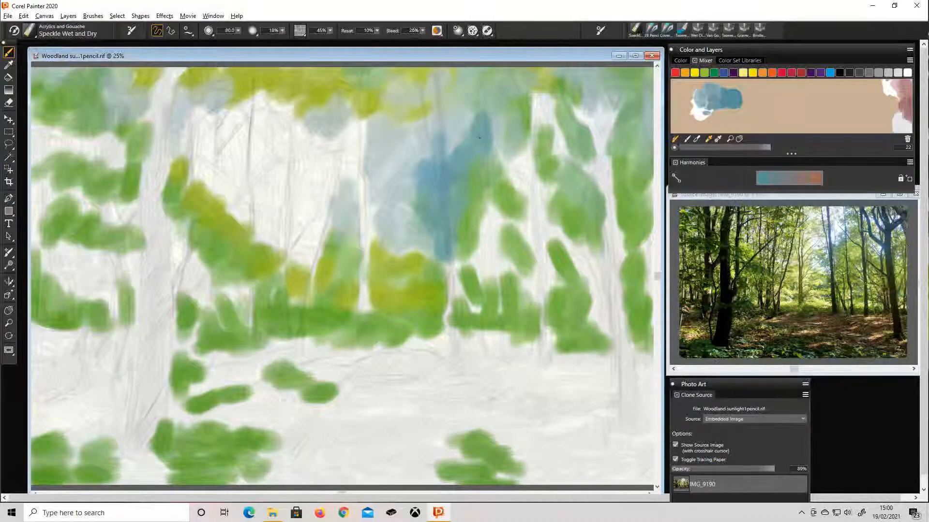
Paint deeper blue patches on the right-hand foliage, along the base of the central sky and between the left background trees.
{"action": "key", "text": "ctrl+t"}
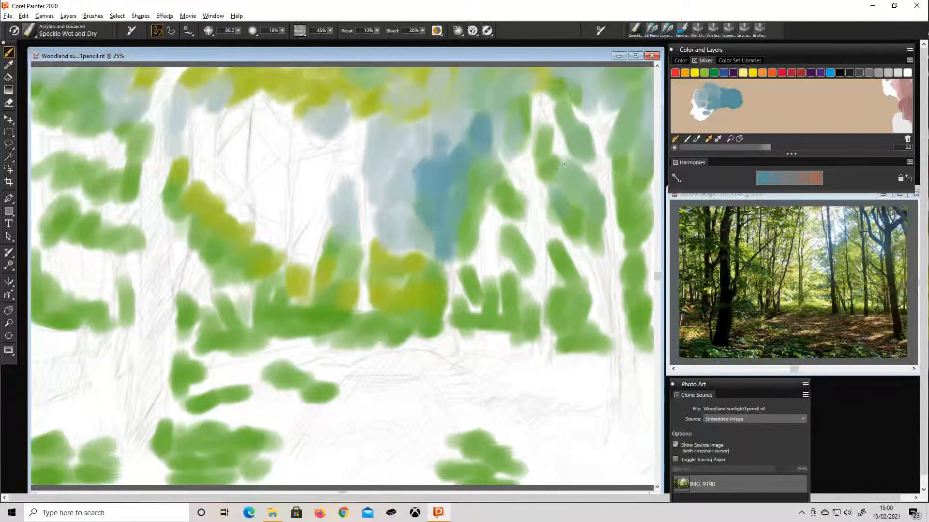
{"action": "mouse_move", "coordinate": [564, 165]}
{"action": "left_mouse_down"}
{"action": "mouse_move", "coordinate": [583, 208]}
{"action": "mouse_move", "coordinate": [559, 164]}
{"action": "mouse_move", "coordinate": [559, 211]}
{"action": "mouse_move", "coordinate": [582, 231]}
{"action": "mouse_move", "coordinate": [584, 258]}
{"action": "mouse_move", "coordinate": [602, 223]}
{"action": "mouse_move", "coordinate": [608, 270]}
{"action": "mouse_move", "coordinate": [602, 246]}
{"action": "left_mouse_up"}
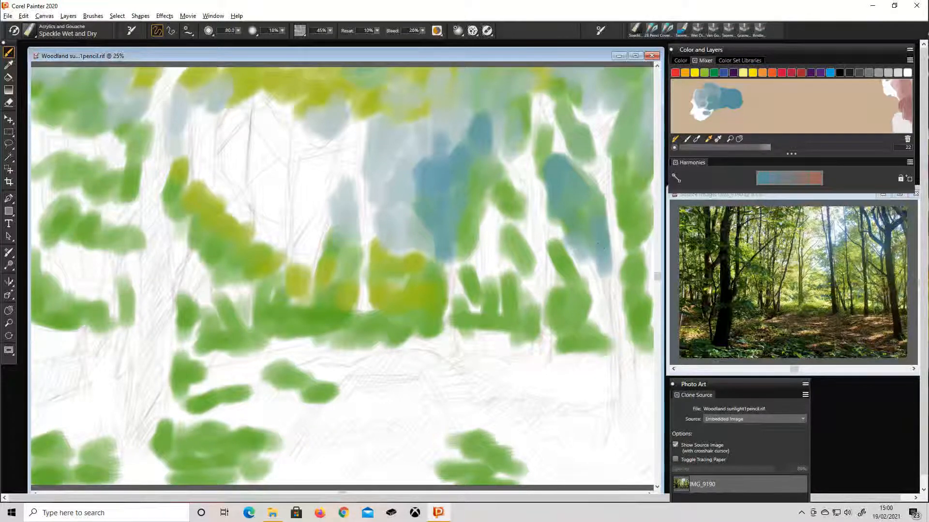
{"action": "mouse_move", "coordinate": [402, 257]}
{"action": "left_mouse_down"}
{"action": "mouse_move", "coordinate": [411, 249]}
{"action": "mouse_move", "coordinate": [384, 225]}
{"action": "mouse_move", "coordinate": [374, 191]}
{"action": "mouse_move", "coordinate": [417, 249]}
{"action": "left_mouse_up"}
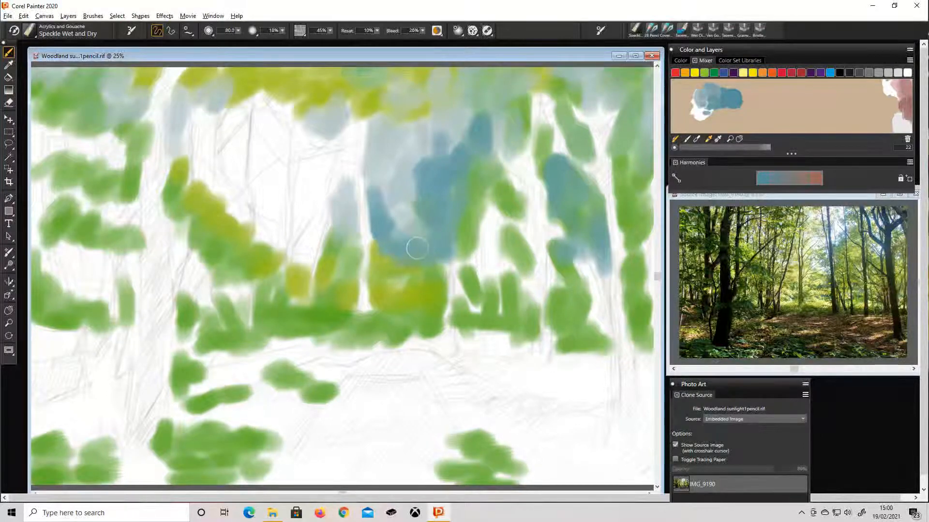
{"action": "mouse_move", "coordinate": [317, 244]}
{"action": "left_mouse_down"}
{"action": "mouse_move", "coordinate": [324, 218]}
{"action": "mouse_move", "coordinate": [333, 233]}
{"action": "mouse_move", "coordinate": [327, 224]}
{"action": "mouse_move", "coordinate": [358, 221]}
{"action": "mouse_move", "coordinate": [302, 221]}
{"action": "mouse_move", "coordinate": [320, 219]}
{"action": "mouse_move", "coordinate": [329, 234]}
{"action": "mouse_move", "coordinate": [297, 210]}
{"action": "left_mouse_up"}
{"action": "key", "text": "ctrl+t"}
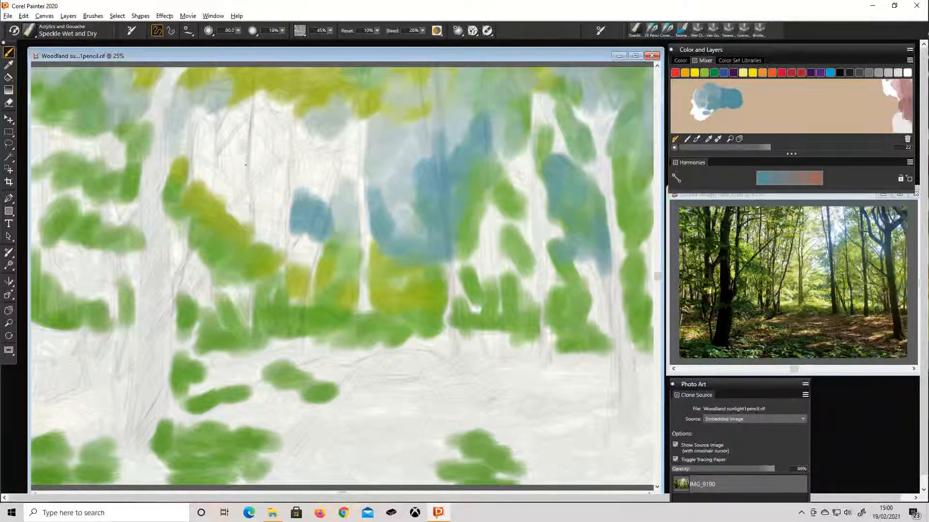
{"action": "left_click_drag", "start_coordinate": [245, 165], "coordinate": [236, 141]}
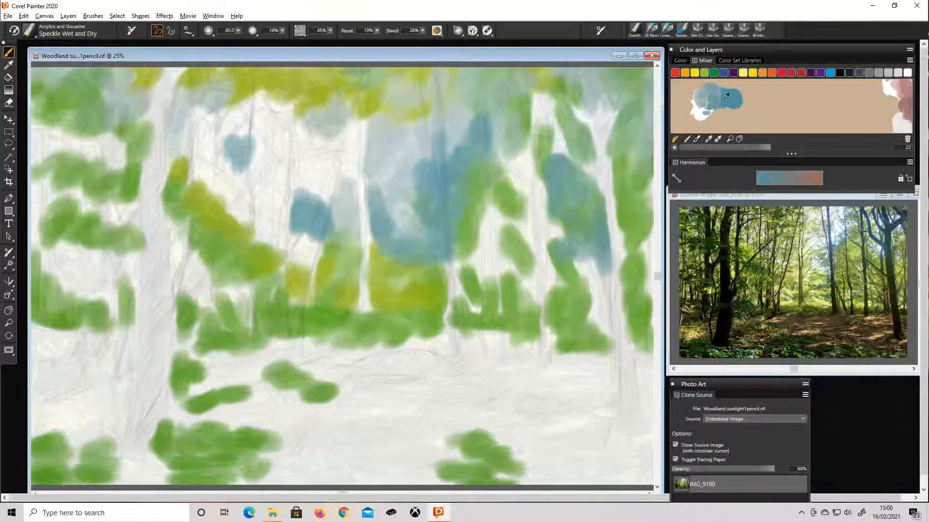
Activate the source photo, sample black from the large dark trunk with the Dropper and dab it onto the Mixer's tan area.
{"action": "left_click", "coordinate": [751, 197]}
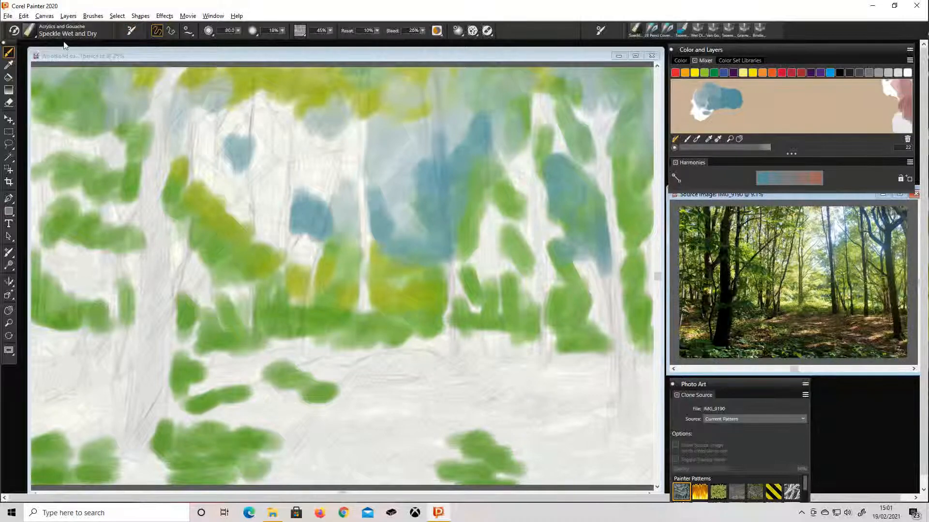
{"action": "key", "text": "d"}
{"action": "left_click", "coordinate": [731, 279]}
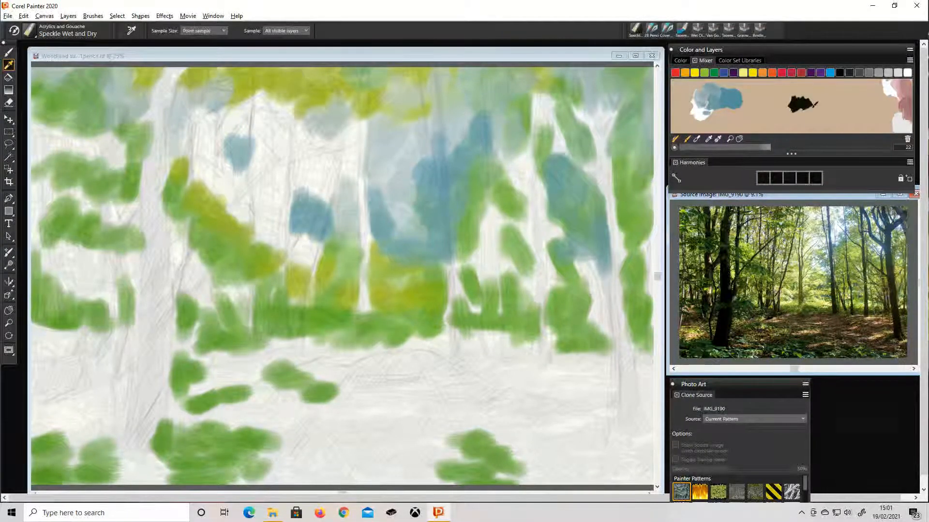
{"action": "left_click_drag", "start_coordinate": [823, 113], "coordinate": [837, 108]}
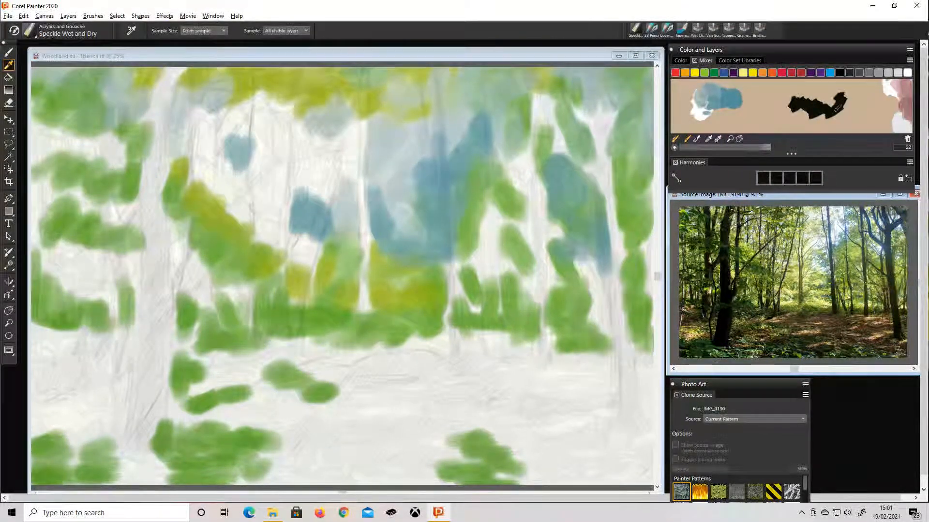
Set the Mixer brush size to 21, pan the pad to its multicoloured blends and sample a dark purple-brown.
{"action": "left_click", "coordinate": [707, 139]}
{"action": "left_click_drag", "start_coordinate": [762, 148], "coordinate": [779, 147]}
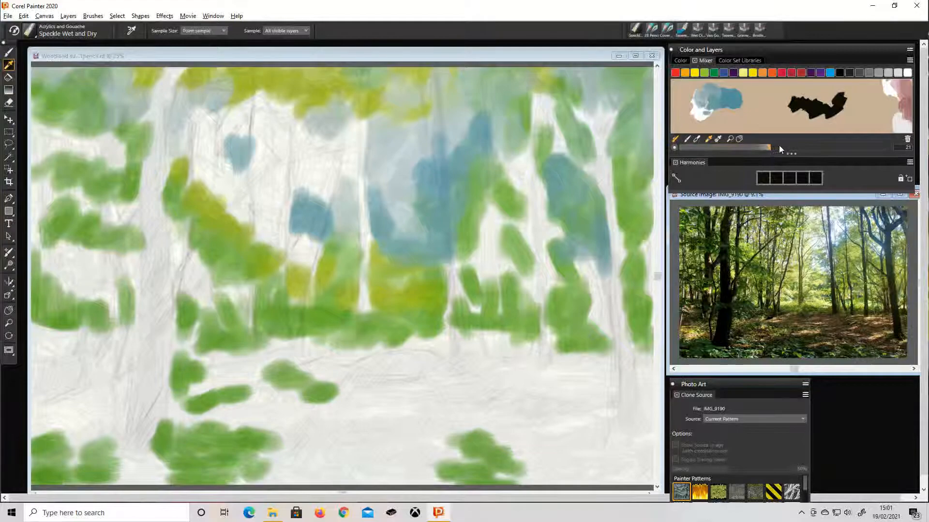
{"action": "left_click", "coordinate": [739, 138]}
{"action": "left_click_drag", "start_coordinate": [831, 116], "coordinate": [722, 119]}
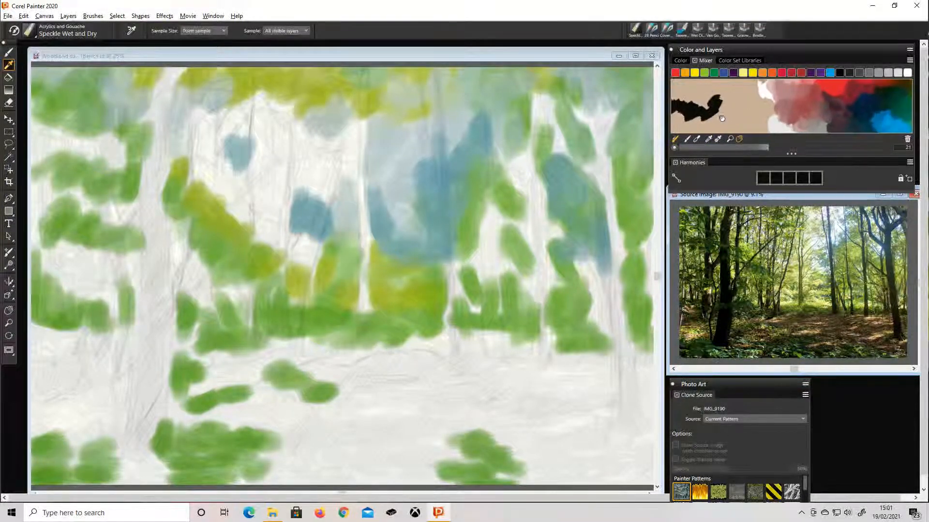
{"action": "left_click_drag", "start_coordinate": [866, 110], "coordinate": [809, 107]}
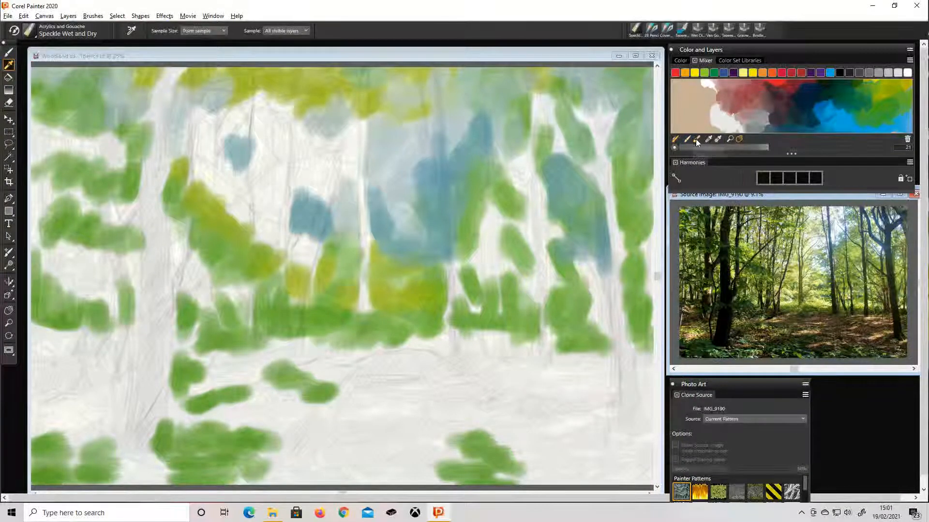
{"action": "left_click", "coordinate": [796, 106]}
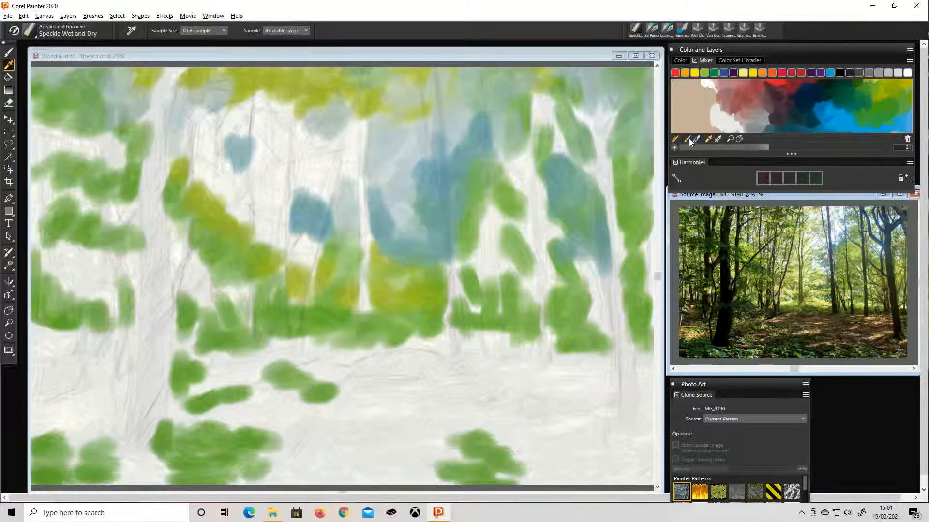
Return to the woodland painting with the Brush tool and paint the large left tree's trunk in dark purple-brown.
{"action": "key", "text": "b"}
{"action": "left_click", "coordinate": [82, 55]}
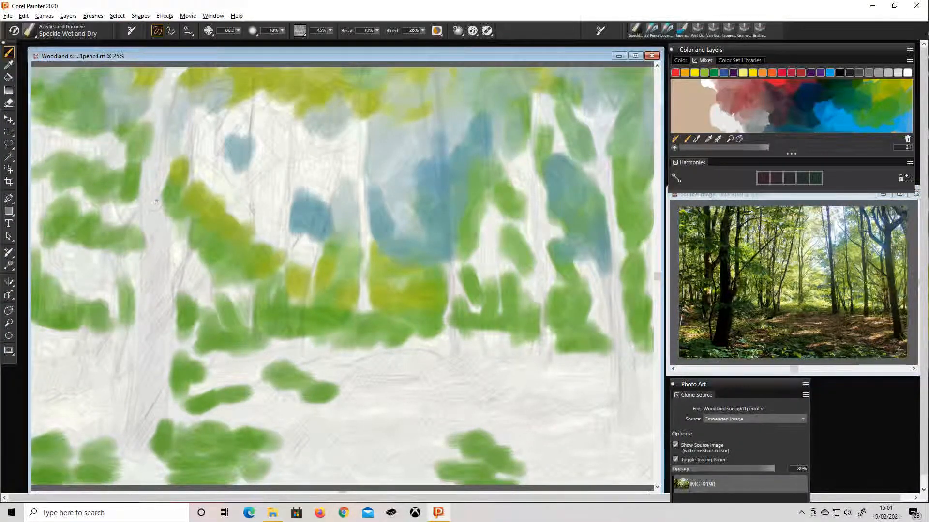
{"action": "mouse_move", "coordinate": [156, 201]}
{"action": "left_mouse_down"}
{"action": "mouse_move", "coordinate": [154, 87]}
{"action": "mouse_move", "coordinate": [171, 79]}
{"action": "mouse_move", "coordinate": [152, 184]}
{"action": "mouse_move", "coordinate": [160, 312]}
{"action": "mouse_move", "coordinate": [138, 438]}
{"action": "mouse_move", "coordinate": [145, 333]}
{"action": "mouse_move", "coordinate": [157, 295]}
{"action": "mouse_move", "coordinate": [162, 339]}
{"action": "mouse_move", "coordinate": [156, 254]}
{"action": "mouse_move", "coordinate": [140, 208]}
{"action": "mouse_move", "coordinate": [162, 70]}
{"action": "mouse_move", "coordinate": [159, 112]}
{"action": "left_mouse_up"}
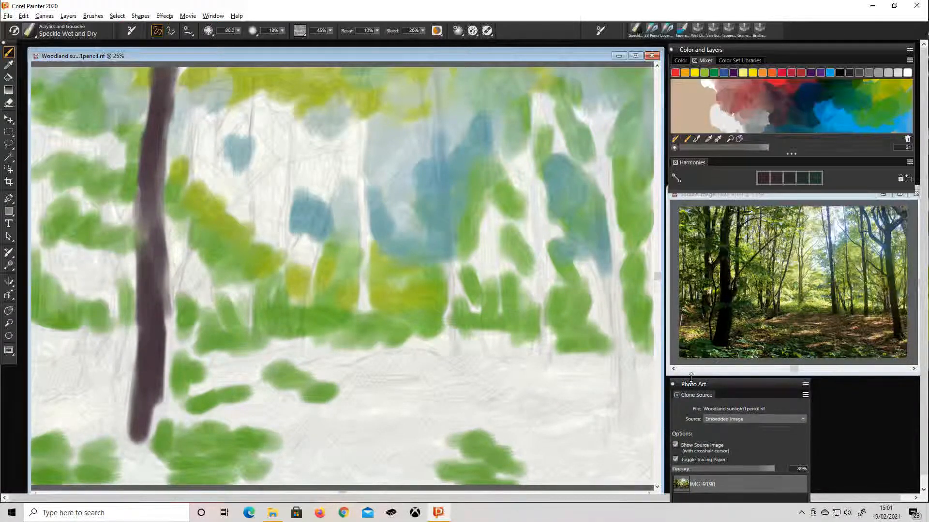
Lower the tracing paper opacity to 62% and paint the remaining dark trunks and branches around the large left tree.
{"action": "left_click_drag", "start_coordinate": [775, 470], "coordinate": [744, 466]}
{"action": "mouse_move", "coordinate": [105, 175]}
{"action": "left_mouse_down"}
{"action": "mouse_move", "coordinate": [99, 73]}
{"action": "mouse_move", "coordinate": [108, 124]}
{"action": "mouse_move", "coordinate": [134, 75]}
{"action": "mouse_move", "coordinate": [111, 167]}
{"action": "mouse_move", "coordinate": [104, 159]}
{"action": "mouse_move", "coordinate": [110, 240]}
{"action": "mouse_move", "coordinate": [124, 199]}
{"action": "mouse_move", "coordinate": [130, 206]}
{"action": "mouse_move", "coordinate": [108, 385]}
{"action": "mouse_move", "coordinate": [113, 353]}
{"action": "mouse_move", "coordinate": [124, 425]}
{"action": "mouse_move", "coordinate": [141, 450]}
{"action": "left_mouse_up"}
{"action": "mouse_move", "coordinate": [151, 402]}
{"action": "left_mouse_down"}
{"action": "mouse_move", "coordinate": [155, 441]}
{"action": "mouse_move", "coordinate": [164, 278]}
{"action": "mouse_move", "coordinate": [169, 309]}
{"action": "mouse_move", "coordinate": [174, 237]}
{"action": "mouse_move", "coordinate": [191, 246]}
{"action": "mouse_move", "coordinate": [198, 70]}
{"action": "mouse_move", "coordinate": [196, 115]}
{"action": "mouse_move", "coordinate": [249, 88]}
{"action": "mouse_move", "coordinate": [291, 93]}
{"action": "left_mouse_up"}
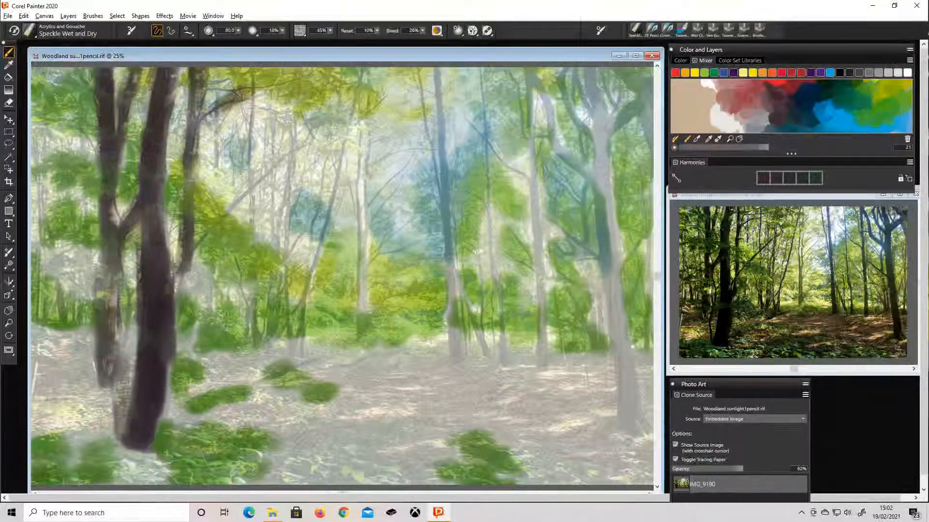
Paint the right-hand trees' trunks and branches and the thinner middle-distance trunks in dark purple-brown.
{"action": "mouse_move", "coordinate": [551, 114]}
{"action": "left_mouse_down"}
{"action": "mouse_move", "coordinate": [527, 69]}
{"action": "mouse_move", "coordinate": [554, 152]}
{"action": "mouse_move", "coordinate": [597, 196]}
{"action": "mouse_move", "coordinate": [602, 103]}
{"action": "mouse_move", "coordinate": [583, 126]}
{"action": "mouse_move", "coordinate": [568, 70]}
{"action": "mouse_move", "coordinate": [556, 68]}
{"action": "mouse_move", "coordinate": [600, 160]}
{"action": "mouse_move", "coordinate": [628, 121]}
{"action": "mouse_move", "coordinate": [639, 73]}
{"action": "mouse_move", "coordinate": [629, 97]}
{"action": "mouse_move", "coordinate": [645, 140]}
{"action": "left_mouse_up"}
{"action": "mouse_move", "coordinate": [623, 286]}
{"action": "left_mouse_down"}
{"action": "mouse_move", "coordinate": [622, 295]}
{"action": "mouse_move", "coordinate": [609, 160]}
{"action": "mouse_move", "coordinate": [613, 295]}
{"action": "mouse_move", "coordinate": [588, 142]}
{"action": "mouse_move", "coordinate": [588, 258]}
{"action": "mouse_move", "coordinate": [635, 438]}
{"action": "mouse_move", "coordinate": [619, 411]}
{"action": "left_mouse_up"}
{"action": "mouse_move", "coordinate": [546, 363]}
{"action": "left_mouse_down"}
{"action": "mouse_move", "coordinate": [546, 238]}
{"action": "mouse_move", "coordinate": [530, 99]}
{"action": "mouse_move", "coordinate": [529, 127]}
{"action": "mouse_move", "coordinate": [517, 79]}
{"action": "mouse_move", "coordinate": [514, 136]}
{"action": "left_mouse_up"}
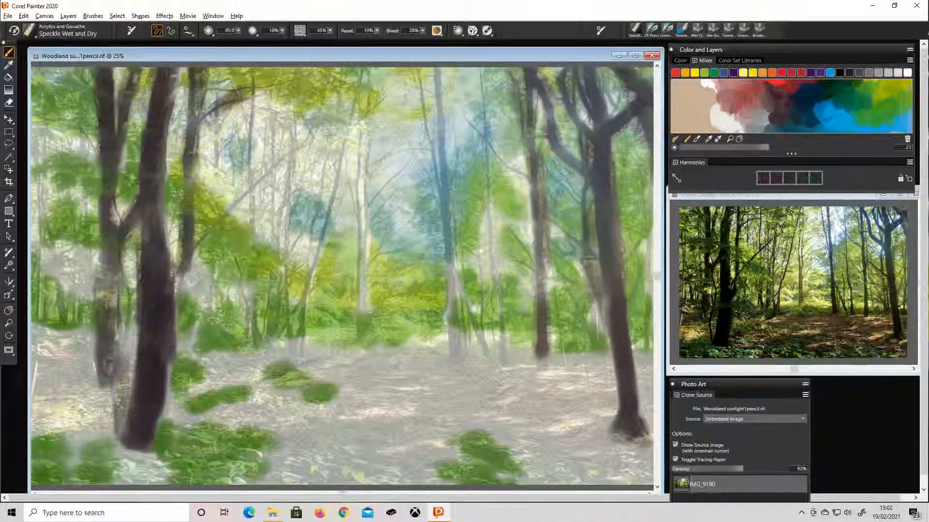
{"action": "mouse_move", "coordinate": [500, 269]}
{"action": "left_mouse_down"}
{"action": "mouse_move", "coordinate": [503, 365]}
{"action": "mouse_move", "coordinate": [450, 254]}
{"action": "mouse_move", "coordinate": [455, 378]}
{"action": "mouse_move", "coordinate": [428, 319]}
{"action": "left_mouse_up"}
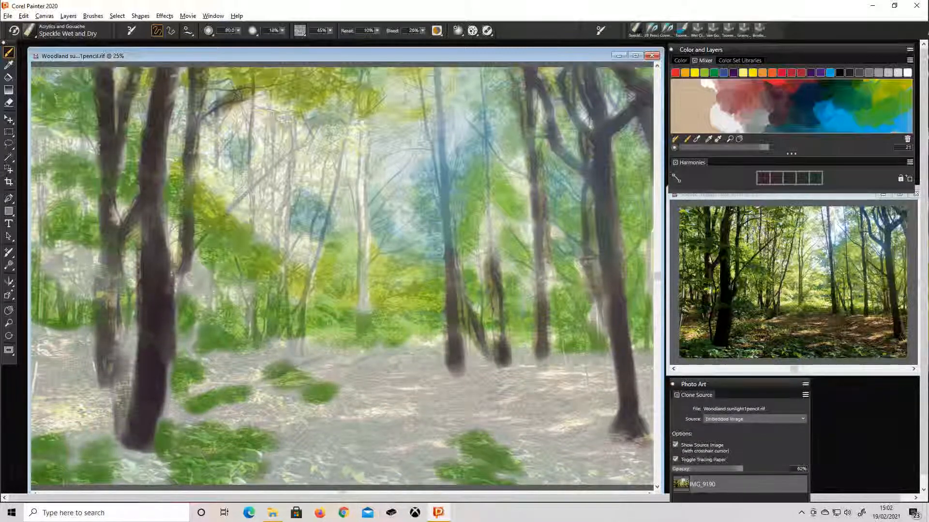
{"action": "mouse_move", "coordinate": [365, 264]}
{"action": "left_mouse_down"}
{"action": "mouse_move", "coordinate": [372, 304]}
{"action": "mouse_move", "coordinate": [363, 152]}
{"action": "left_mouse_up"}
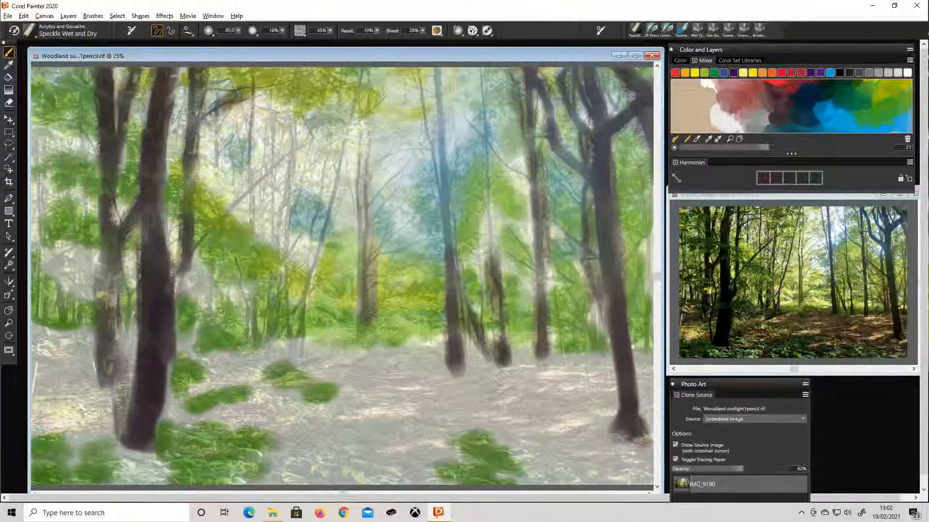
Paint dark purple-brown undergrowth behind the large left tree and shadow patches across the woodland floor between the trunks.
{"action": "mouse_move", "coordinate": [314, 343]}
{"action": "left_mouse_down"}
{"action": "mouse_move", "coordinate": [301, 314]}
{"action": "mouse_move", "coordinate": [297, 266]}
{"action": "mouse_move", "coordinate": [312, 249]}
{"action": "mouse_move", "coordinate": [290, 323]}
{"action": "mouse_move", "coordinate": [284, 208]}
{"action": "mouse_move", "coordinate": [276, 339]}
{"action": "mouse_move", "coordinate": [258, 291]}
{"action": "mouse_move", "coordinate": [246, 339]}
{"action": "mouse_move", "coordinate": [266, 344]}
{"action": "mouse_move", "coordinate": [252, 351]}
{"action": "mouse_move", "coordinate": [181, 304]}
{"action": "mouse_move", "coordinate": [177, 254]}
{"action": "mouse_move", "coordinate": [200, 290]}
{"action": "mouse_move", "coordinate": [208, 271]}
{"action": "left_mouse_up"}
{"action": "mouse_move", "coordinate": [208, 309]}
{"action": "left_mouse_down"}
{"action": "mouse_move", "coordinate": [256, 348]}
{"action": "mouse_move", "coordinate": [315, 346]}
{"action": "left_mouse_up"}
{"action": "mouse_move", "coordinate": [454, 343]}
{"action": "left_mouse_down"}
{"action": "mouse_move", "coordinate": [493, 339]}
{"action": "mouse_move", "coordinate": [465, 374]}
{"action": "mouse_move", "coordinate": [481, 393]}
{"action": "mouse_move", "coordinate": [532, 413]}
{"action": "mouse_move", "coordinate": [503, 411]}
{"action": "mouse_move", "coordinate": [504, 422]}
{"action": "mouse_move", "coordinate": [610, 402]}
{"action": "mouse_move", "coordinate": [532, 399]}
{"action": "mouse_move", "coordinate": [498, 382]}
{"action": "mouse_move", "coordinate": [530, 374]}
{"action": "mouse_move", "coordinate": [506, 365]}
{"action": "mouse_move", "coordinate": [544, 349]}
{"action": "mouse_move", "coordinate": [596, 362]}
{"action": "mouse_move", "coordinate": [645, 357]}
{"action": "mouse_move", "coordinate": [636, 369]}
{"action": "left_mouse_up"}
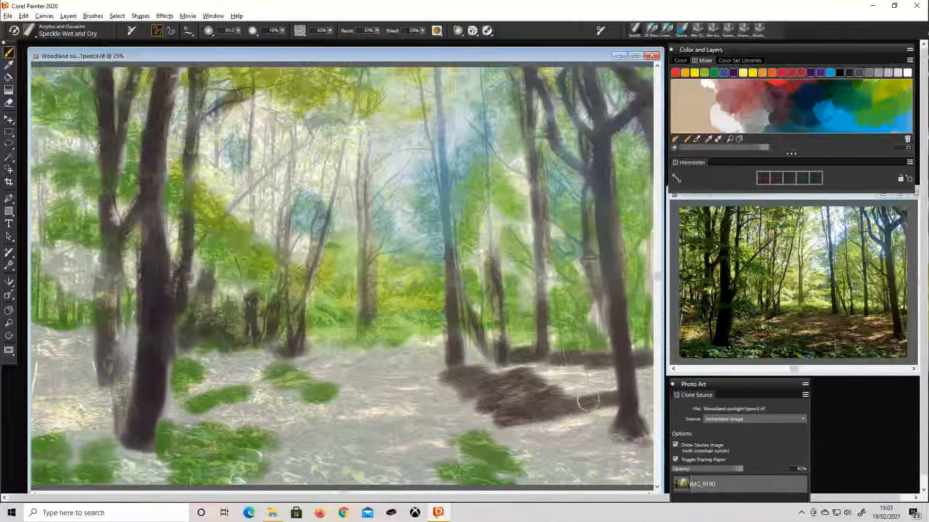
{"action": "mouse_move", "coordinate": [588, 424]}
{"action": "left_mouse_down"}
{"action": "mouse_move", "coordinate": [519, 446]}
{"action": "mouse_move", "coordinate": [604, 431]}
{"action": "mouse_move", "coordinate": [609, 418]}
{"action": "mouse_move", "coordinate": [645, 460]}
{"action": "mouse_move", "coordinate": [582, 472]}
{"action": "mouse_move", "coordinate": [488, 442]}
{"action": "mouse_move", "coordinate": [479, 424]}
{"action": "mouse_move", "coordinate": [547, 473]}
{"action": "mouse_move", "coordinate": [498, 476]}
{"action": "mouse_move", "coordinate": [638, 477]}
{"action": "mouse_move", "coordinate": [573, 481]}
{"action": "mouse_move", "coordinate": [590, 450]}
{"action": "mouse_move", "coordinate": [565, 442]}
{"action": "mouse_move", "coordinate": [643, 408]}
{"action": "mouse_move", "coordinate": [641, 389]}
{"action": "mouse_move", "coordinate": [570, 384]}
{"action": "left_mouse_up"}
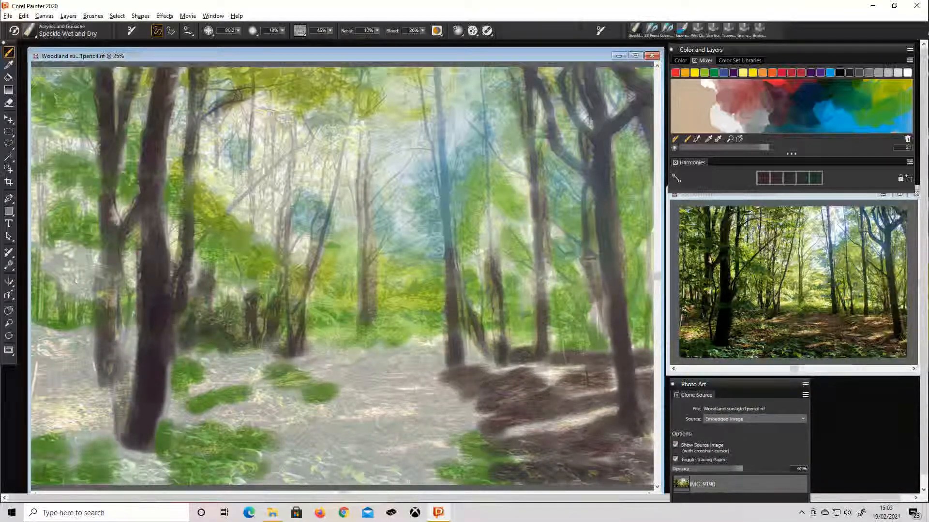
{"action": "mouse_move", "coordinate": [375, 418]}
{"action": "left_mouse_down"}
{"action": "mouse_move", "coordinate": [353, 430]}
{"action": "mouse_move", "coordinate": [488, 422]}
{"action": "mouse_move", "coordinate": [411, 408]}
{"action": "mouse_move", "coordinate": [439, 400]}
{"action": "mouse_move", "coordinate": [317, 408]}
{"action": "mouse_move", "coordinate": [399, 391]}
{"action": "mouse_move", "coordinate": [283, 376]}
{"action": "mouse_move", "coordinate": [275, 363]}
{"action": "mouse_move", "coordinate": [401, 353]}
{"action": "mouse_move", "coordinate": [353, 339]}
{"action": "mouse_move", "coordinate": [435, 348]}
{"action": "mouse_move", "coordinate": [450, 324]}
{"action": "mouse_move", "coordinate": [375, 368]}
{"action": "mouse_move", "coordinate": [440, 382]}
{"action": "mouse_move", "coordinate": [368, 394]}
{"action": "mouse_move", "coordinate": [385, 369]}
{"action": "left_mouse_up"}
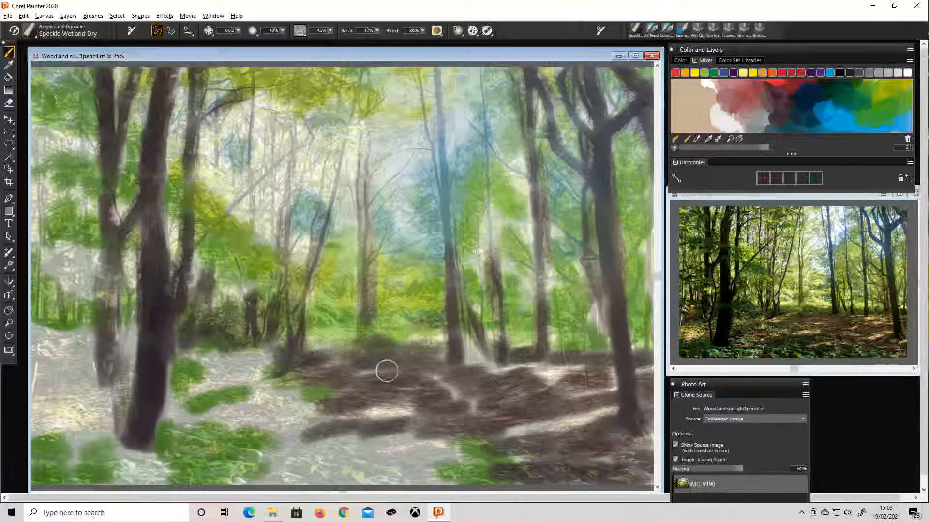
Turn off the tracing paper and fill in more dark purple-brown shadow in the middle of the woodland floor.
{"action": "key", "text": "ctrl+plus"}
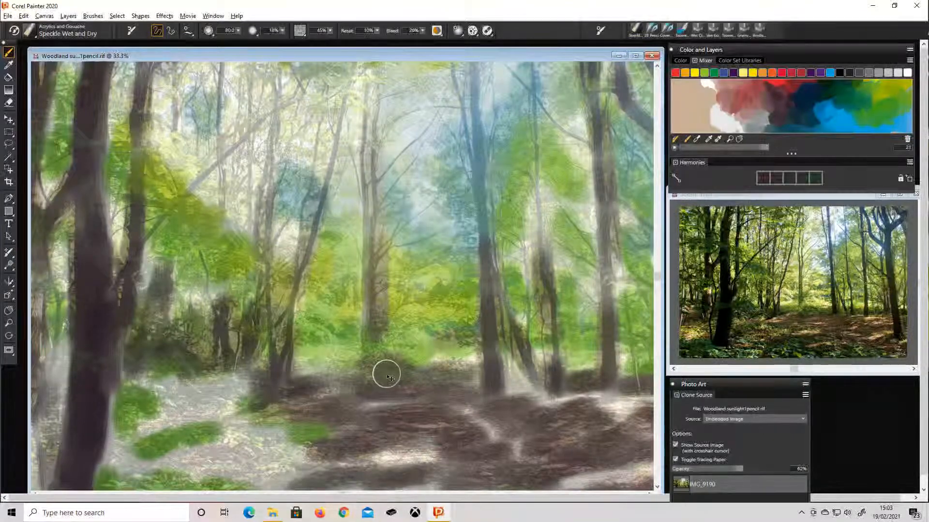
{"action": "key", "text": "ctrl+t"}
{"action": "mouse_move", "coordinate": [431, 358]}
{"action": "left_mouse_down"}
{"action": "mouse_move", "coordinate": [452, 372]}
{"action": "mouse_move", "coordinate": [477, 433]}
{"action": "mouse_move", "coordinate": [513, 462]}
{"action": "left_mouse_up"}
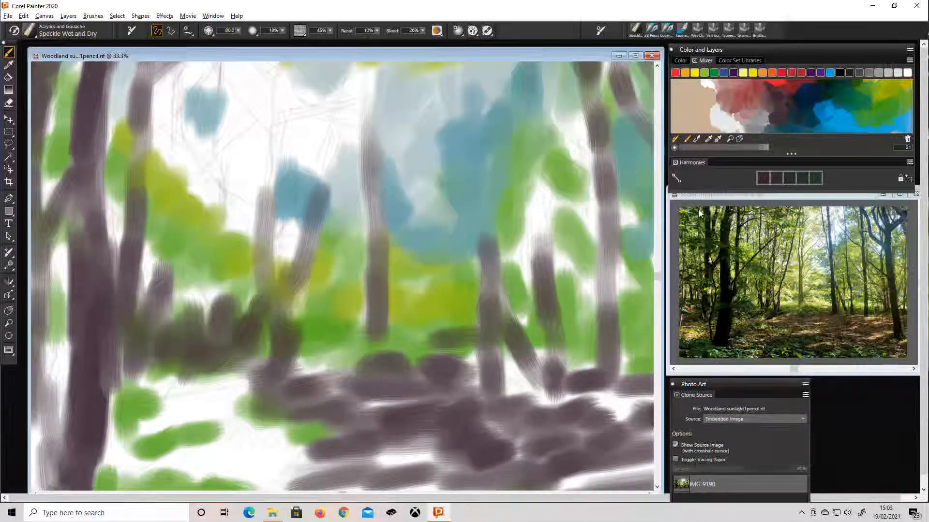
Sample a muted red from the Mixer pad and paint reddish patches over the dark shadows on the woodland floor.
{"action": "left_click", "coordinate": [709, 139]}
{"action": "left_click", "coordinate": [785, 115]}
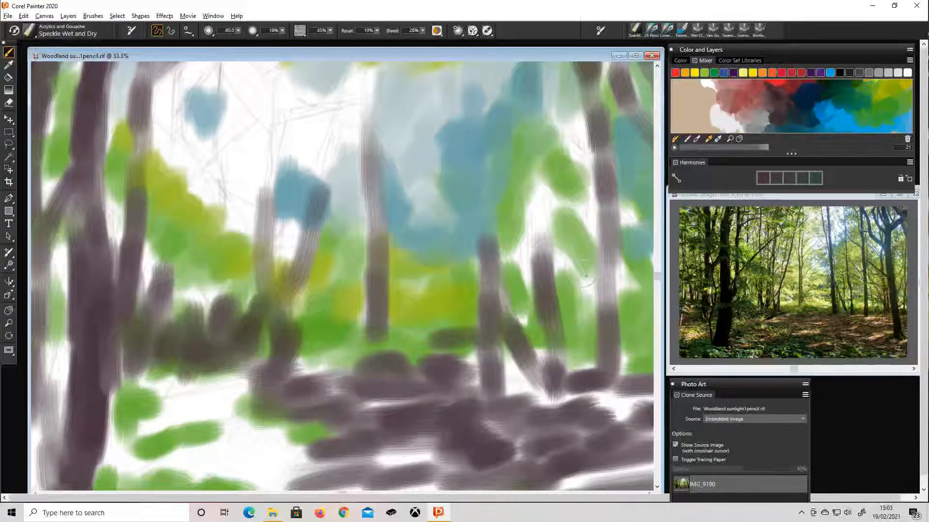
{"action": "left_click_drag", "start_coordinate": [464, 398], "coordinate": [469, 382]}
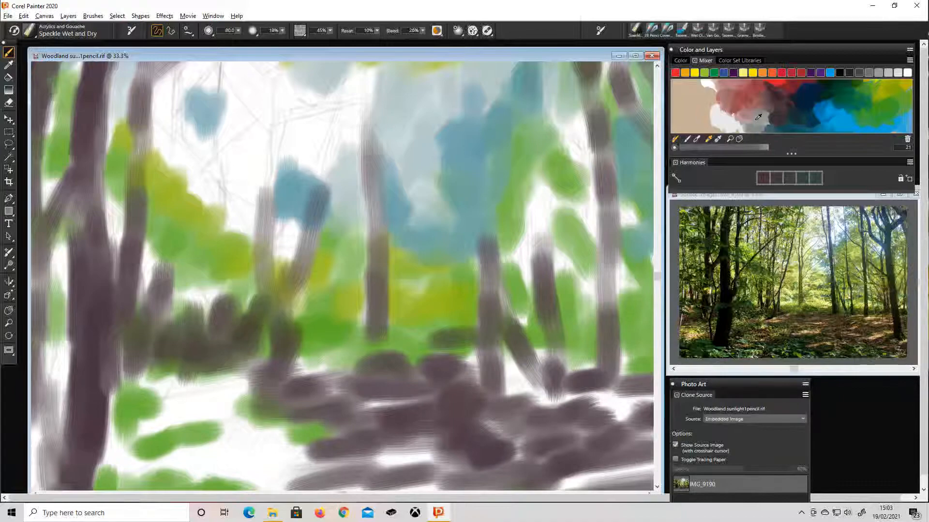
{"action": "left_click", "coordinate": [766, 93]}
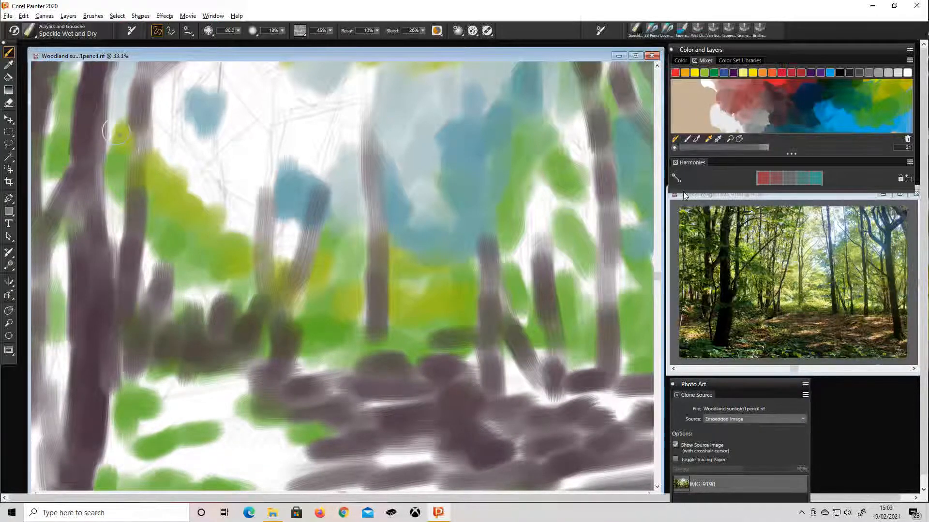
{"action": "mouse_move", "coordinate": [488, 425]}
{"action": "left_mouse_down"}
{"action": "mouse_move", "coordinate": [476, 431]}
{"action": "mouse_move", "coordinate": [520, 428]}
{"action": "mouse_move", "coordinate": [520, 455]}
{"action": "mouse_move", "coordinate": [580, 432]}
{"action": "mouse_move", "coordinate": [535, 416]}
{"action": "mouse_move", "coordinate": [513, 370]}
{"action": "left_mouse_up"}
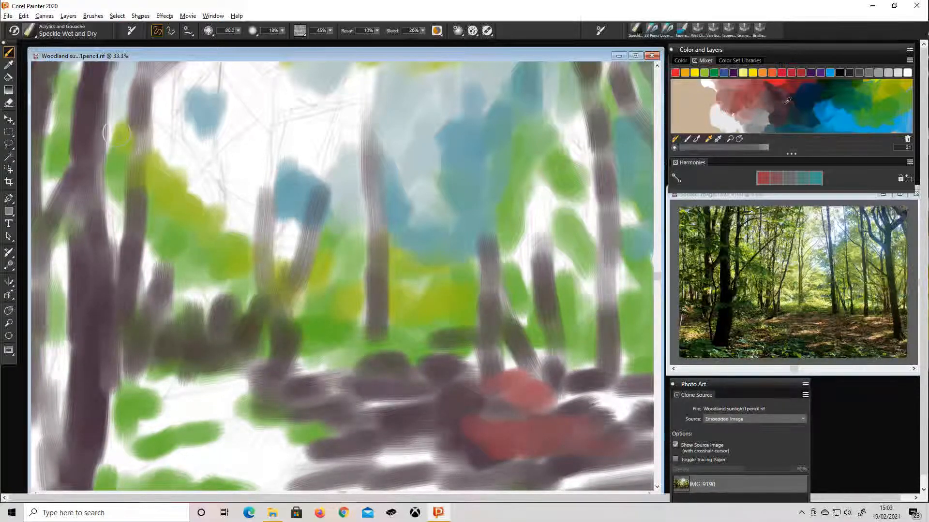
Sample brown from the source photo's ground with the Dropper and paint a swatch on a clear area of the Mixer pad.
{"action": "left_click", "coordinate": [749, 198]}
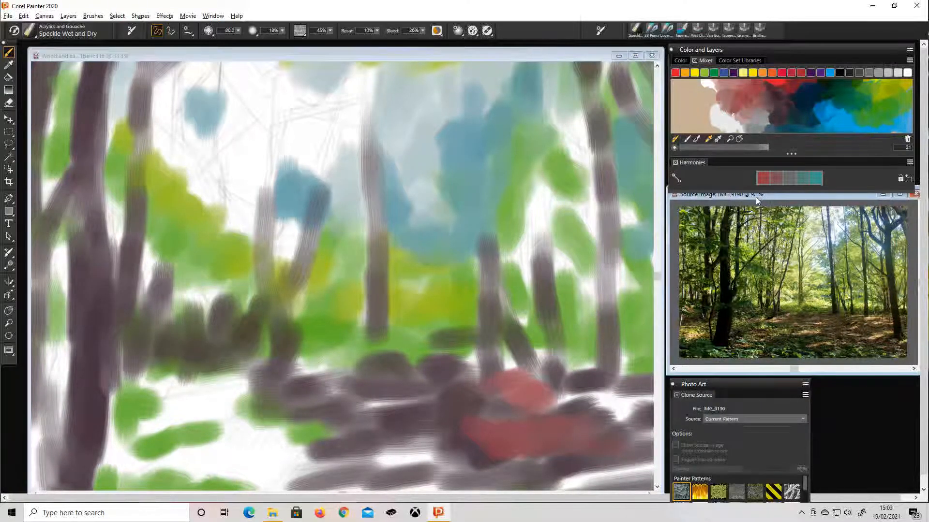
{"action": "left_click", "coordinate": [9, 65]}
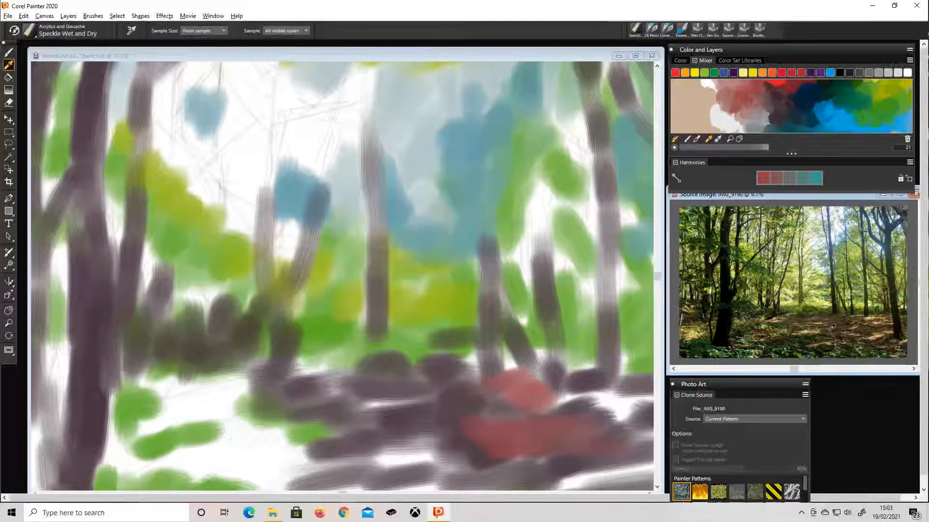
{"action": "left_click_drag", "start_coordinate": [832, 327], "coordinate": [837, 329]}
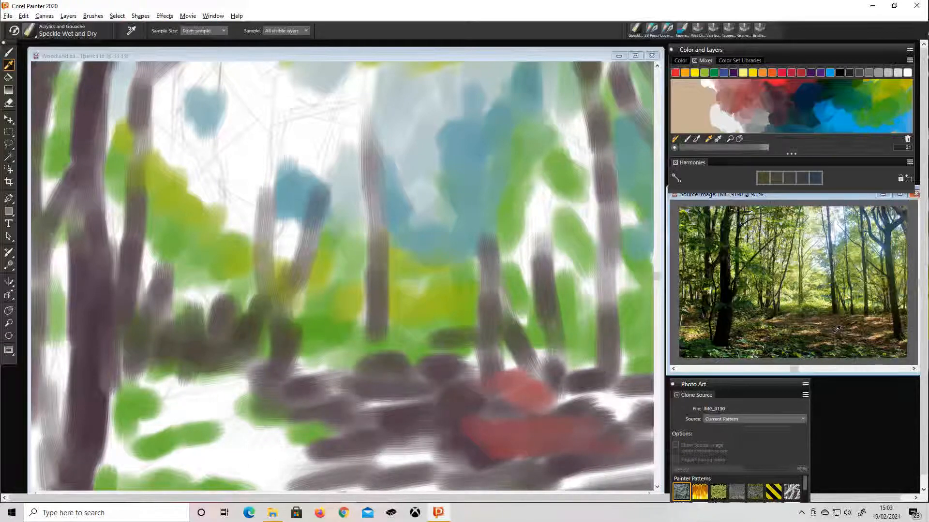
{"action": "left_click", "coordinate": [739, 139]}
{"action": "mouse_move", "coordinate": [710, 112]}
{"action": "left_mouse_down"}
{"action": "mouse_move", "coordinate": [796, 129]}
{"action": "mouse_move", "coordinate": [715, 123]}
{"action": "left_mouse_up"}
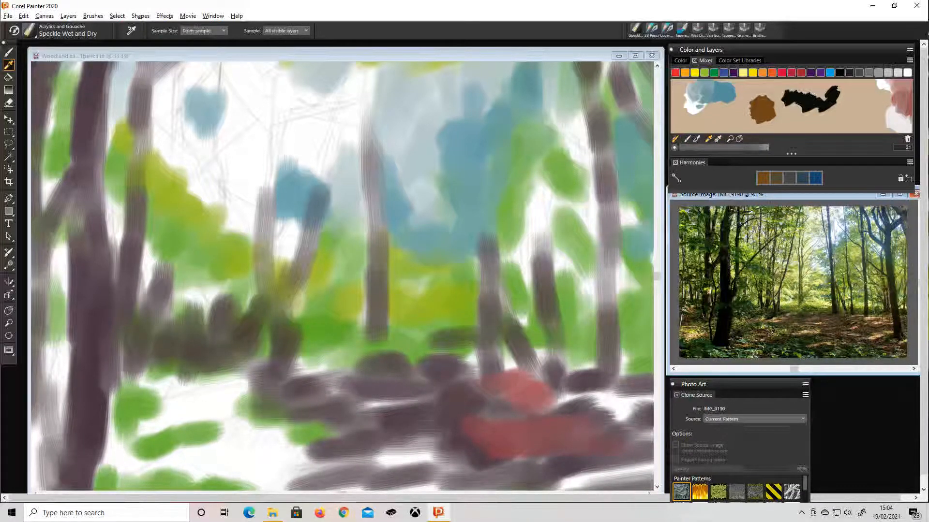
Sample golden yellow, orange-brown and pale cream from the source photo and add each to the Mixer pad.
{"action": "left_click_drag", "start_coordinate": [807, 334], "coordinate": [798, 303]}
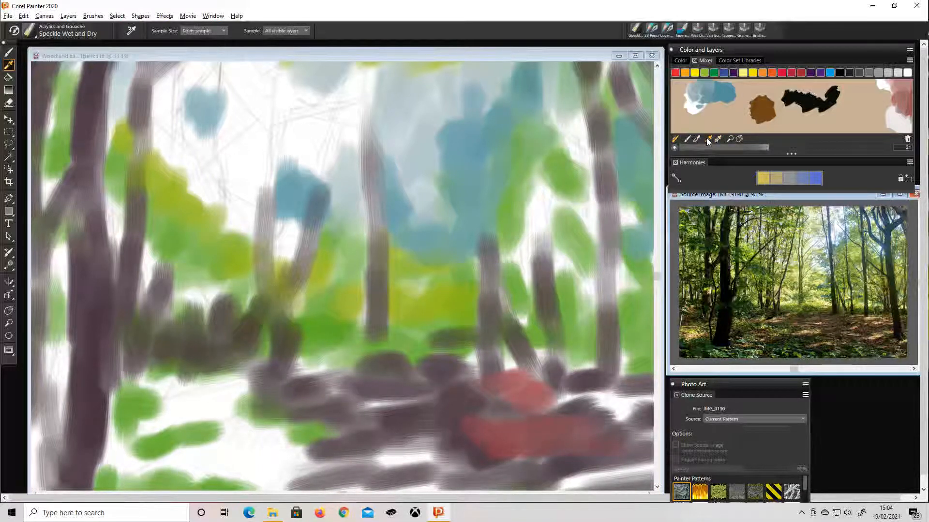
{"action": "left_click", "coordinate": [690, 138]}
{"action": "left_click_drag", "start_coordinate": [737, 108], "coordinate": [730, 116]}
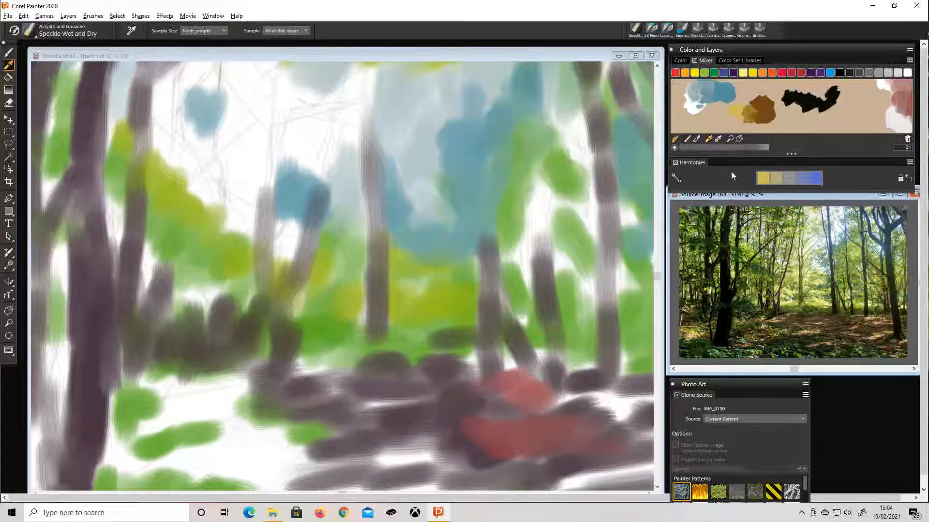
{"action": "left_click", "coordinate": [809, 335]}
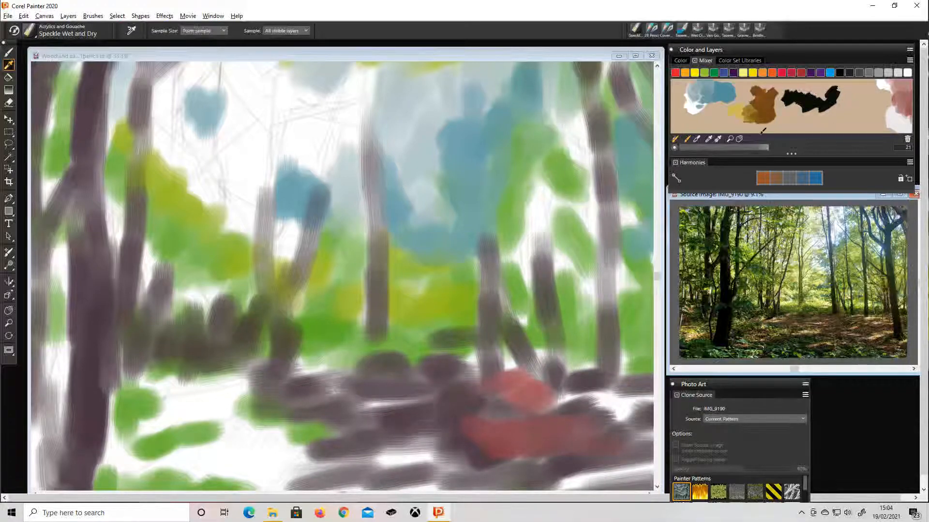
{"action": "left_click", "coordinate": [709, 139]}
{"action": "left_click", "coordinate": [800, 280]}
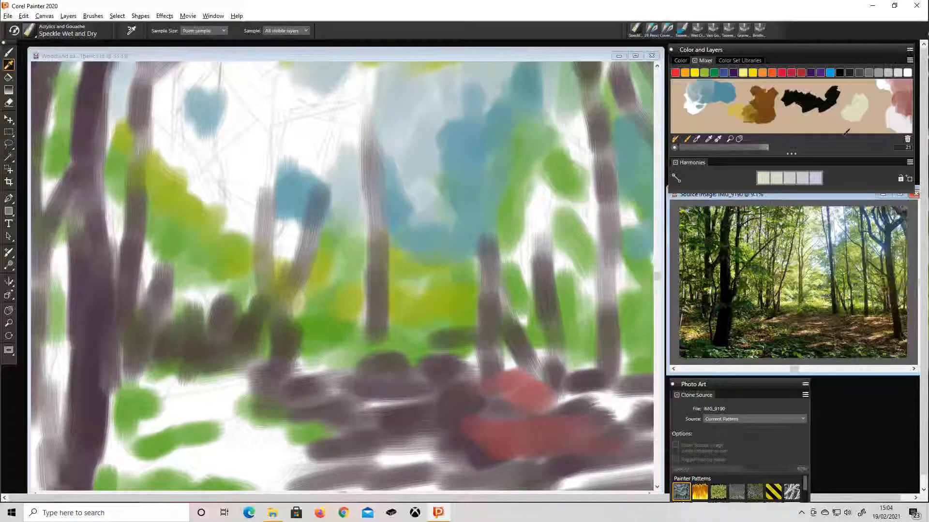
Sample a foliage green from the source photo and paint green swatches beside the cream and brown on the Mixer pad.
{"action": "left_click", "coordinate": [707, 139]}
{"action": "left_click", "coordinate": [762, 280]}
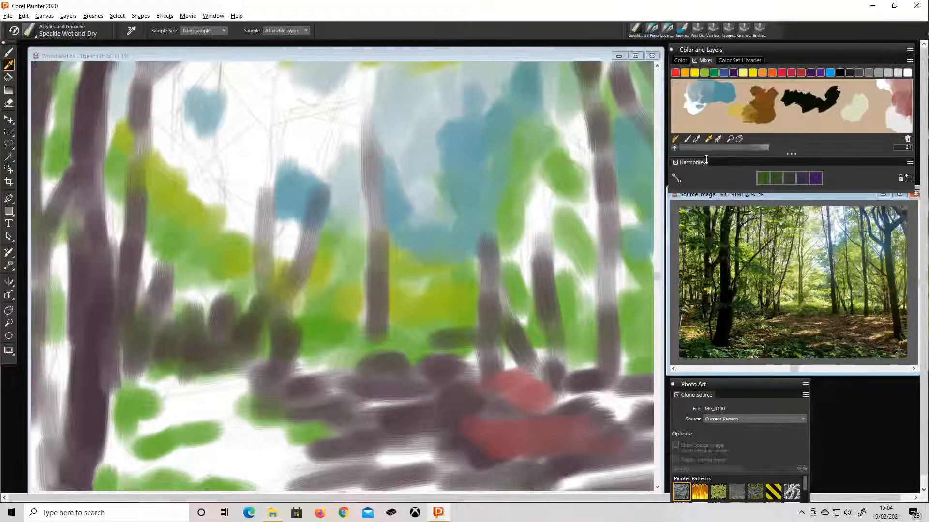
{"action": "left_click", "coordinate": [686, 139]}
{"action": "mouse_move", "coordinate": [833, 125]}
{"action": "left_mouse_down"}
{"action": "mouse_move", "coordinate": [815, 127]}
{"action": "mouse_move", "coordinate": [839, 121]}
{"action": "left_mouse_up"}
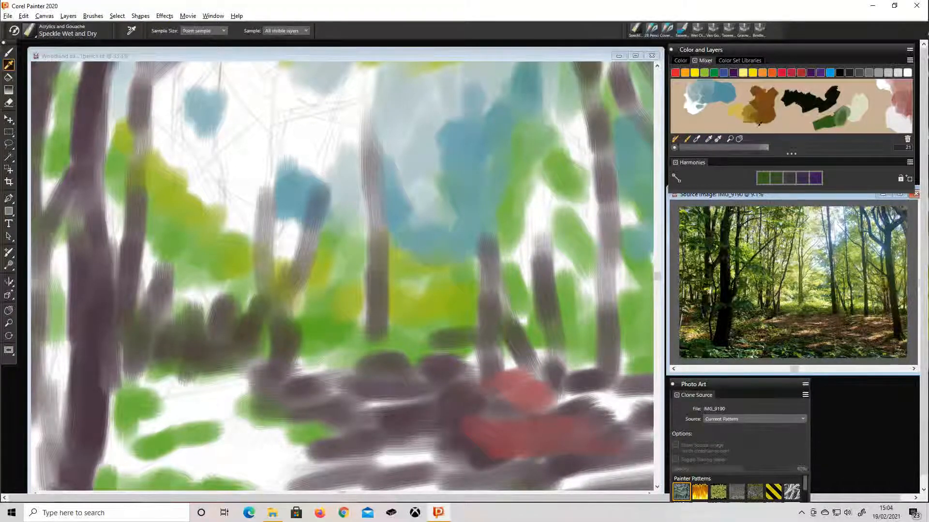
{"action": "left_click_drag", "start_coordinate": [789, 125], "coordinate": [785, 126]}
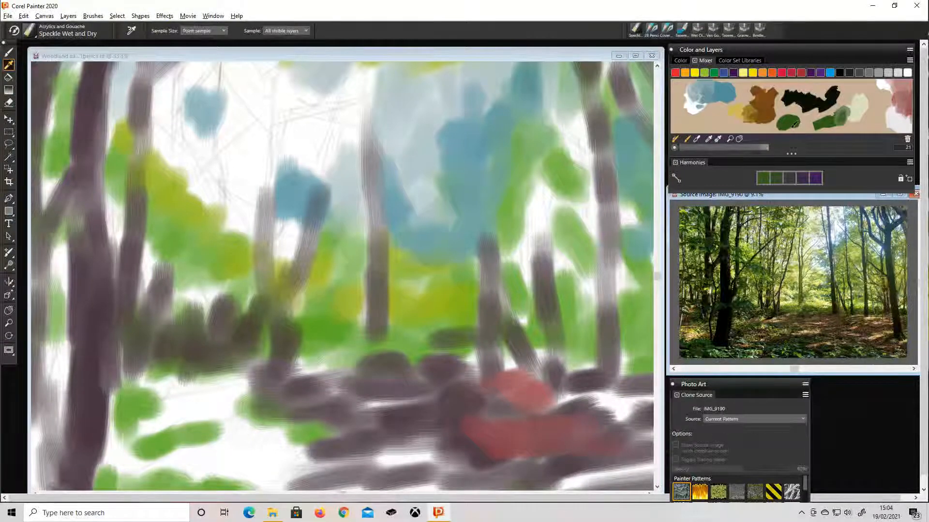
Blend golden yellow between the brown and green swatches on the Mixer pad, and sample an orange-brown from the mix.
{"action": "left_click", "coordinate": [709, 140]}
{"action": "left_click", "coordinate": [738, 114]}
{"action": "left_click", "coordinate": [687, 139]}
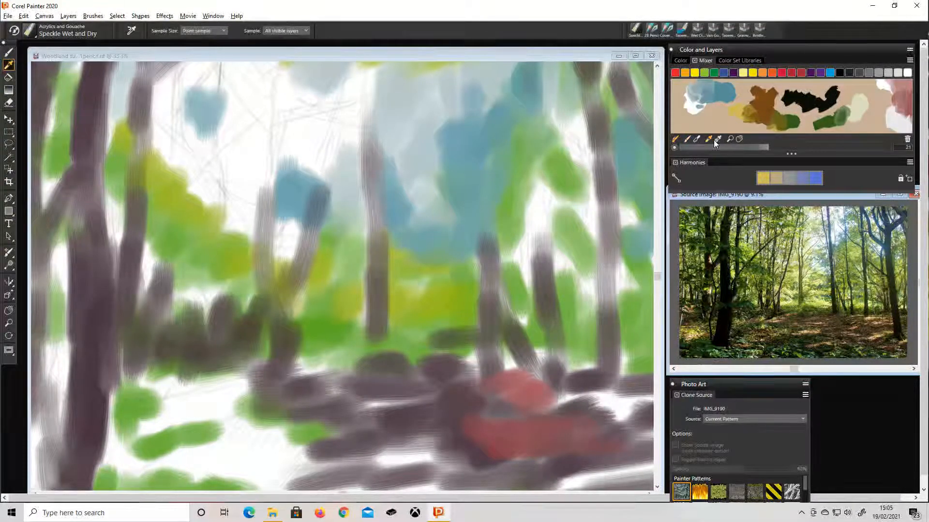
{"action": "left_click", "coordinate": [830, 127]}
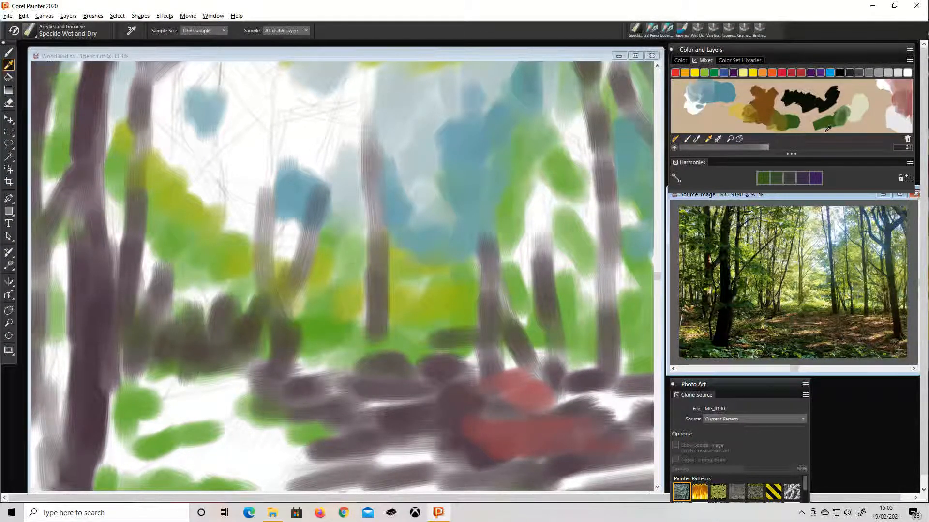
{"action": "left_click", "coordinate": [773, 118]}
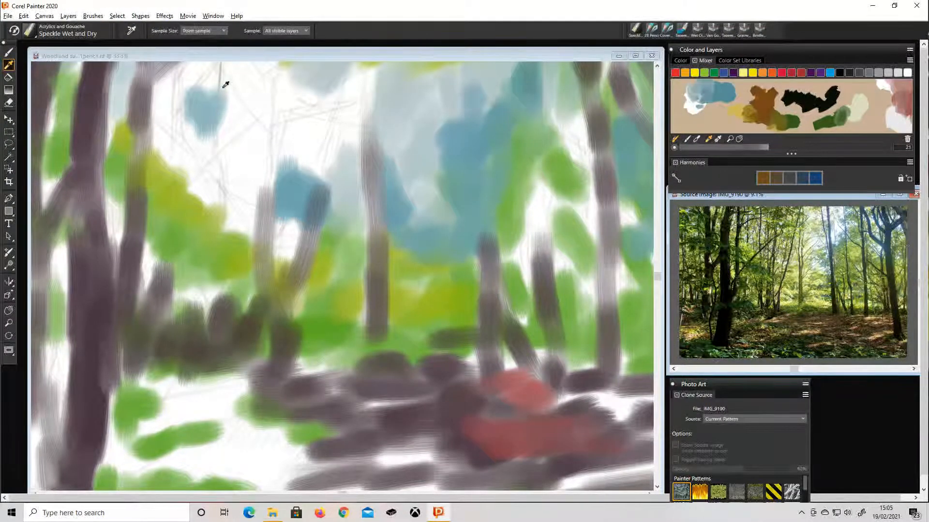
Return to the woodland painting with the Brush tool and paint orange-brown over the purple and red ground patches.
{"action": "left_click", "coordinate": [240, 57]}
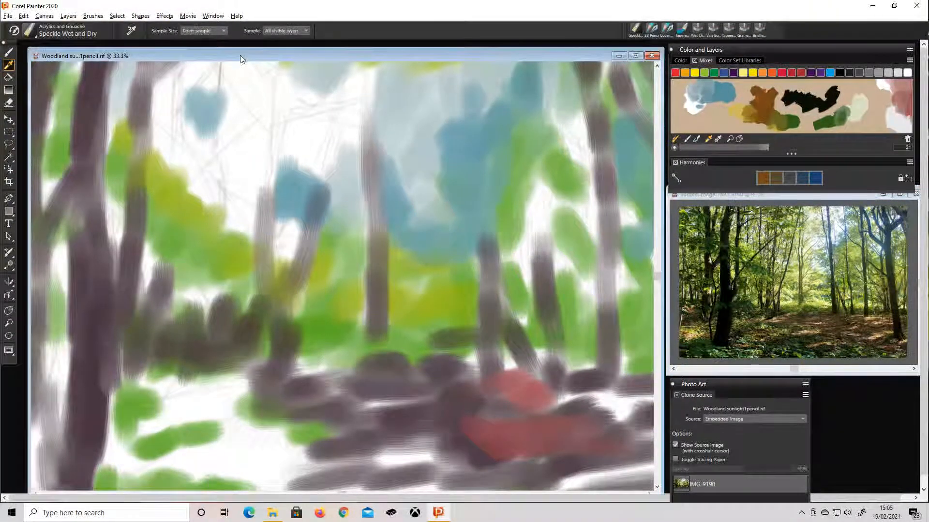
{"action": "left_click", "coordinate": [10, 52]}
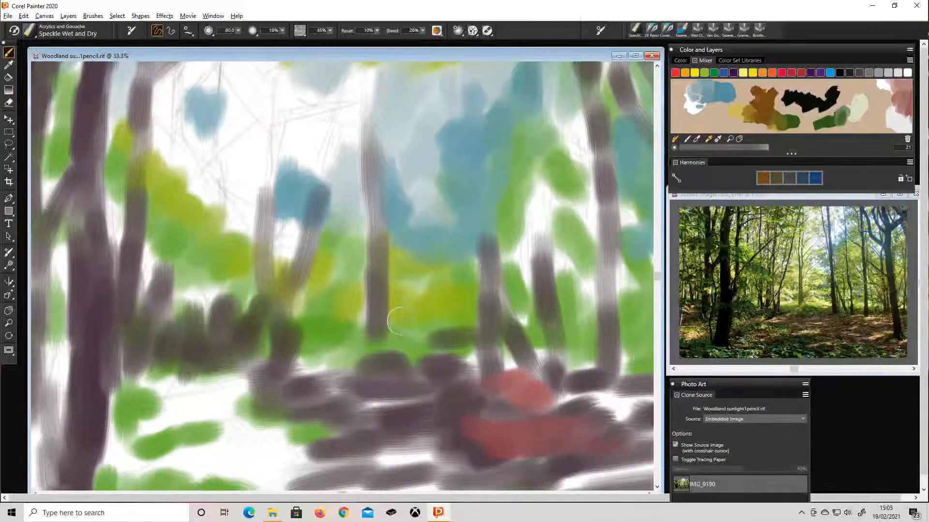
{"action": "left_click_drag", "start_coordinate": [438, 396], "coordinate": [387, 404]}
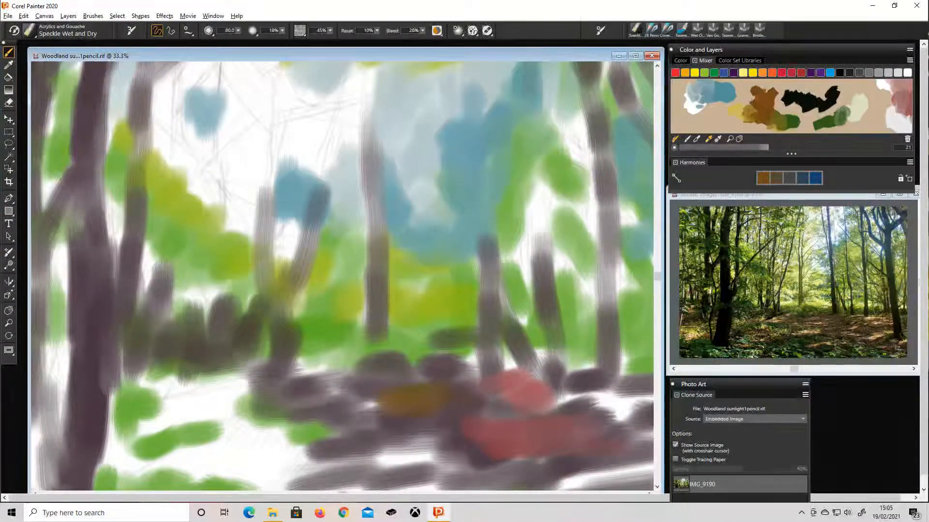
{"action": "mouse_move", "coordinate": [531, 408]}
{"action": "left_mouse_down"}
{"action": "mouse_move", "coordinate": [470, 392]}
{"action": "mouse_move", "coordinate": [467, 376]}
{"action": "mouse_move", "coordinate": [486, 368]}
{"action": "left_mouse_up"}
{"action": "left_click_drag", "start_coordinate": [626, 424], "coordinate": [556, 394]}
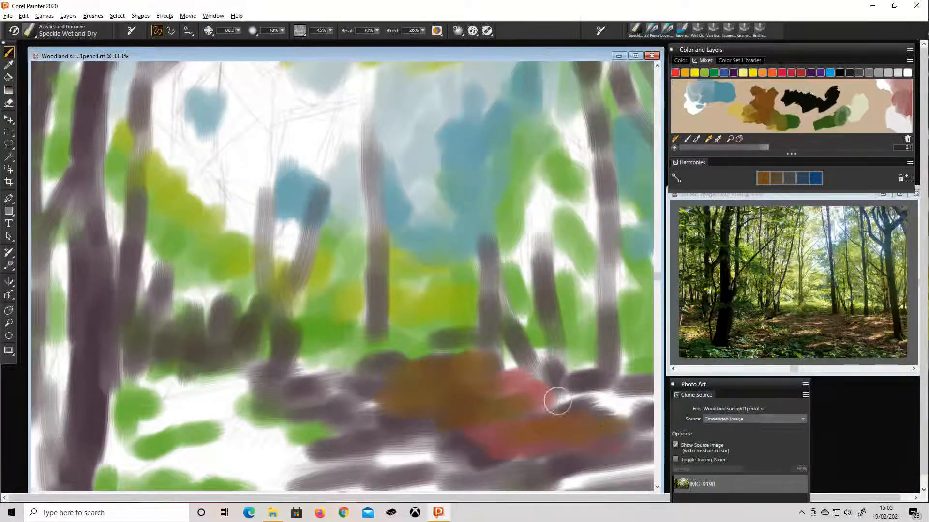
Set the brush size to 155.1 and cover the middle of the woodland floor with broad orange-brown strokes.
{"action": "left_click", "coordinate": [238, 30]}
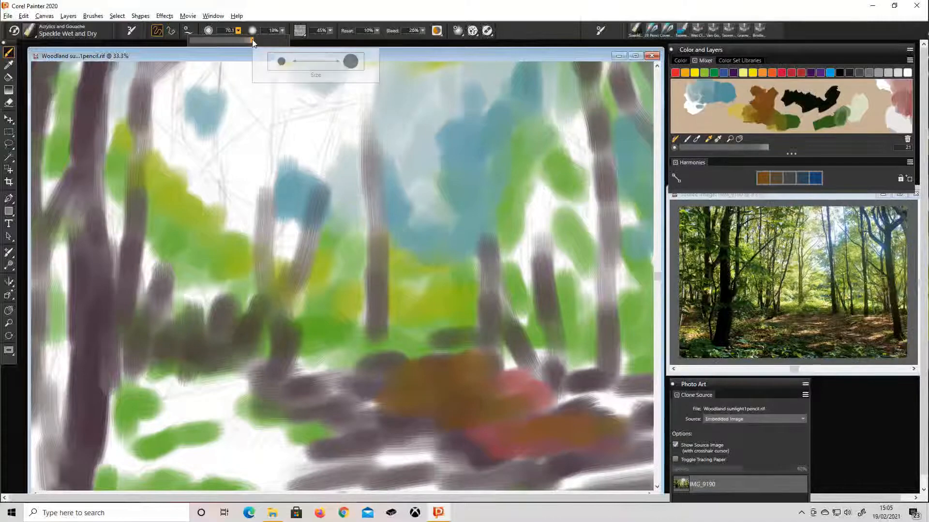
{"action": "left_click", "coordinate": [264, 40]}
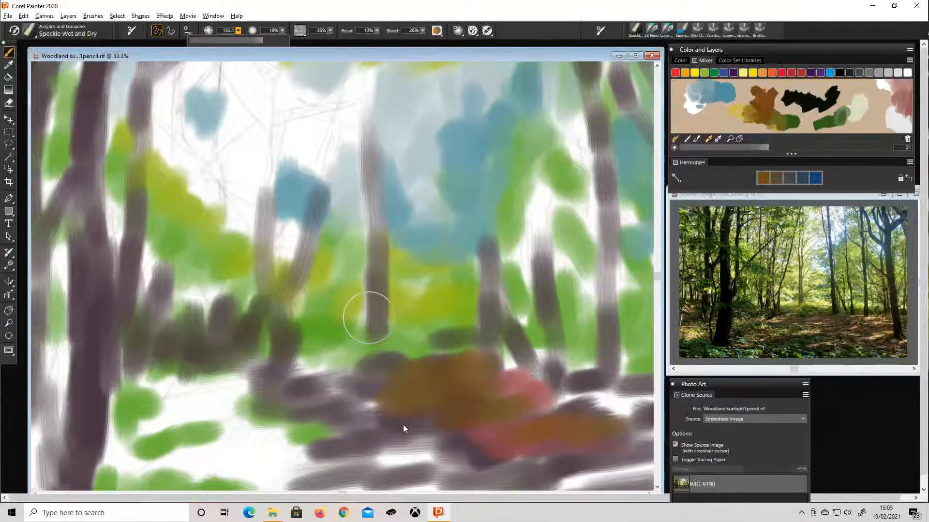
{"action": "mouse_move", "coordinate": [400, 452]}
{"action": "left_mouse_down"}
{"action": "mouse_move", "coordinate": [300, 459]}
{"action": "mouse_move", "coordinate": [377, 454]}
{"action": "mouse_move", "coordinate": [116, 383]}
{"action": "mouse_move", "coordinate": [119, 416]}
{"action": "mouse_move", "coordinate": [270, 437]}
{"action": "mouse_move", "coordinate": [184, 462]}
{"action": "mouse_move", "coordinate": [310, 482]}
{"action": "mouse_move", "coordinate": [338, 387]}
{"action": "mouse_move", "coordinate": [315, 346]}
{"action": "mouse_move", "coordinate": [353, 387]}
{"action": "mouse_move", "coordinate": [362, 353]}
{"action": "mouse_move", "coordinate": [450, 351]}
{"action": "mouse_move", "coordinate": [627, 387]}
{"action": "mouse_move", "coordinate": [639, 436]}
{"action": "mouse_move", "coordinate": [639, 348]}
{"action": "mouse_move", "coordinate": [566, 360]}
{"action": "mouse_move", "coordinate": [501, 353]}
{"action": "mouse_move", "coordinate": [559, 351]}
{"action": "left_mouse_up"}
{"action": "mouse_move", "coordinate": [620, 439]}
{"action": "left_mouse_down"}
{"action": "mouse_move", "coordinate": [557, 472]}
{"action": "mouse_move", "coordinate": [650, 479]}
{"action": "left_mouse_up"}
{"action": "mouse_move", "coordinate": [650, 289]}
{"action": "left_mouse_down"}
{"action": "mouse_move", "coordinate": [621, 307]}
{"action": "mouse_move", "coordinate": [634, 316]}
{"action": "left_mouse_up"}
Zoom out to 12.5% and cover the remaining foreground with orange-brown out to the canvas edges.
{"action": "key", "text": "ctrl+minus"}
{"action": "key", "text": "ctrl+minus"}
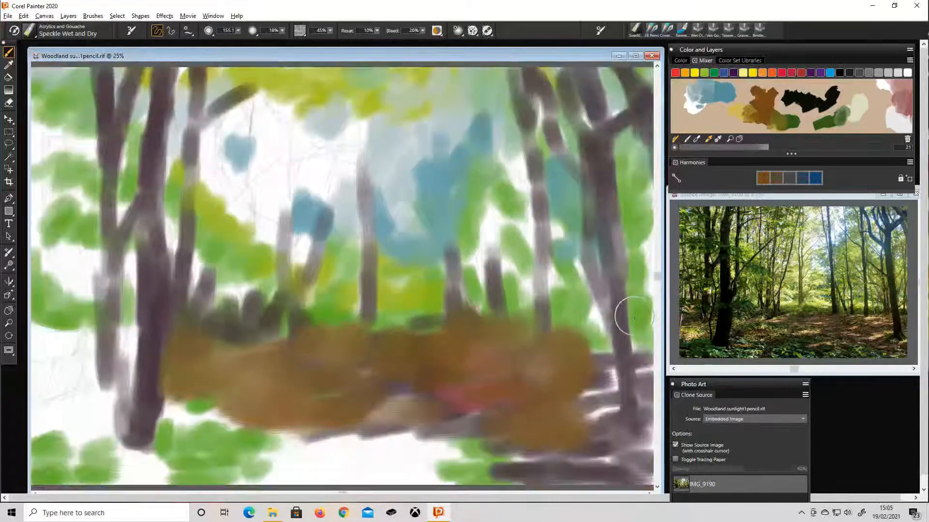
{"action": "key", "text": "ctrl+plus"}
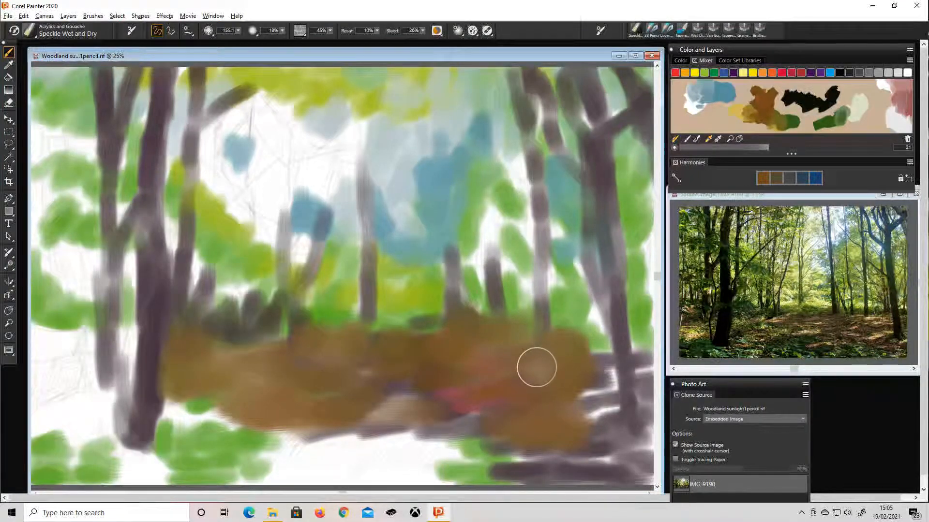
{"action": "key", "text": "ctrl+minus"}
{"action": "mouse_move", "coordinate": [465, 349]}
{"action": "left_mouse_down"}
{"action": "mouse_move", "coordinate": [485, 315]}
{"action": "mouse_move", "coordinate": [496, 320]}
{"action": "mouse_move", "coordinate": [497, 334]}
{"action": "mouse_move", "coordinate": [470, 352]}
{"action": "mouse_move", "coordinate": [484, 357]}
{"action": "mouse_move", "coordinate": [465, 380]}
{"action": "mouse_move", "coordinate": [478, 380]}
{"action": "mouse_move", "coordinate": [356, 373]}
{"action": "left_mouse_up"}
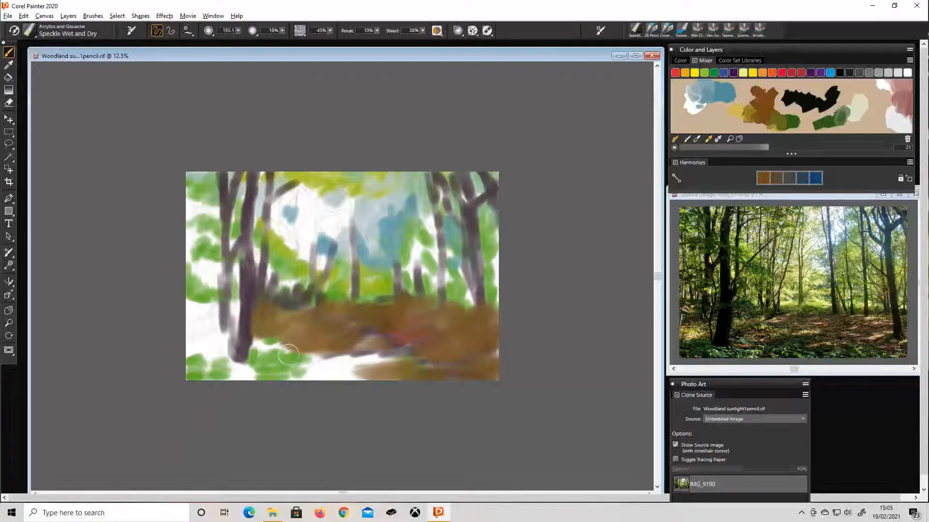
{"action": "mouse_move", "coordinate": [228, 346]}
{"action": "left_mouse_down"}
{"action": "mouse_move", "coordinate": [199, 330]}
{"action": "mouse_move", "coordinate": [215, 306]}
{"action": "mouse_move", "coordinate": [206, 299]}
{"action": "mouse_move", "coordinate": [195, 309]}
{"action": "mouse_move", "coordinate": [216, 309]}
{"action": "mouse_move", "coordinate": [224, 330]}
{"action": "mouse_move", "coordinate": [237, 332]}
{"action": "mouse_move", "coordinate": [238, 313]}
{"action": "mouse_move", "coordinate": [230, 352]}
{"action": "mouse_move", "coordinate": [239, 363]}
{"action": "mouse_move", "coordinate": [265, 341]}
{"action": "mouse_move", "coordinate": [269, 353]}
{"action": "mouse_move", "coordinate": [321, 359]}
{"action": "mouse_move", "coordinate": [326, 380]}
{"action": "mouse_move", "coordinate": [392, 378]}
{"action": "mouse_move", "coordinate": [381, 373]}
{"action": "mouse_move", "coordinate": [385, 348]}
{"action": "mouse_move", "coordinate": [381, 365]}
{"action": "mouse_move", "coordinate": [369, 366]}
{"action": "mouse_move", "coordinate": [378, 361]}
{"action": "mouse_move", "coordinate": [366, 331]}
{"action": "mouse_move", "coordinate": [285, 376]}
{"action": "mouse_move", "coordinate": [271, 357]}
{"action": "mouse_move", "coordinate": [244, 364]}
{"action": "mouse_move", "coordinate": [254, 379]}
{"action": "mouse_move", "coordinate": [282, 351]}
{"action": "mouse_move", "coordinate": [280, 379]}
{"action": "mouse_move", "coordinate": [180, 345]}
{"action": "mouse_move", "coordinate": [199, 339]}
{"action": "mouse_move", "coordinate": [193, 364]}
{"action": "mouse_move", "coordinate": [219, 342]}
{"action": "mouse_move", "coordinate": [227, 376]}
{"action": "mouse_move", "coordinate": [222, 366]}
{"action": "mouse_move", "coordinate": [202, 376]}
{"action": "mouse_move", "coordinate": [189, 358]}
{"action": "mouse_move", "coordinate": [214, 369]}
{"action": "mouse_move", "coordinate": [198, 383]}
{"action": "mouse_move", "coordinate": [231, 389]}
{"action": "left_mouse_up"}
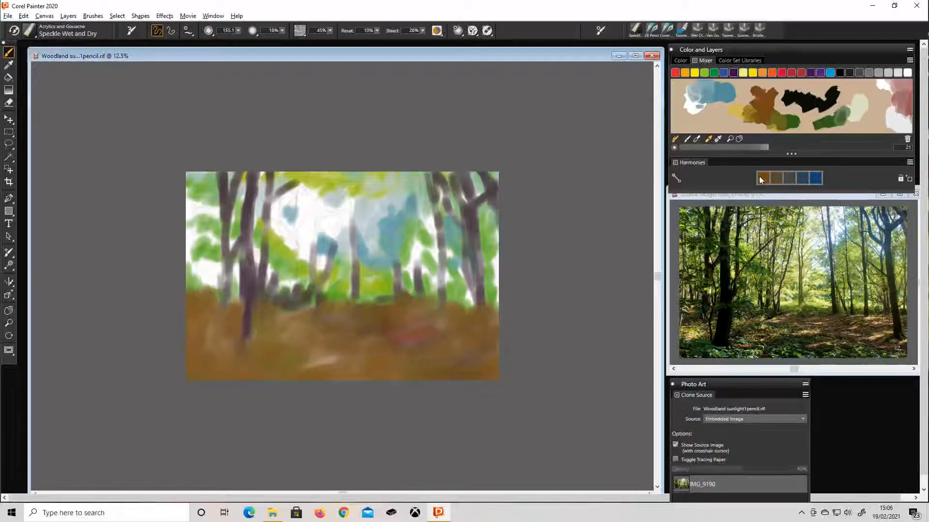
Sample black from the Mixer pad and repaint the lower trunk of the large left tree over the brown ground.
{"action": "left_click", "coordinate": [800, 106]}
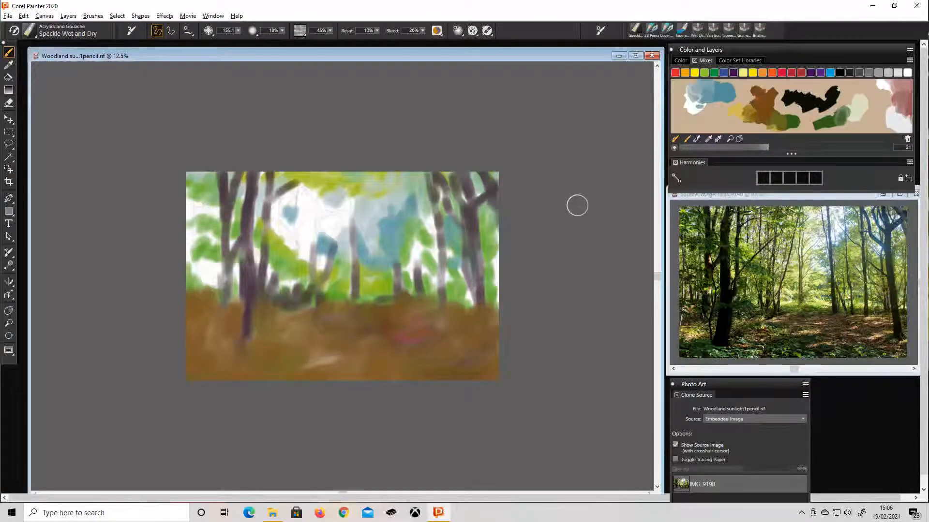
{"action": "mouse_move", "coordinate": [243, 295]}
{"action": "left_mouse_down"}
{"action": "mouse_move", "coordinate": [248, 341]}
{"action": "mouse_move", "coordinate": [249, 276]}
{"action": "mouse_move", "coordinate": [247, 337]}
{"action": "left_mouse_up"}
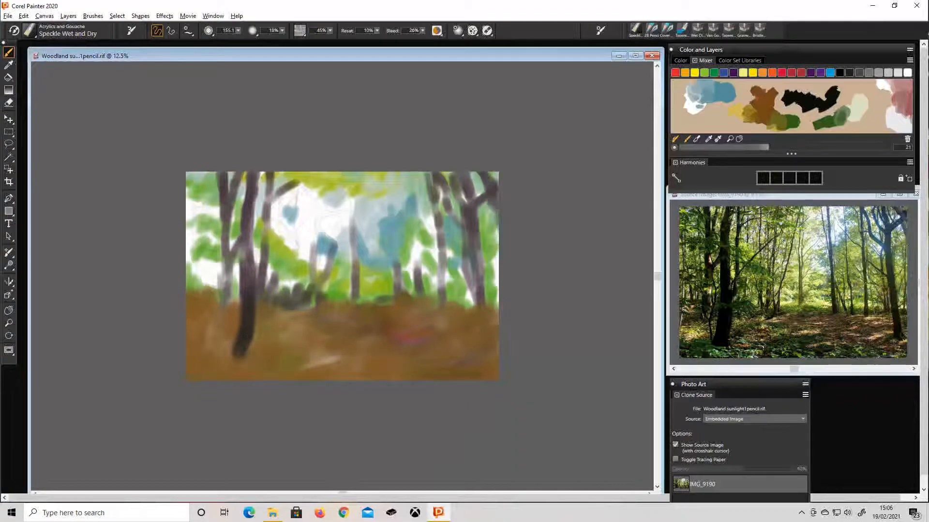
Darken the left foreground, the undergrowth beside the large left tree, and the right-hand trunks and branches with black strokes.
{"action": "mouse_move", "coordinate": [224, 367]}
{"action": "left_mouse_down"}
{"action": "mouse_move", "coordinate": [203, 378]}
{"action": "mouse_move", "coordinate": [207, 388]}
{"action": "mouse_move", "coordinate": [189, 368]}
{"action": "mouse_move", "coordinate": [215, 386]}
{"action": "mouse_move", "coordinate": [246, 377]}
{"action": "mouse_move", "coordinate": [253, 385]}
{"action": "mouse_move", "coordinate": [249, 360]}
{"action": "mouse_move", "coordinate": [206, 358]}
{"action": "mouse_move", "coordinate": [198, 296]}
{"action": "mouse_move", "coordinate": [214, 312]}
{"action": "mouse_move", "coordinate": [217, 323]}
{"action": "mouse_move", "coordinate": [197, 310]}
{"action": "mouse_move", "coordinate": [211, 312]}
{"action": "mouse_move", "coordinate": [185, 319]}
{"action": "mouse_move", "coordinate": [209, 296]}
{"action": "mouse_move", "coordinate": [187, 287]}
{"action": "mouse_move", "coordinate": [224, 298]}
{"action": "mouse_move", "coordinate": [198, 293]}
{"action": "left_mouse_up"}
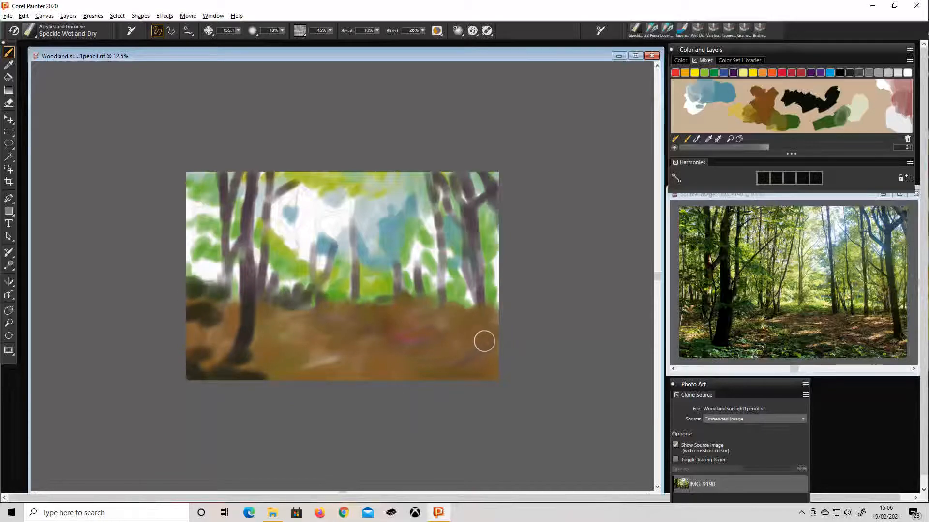
{"action": "left_click_drag", "start_coordinate": [478, 288], "coordinate": [481, 357]}
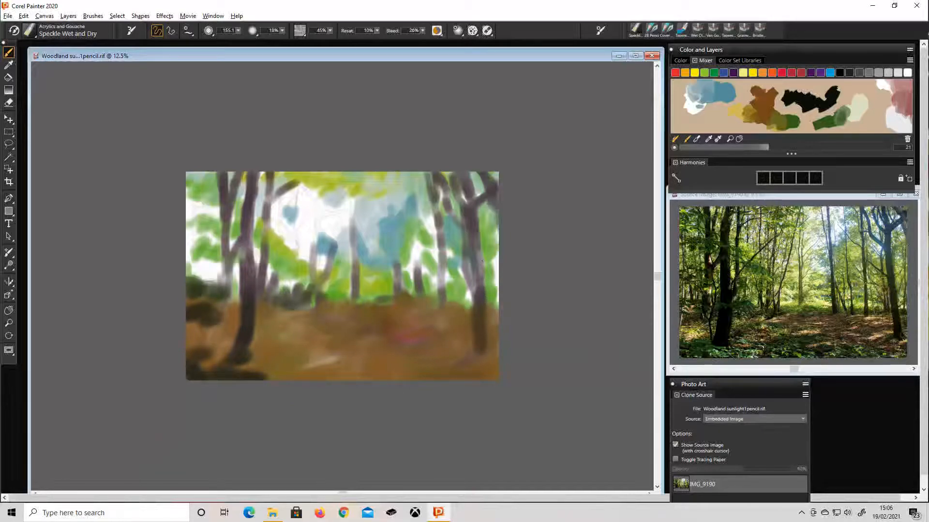
{"action": "mouse_move", "coordinate": [482, 261]}
{"action": "left_mouse_down"}
{"action": "mouse_move", "coordinate": [466, 229]}
{"action": "mouse_move", "coordinate": [462, 316]}
{"action": "mouse_move", "coordinate": [471, 232]}
{"action": "mouse_move", "coordinate": [472, 297]}
{"action": "left_mouse_up"}
{"action": "mouse_move", "coordinate": [473, 194]}
{"action": "left_mouse_down"}
{"action": "mouse_move", "coordinate": [498, 199]}
{"action": "mouse_move", "coordinate": [496, 183]}
{"action": "mouse_move", "coordinate": [485, 176]}
{"action": "mouse_move", "coordinate": [470, 222]}
{"action": "mouse_move", "coordinate": [458, 181]}
{"action": "mouse_move", "coordinate": [441, 178]}
{"action": "mouse_move", "coordinate": [437, 228]}
{"action": "left_mouse_up"}
{"action": "mouse_move", "coordinate": [445, 188]}
{"action": "left_mouse_down"}
{"action": "mouse_move", "coordinate": [459, 237]}
{"action": "mouse_move", "coordinate": [435, 225]}
{"action": "mouse_move", "coordinate": [433, 310]}
{"action": "mouse_move", "coordinate": [446, 305]}
{"action": "left_mouse_up"}
{"action": "mouse_move", "coordinate": [305, 302]}
{"action": "left_mouse_down"}
{"action": "mouse_move", "coordinate": [330, 312]}
{"action": "mouse_move", "coordinate": [306, 307]}
{"action": "mouse_move", "coordinate": [284, 320]}
{"action": "mouse_move", "coordinate": [280, 303]}
{"action": "mouse_move", "coordinate": [268, 316]}
{"action": "mouse_move", "coordinate": [257, 261]}
{"action": "mouse_move", "coordinate": [265, 318]}
{"action": "mouse_move", "coordinate": [207, 290]}
{"action": "left_mouse_up"}
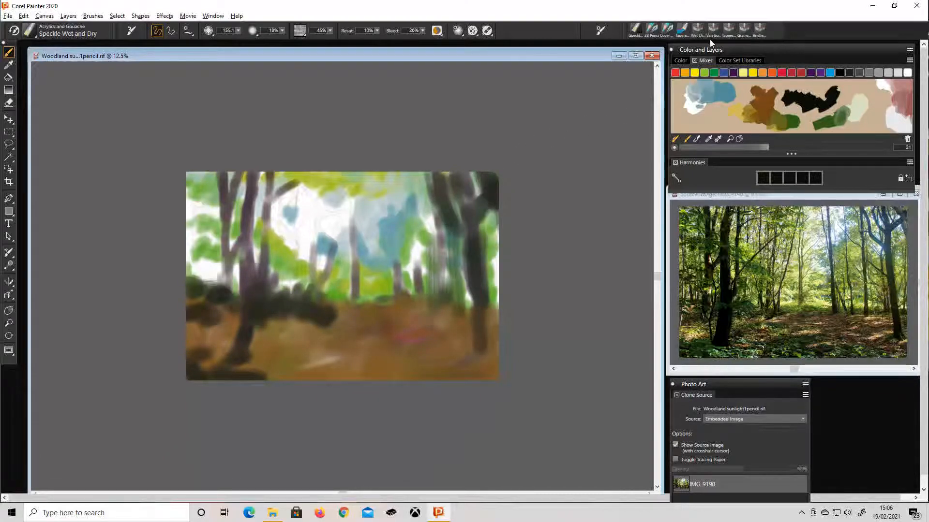
Sample the pale cream-green from the Mixer pad and paint it over the sky gap beside the large left tree.
{"action": "left_click", "coordinate": [709, 139]}
{"action": "left_click", "coordinate": [860, 119]}
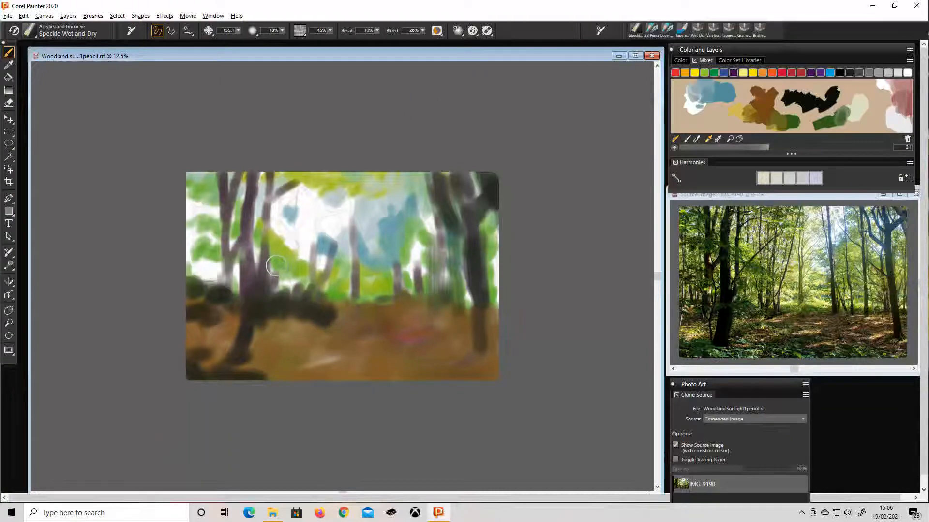
{"action": "mouse_move", "coordinate": [260, 250]}
{"action": "left_mouse_down"}
{"action": "mouse_move", "coordinate": [259, 208]}
{"action": "mouse_move", "coordinate": [318, 255]}
{"action": "left_mouse_up"}
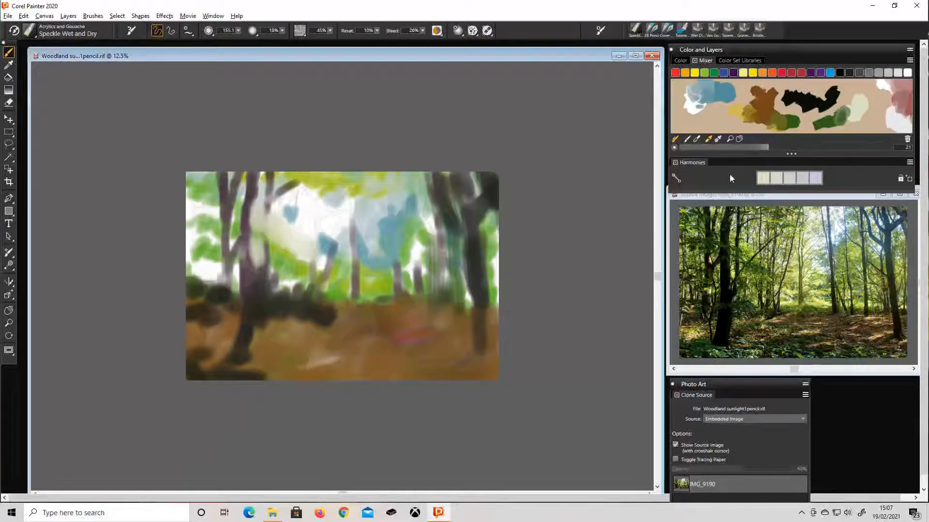
Sample an olive green from the foliage in the source photo and dab it onto the Mixer pad beside the pale green.
{"action": "left_click", "coordinate": [737, 195]}
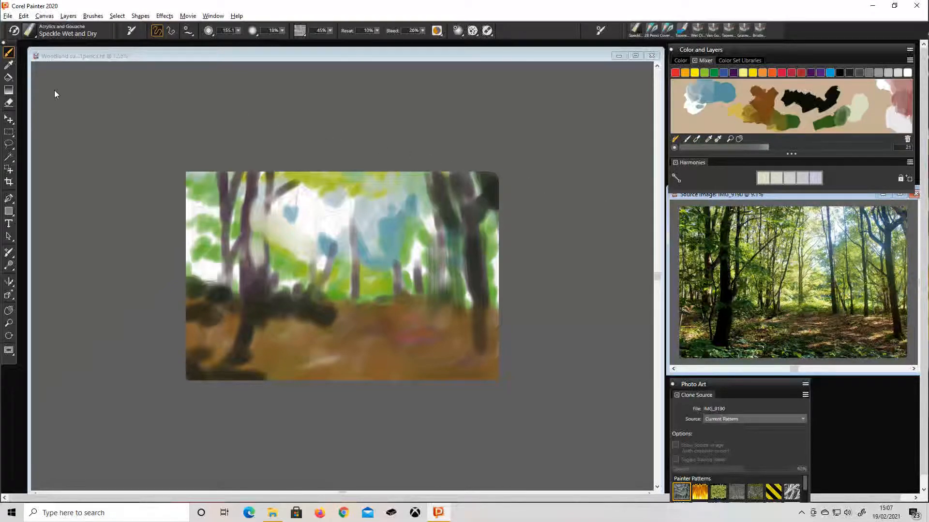
{"action": "left_click", "coordinate": [8, 64]}
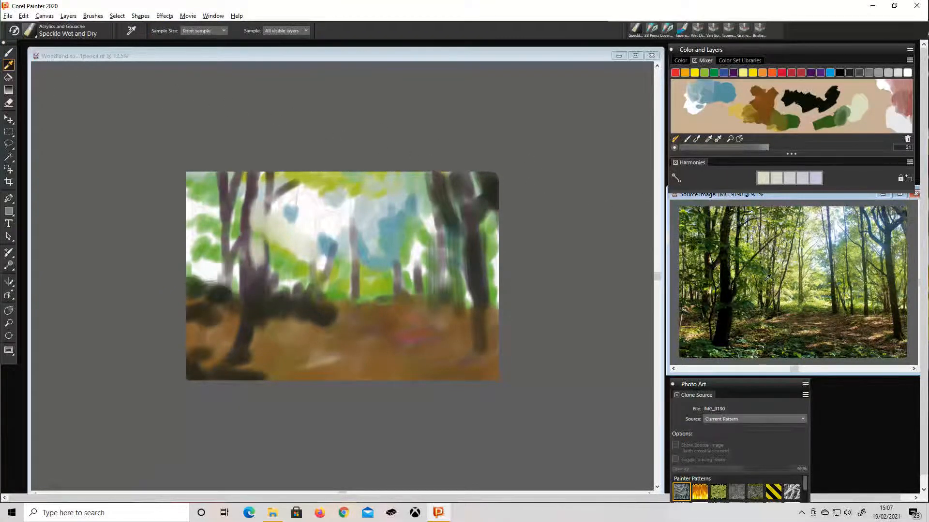
{"action": "left_click", "coordinate": [751, 259]}
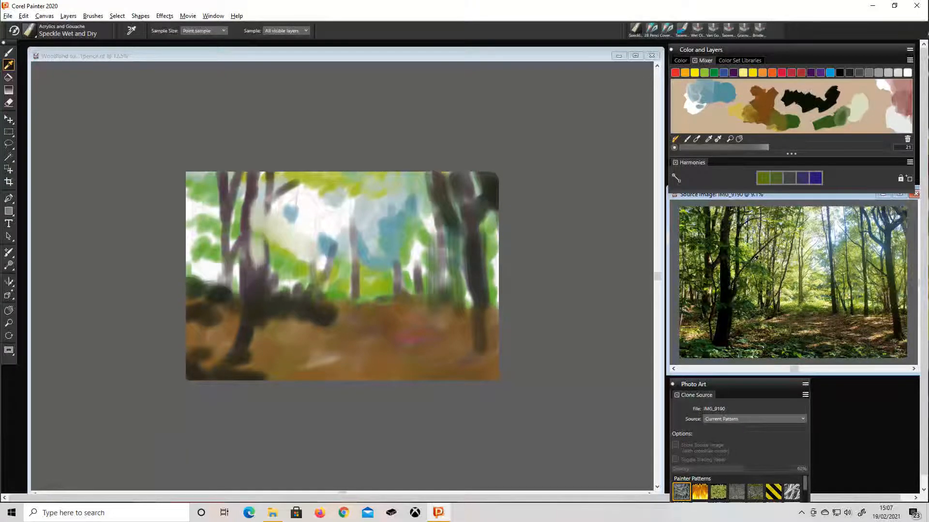
{"action": "left_click", "coordinate": [688, 139]}
{"action": "left_click_drag", "start_coordinate": [875, 129], "coordinate": [872, 116]}
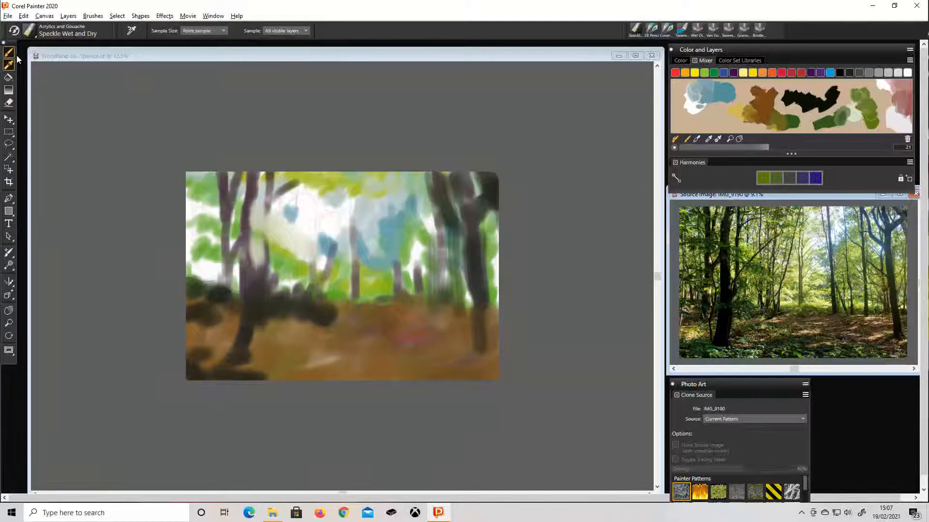
Return to the painting with the Brush tool and cover the background foliage, upper canopy and left-hand leaves with olive green.
{"action": "key", "text": "b"}
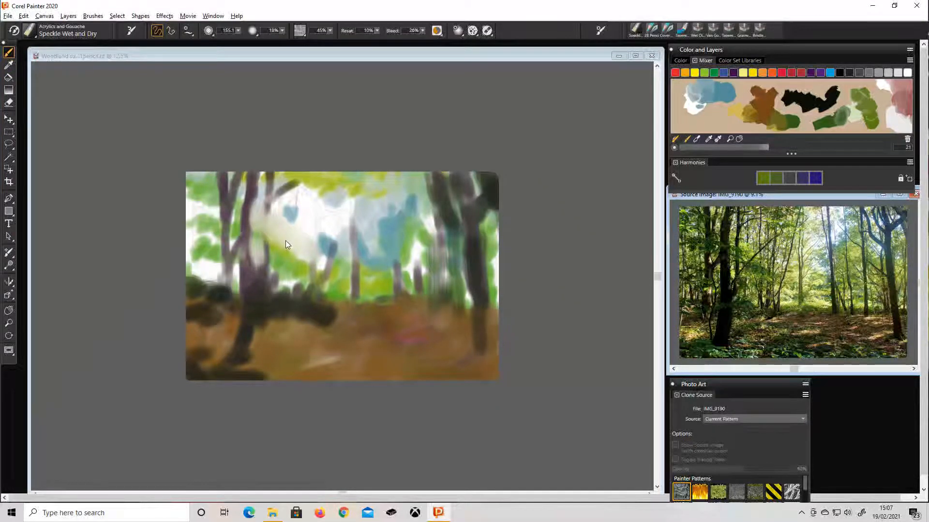
{"action": "left_click", "coordinate": [285, 240]}
{"action": "mouse_move", "coordinate": [285, 240]}
{"action": "left_mouse_down"}
{"action": "mouse_move", "coordinate": [301, 260]}
{"action": "mouse_move", "coordinate": [318, 255]}
{"action": "mouse_move", "coordinate": [283, 247]}
{"action": "mouse_move", "coordinate": [285, 273]}
{"action": "mouse_move", "coordinate": [300, 284]}
{"action": "mouse_move", "coordinate": [319, 280]}
{"action": "mouse_move", "coordinate": [287, 273]}
{"action": "mouse_move", "coordinate": [275, 278]}
{"action": "mouse_move", "coordinate": [281, 292]}
{"action": "mouse_move", "coordinate": [311, 285]}
{"action": "mouse_move", "coordinate": [325, 257]}
{"action": "mouse_move", "coordinate": [343, 279]}
{"action": "mouse_move", "coordinate": [355, 272]}
{"action": "mouse_move", "coordinate": [339, 284]}
{"action": "mouse_move", "coordinate": [335, 273]}
{"action": "mouse_move", "coordinate": [323, 286]}
{"action": "mouse_move", "coordinate": [390, 283]}
{"action": "mouse_move", "coordinate": [384, 295]}
{"action": "mouse_move", "coordinate": [403, 280]}
{"action": "mouse_move", "coordinate": [341, 303]}
{"action": "mouse_move", "coordinate": [394, 295]}
{"action": "mouse_move", "coordinate": [416, 278]}
{"action": "mouse_move", "coordinate": [450, 280]}
{"action": "mouse_move", "coordinate": [441, 257]}
{"action": "mouse_move", "coordinate": [421, 284]}
{"action": "mouse_move", "coordinate": [442, 299]}
{"action": "mouse_move", "coordinate": [461, 278]}
{"action": "mouse_move", "coordinate": [472, 300]}
{"action": "mouse_move", "coordinate": [481, 273]}
{"action": "mouse_move", "coordinate": [501, 295]}
{"action": "mouse_move", "coordinate": [496, 303]}
{"action": "mouse_move", "coordinate": [491, 203]}
{"action": "left_mouse_up"}
{"action": "mouse_move", "coordinate": [449, 252]}
{"action": "left_mouse_down"}
{"action": "mouse_move", "coordinate": [416, 257]}
{"action": "mouse_move", "coordinate": [431, 239]}
{"action": "mouse_move", "coordinate": [404, 238]}
{"action": "mouse_move", "coordinate": [404, 219]}
{"action": "mouse_move", "coordinate": [395, 230]}
{"action": "mouse_move", "coordinate": [413, 209]}
{"action": "mouse_move", "coordinate": [415, 221]}
{"action": "mouse_move", "coordinate": [427, 213]}
{"action": "mouse_move", "coordinate": [442, 228]}
{"action": "mouse_move", "coordinate": [438, 212]}
{"action": "mouse_move", "coordinate": [450, 257]}
{"action": "left_mouse_up"}
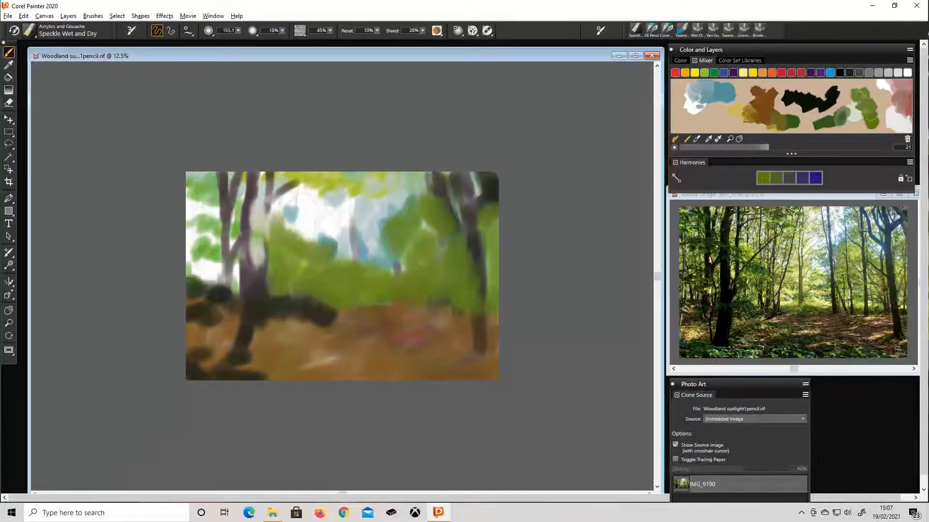
{"action": "left_click_drag", "start_coordinate": [420, 266], "coordinate": [386, 250]}
{"action": "left_click_drag", "start_coordinate": [290, 263], "coordinate": [300, 250]}
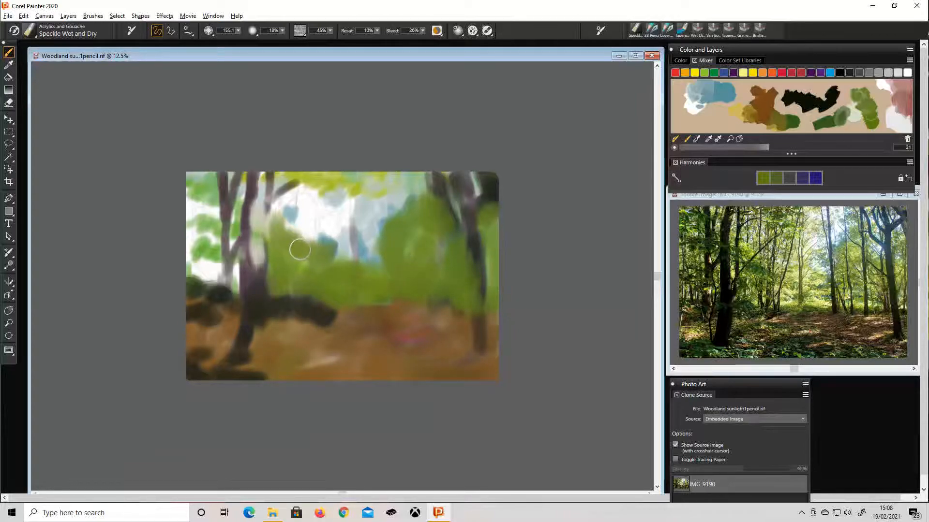
{"action": "mouse_move", "coordinate": [307, 203]}
{"action": "left_mouse_down"}
{"action": "mouse_move", "coordinate": [327, 184]}
{"action": "mouse_move", "coordinate": [342, 202]}
{"action": "mouse_move", "coordinate": [364, 173]}
{"action": "mouse_move", "coordinate": [268, 180]}
{"action": "left_mouse_up"}
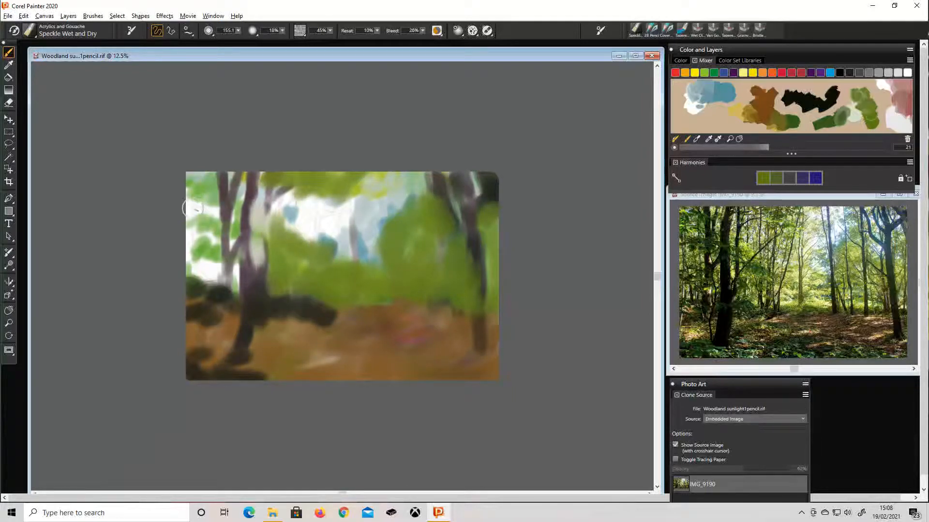
{"action": "mouse_move", "coordinate": [193, 208]}
{"action": "left_mouse_down"}
{"action": "mouse_move", "coordinate": [205, 190]}
{"action": "mouse_move", "coordinate": [210, 204]}
{"action": "mouse_move", "coordinate": [243, 219]}
{"action": "mouse_move", "coordinate": [206, 207]}
{"action": "mouse_move", "coordinate": [189, 180]}
{"action": "mouse_move", "coordinate": [221, 183]}
{"action": "mouse_move", "coordinate": [197, 242]}
{"action": "mouse_move", "coordinate": [222, 231]}
{"action": "mouse_move", "coordinate": [226, 243]}
{"action": "mouse_move", "coordinate": [243, 243]}
{"action": "mouse_move", "coordinate": [231, 238]}
{"action": "mouse_move", "coordinate": [199, 275]}
{"action": "mouse_move", "coordinate": [211, 257]}
{"action": "mouse_move", "coordinate": [222, 267]}
{"action": "mouse_move", "coordinate": [202, 244]}
{"action": "left_mouse_up"}
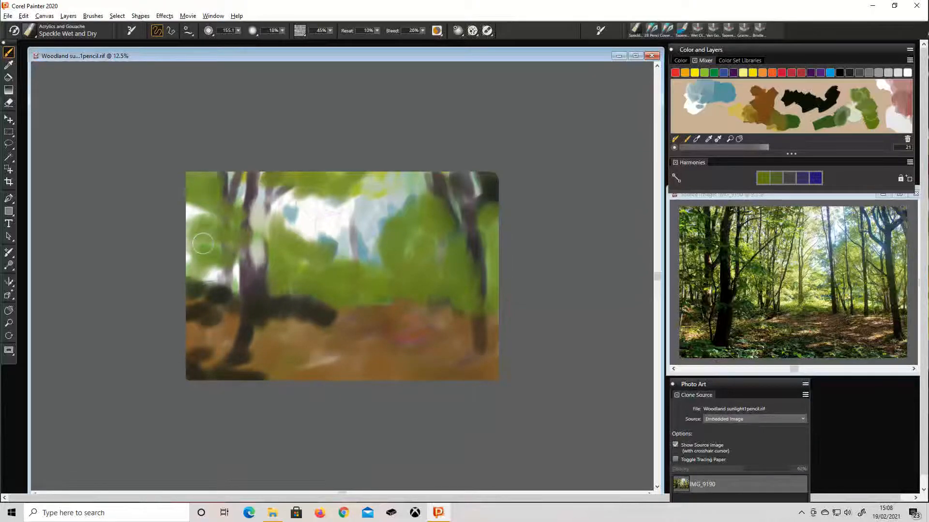
Sample a bright yellow-green from the sunlit leaves beside the large left trunk in the source photo.
{"action": "left_click", "coordinate": [709, 138]}
{"action": "left_click", "coordinate": [854, 110]}
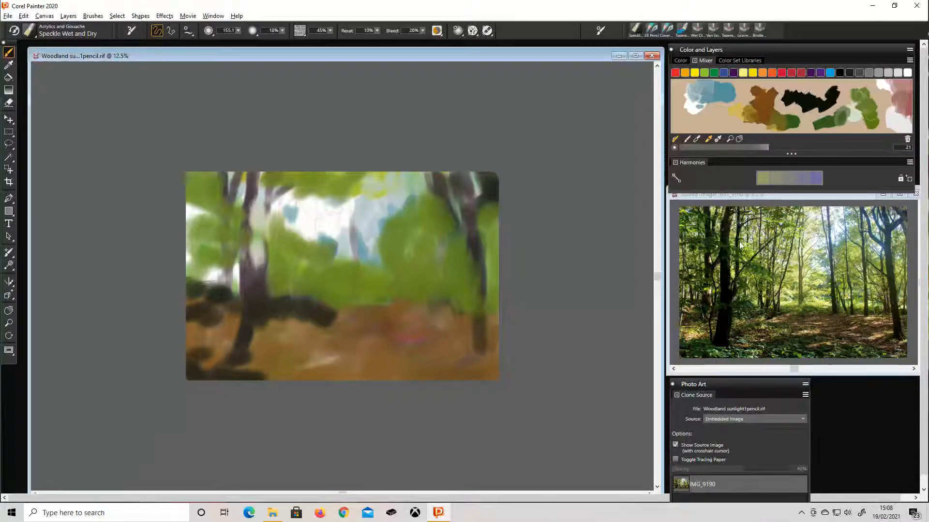
{"action": "left_click", "coordinate": [692, 198]}
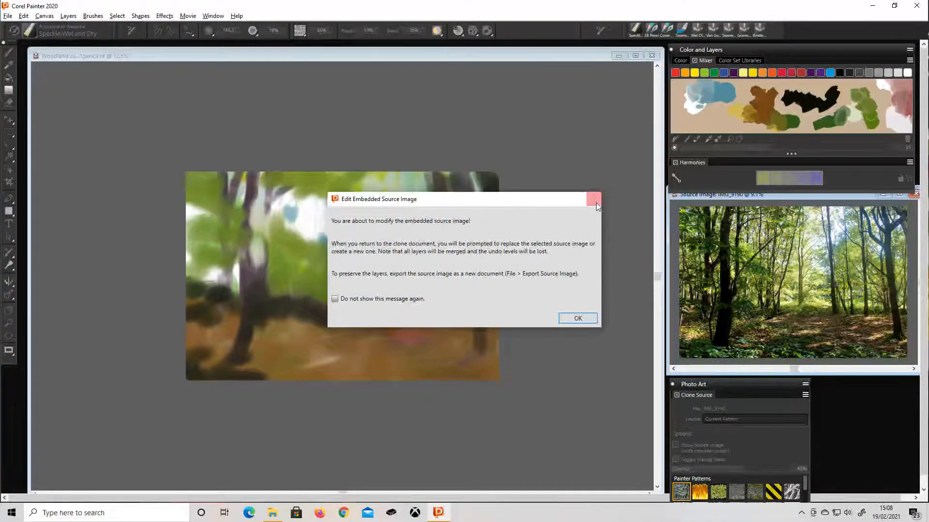
{"action": "left_click", "coordinate": [594, 199]}
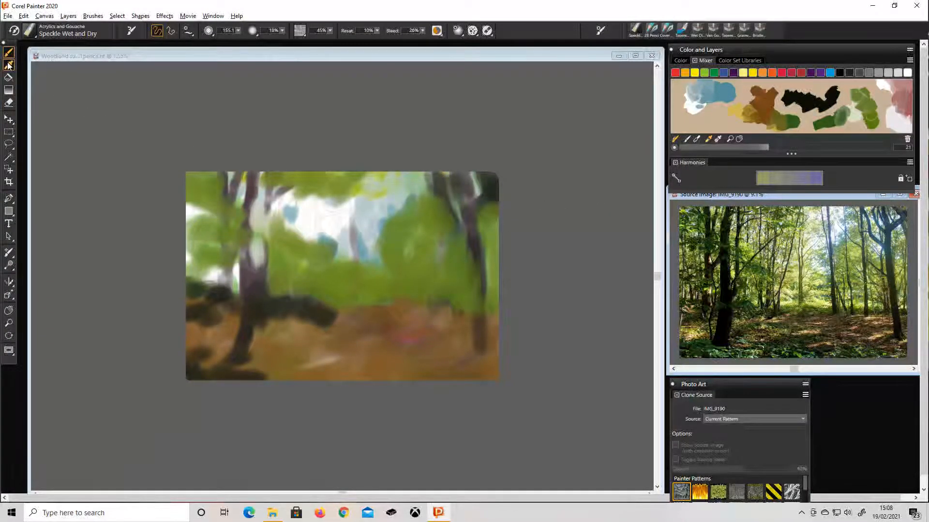
{"action": "left_click", "coordinate": [8, 65]}
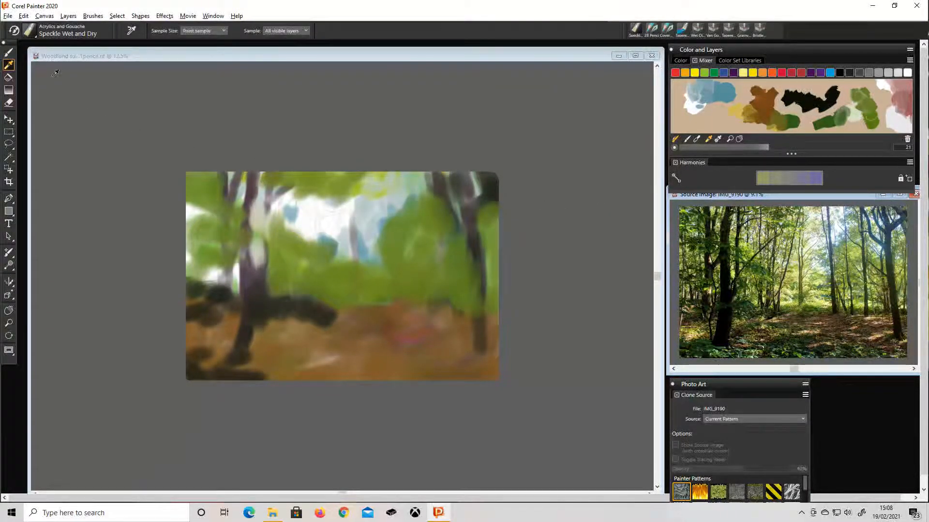
{"action": "left_click", "coordinate": [749, 255]}
{"action": "left_click", "coordinate": [749, 255]}
{"action": "left_click", "coordinate": [750, 256]}
{"action": "left_click", "coordinate": [751, 256]}
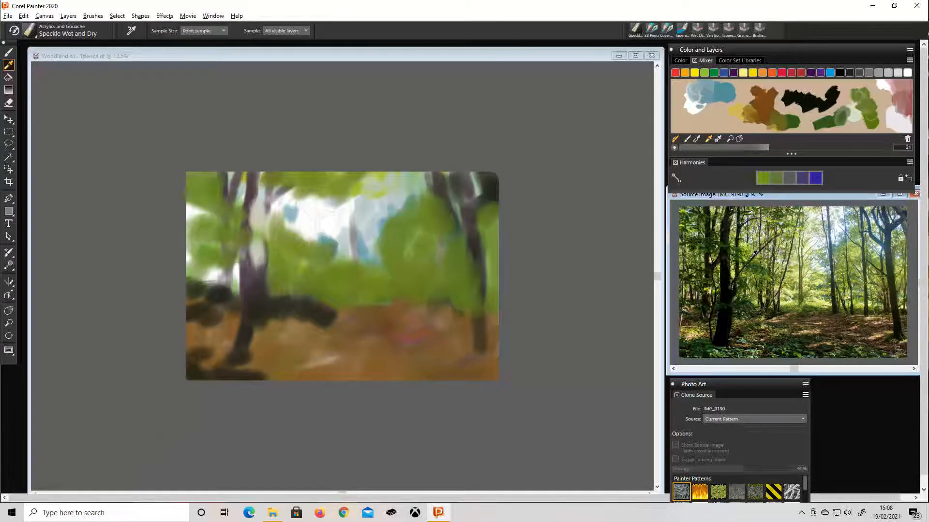
{"action": "left_click", "coordinate": [749, 255]}
{"action": "left_click", "coordinate": [749, 255]}
{"action": "left_click", "coordinate": [749, 255]}
{"action": "left_click", "coordinate": [749, 255]}
{"action": "left_click", "coordinate": [748, 254]}
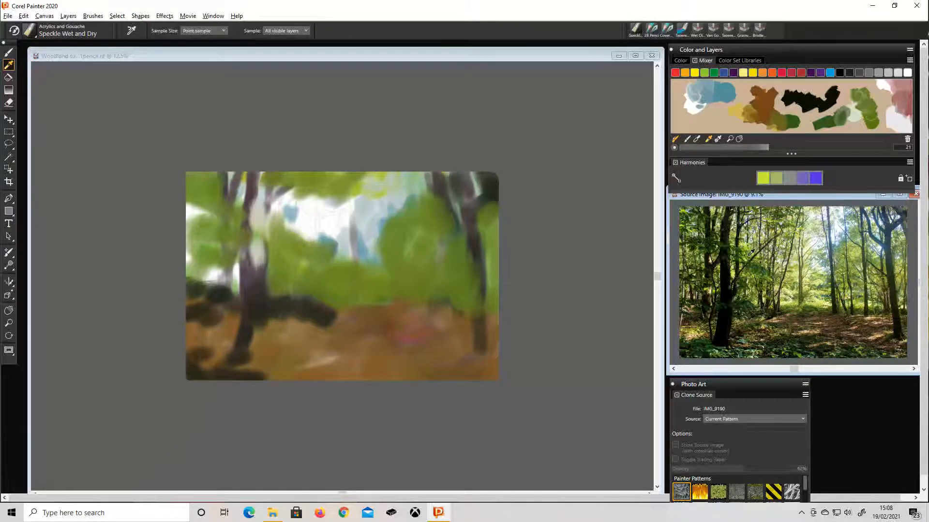
{"action": "left_click", "coordinate": [751, 252]}
{"action": "left_click", "coordinate": [751, 252]}
{"action": "left_click", "coordinate": [752, 252]}
{"action": "left_click", "coordinate": [751, 252]}
{"action": "left_click", "coordinate": [750, 253]}
{"action": "left_click", "coordinate": [749, 253]}
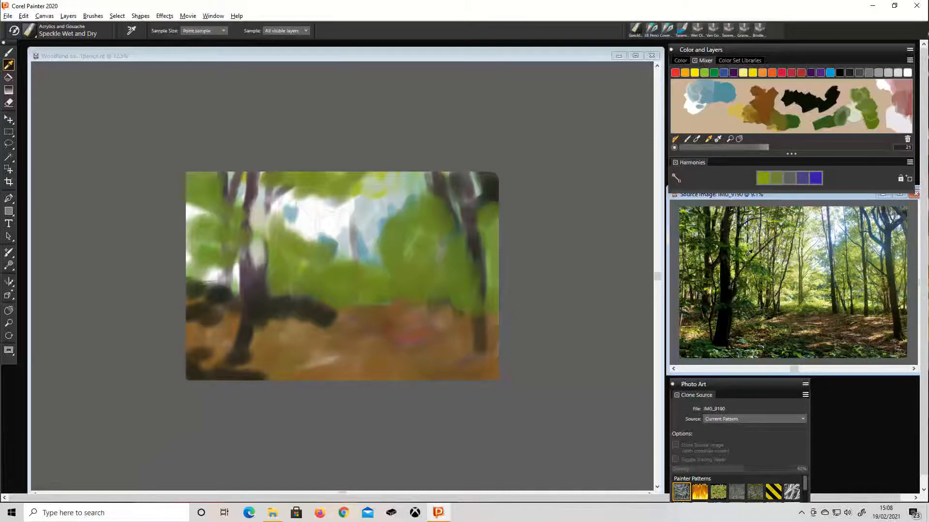
{"action": "left_click", "coordinate": [749, 253]}
{"action": "left_click", "coordinate": [749, 253]}
{"action": "left_click", "coordinate": [749, 252]}
{"action": "left_click", "coordinate": [749, 253]}
{"action": "left_click", "coordinate": [748, 252]}
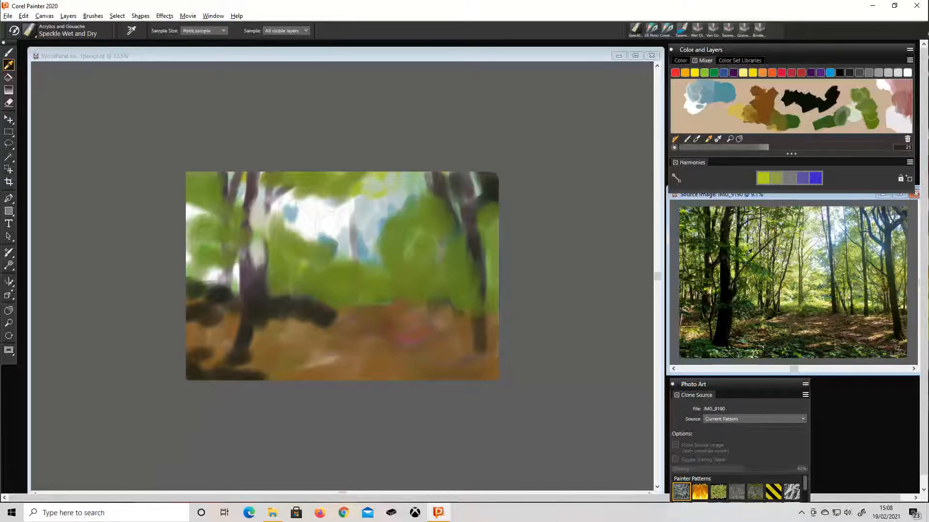
{"action": "left_click", "coordinate": [748, 252]}
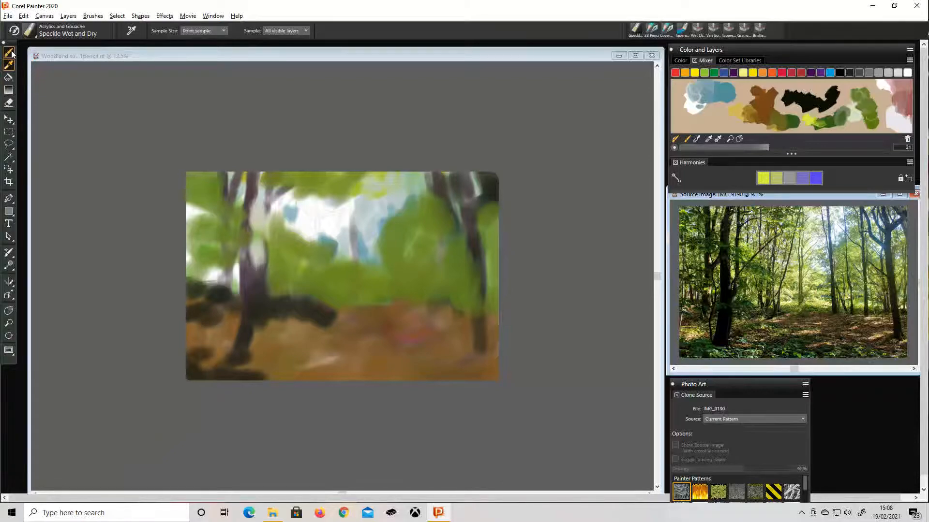
Return to the painting with the Brush tool and paint bright yellow-green over the central sky gap and the right-hand foliage.
{"action": "key", "text": "b"}
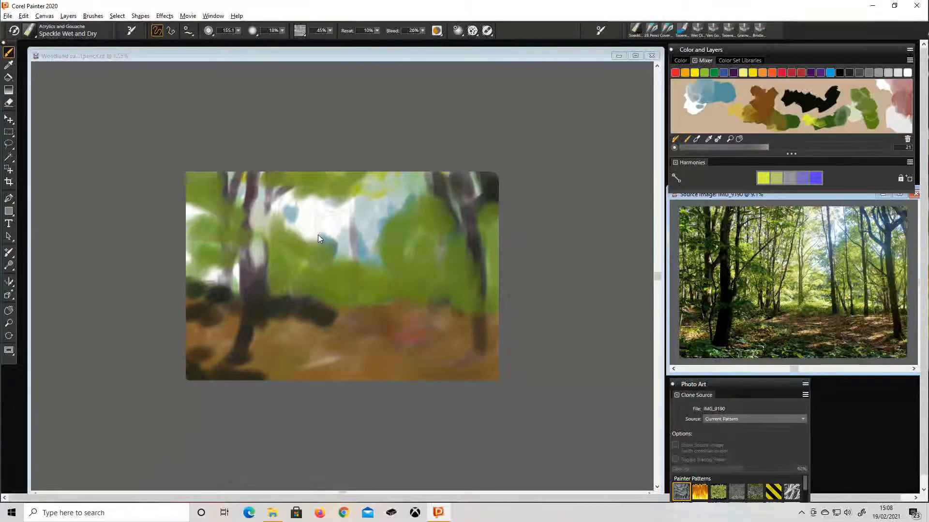
{"action": "left_click", "coordinate": [283, 236]}
{"action": "mouse_move", "coordinate": [283, 236]}
{"action": "left_mouse_down"}
{"action": "mouse_move", "coordinate": [308, 242]}
{"action": "mouse_move", "coordinate": [273, 226]}
{"action": "mouse_move", "coordinate": [278, 209]}
{"action": "mouse_move", "coordinate": [281, 219]}
{"action": "mouse_move", "coordinate": [316, 222]}
{"action": "mouse_move", "coordinate": [322, 238]}
{"action": "mouse_move", "coordinate": [312, 207]}
{"action": "mouse_move", "coordinate": [341, 223]}
{"action": "left_mouse_up"}
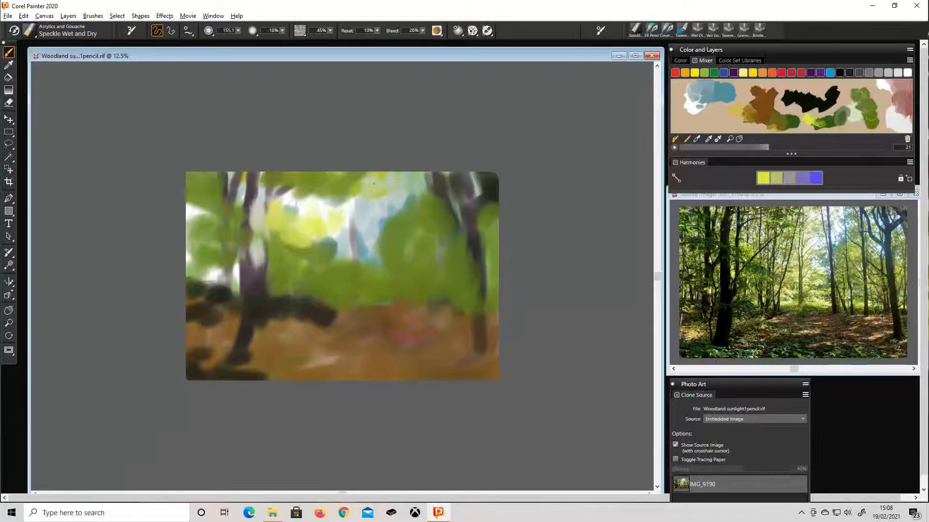
{"action": "mouse_move", "coordinate": [373, 184]}
{"action": "left_mouse_down"}
{"action": "mouse_move", "coordinate": [347, 187]}
{"action": "mouse_move", "coordinate": [362, 200]}
{"action": "mouse_move", "coordinate": [356, 233]}
{"action": "mouse_move", "coordinate": [339, 242]}
{"action": "mouse_move", "coordinate": [352, 259]}
{"action": "mouse_move", "coordinate": [342, 267]}
{"action": "mouse_move", "coordinate": [338, 248]}
{"action": "mouse_move", "coordinate": [327, 247]}
{"action": "mouse_move", "coordinate": [342, 205]}
{"action": "mouse_move", "coordinate": [321, 214]}
{"action": "mouse_move", "coordinate": [300, 197]}
{"action": "mouse_move", "coordinate": [280, 196]}
{"action": "left_mouse_up"}
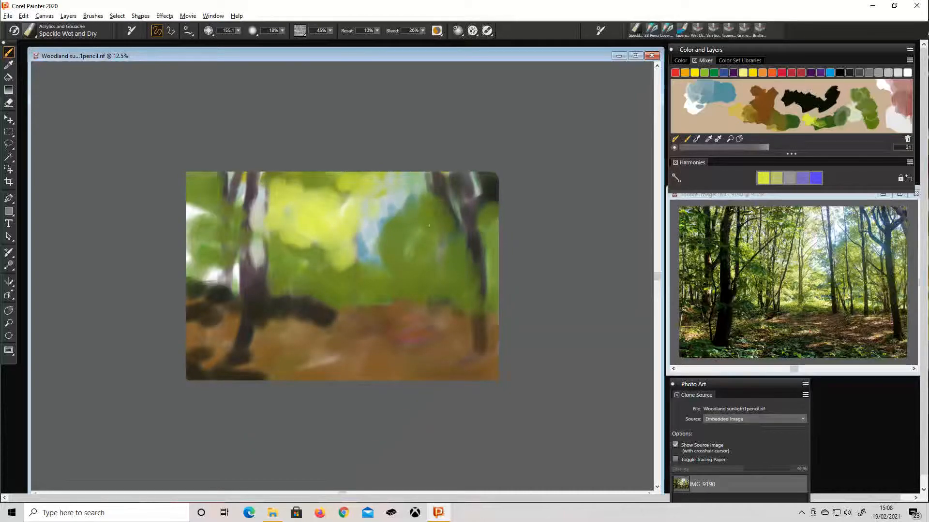
{"action": "mouse_move", "coordinate": [428, 225]}
{"action": "left_mouse_down"}
{"action": "mouse_move", "coordinate": [416, 249]}
{"action": "mouse_move", "coordinate": [424, 240]}
{"action": "mouse_move", "coordinate": [409, 223]}
{"action": "mouse_move", "coordinate": [411, 248]}
{"action": "mouse_move", "coordinate": [428, 223]}
{"action": "mouse_move", "coordinate": [440, 223]}
{"action": "mouse_move", "coordinate": [434, 248]}
{"action": "mouse_move", "coordinate": [436, 226]}
{"action": "mouse_move", "coordinate": [455, 256]}
{"action": "mouse_move", "coordinate": [461, 237]}
{"action": "mouse_move", "coordinate": [502, 261]}
{"action": "mouse_move", "coordinate": [490, 206]}
{"action": "left_mouse_up"}
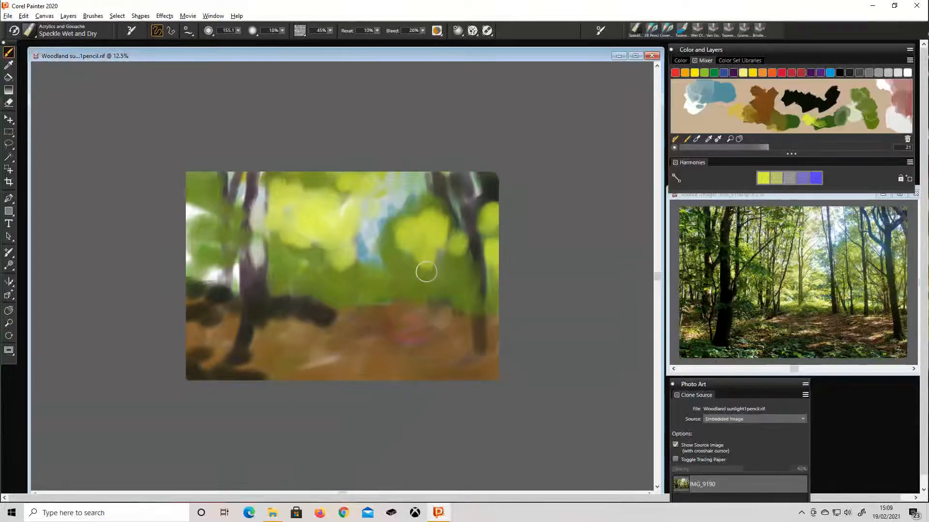
Add yellow-green light patches along the foliage base, the woodland floor and the lower right corner.
{"action": "mouse_move", "coordinate": [400, 284]}
{"action": "left_mouse_down"}
{"action": "mouse_move", "coordinate": [359, 275]}
{"action": "mouse_move", "coordinate": [362, 249]}
{"action": "mouse_move", "coordinate": [384, 283]}
{"action": "mouse_move", "coordinate": [316, 278]}
{"action": "mouse_move", "coordinate": [312, 290]}
{"action": "mouse_move", "coordinate": [296, 256]}
{"action": "mouse_move", "coordinate": [237, 261]}
{"action": "mouse_move", "coordinate": [191, 234]}
{"action": "mouse_move", "coordinate": [194, 208]}
{"action": "mouse_move", "coordinate": [221, 222]}
{"action": "mouse_move", "coordinate": [242, 191]}
{"action": "mouse_move", "coordinate": [237, 280]}
{"action": "mouse_move", "coordinate": [213, 339]}
{"action": "mouse_move", "coordinate": [433, 321]}
{"action": "mouse_move", "coordinate": [466, 344]}
{"action": "left_mouse_up"}
{"action": "left_click", "coordinate": [397, 312]}
{"action": "left_click_drag", "start_coordinate": [494, 325], "coordinate": [494, 342]}
{"action": "left_click_drag", "start_coordinate": [481, 365], "coordinate": [495, 367]}
{"action": "left_click_drag", "start_coordinate": [301, 365], "coordinate": [314, 365]}
Blend black into brown on the Mixer pad, sample the dark brown and paint it over the left and right tree trunks.
{"action": "left_click", "coordinate": [697, 138]}
{"action": "mouse_move", "coordinate": [766, 100]}
{"action": "left_mouse_down"}
{"action": "mouse_move", "coordinate": [784, 99]}
{"action": "mouse_move", "coordinate": [773, 105]}
{"action": "mouse_move", "coordinate": [767, 94]}
{"action": "left_mouse_up"}
{"action": "left_click", "coordinate": [708, 139]}
{"action": "left_click", "coordinate": [774, 99]}
{"action": "mouse_move", "coordinate": [299, 367]}
{"action": "left_mouse_down"}
{"action": "mouse_move", "coordinate": [208, 358]}
{"action": "mouse_move", "coordinate": [227, 280]}
{"action": "mouse_move", "coordinate": [227, 179]}
{"action": "left_mouse_up"}
{"action": "left_click_drag", "start_coordinate": [242, 247], "coordinate": [256, 184]}
{"action": "mouse_move", "coordinate": [225, 176]}
{"action": "left_mouse_down"}
{"action": "mouse_move", "coordinate": [230, 233]}
{"action": "mouse_move", "coordinate": [286, 180]}
{"action": "left_mouse_up"}
{"action": "left_click_drag", "start_coordinate": [479, 288], "coordinate": [486, 358]}
Resample dark brown from the Mixer pad, zoom in to 16.7% and paint broad shadows across the woodland floor.
{"action": "left_click", "coordinate": [776, 102]}
{"action": "mouse_move", "coordinate": [469, 342]}
{"action": "left_mouse_down"}
{"action": "mouse_move", "coordinate": [295, 358]}
{"action": "mouse_move", "coordinate": [256, 334]}
{"action": "left_mouse_up"}
{"action": "key", "text": "ctrl+plus"}
{"action": "left_click_drag", "start_coordinate": [450, 406], "coordinate": [343, 402]}
{"action": "left_click_drag", "start_coordinate": [518, 411], "coordinate": [430, 358]}
{"action": "left_click_drag", "start_coordinate": [512, 339], "coordinate": [421, 322]}
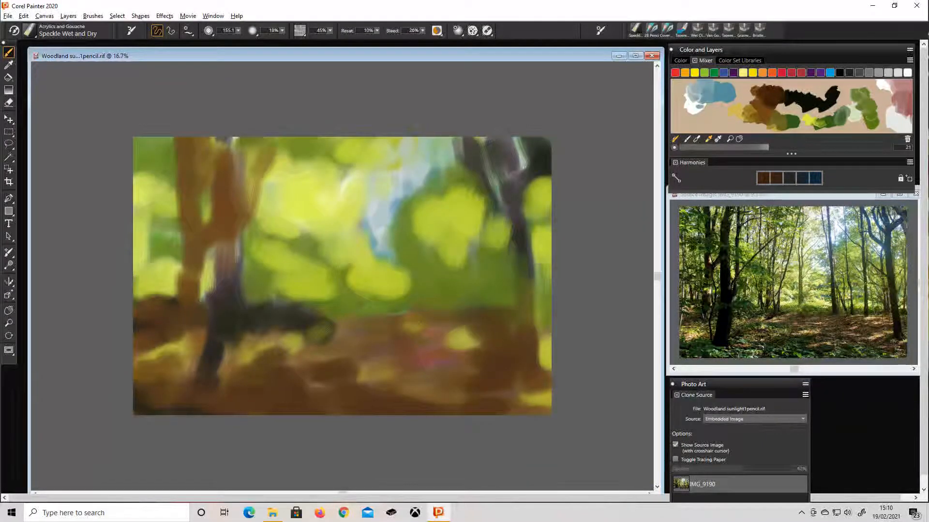
Compare the painting with the tracing paper overlay, set the brush size to 40 and repaint the left-hand trunks in dark brown.
{"action": "key", "text": "ctrl+t"}
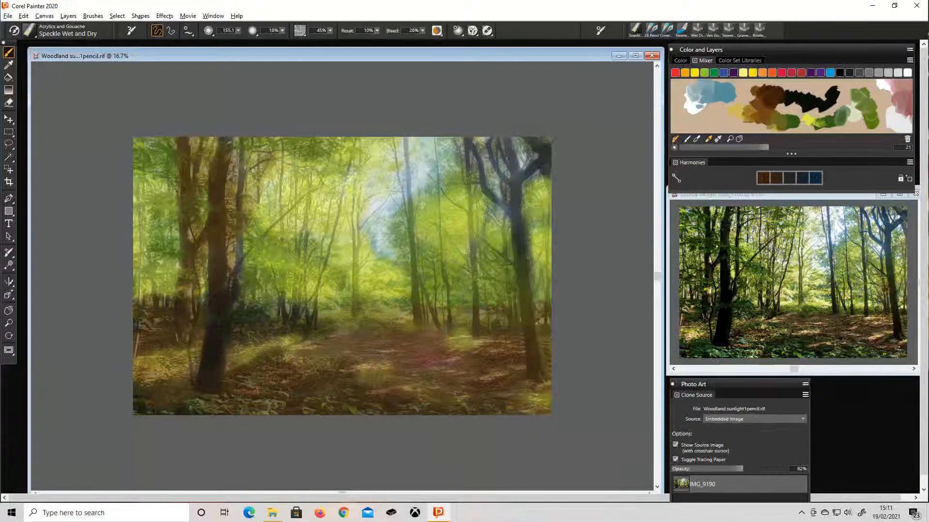
{"action": "key", "text": "ctrl+t"}
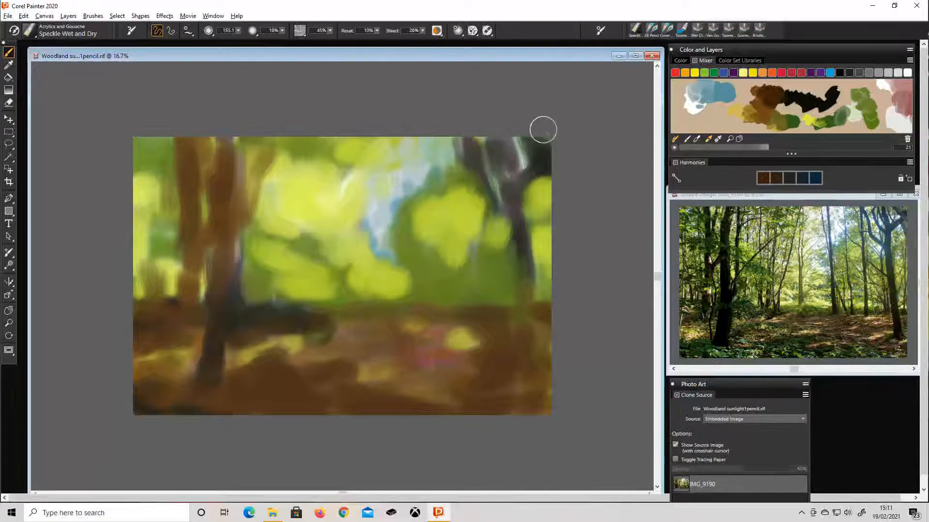
{"action": "type", "text": "40"}
{"action": "key", "text": "Return"}
{"action": "left_click_drag", "start_coordinate": [217, 237], "coordinate": [218, 283]}
{"action": "left_click_drag", "start_coordinate": [222, 138], "coordinate": [225, 278]}
{"action": "left_click_drag", "start_coordinate": [181, 138], "coordinate": [181, 215]}
{"action": "left_click_drag", "start_coordinate": [180, 176], "coordinate": [180, 305]}
{"action": "left_click_drag", "start_coordinate": [145, 198], "coordinate": [145, 295]}
Turn on the tracing paper and paint the slender central and right-hand trunks and branches in dark brown, checking with the overlay off.
{"action": "key", "text": "ctrl+t"}
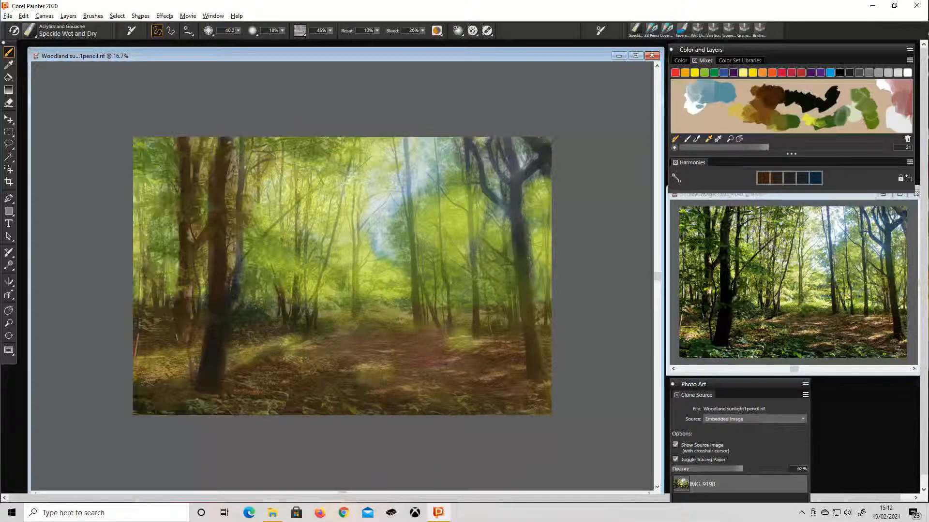
{"action": "left_click_drag", "start_coordinate": [410, 159], "coordinate": [416, 324]}
{"action": "left_click_drag", "start_coordinate": [402, 145], "coordinate": [363, 234]}
{"action": "mouse_move", "coordinate": [435, 162]}
{"action": "left_mouse_down"}
{"action": "mouse_move", "coordinate": [450, 315]}
{"action": "mouse_move", "coordinate": [467, 205]}
{"action": "left_mouse_up"}
{"action": "mouse_move", "coordinate": [509, 191]}
{"action": "left_mouse_down"}
{"action": "mouse_move", "coordinate": [492, 261]}
{"action": "mouse_move", "coordinate": [515, 252]}
{"action": "left_mouse_up"}
{"action": "key", "text": "ctrl+t"}
{"action": "key", "text": "ctrl+t"}
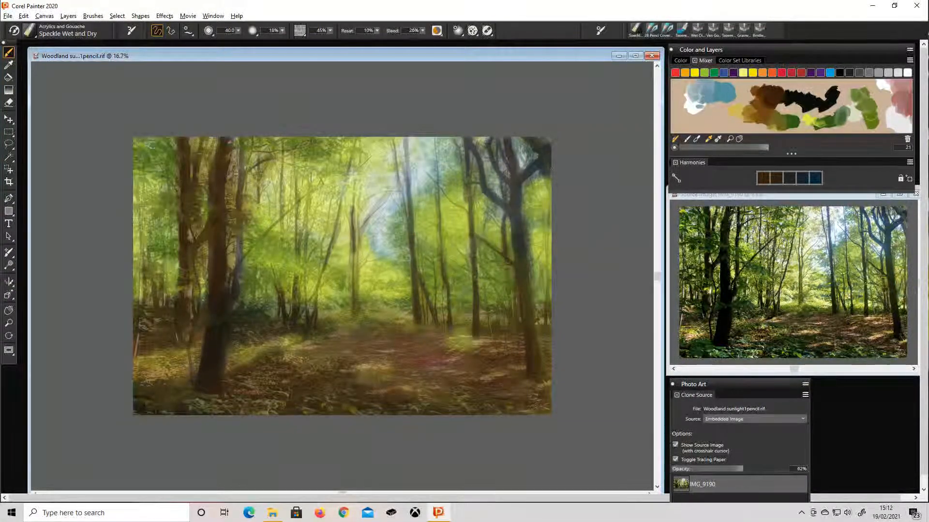
Paint dark shadow strokes along the traced woodland floor and check them with the tracing paper off.
{"action": "mouse_move", "coordinate": [415, 377]}
{"action": "left_mouse_down"}
{"action": "mouse_move", "coordinate": [342, 371]}
{"action": "mouse_move", "coordinate": [358, 331]}
{"action": "mouse_move", "coordinate": [269, 363]}
{"action": "mouse_move", "coordinate": [271, 338]}
{"action": "left_mouse_up"}
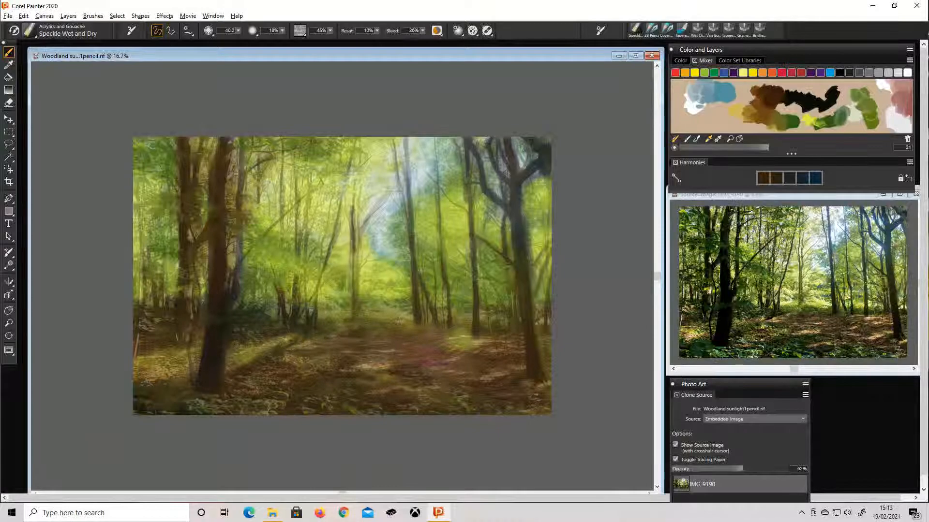
{"action": "key", "text": "ctrl+t"}
{"action": "key", "text": "ctrl+t"}
Trace the slim leaning trunks in the upper centre and left of centre, checking them with the tracing paper off.
{"action": "left_click_drag", "start_coordinate": [409, 138], "coordinate": [397, 189]}
{"action": "mouse_move", "coordinate": [361, 142]}
{"action": "left_mouse_down"}
{"action": "mouse_move", "coordinate": [338, 209]}
{"action": "mouse_move", "coordinate": [296, 276]}
{"action": "mouse_move", "coordinate": [300, 307]}
{"action": "left_mouse_up"}
{"action": "key", "text": "ctrl+t"}
{"action": "key", "text": "ctrl+t"}
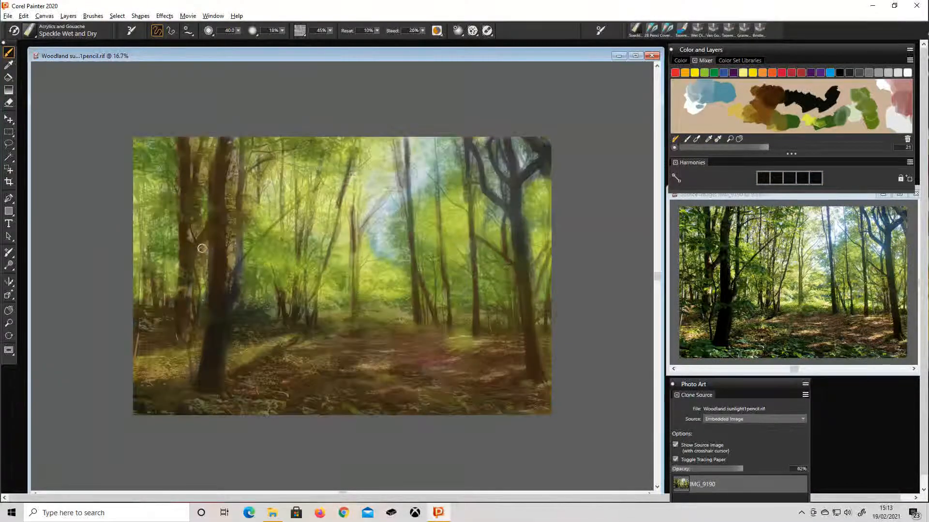
Zoom in to 25% and paint black along the traced trunks and fork of the left-hand trees.
{"action": "key", "text": "ctrl+plus"}
{"action": "mouse_move", "coordinate": [104, 233]}
{"action": "left_mouse_down"}
{"action": "mouse_move", "coordinate": [97, 341]}
{"action": "mouse_move", "coordinate": [159, 71]}
{"action": "left_mouse_up"}
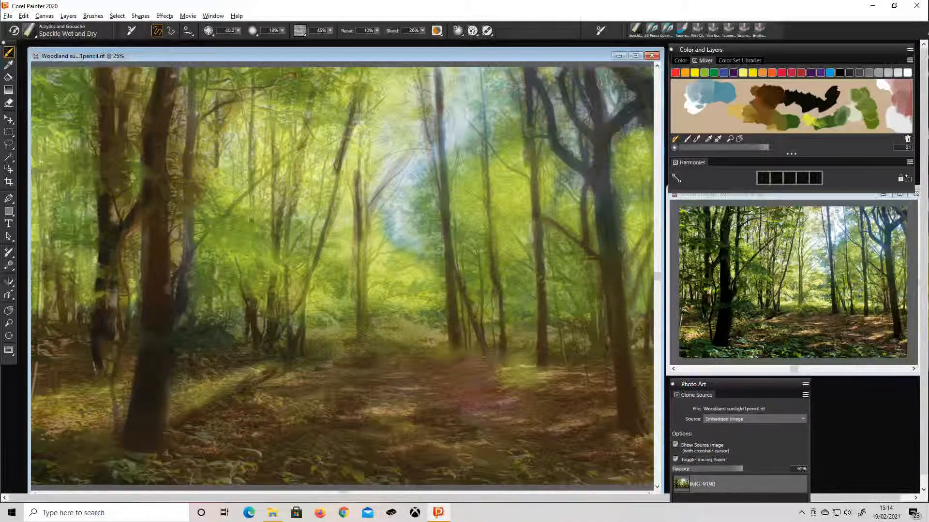
Paint black over the traced trunks of the large left-hand tree and the slimmer trees on both sides of it.
{"action": "left_click_drag", "start_coordinate": [161, 104], "coordinate": [158, 154]}
{"action": "mouse_move", "coordinate": [146, 209]}
{"action": "left_mouse_down"}
{"action": "mouse_move", "coordinate": [147, 325]}
{"action": "mouse_move", "coordinate": [157, 294]}
{"action": "left_mouse_up"}
{"action": "left_click_drag", "start_coordinate": [188, 208], "coordinate": [182, 308]}
{"action": "left_click_drag", "start_coordinate": [194, 107], "coordinate": [187, 208]}
{"action": "left_click_drag", "start_coordinate": [167, 371], "coordinate": [161, 453]}
{"action": "left_click_drag", "start_coordinate": [132, 416], "coordinate": [129, 445]}
{"action": "mouse_move", "coordinate": [62, 270]}
{"action": "left_mouse_down"}
{"action": "mouse_move", "coordinate": [60, 325]}
{"action": "mouse_move", "coordinate": [78, 315]}
{"action": "left_mouse_up"}
{"action": "left_click_drag", "start_coordinate": [247, 293], "coordinate": [267, 337]}
{"action": "left_click_drag", "start_coordinate": [280, 182], "coordinate": [276, 303]}
Paint black along the traced forked right-hand tree and slim right-of-centre trunks, then check them with the tracing paper off.
{"action": "left_click_drag", "start_coordinate": [602, 132], "coordinate": [604, 229]}
{"action": "left_click_drag", "start_coordinate": [578, 96], "coordinate": [561, 139]}
{"action": "mouse_move", "coordinate": [607, 249]}
{"action": "left_mouse_down"}
{"action": "mouse_move", "coordinate": [609, 312]}
{"action": "mouse_move", "coordinate": [638, 432]}
{"action": "left_mouse_up"}
{"action": "left_click_drag", "start_coordinate": [543, 213], "coordinate": [537, 361]}
{"action": "left_click_drag", "start_coordinate": [455, 324], "coordinate": [447, 190]}
{"action": "left_click_drag", "start_coordinate": [499, 271], "coordinate": [484, 355]}
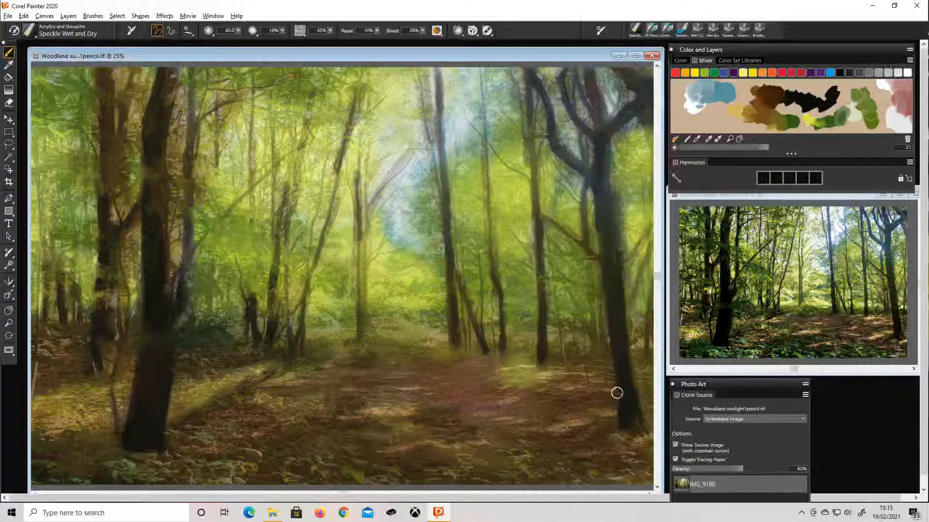
{"action": "key", "text": "ctrl+t"}
{"action": "key", "text": "ctrl+minus"}
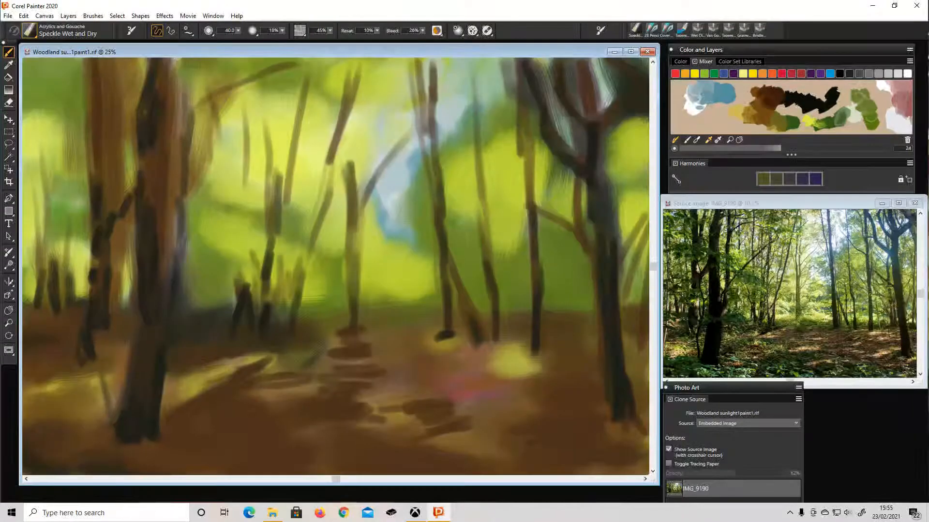
Extend the central trunk up to the canopy and touch up the left-hand branches, comparing them with the tracing paper on and off.
{"action": "mouse_move", "coordinate": [344, 178]}
{"action": "left_mouse_down"}
{"action": "mouse_move", "coordinate": [360, 67]}
{"action": "mouse_move", "coordinate": [357, 97]}
{"action": "mouse_move", "coordinate": [352, 65]}
{"action": "left_mouse_up"}
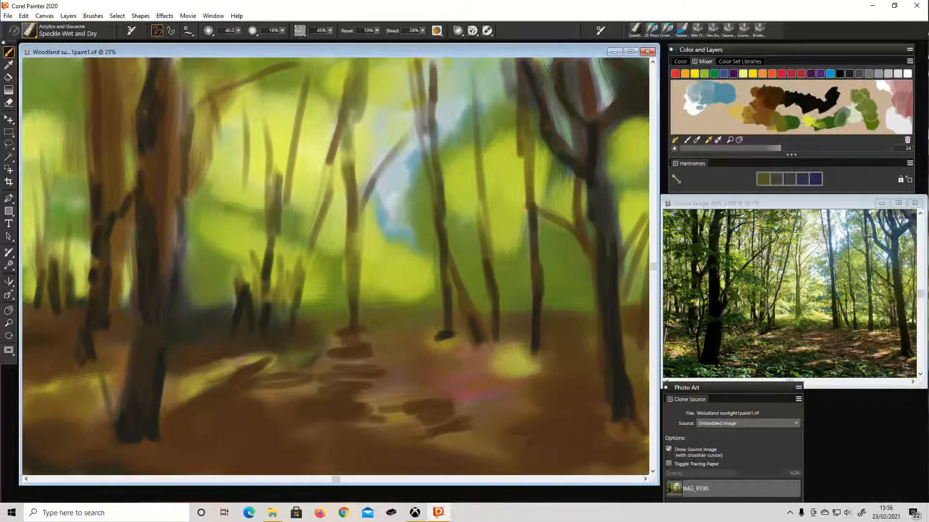
{"action": "mouse_move", "coordinate": [199, 146]}
{"action": "left_mouse_down"}
{"action": "mouse_move", "coordinate": [204, 85]}
{"action": "mouse_move", "coordinate": [200, 134]}
{"action": "left_mouse_up"}
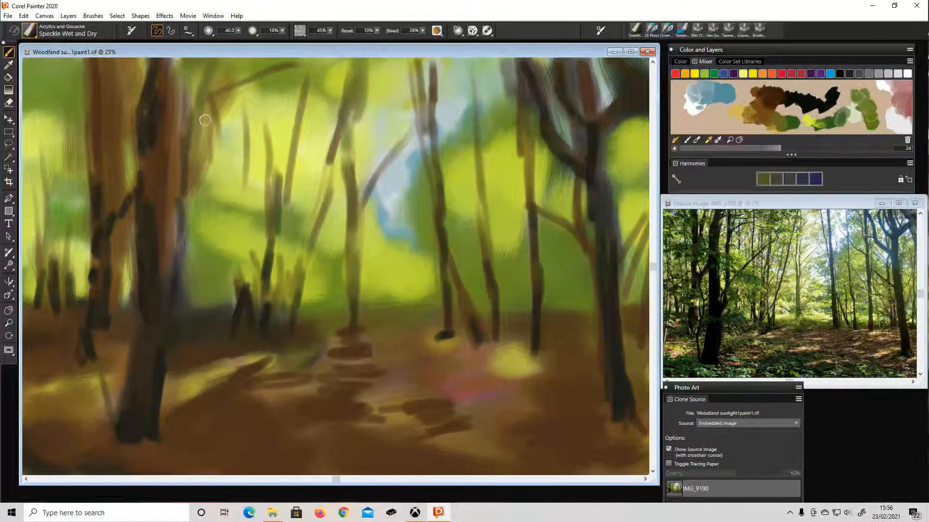
{"action": "key", "text": "ctrl+t"}
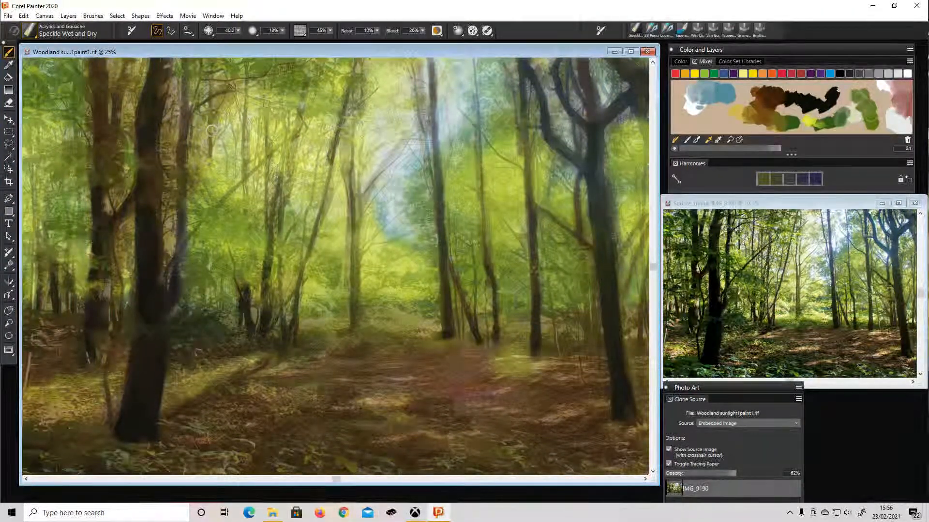
{"action": "key", "text": "ctrl+t"}
{"action": "key", "text": "ctrl+t"}
{"action": "key", "text": "ctrl+t"}
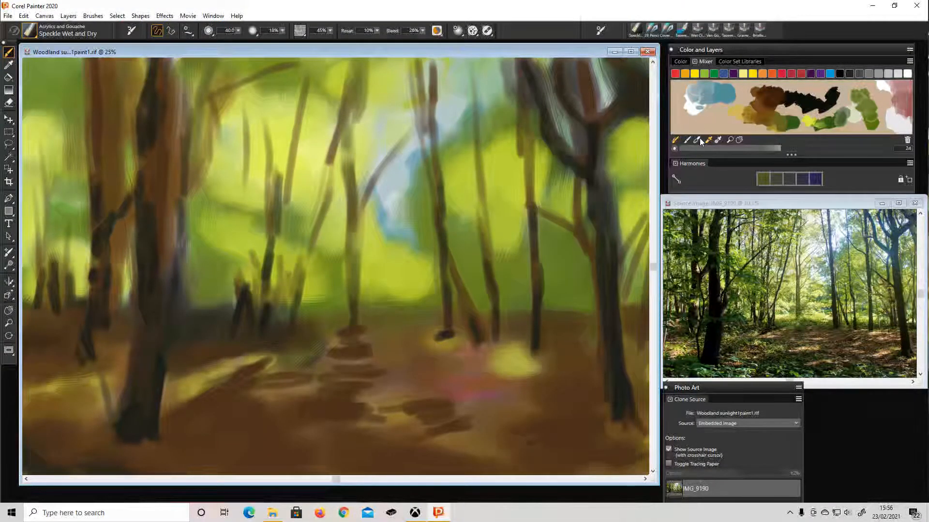
Sample a near-black shadow colour from the source photo with the Dropper and return to the painting with the brush.
{"action": "left_click", "coordinate": [697, 214]}
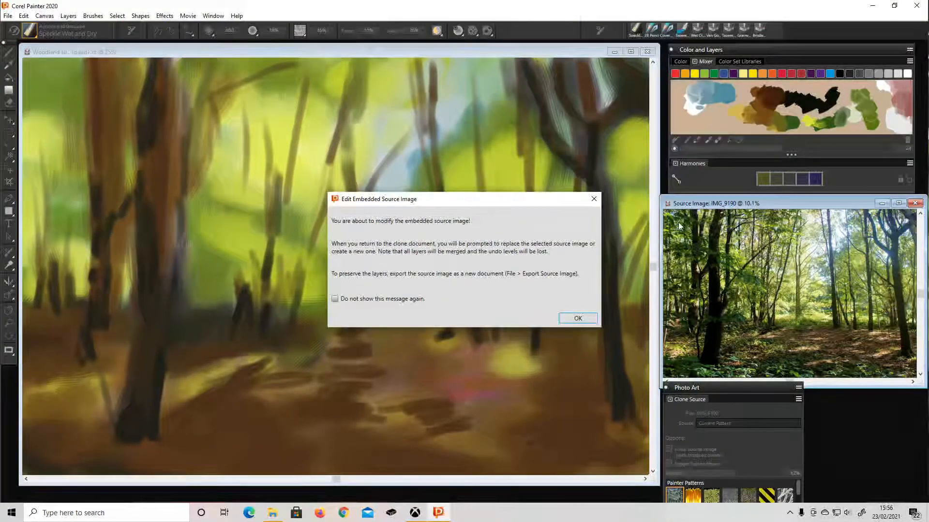
{"action": "left_click", "coordinate": [596, 198]}
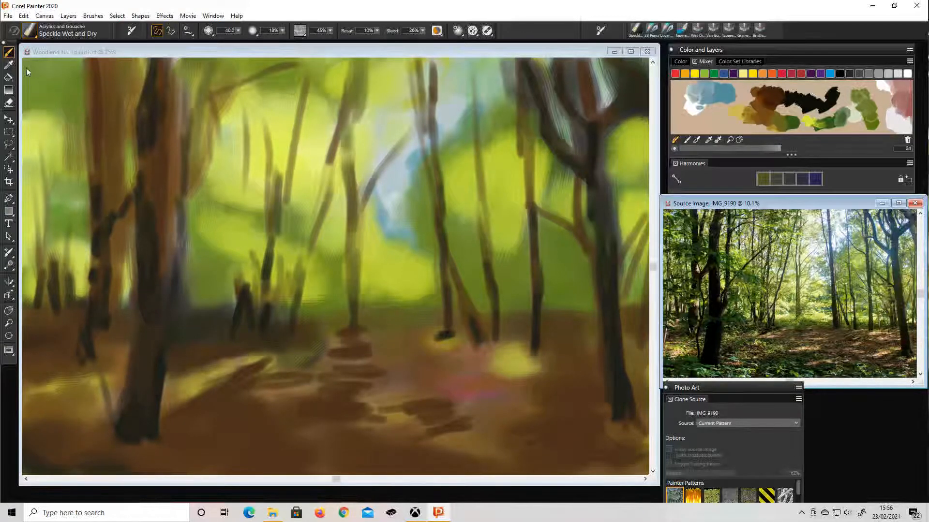
{"action": "left_click", "coordinate": [9, 66]}
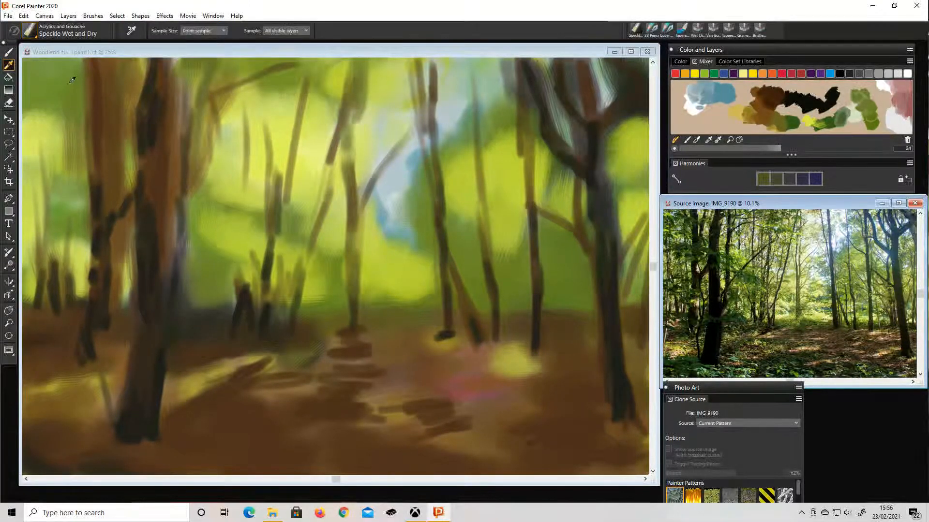
{"action": "left_click", "coordinate": [697, 236]}
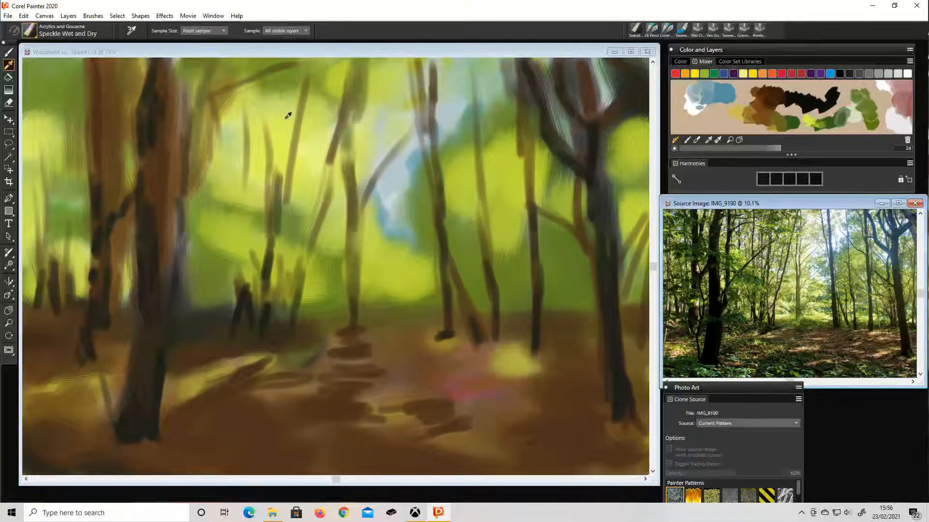
{"action": "left_click", "coordinate": [10, 53]}
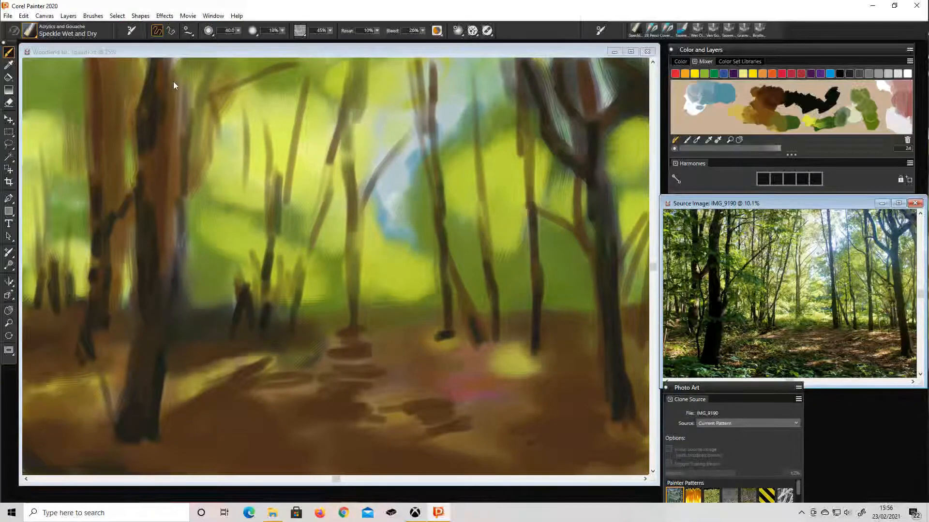
{"action": "left_click", "coordinate": [118, 111]}
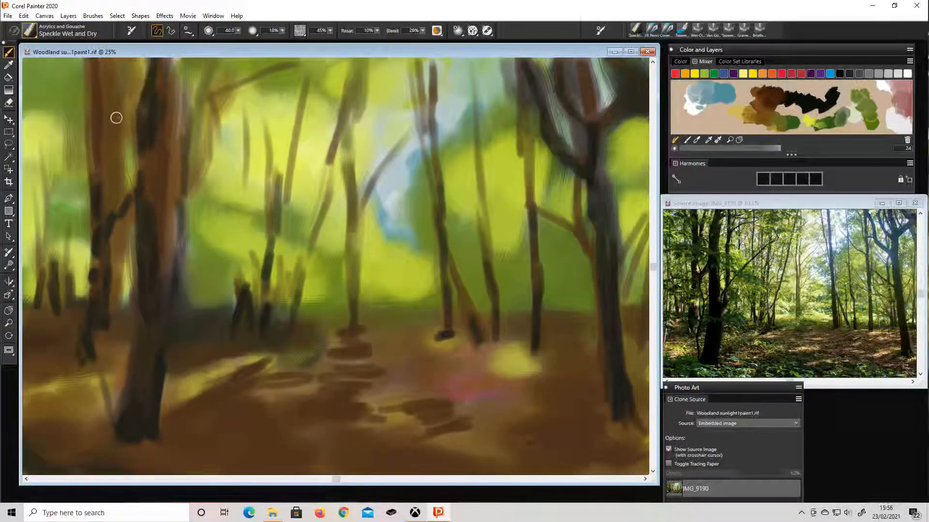
Paint near-black strokes on the upper left trunks and the slim background trunks at the far left.
{"action": "left_click_drag", "start_coordinate": [129, 79], "coordinate": [129, 73]}
{"action": "left_click_drag", "start_coordinate": [87, 109], "coordinate": [77, 62]}
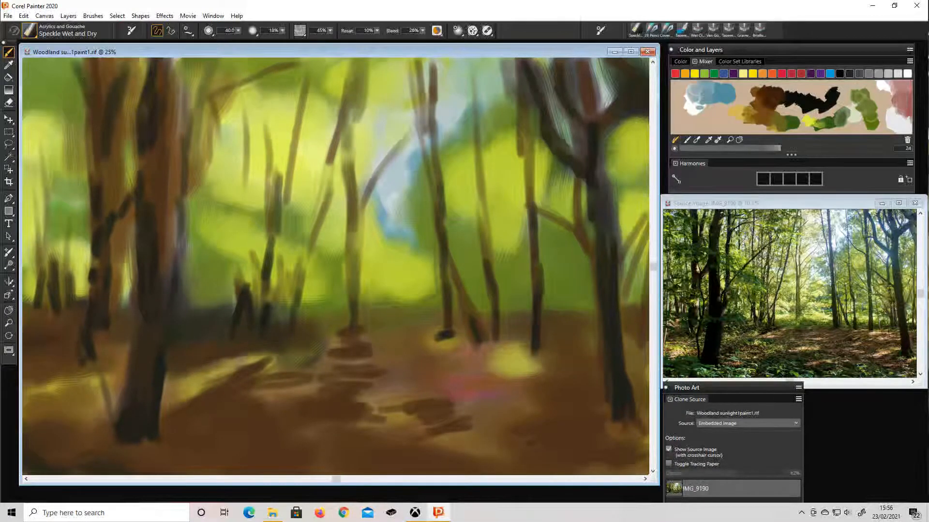
{"action": "mouse_move", "coordinate": [72, 165]}
{"action": "left_mouse_down"}
{"action": "mouse_move", "coordinate": [55, 86]}
{"action": "mouse_move", "coordinate": [65, 87]}
{"action": "mouse_move", "coordinate": [63, 141]}
{"action": "mouse_move", "coordinate": [89, 258]}
{"action": "mouse_move", "coordinate": [72, 295]}
{"action": "left_mouse_up"}
{"action": "left_click_drag", "start_coordinate": [52, 264], "coordinate": [46, 304]}
{"action": "mouse_move", "coordinate": [44, 242]}
{"action": "left_mouse_down"}
{"action": "mouse_move", "coordinate": [47, 298]}
{"action": "mouse_move", "coordinate": [37, 270]}
{"action": "left_mouse_up"}
Darken the far-left background trunks and the base of the second left tree over the tracing paper, comparing with the overlay off.
{"action": "key", "text": "ctrl+t"}
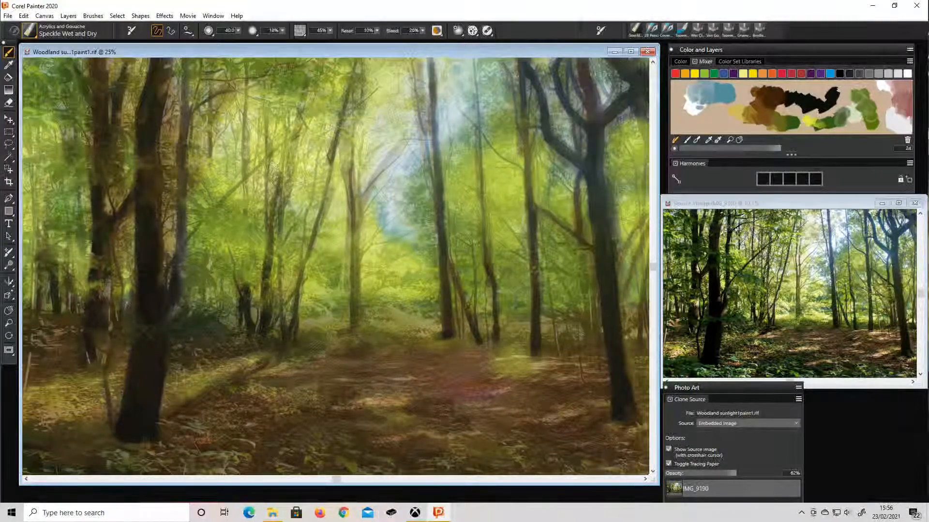
{"action": "left_click_drag", "start_coordinate": [47, 261], "coordinate": [45, 209]}
{"action": "left_click_drag", "start_coordinate": [70, 300], "coordinate": [68, 243]}
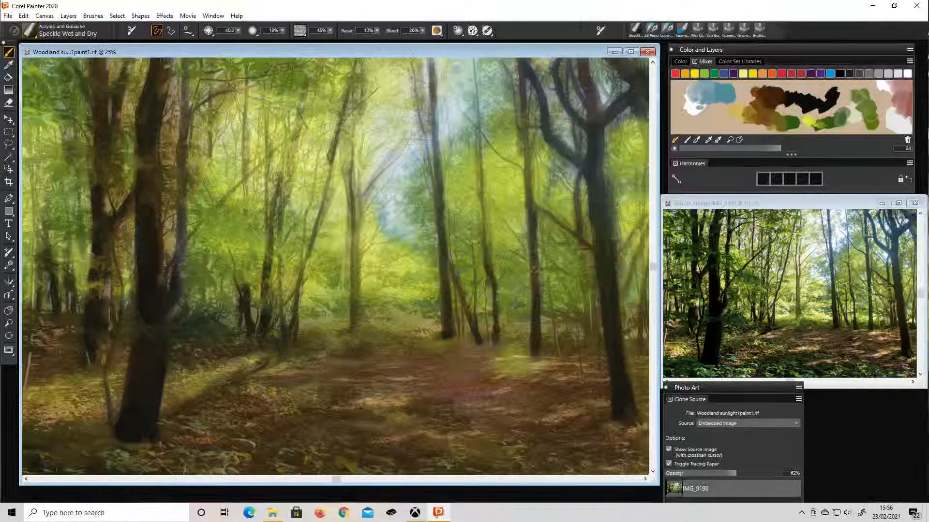
{"action": "left_click_drag", "start_coordinate": [120, 314], "coordinate": [122, 269]}
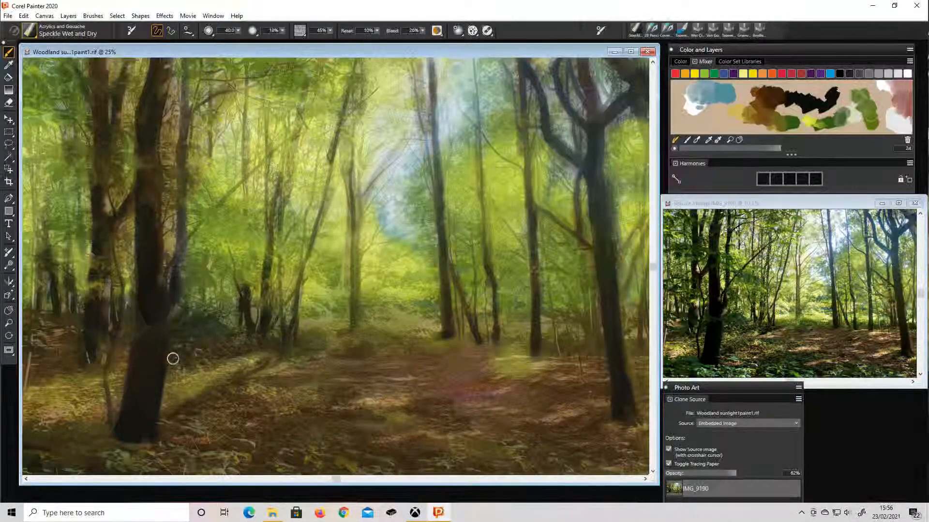
{"action": "key", "text": "ctrl+t"}
{"action": "key", "text": "ctrl+t"}
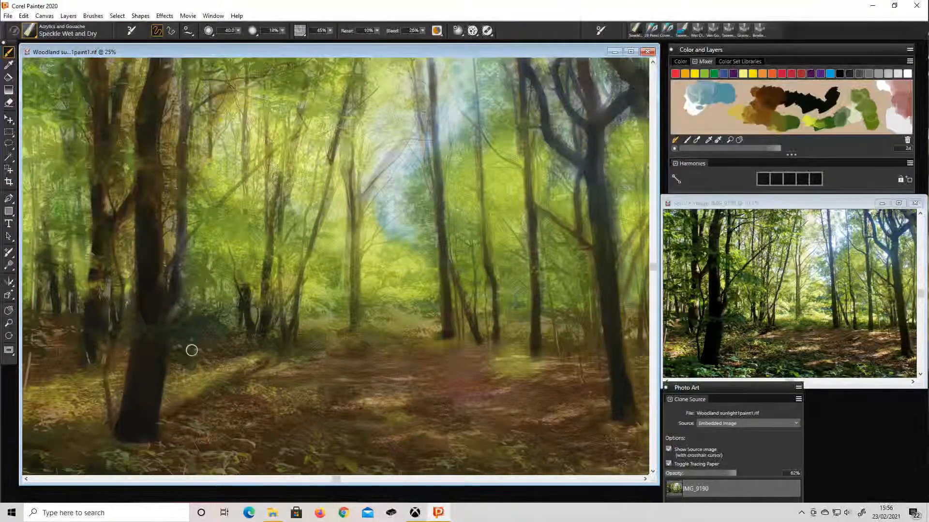
{"action": "key", "text": "ctrl+t"}
{"action": "key", "text": "ctrl+t"}
{"action": "key", "text": "ctrl+t"}
{"action": "key", "text": "ctrl+t"}
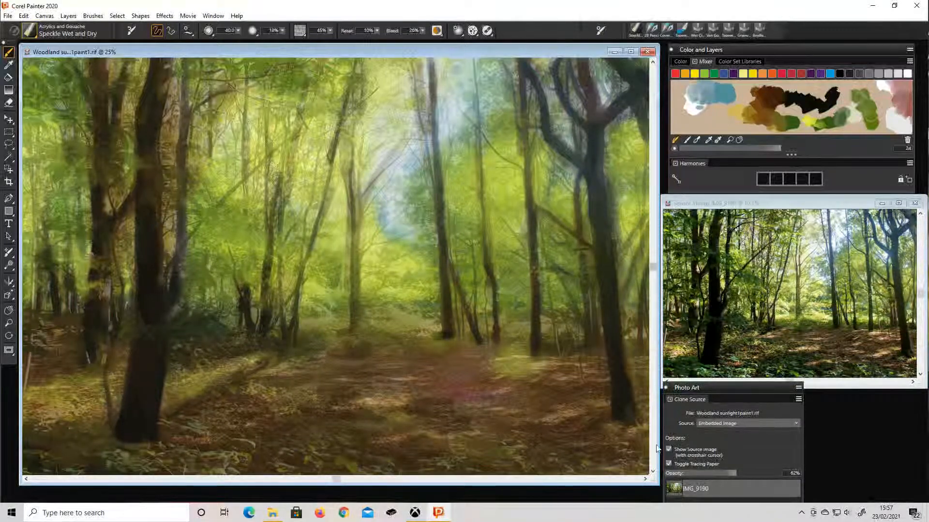
Enlarge the painting window slightly and darken the traced upper trunks at centre and right, checking with the tracing paper off.
{"action": "mouse_move", "coordinate": [654, 479]}
{"action": "left_mouse_down"}
{"action": "mouse_move", "coordinate": [673, 490]}
{"action": "mouse_move", "coordinate": [662, 486]}
{"action": "left_mouse_up"}
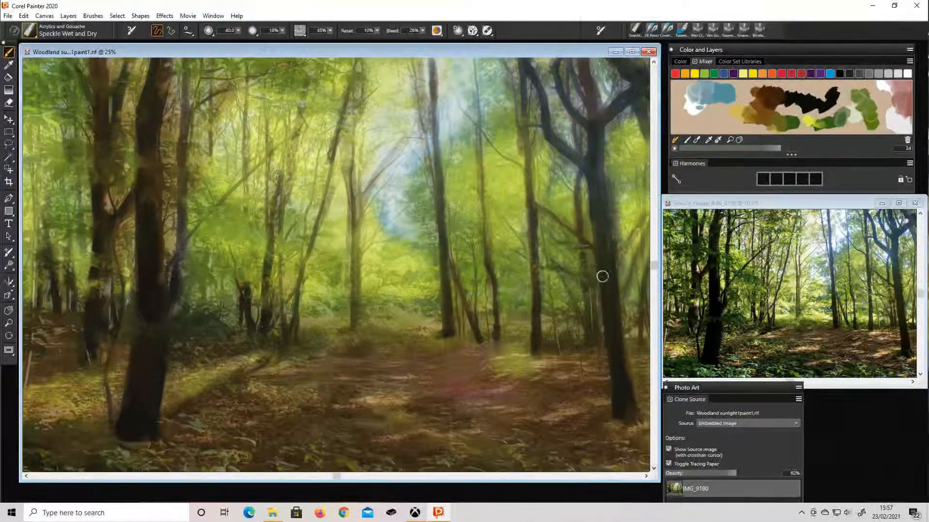
{"action": "left_click_drag", "start_coordinate": [605, 63], "coordinate": [602, 104]}
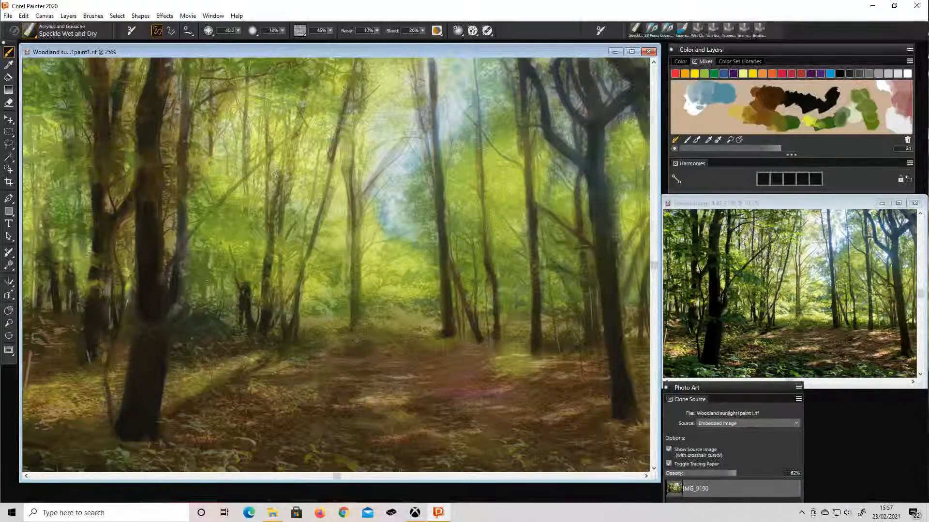
{"action": "mouse_move", "coordinate": [513, 60]}
{"action": "left_mouse_down"}
{"action": "mouse_move", "coordinate": [505, 85]}
{"action": "mouse_move", "coordinate": [529, 155]}
{"action": "left_mouse_up"}
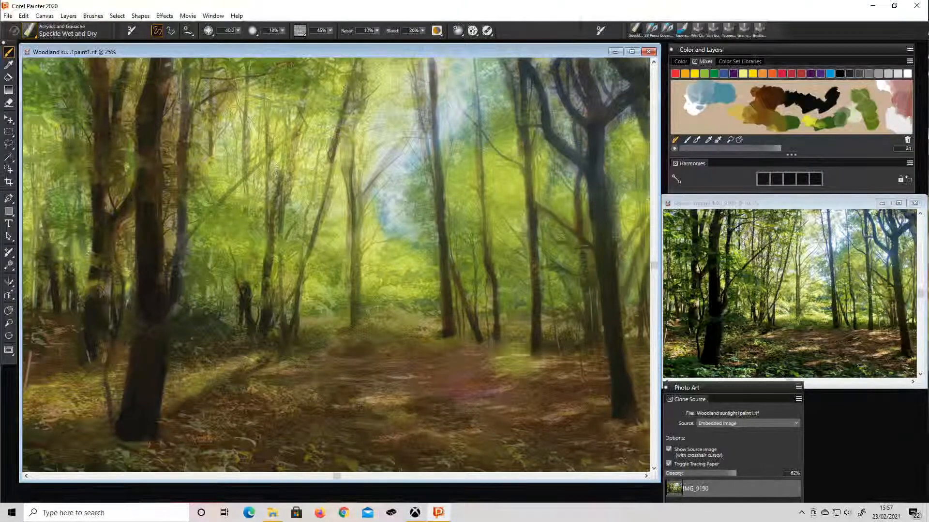
{"action": "mouse_move", "coordinate": [416, 59]}
{"action": "left_mouse_down"}
{"action": "mouse_move", "coordinate": [428, 141]}
{"action": "mouse_move", "coordinate": [430, 134]}
{"action": "mouse_move", "coordinate": [430, 182]}
{"action": "left_mouse_up"}
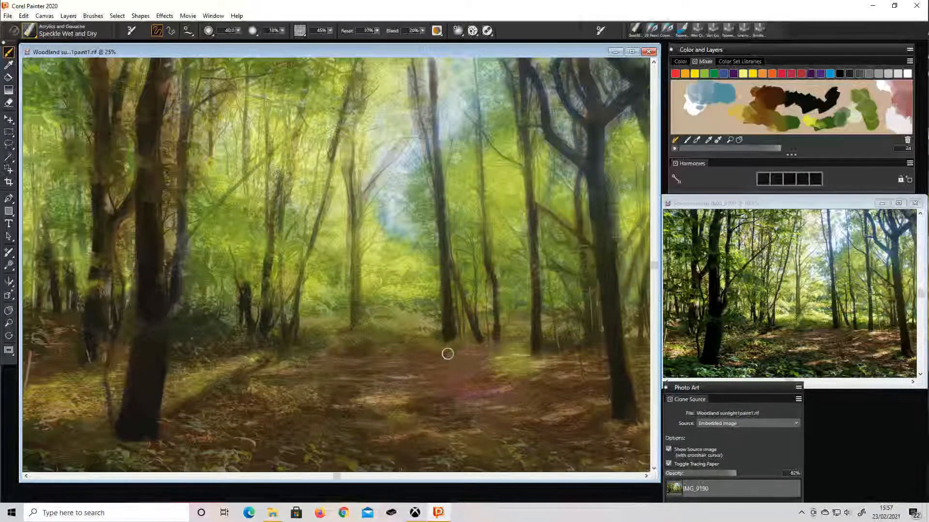
{"action": "key", "text": "ctrl+t"}
{"action": "key", "text": "ctrl+t"}
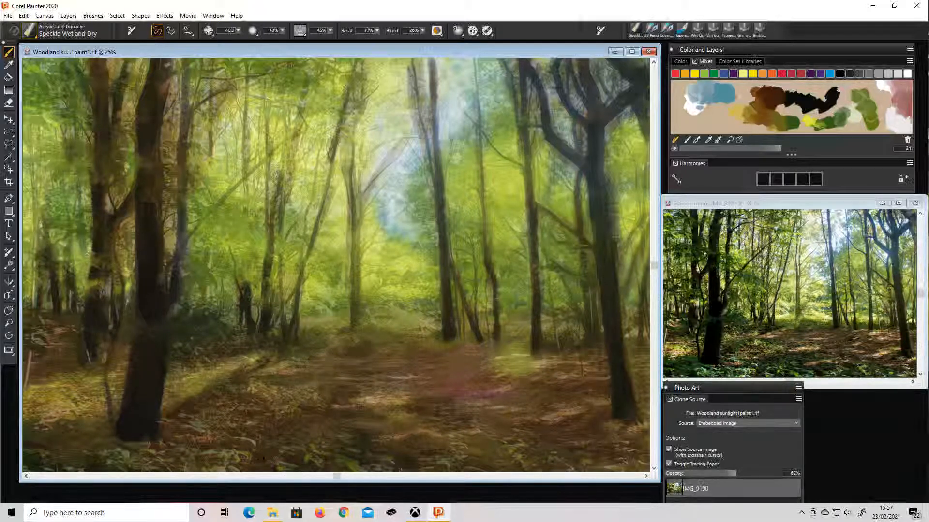
{"action": "key", "text": "ctrl+t"}
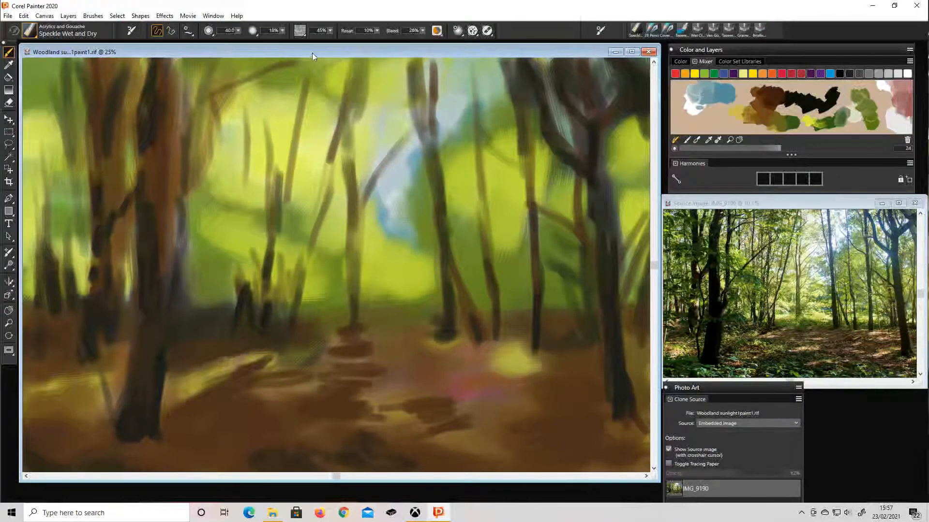
Increase the brush size to 115.4 and paint a broad dark shadow across the lower left foreground.
{"action": "left_click", "coordinate": [283, 30]}
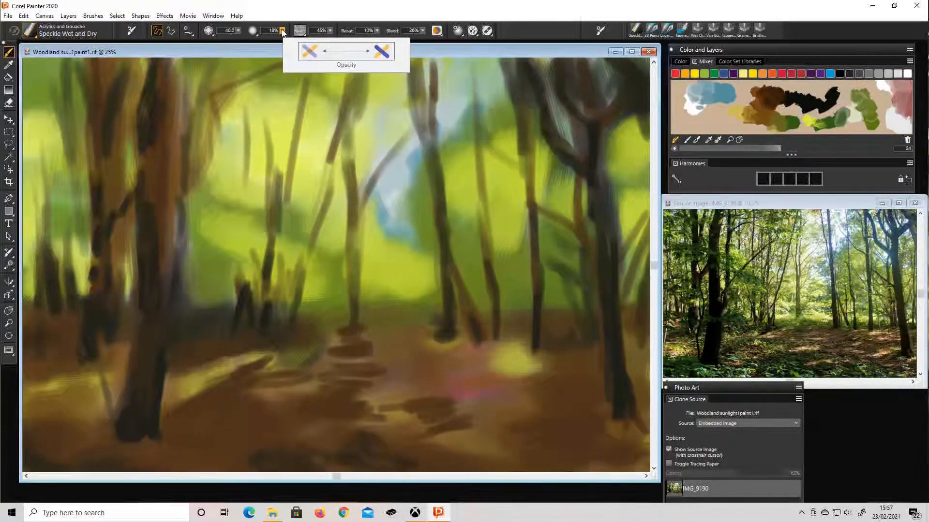
{"action": "left_click_drag", "start_coordinate": [238, 31], "coordinate": [258, 46]}
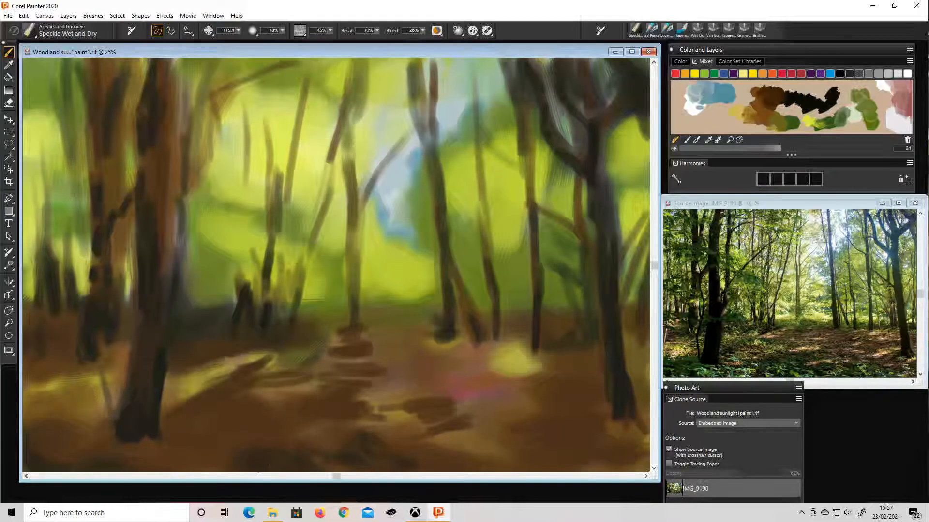
{"action": "mouse_move", "coordinate": [179, 454]}
{"action": "left_mouse_down"}
{"action": "mouse_move", "coordinate": [152, 463]}
{"action": "mouse_move", "coordinate": [148, 435]}
{"action": "mouse_move", "coordinate": [138, 451]}
{"action": "mouse_move", "coordinate": [119, 442]}
{"action": "mouse_move", "coordinate": [81, 468]}
{"action": "mouse_move", "coordinate": [70, 454]}
{"action": "mouse_move", "coordinate": [46, 455]}
{"action": "mouse_move", "coordinate": [32, 421]}
{"action": "left_mouse_up"}
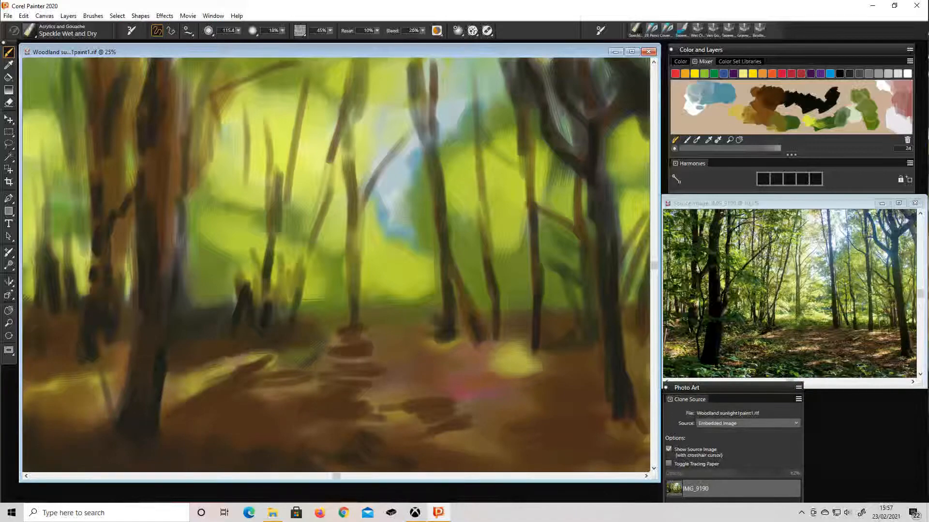
Paint a dark shadow band along the ground behind the trees and darken the big tree trunk on the right.
{"action": "mouse_move", "coordinate": [33, 342]}
{"action": "left_mouse_down"}
{"action": "mouse_move", "coordinate": [50, 328]}
{"action": "mouse_move", "coordinate": [67, 346]}
{"action": "mouse_move", "coordinate": [84, 340]}
{"action": "mouse_move", "coordinate": [91, 354]}
{"action": "mouse_move", "coordinate": [102, 334]}
{"action": "mouse_move", "coordinate": [132, 344]}
{"action": "left_mouse_up"}
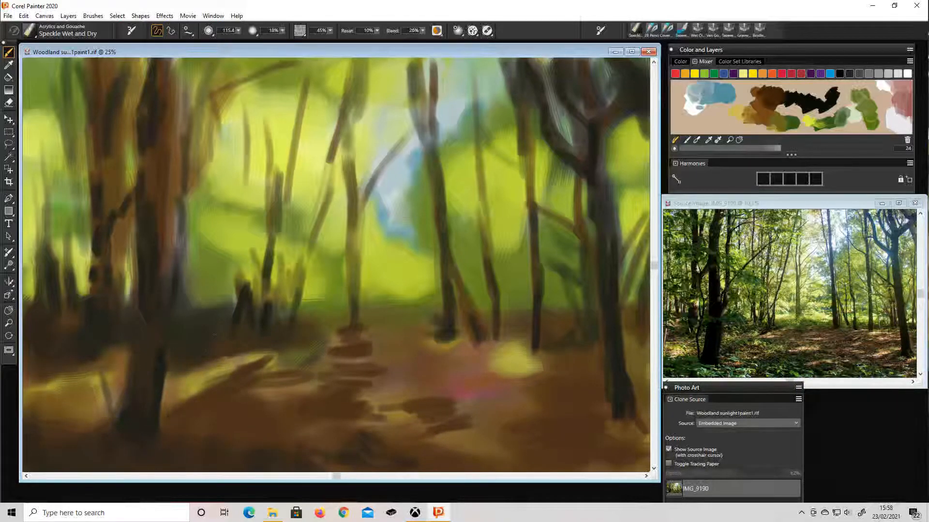
{"action": "mouse_move", "coordinate": [283, 318]}
{"action": "left_mouse_down"}
{"action": "mouse_move", "coordinate": [324, 310]}
{"action": "mouse_move", "coordinate": [334, 320]}
{"action": "left_mouse_up"}
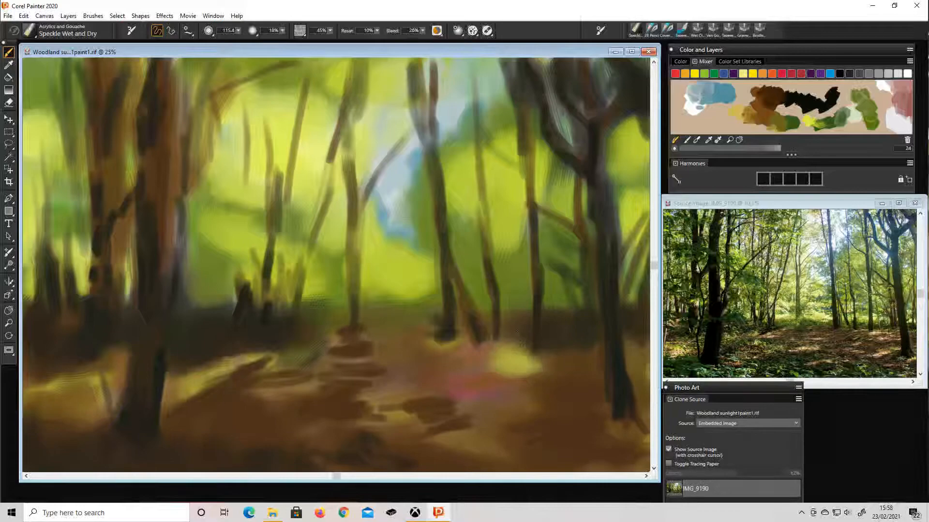
{"action": "left_click_drag", "start_coordinate": [612, 134], "coordinate": [600, 188]}
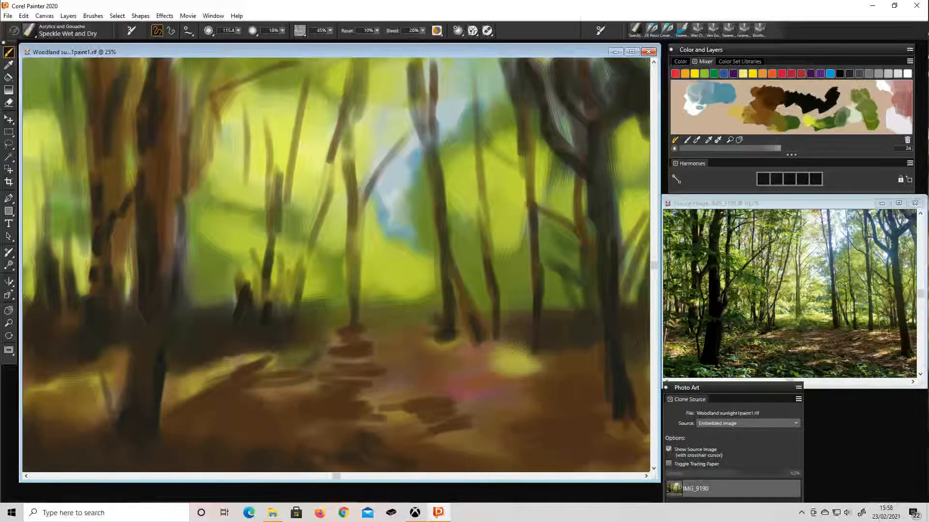
Cover the yellow patch and pale marks on the central and right forest floor with soft brown strokes.
{"action": "left_click_drag", "start_coordinate": [638, 420], "coordinate": [600, 431]}
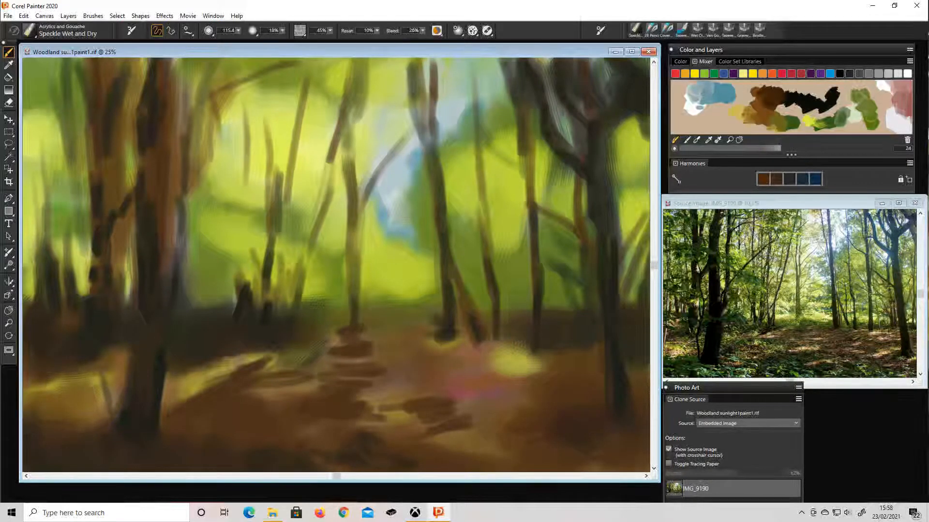
{"action": "mouse_move", "coordinate": [546, 369]}
{"action": "left_mouse_down"}
{"action": "mouse_move", "coordinate": [520, 393]}
{"action": "mouse_move", "coordinate": [512, 378]}
{"action": "mouse_move", "coordinate": [480, 372]}
{"action": "mouse_move", "coordinate": [527, 341]}
{"action": "left_mouse_up"}
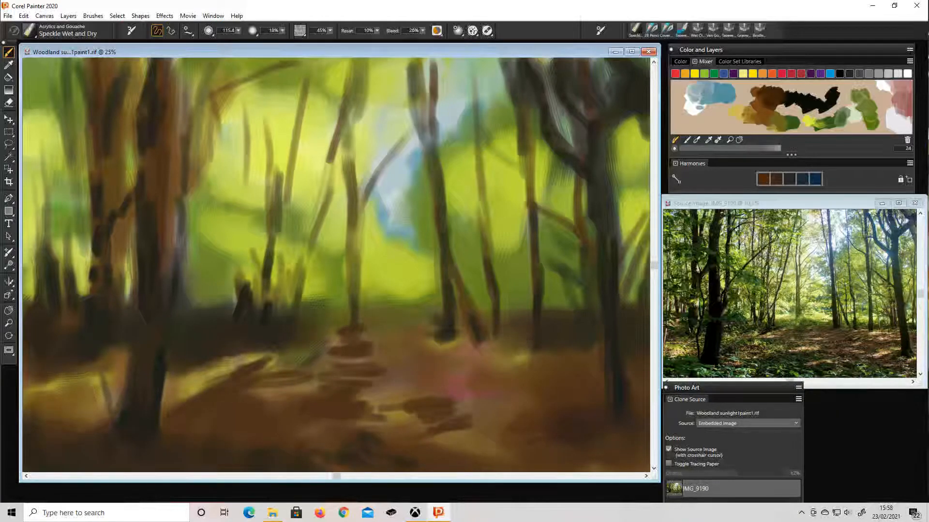
{"action": "mouse_move", "coordinate": [473, 360]}
{"action": "left_mouse_down"}
{"action": "mouse_move", "coordinate": [448, 350]}
{"action": "mouse_move", "coordinate": [430, 362]}
{"action": "mouse_move", "coordinate": [408, 352]}
{"action": "mouse_move", "coordinate": [390, 377]}
{"action": "mouse_move", "coordinate": [369, 362]}
{"action": "mouse_move", "coordinate": [330, 360]}
{"action": "mouse_move", "coordinate": [337, 342]}
{"action": "mouse_move", "coordinate": [373, 328]}
{"action": "mouse_move", "coordinate": [386, 346]}
{"action": "mouse_move", "coordinate": [355, 346]}
{"action": "mouse_move", "coordinate": [337, 317]}
{"action": "mouse_move", "coordinate": [331, 341]}
{"action": "left_mouse_up"}
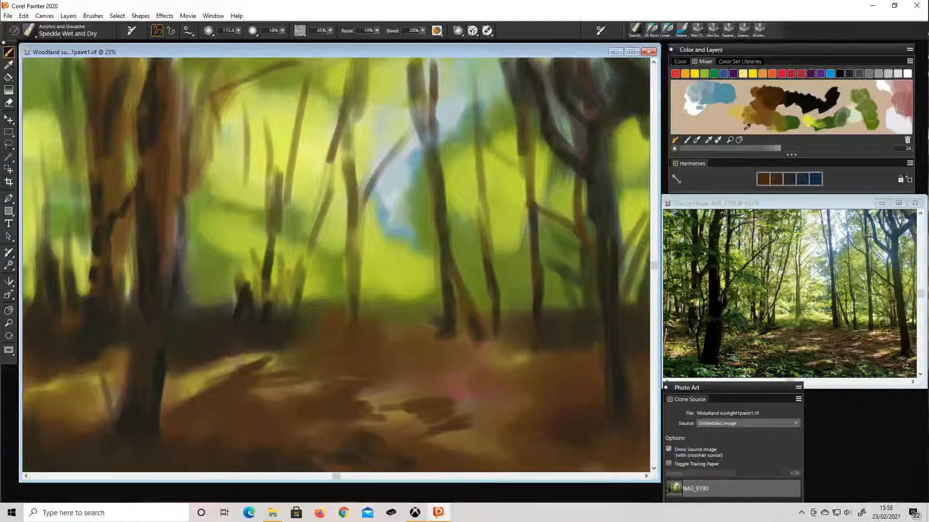
Pick ochre from the mixer and paint warm light patches over the forest floor around the large left tree.
{"action": "left_click", "coordinate": [751, 114]}
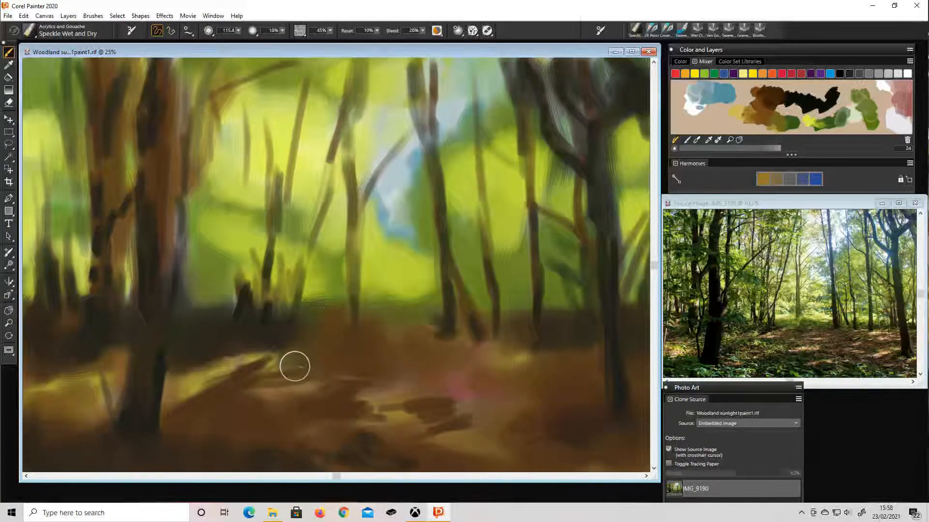
{"action": "mouse_move", "coordinate": [264, 373]}
{"action": "left_mouse_down"}
{"action": "mouse_move", "coordinate": [237, 374]}
{"action": "mouse_move", "coordinate": [235, 362]}
{"action": "mouse_move", "coordinate": [256, 360]}
{"action": "mouse_move", "coordinate": [175, 385]}
{"action": "mouse_move", "coordinate": [184, 364]}
{"action": "mouse_move", "coordinate": [209, 362]}
{"action": "left_mouse_up"}
{"action": "mouse_move", "coordinate": [64, 415]}
{"action": "left_mouse_down"}
{"action": "mouse_move", "coordinate": [49, 411]}
{"action": "mouse_move", "coordinate": [42, 383]}
{"action": "left_mouse_up"}
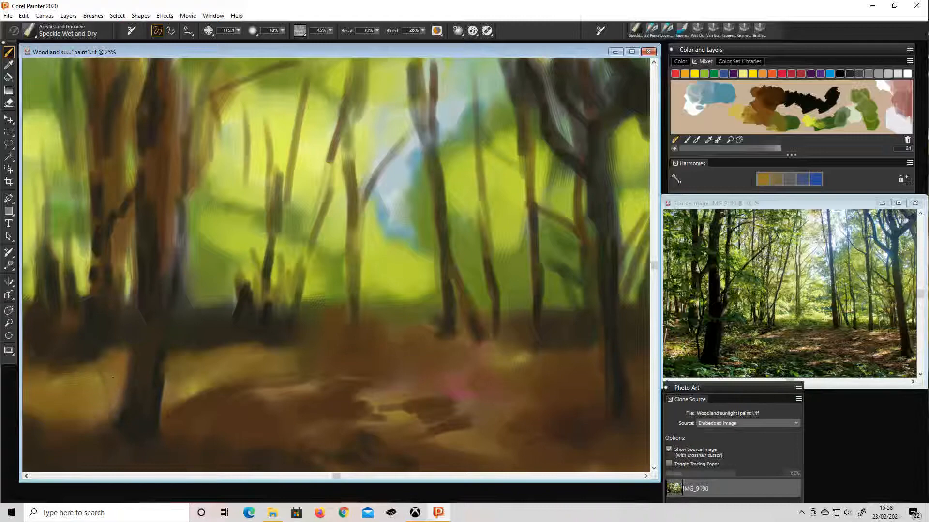
{"action": "mouse_move", "coordinate": [113, 377]}
{"action": "left_mouse_down"}
{"action": "mouse_move", "coordinate": [37, 338]}
{"action": "mouse_move", "coordinate": [64, 323]}
{"action": "left_mouse_up"}
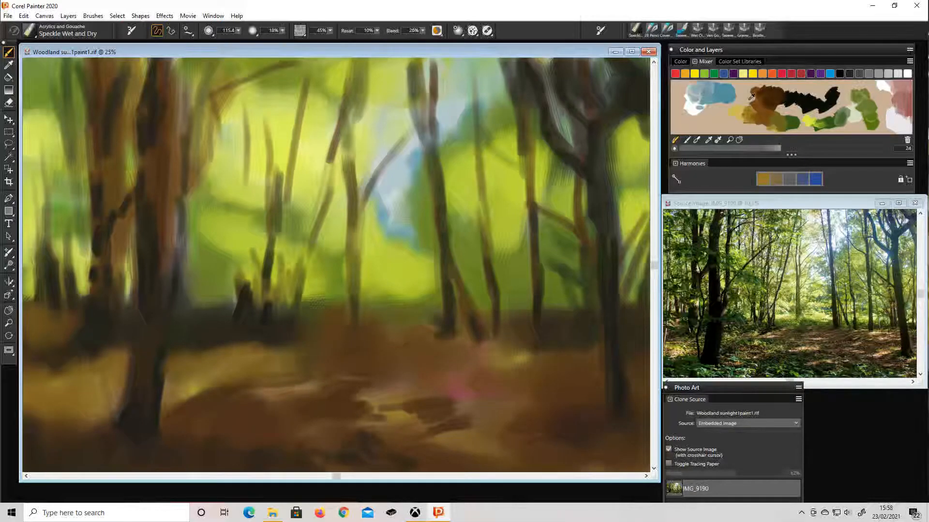
Pick yellow-green from the mixer and paint foliage light along the horizon, over the left trunks and between the upper right branches.
{"action": "left_click", "coordinate": [813, 128]}
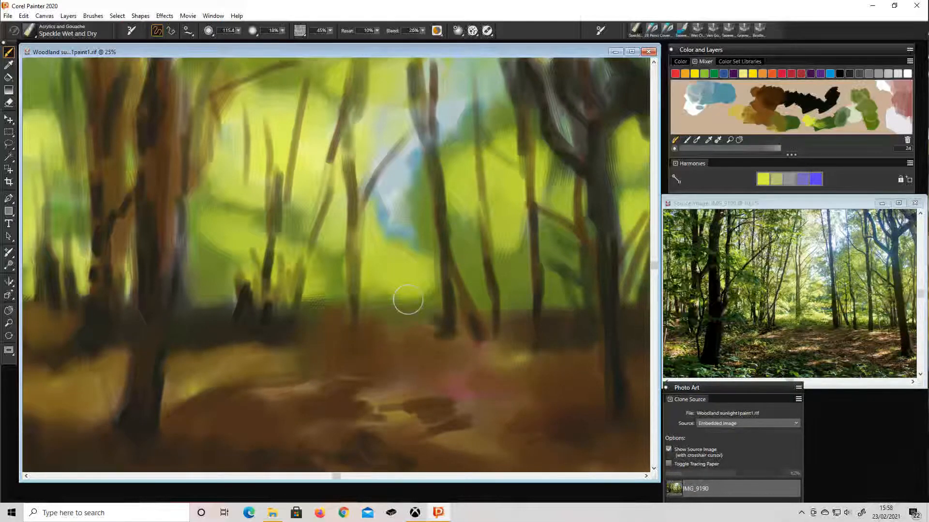
{"action": "mouse_move", "coordinate": [392, 300]}
{"action": "left_mouse_down"}
{"action": "mouse_move", "coordinate": [371, 292]}
{"action": "mouse_move", "coordinate": [415, 304]}
{"action": "mouse_move", "coordinate": [439, 292]}
{"action": "mouse_move", "coordinate": [438, 277]}
{"action": "mouse_move", "coordinate": [476, 283]}
{"action": "mouse_move", "coordinate": [473, 271]}
{"action": "mouse_move", "coordinate": [490, 290]}
{"action": "mouse_move", "coordinate": [468, 260]}
{"action": "mouse_move", "coordinate": [499, 275]}
{"action": "mouse_move", "coordinate": [520, 302]}
{"action": "mouse_move", "coordinate": [528, 280]}
{"action": "mouse_move", "coordinate": [554, 281]}
{"action": "mouse_move", "coordinate": [559, 304]}
{"action": "mouse_move", "coordinate": [569, 300]}
{"action": "mouse_move", "coordinate": [562, 288]}
{"action": "mouse_move", "coordinate": [563, 303]}
{"action": "mouse_move", "coordinate": [570, 291]}
{"action": "mouse_move", "coordinate": [581, 304]}
{"action": "mouse_move", "coordinate": [624, 294]}
{"action": "left_mouse_up"}
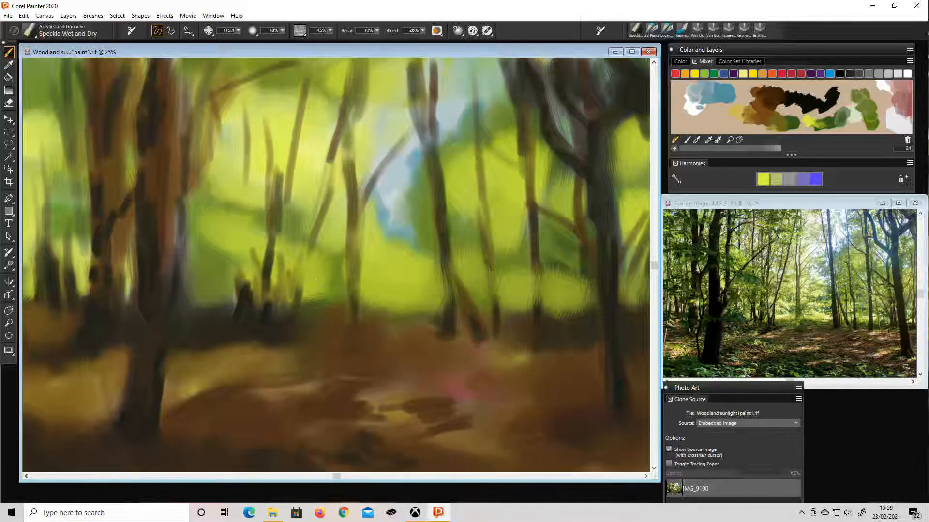
{"action": "mouse_move", "coordinate": [240, 291]}
{"action": "left_mouse_down"}
{"action": "mouse_move", "coordinate": [200, 291]}
{"action": "mouse_move", "coordinate": [189, 233]}
{"action": "mouse_move", "coordinate": [154, 265]}
{"action": "mouse_move", "coordinate": [157, 233]}
{"action": "mouse_move", "coordinate": [172, 214]}
{"action": "mouse_move", "coordinate": [202, 225]}
{"action": "mouse_move", "coordinate": [184, 200]}
{"action": "mouse_move", "coordinate": [177, 215]}
{"action": "mouse_move", "coordinate": [176, 192]}
{"action": "mouse_move", "coordinate": [172, 234]}
{"action": "mouse_move", "coordinate": [173, 92]}
{"action": "mouse_move", "coordinate": [132, 130]}
{"action": "mouse_move", "coordinate": [137, 153]}
{"action": "mouse_move", "coordinate": [138, 86]}
{"action": "left_mouse_up"}
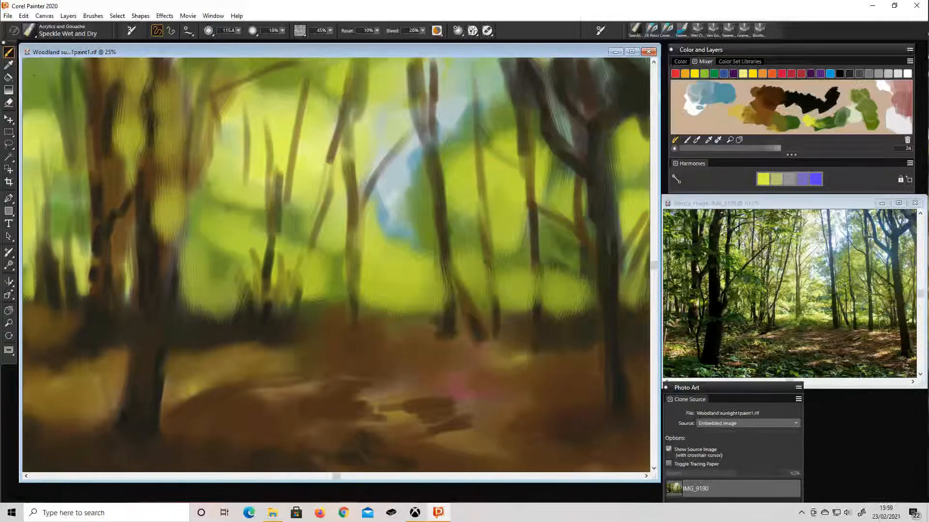
{"action": "mouse_move", "coordinate": [34, 64]}
{"action": "left_mouse_down"}
{"action": "mouse_move", "coordinate": [31, 84]}
{"action": "mouse_move", "coordinate": [44, 71]}
{"action": "mouse_move", "coordinate": [83, 89]}
{"action": "left_mouse_up"}
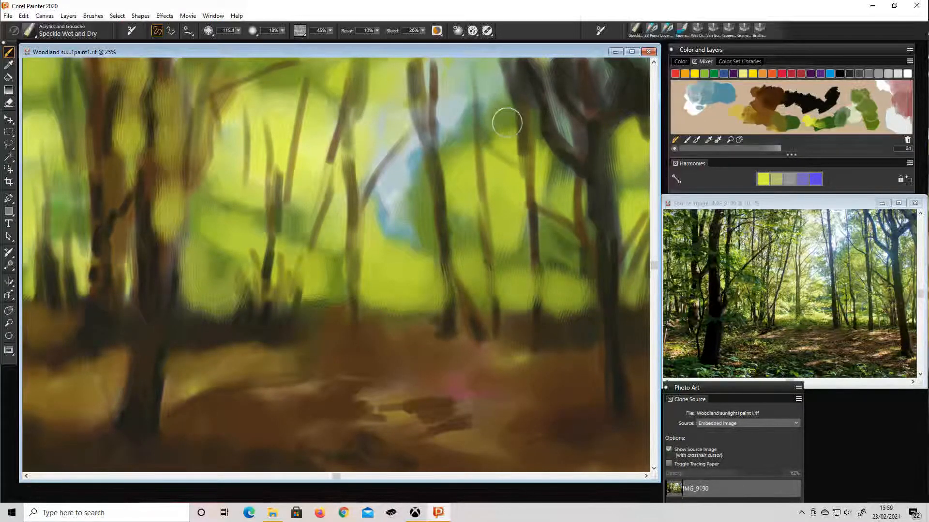
{"action": "mouse_move", "coordinate": [519, 74]}
{"action": "left_mouse_down"}
{"action": "mouse_move", "coordinate": [545, 80]}
{"action": "mouse_move", "coordinate": [554, 72]}
{"action": "mouse_move", "coordinate": [559, 145]}
{"action": "mouse_move", "coordinate": [576, 130]}
{"action": "mouse_move", "coordinate": [594, 80]}
{"action": "mouse_move", "coordinate": [605, 89]}
{"action": "mouse_move", "coordinate": [602, 73]}
{"action": "mouse_move", "coordinate": [617, 89]}
{"action": "mouse_move", "coordinate": [634, 76]}
{"action": "left_mouse_up"}
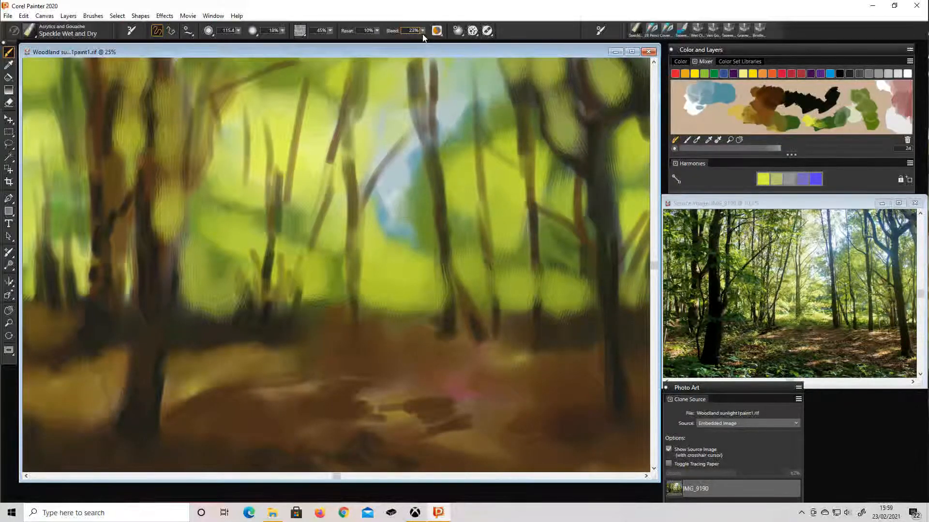
Set the brush's Bleed to 36% and soften the upper middle tree trunks with yellow-green strokes.
{"action": "left_click_drag", "start_coordinate": [420, 31], "coordinate": [419, 33]}
{"action": "left_click", "coordinate": [422, 31]}
{"action": "left_click_drag", "start_coordinate": [396, 42], "coordinate": [402, 44]}
{"action": "mouse_move", "coordinate": [401, 72]}
{"action": "left_mouse_down"}
{"action": "mouse_move", "coordinate": [410, 90]}
{"action": "mouse_move", "coordinate": [411, 63]}
{"action": "left_mouse_up"}
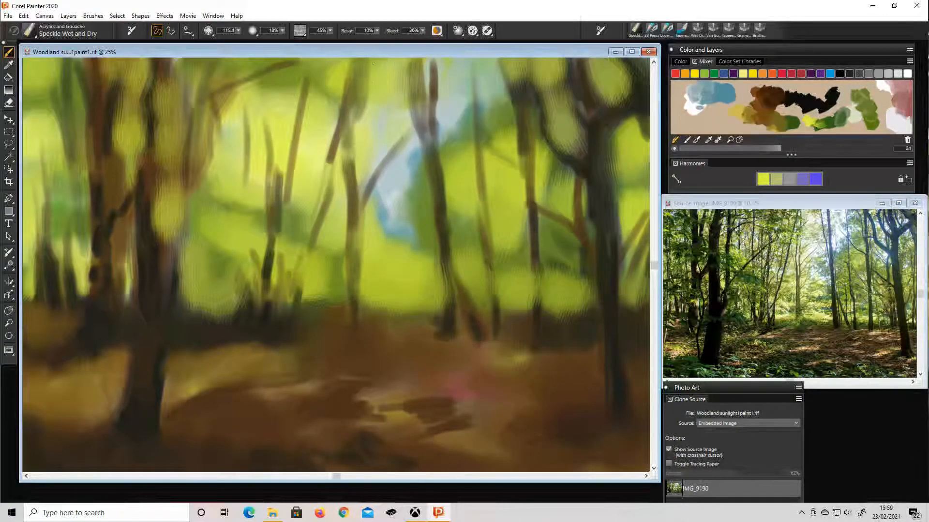
{"action": "left_click_drag", "start_coordinate": [346, 108], "coordinate": [354, 165]}
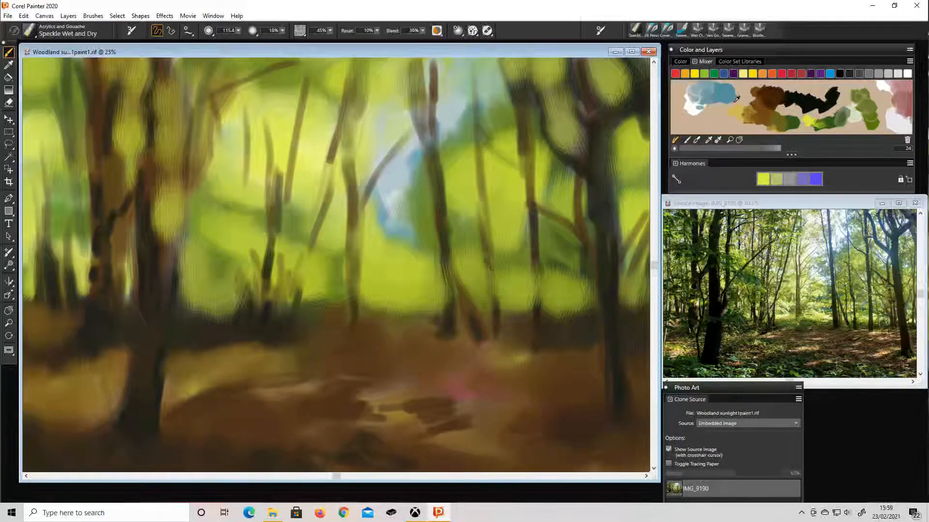
Pick blue from the mixer and blend it around the sky gap and the upper part of the middle tree.
{"action": "left_click", "coordinate": [703, 100]}
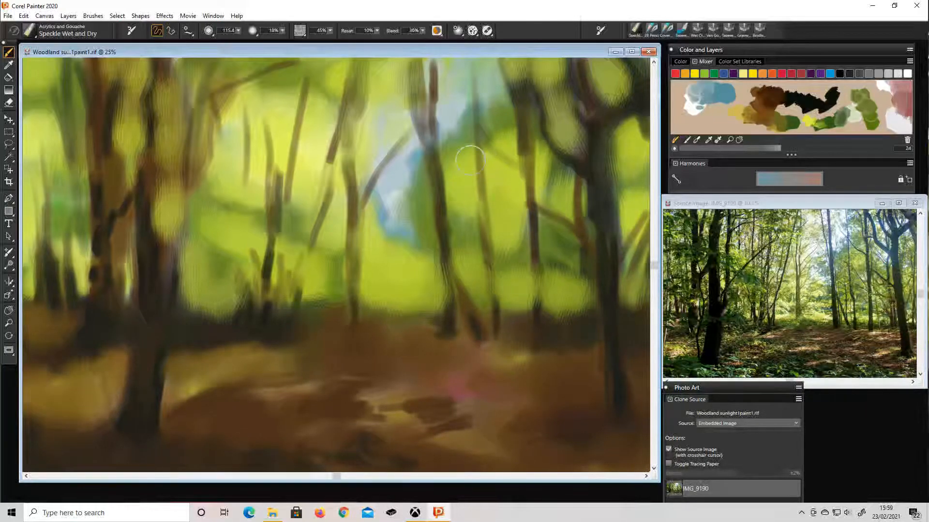
{"action": "mouse_move", "coordinate": [451, 141]}
{"action": "left_mouse_down"}
{"action": "mouse_move", "coordinate": [441, 136]}
{"action": "mouse_move", "coordinate": [429, 150]}
{"action": "left_mouse_up"}
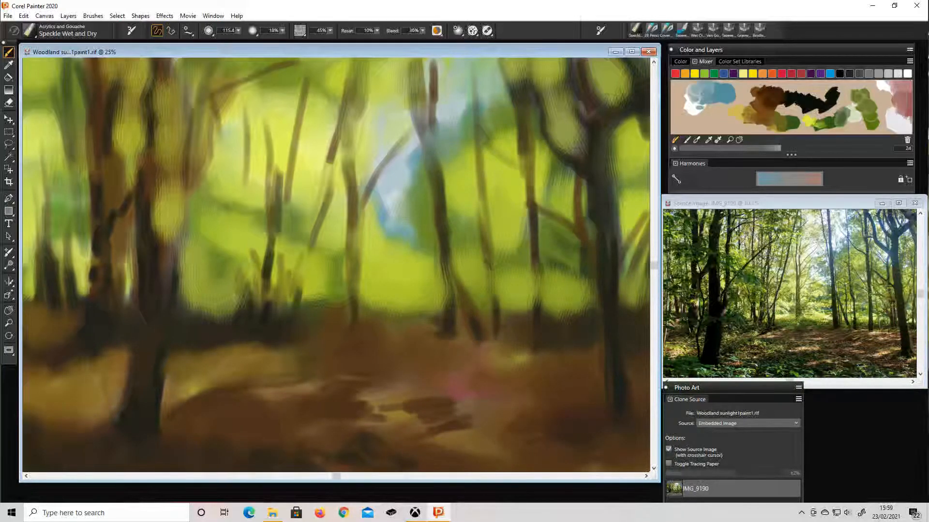
{"action": "mouse_move", "coordinate": [415, 115]}
{"action": "left_mouse_down"}
{"action": "mouse_move", "coordinate": [413, 93]}
{"action": "mouse_move", "coordinate": [439, 71]}
{"action": "left_mouse_up"}
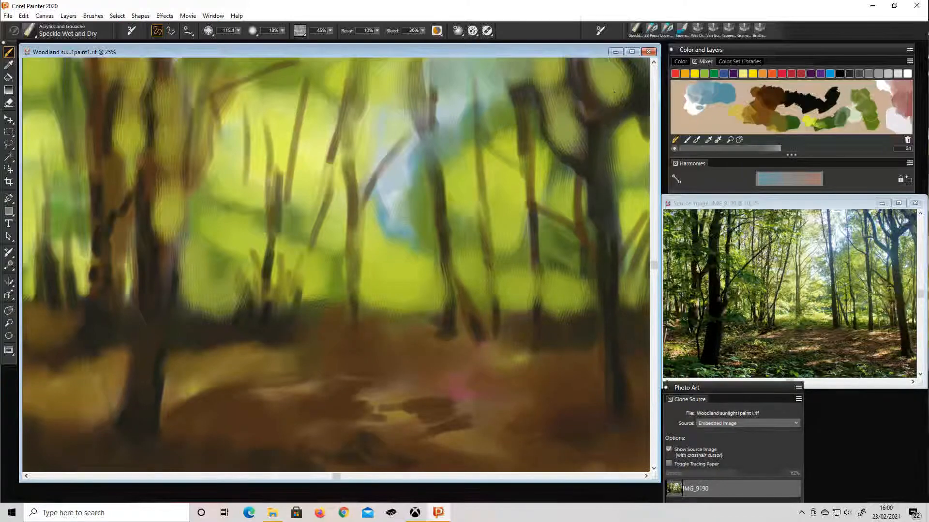
Pick white from the mixer and dab soft round light spots among the right branches, the sky gap and the left foliage.
{"action": "left_click", "coordinate": [689, 112]}
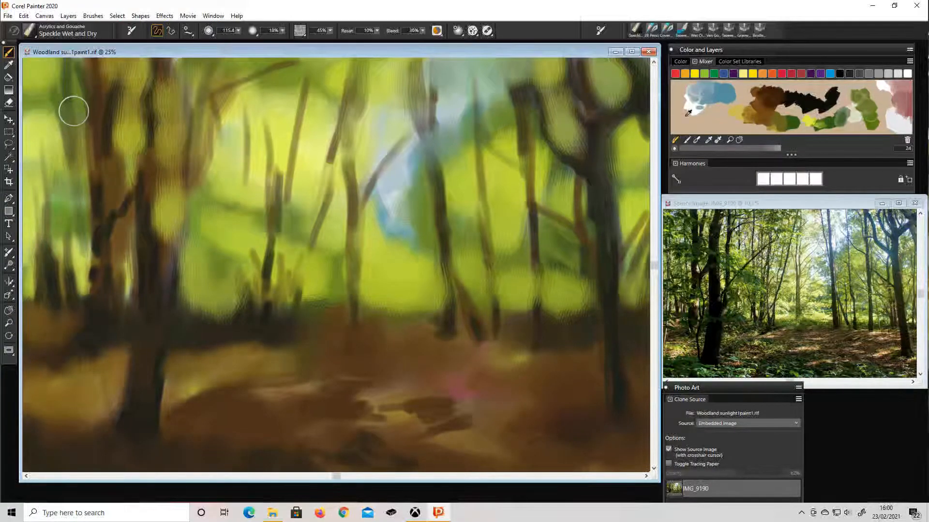
{"action": "mouse_move", "coordinate": [609, 103]}
{"action": "left_mouse_down"}
{"action": "mouse_move", "coordinate": [621, 89]}
{"action": "mouse_move", "coordinate": [605, 85]}
{"action": "mouse_move", "coordinate": [559, 129]}
{"action": "mouse_move", "coordinate": [564, 120]}
{"action": "mouse_move", "coordinate": [566, 135]}
{"action": "left_mouse_up"}
{"action": "mouse_move", "coordinate": [568, 167]}
{"action": "left_mouse_down"}
{"action": "mouse_move", "coordinate": [564, 179]}
{"action": "mouse_move", "coordinate": [547, 167]}
{"action": "mouse_move", "coordinate": [582, 173]}
{"action": "left_mouse_up"}
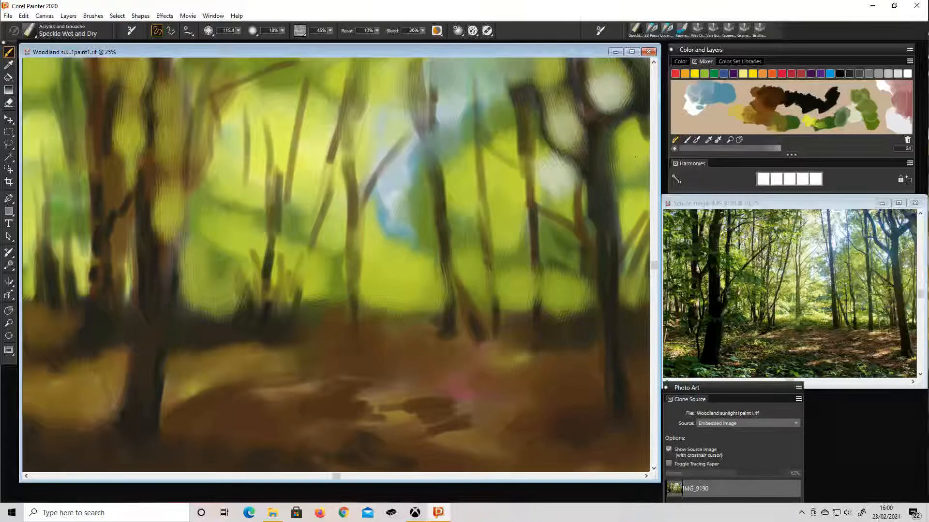
{"action": "mouse_move", "coordinate": [635, 156]}
{"action": "left_mouse_down"}
{"action": "mouse_move", "coordinate": [629, 137]}
{"action": "mouse_move", "coordinate": [631, 153]}
{"action": "mouse_move", "coordinate": [648, 157]}
{"action": "mouse_move", "coordinate": [636, 154]}
{"action": "mouse_move", "coordinate": [648, 220]}
{"action": "left_mouse_up"}
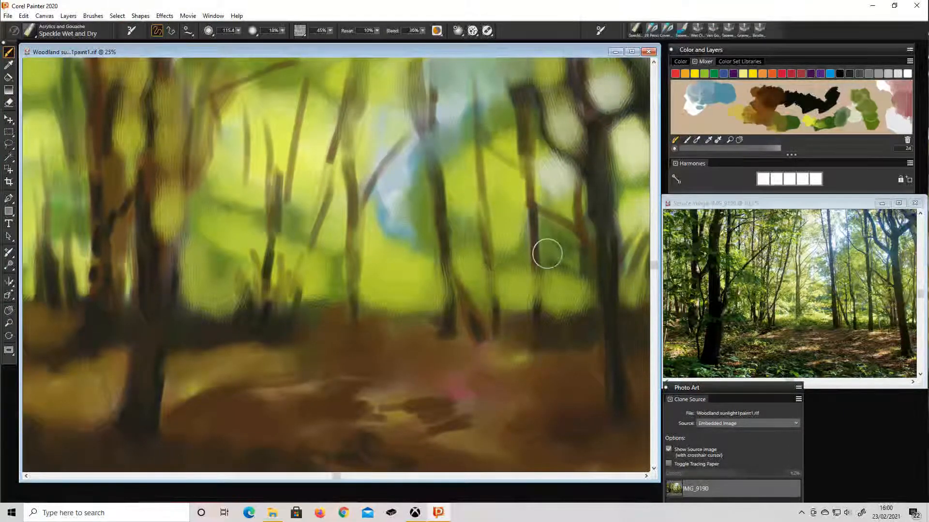
{"action": "mouse_move", "coordinate": [508, 254]}
{"action": "left_mouse_down"}
{"action": "mouse_move", "coordinate": [501, 229]}
{"action": "mouse_move", "coordinate": [505, 242]}
{"action": "mouse_move", "coordinate": [486, 237]}
{"action": "mouse_move", "coordinate": [489, 222]}
{"action": "mouse_move", "coordinate": [469, 232]}
{"action": "mouse_move", "coordinate": [472, 215]}
{"action": "mouse_move", "coordinate": [492, 219]}
{"action": "mouse_move", "coordinate": [490, 185]}
{"action": "mouse_move", "coordinate": [505, 199]}
{"action": "left_mouse_up"}
{"action": "mouse_move", "coordinate": [561, 181]}
{"action": "left_mouse_down"}
{"action": "mouse_move", "coordinate": [535, 126]}
{"action": "mouse_move", "coordinate": [508, 166]}
{"action": "left_mouse_up"}
{"action": "mouse_move", "coordinate": [407, 198]}
{"action": "left_mouse_down"}
{"action": "mouse_move", "coordinate": [419, 224]}
{"action": "mouse_move", "coordinate": [396, 227]}
{"action": "mouse_move", "coordinate": [404, 184]}
{"action": "mouse_move", "coordinate": [364, 216]}
{"action": "mouse_move", "coordinate": [370, 186]}
{"action": "mouse_move", "coordinate": [351, 167]}
{"action": "mouse_move", "coordinate": [367, 137]}
{"action": "mouse_move", "coordinate": [345, 132]}
{"action": "left_mouse_up"}
{"action": "left_click_drag", "start_coordinate": [322, 147], "coordinate": [299, 146]}
{"action": "mouse_move", "coordinate": [223, 134]}
{"action": "left_mouse_down"}
{"action": "mouse_move", "coordinate": [236, 156]}
{"action": "mouse_move", "coordinate": [201, 139]}
{"action": "mouse_move", "coordinate": [219, 179]}
{"action": "mouse_move", "coordinate": [211, 183]}
{"action": "mouse_move", "coordinate": [196, 160]}
{"action": "left_mouse_up"}
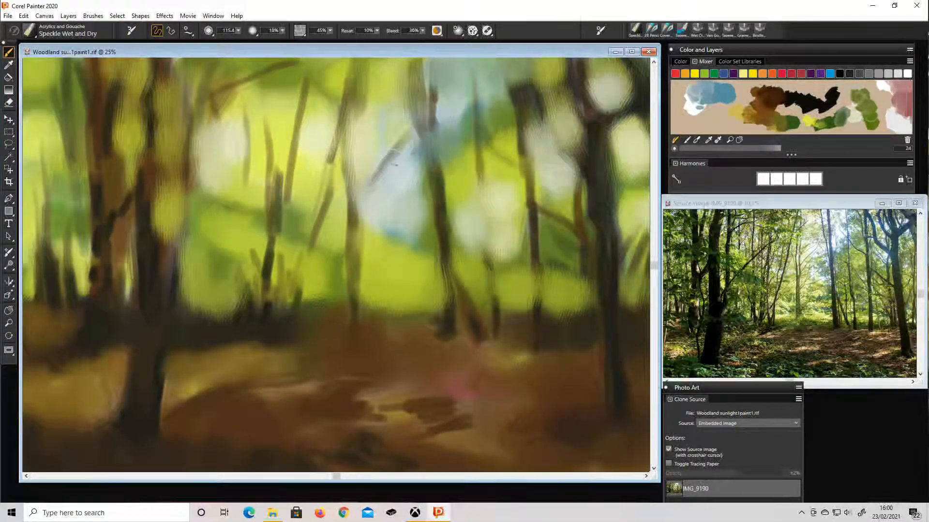
Pick blues from the mixer and glaze them over the upper foliage, from the left light spot across to the right branches.
{"action": "left_click", "coordinate": [707, 95]}
{"action": "mouse_move", "coordinate": [228, 119]}
{"action": "left_mouse_down"}
{"action": "mouse_move", "coordinate": [234, 128]}
{"action": "mouse_move", "coordinate": [249, 114]}
{"action": "mouse_move", "coordinate": [253, 159]}
{"action": "mouse_move", "coordinate": [245, 177]}
{"action": "mouse_move", "coordinate": [213, 186]}
{"action": "mouse_move", "coordinate": [187, 166]}
{"action": "mouse_move", "coordinate": [195, 126]}
{"action": "left_mouse_up"}
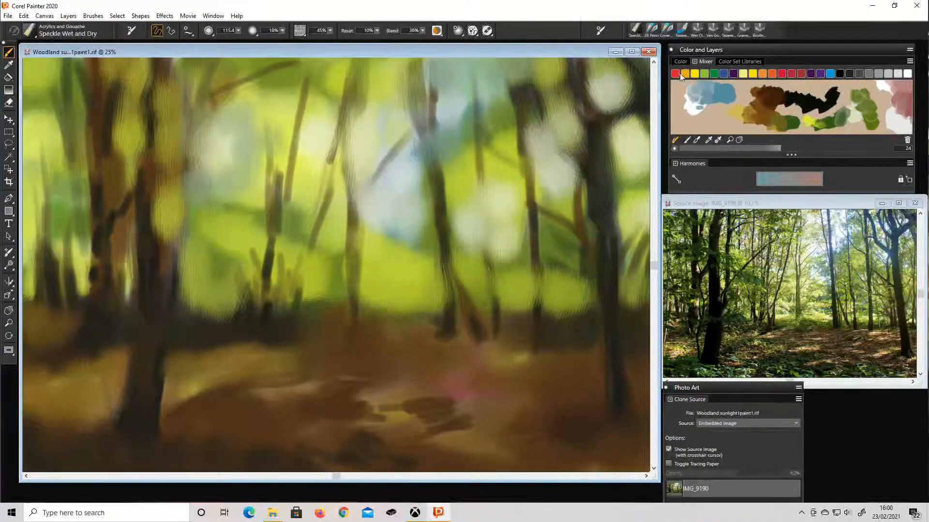
{"action": "left_click", "coordinate": [719, 96]}
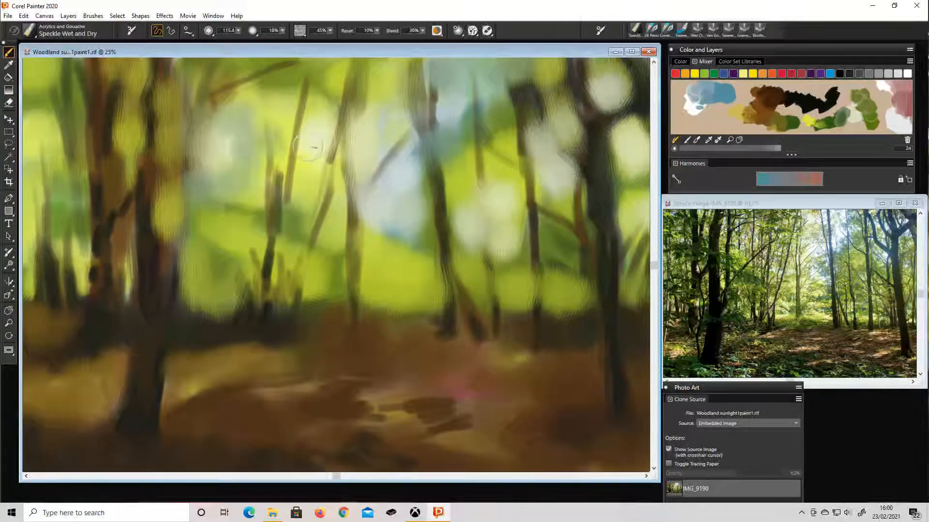
{"action": "mouse_move", "coordinate": [285, 112]}
{"action": "left_mouse_down"}
{"action": "mouse_move", "coordinate": [278, 104]}
{"action": "mouse_move", "coordinate": [295, 96]}
{"action": "mouse_move", "coordinate": [275, 89]}
{"action": "mouse_move", "coordinate": [250, 97]}
{"action": "mouse_move", "coordinate": [271, 138]}
{"action": "left_mouse_up"}
{"action": "mouse_move", "coordinate": [368, 92]}
{"action": "left_mouse_down"}
{"action": "mouse_move", "coordinate": [369, 106]}
{"action": "mouse_move", "coordinate": [364, 91]}
{"action": "mouse_move", "coordinate": [400, 107]}
{"action": "mouse_move", "coordinate": [408, 125]}
{"action": "mouse_move", "coordinate": [425, 94]}
{"action": "left_mouse_up"}
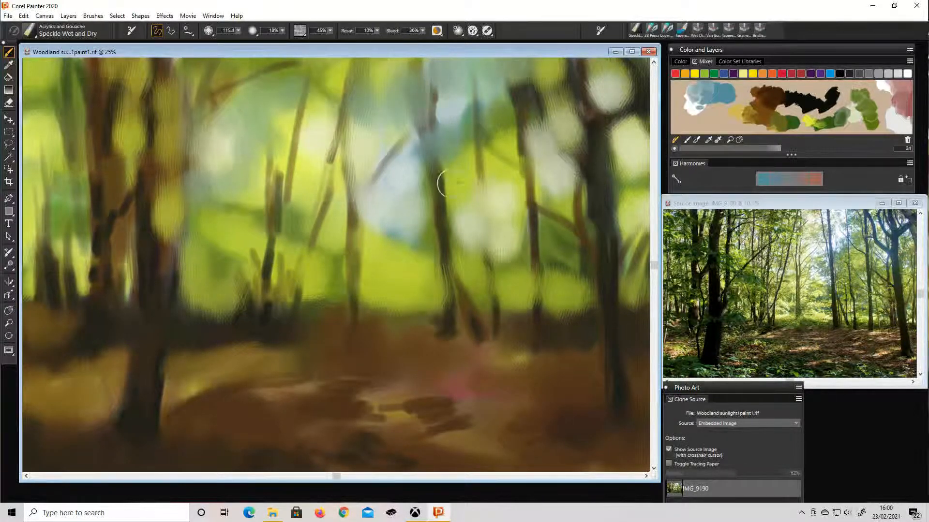
{"action": "mouse_move", "coordinate": [455, 173]}
{"action": "left_mouse_down"}
{"action": "mouse_move", "coordinate": [486, 139]}
{"action": "mouse_move", "coordinate": [499, 150]}
{"action": "mouse_move", "coordinate": [520, 141]}
{"action": "mouse_move", "coordinate": [547, 88]}
{"action": "mouse_move", "coordinate": [572, 76]}
{"action": "left_mouse_up"}
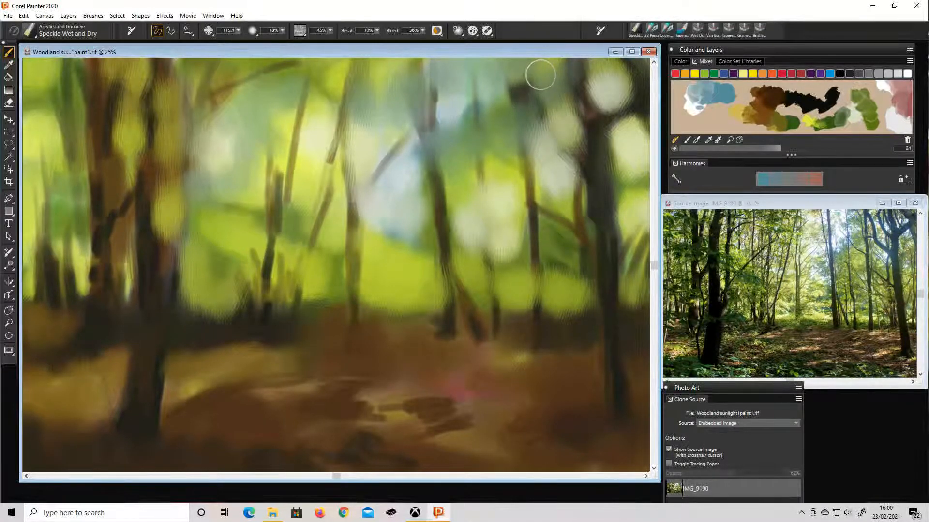
{"action": "left_click_drag", "start_coordinate": [523, 143], "coordinate": [509, 165]}
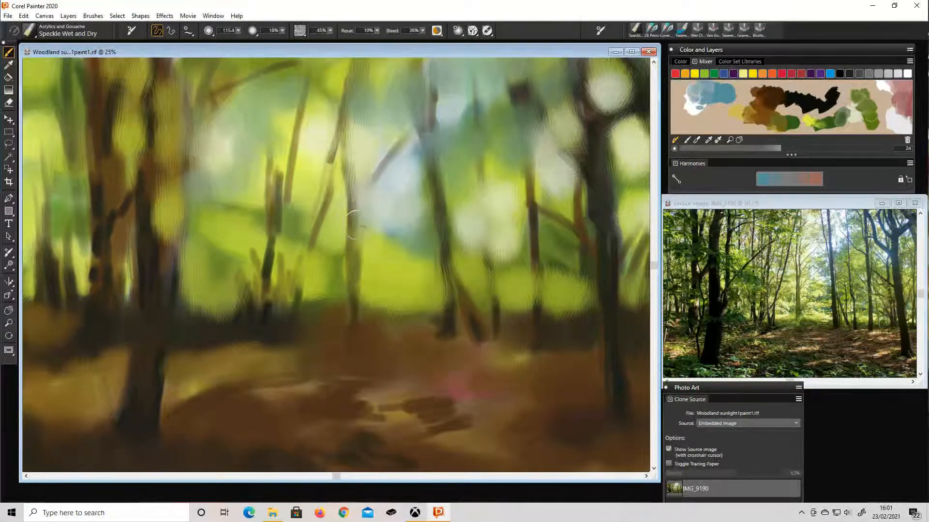
{"action": "left_click_drag", "start_coordinate": [338, 173], "coordinate": [338, 201]}
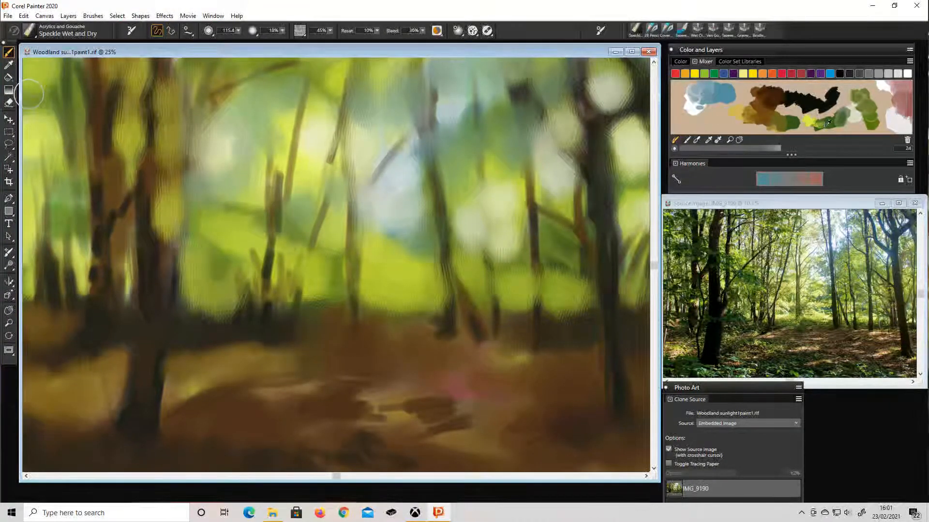
Sample yellow-green in the mixer and apply a fresh patch of it on the empty area below the blue and white.
{"action": "left_click", "coordinate": [810, 126]}
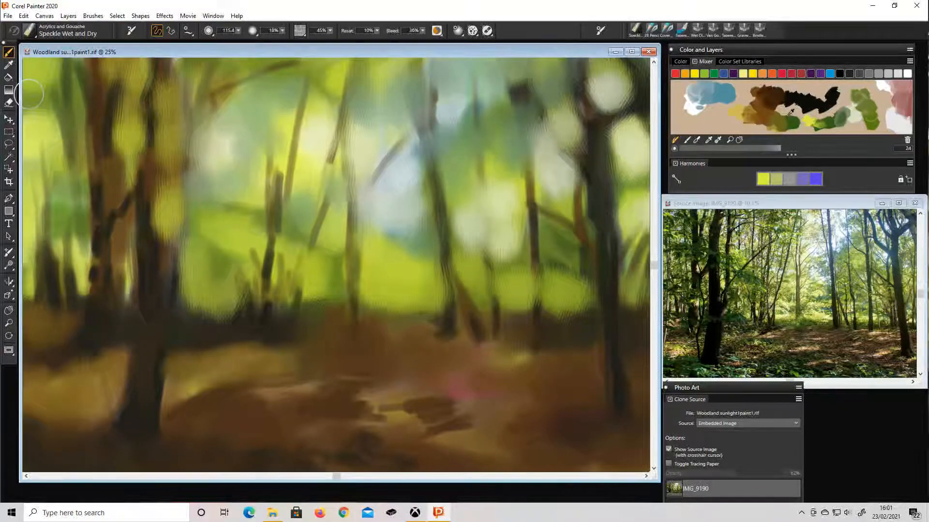
{"action": "left_click", "coordinate": [687, 140]}
{"action": "left_click", "coordinate": [700, 126]}
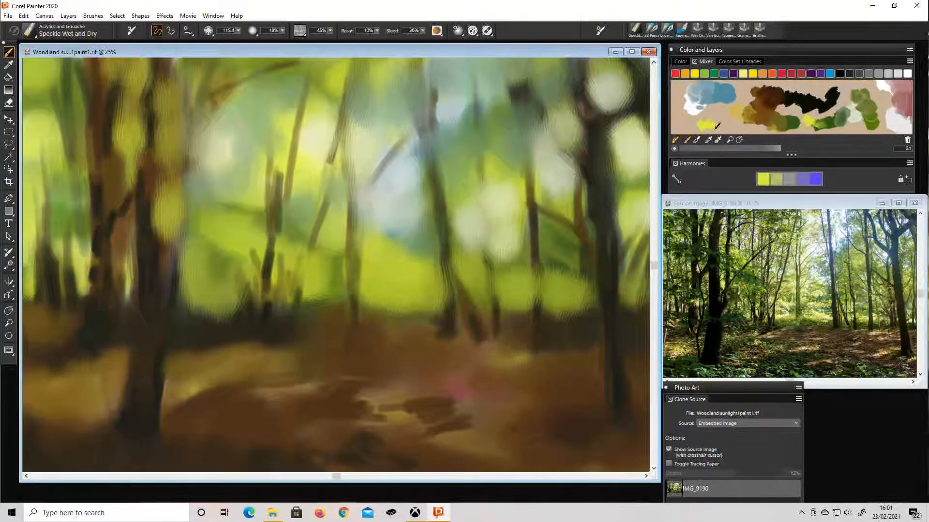
{"action": "left_click_drag", "start_coordinate": [718, 126], "coordinate": [715, 127]}
Sample white in the mixer and blend it into the new yellow-green patch to mix a pale yellow.
{"action": "left_click", "coordinate": [709, 140]}
{"action": "left_click", "coordinate": [695, 116]}
{"action": "left_click", "coordinate": [687, 139]}
{"action": "left_click", "coordinate": [694, 126]}
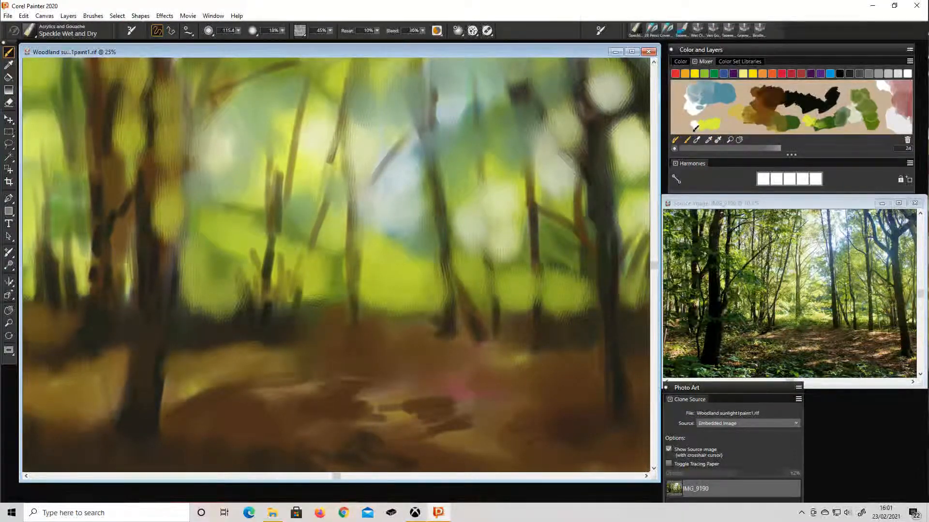
{"action": "left_click_drag", "start_coordinate": [695, 127], "coordinate": [699, 128]}
Sample the mixed pale yellow and brush it over the middle tree, the central foliage above the horizon and the far-left foliage.
{"action": "left_click", "coordinate": [708, 139]}
{"action": "left_click", "coordinate": [701, 128]}
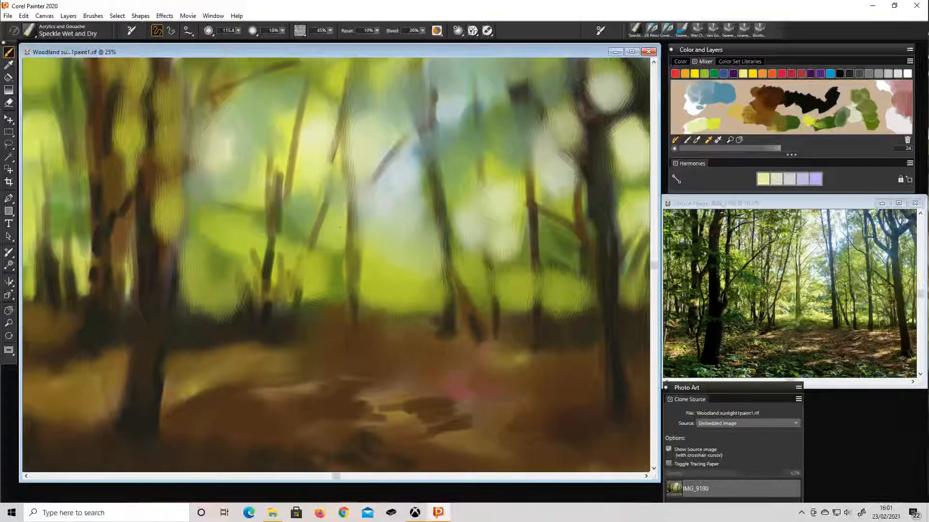
{"action": "mouse_move", "coordinate": [340, 227]}
{"action": "left_mouse_down"}
{"action": "mouse_move", "coordinate": [350, 213]}
{"action": "mouse_move", "coordinate": [323, 220]}
{"action": "left_mouse_up"}
{"action": "mouse_move", "coordinate": [341, 254]}
{"action": "left_mouse_down"}
{"action": "mouse_move", "coordinate": [358, 269]}
{"action": "mouse_move", "coordinate": [443, 270]}
{"action": "mouse_move", "coordinate": [470, 247]}
{"action": "mouse_move", "coordinate": [488, 263]}
{"action": "mouse_move", "coordinate": [522, 266]}
{"action": "left_mouse_up"}
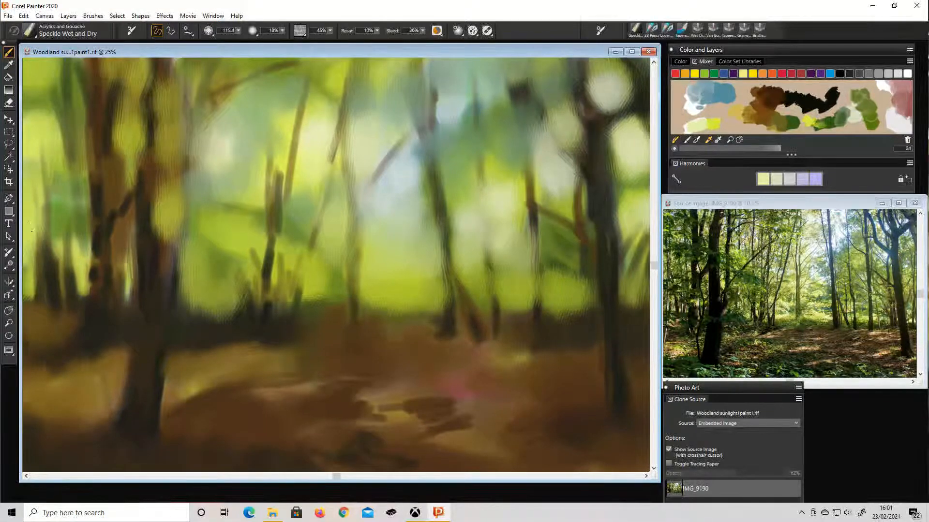
{"action": "left_click_drag", "start_coordinate": [32, 231], "coordinate": [30, 205]}
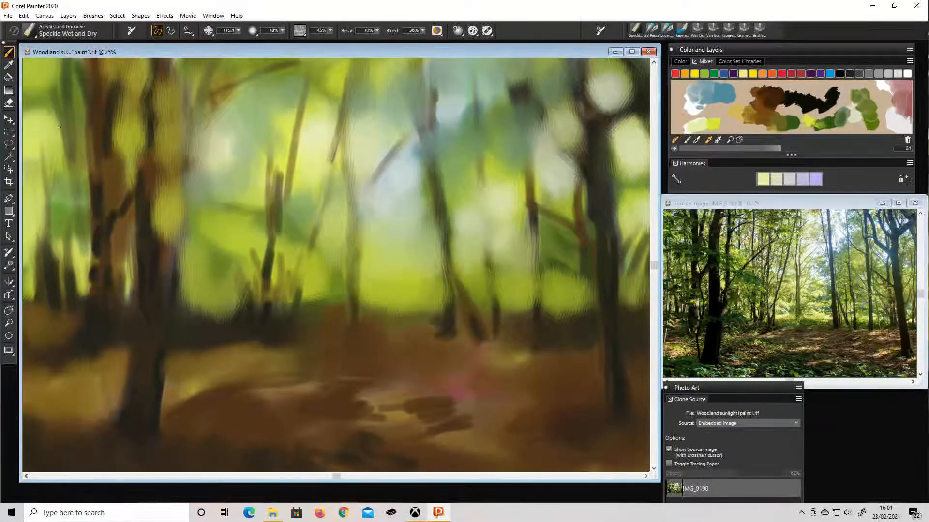
Set the brush size to 50 and the bleed to 25%, and sample a dark green from the mixer.
{"action": "mouse_move", "coordinate": [102, 94]}
{"action": "left_mouse_down"}
{"action": "mouse_move", "coordinate": [128, 60]}
{"action": "mouse_move", "coordinate": [145, 71]}
{"action": "mouse_move", "coordinate": [192, 65]}
{"action": "left_mouse_up"}
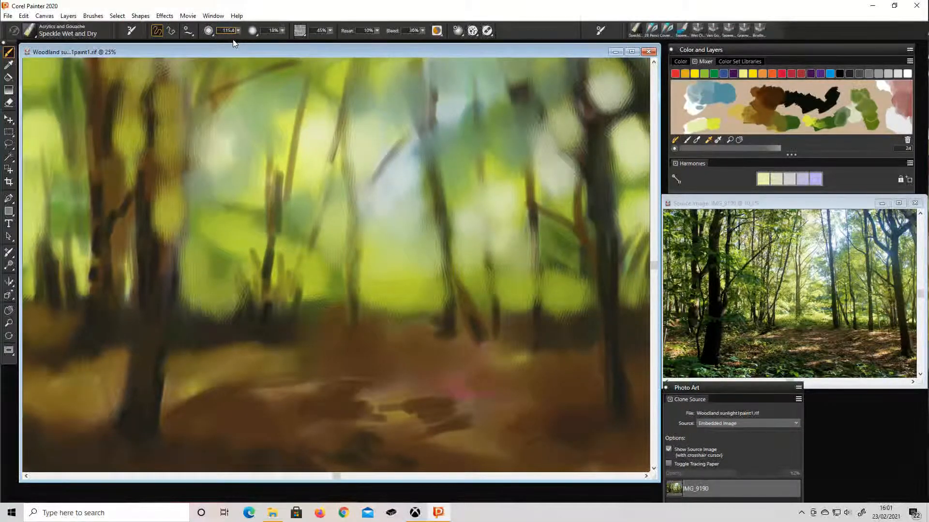
{"action": "key", "text": "BackSpace"}
{"action": "key", "text": "BackSpace"}
{"action": "key", "text": "BackSpace"}
{"action": "type", "text": "0"}
{"action": "key", "text": "Return"}
{"action": "left_click", "coordinate": [709, 140]}
{"action": "left_click", "coordinate": [829, 130]}
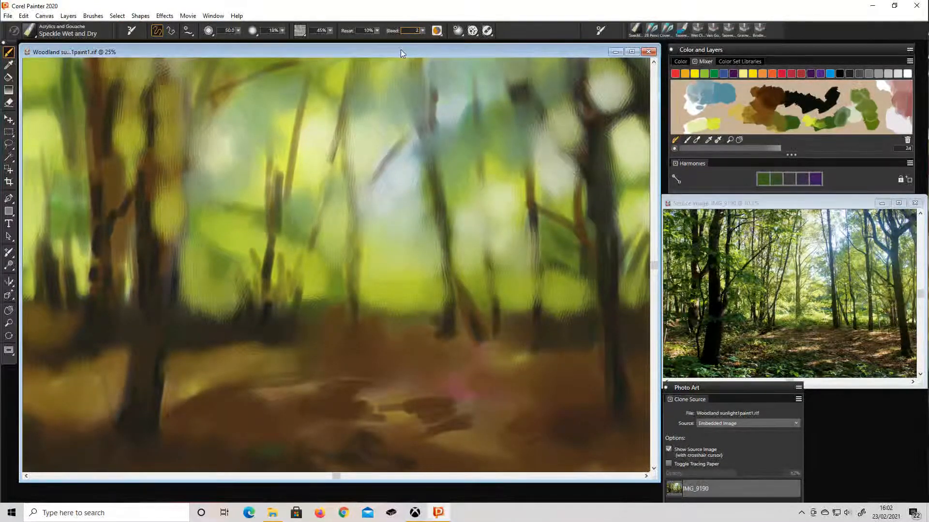
{"action": "type", "text": "5"}
{"action": "key", "text": "Return"}
Dab dark green undergrowth along the lower foreground, toggling the tracing paper to compare the painting with the photo.
{"action": "key", "text": "ctrl+t"}
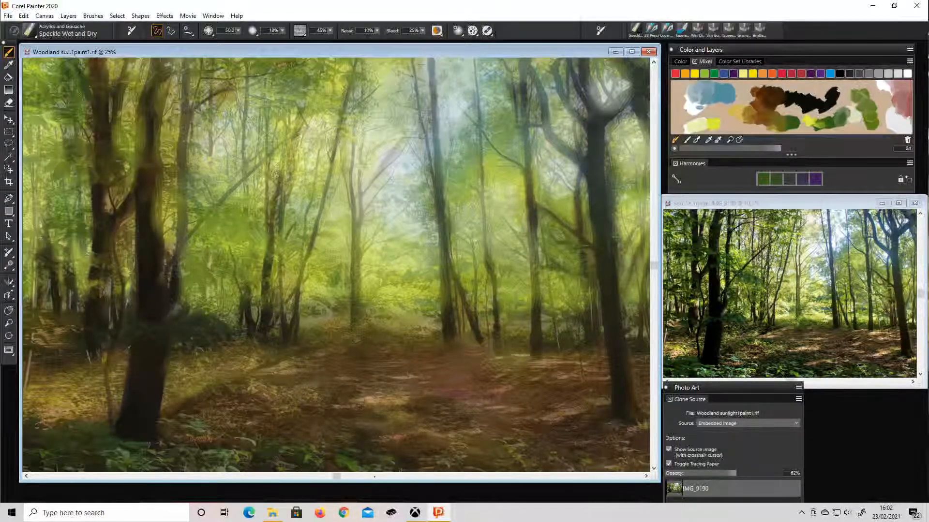
{"action": "key", "text": "ctrl+t"}
{"action": "key", "text": "ctrl+t"}
{"action": "key", "text": "ctrl+t"}
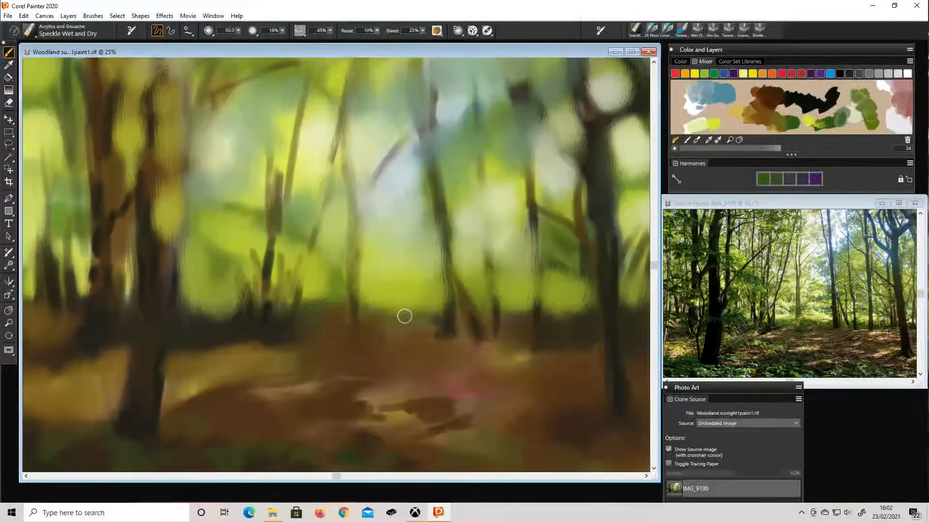
{"action": "key", "text": "ctrl+t"}
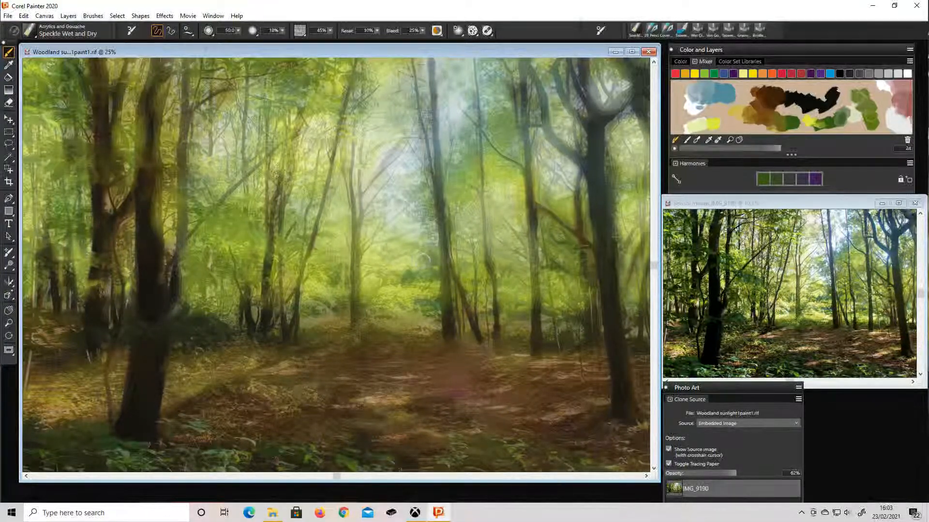
{"action": "key", "text": "ctrl+t"}
{"action": "key", "text": "ctrl+t"}
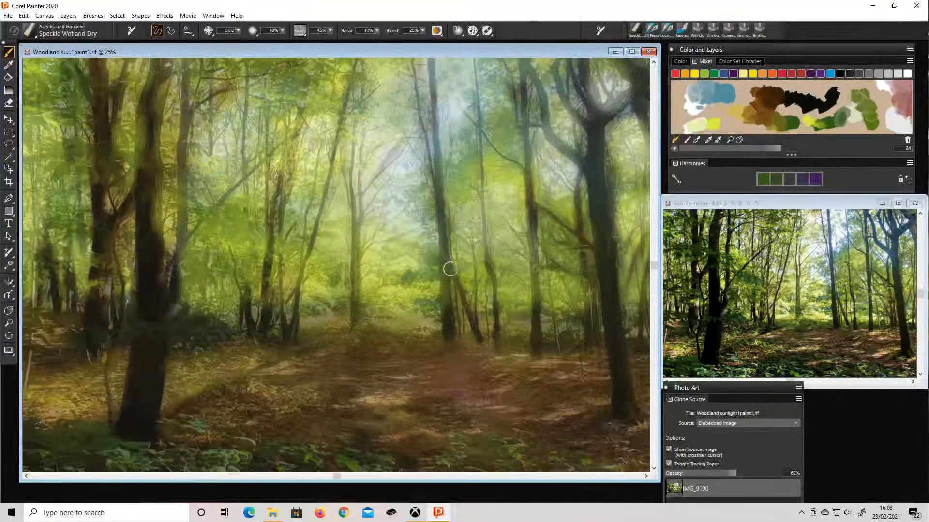
Dab green foliage clumps behind the central trees and across the left side, checking their positions against the tracing paper.
{"action": "key", "text": "ctrl+t"}
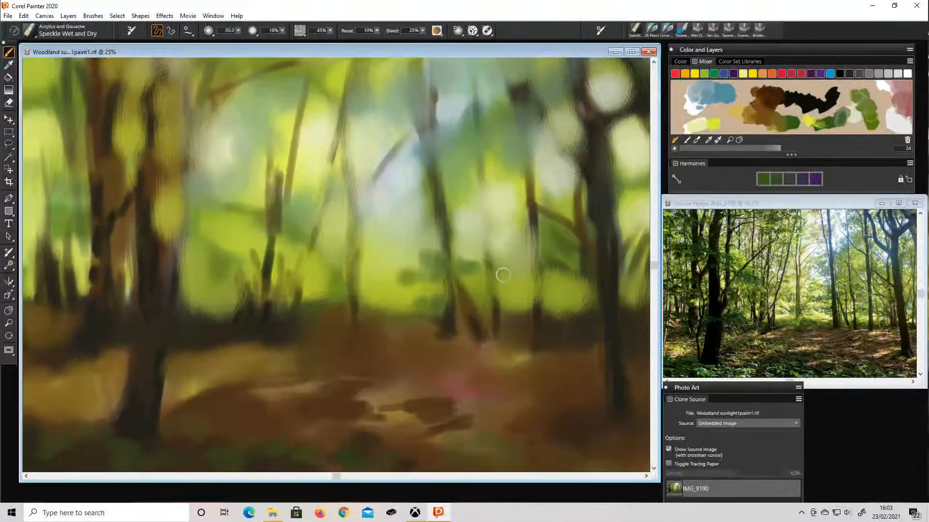
{"action": "key", "text": "ctrl+t"}
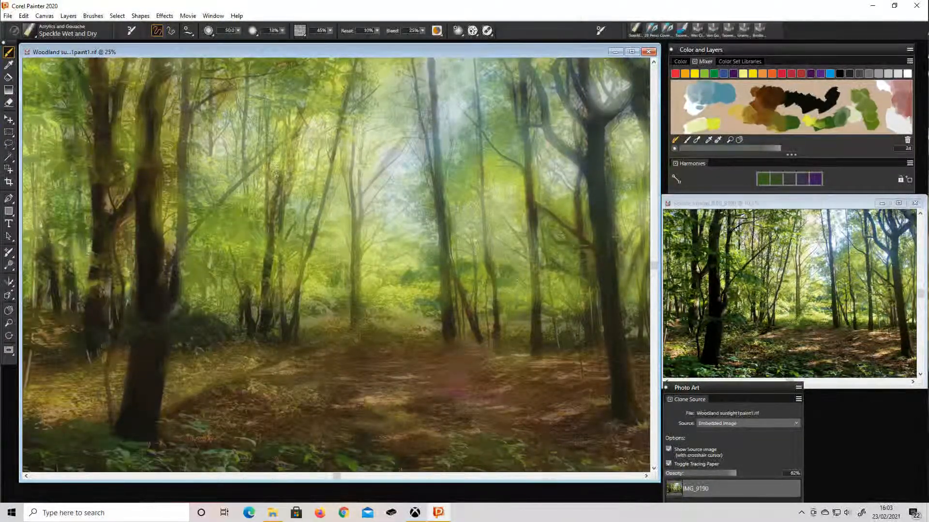
{"action": "key", "text": "ctrl+t"}
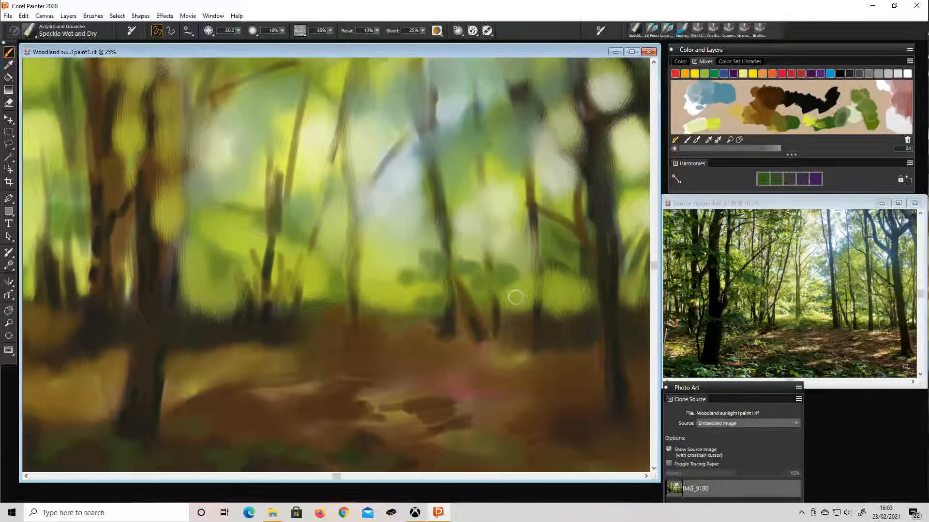
{"action": "key", "text": "ctrl+t"}
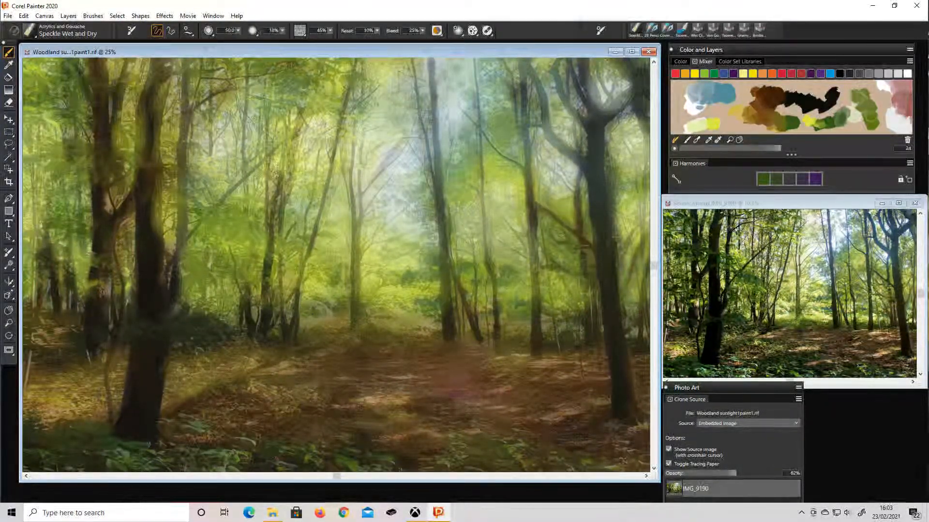
{"action": "key", "text": "ctrl+t"}
{"action": "key", "text": "ctrl+t"}
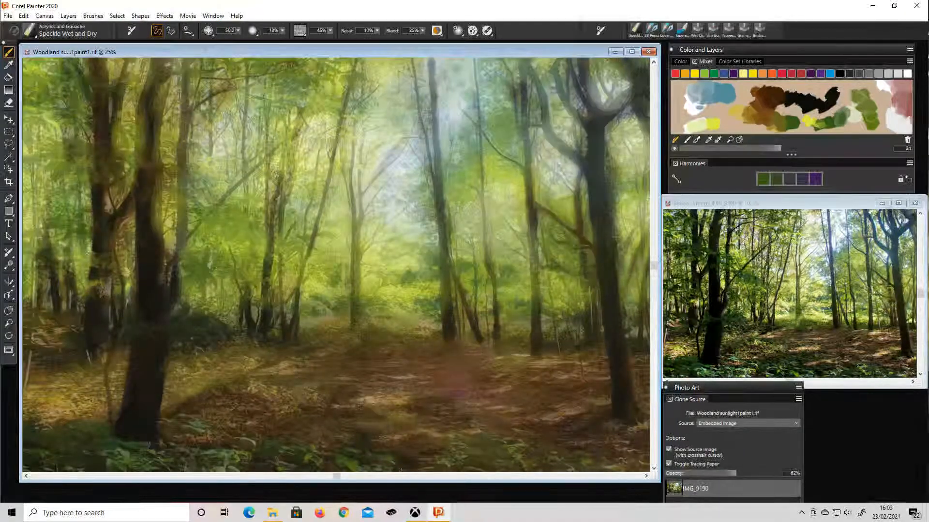
{"action": "key", "text": "ctrl+t"}
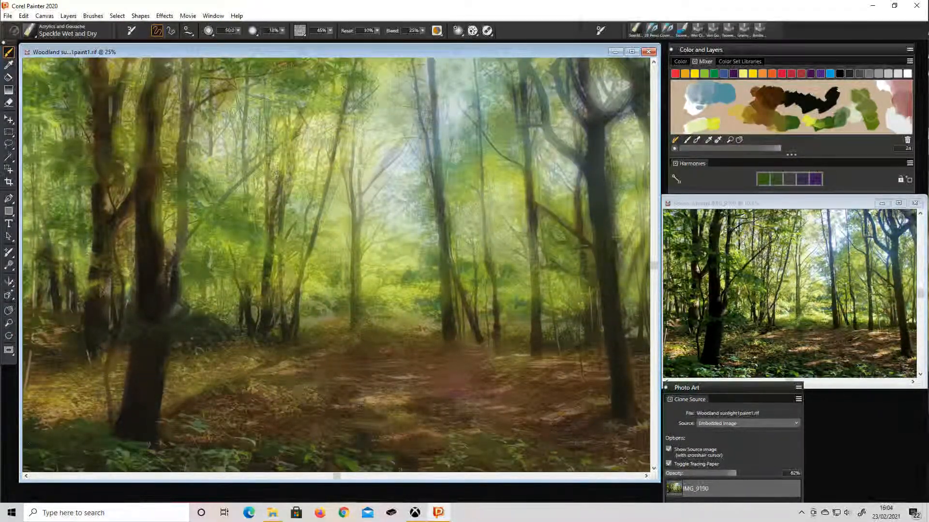
{"action": "key", "text": "ctrl+t"}
Reposition and reopen the Photo Art palette, and adjust the tracing paper opacity to 63%.
{"action": "left_click_drag", "start_coordinate": [678, 390], "coordinate": [668, 344]}
{"action": "left_click", "coordinate": [787, 341]}
{"action": "left_click", "coordinate": [815, 349]}
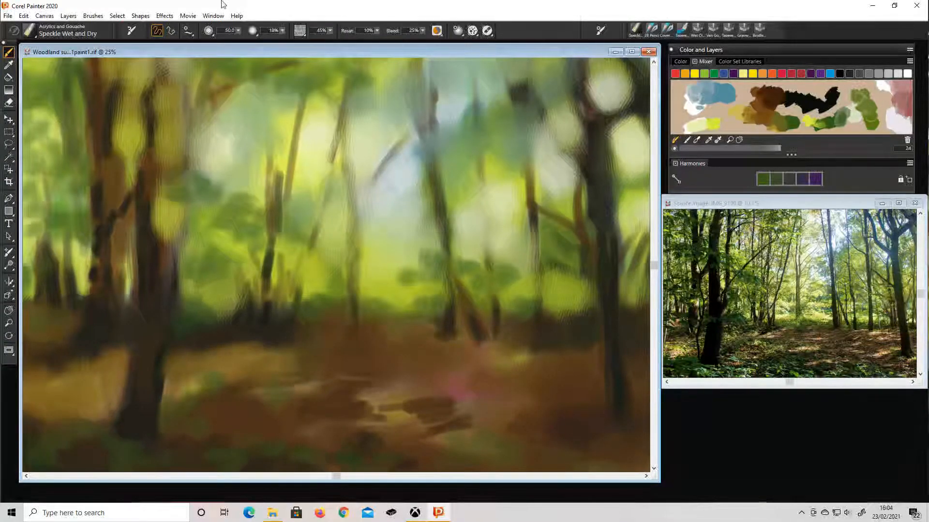
{"action": "left_click", "coordinate": [212, 16]}
{"action": "mouse_move", "coordinate": [244, 355]}
{"action": "left_click", "coordinate": [368, 105]}
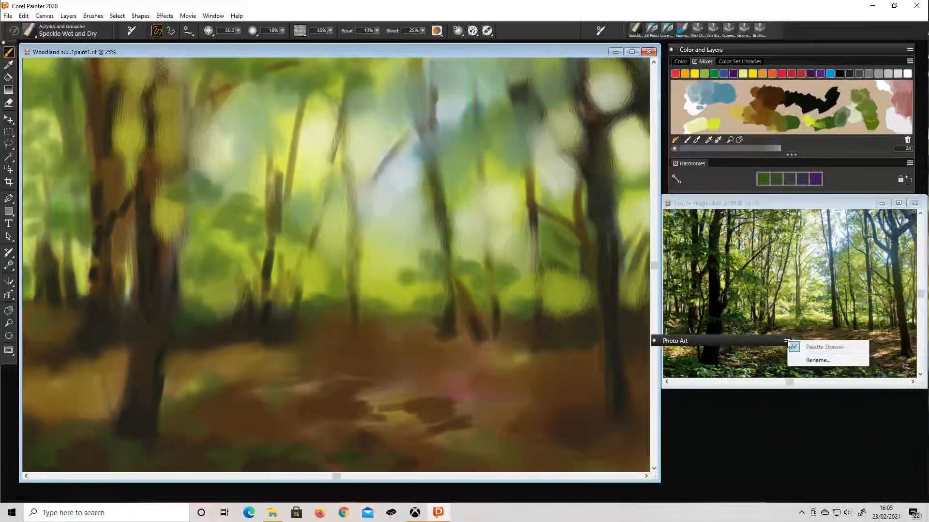
{"action": "left_click_drag", "start_coordinate": [797, 285], "coordinate": [672, 286]}
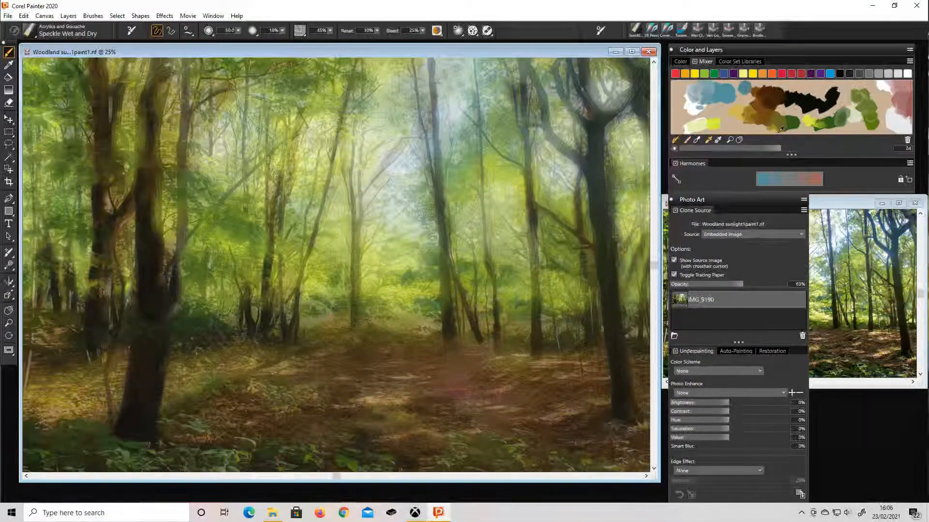
Mix a teal beside the blue patch in the mixer, then raise the tracing paper opacity to 90% and hide it.
{"action": "left_click", "coordinate": [743, 88]}
{"action": "left_click", "coordinate": [736, 93]}
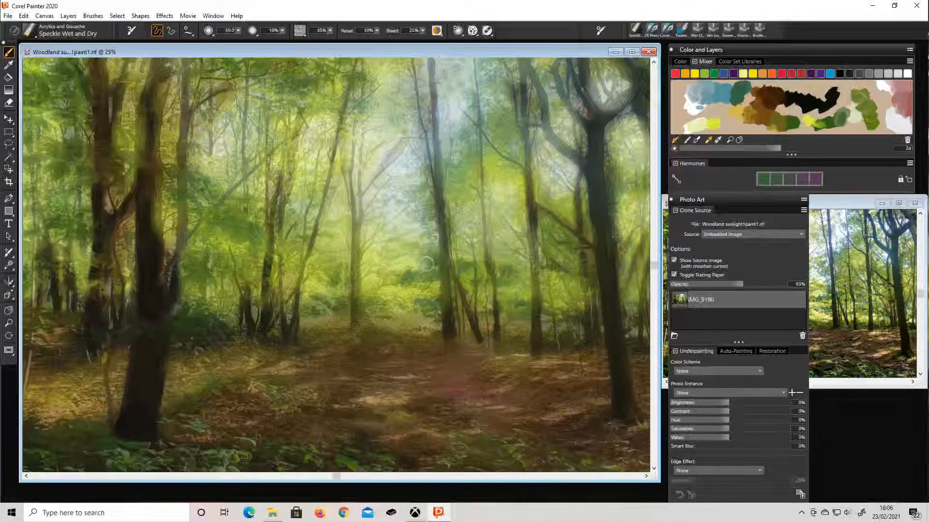
{"action": "left_click_drag", "start_coordinate": [743, 285], "coordinate": [774, 285]}
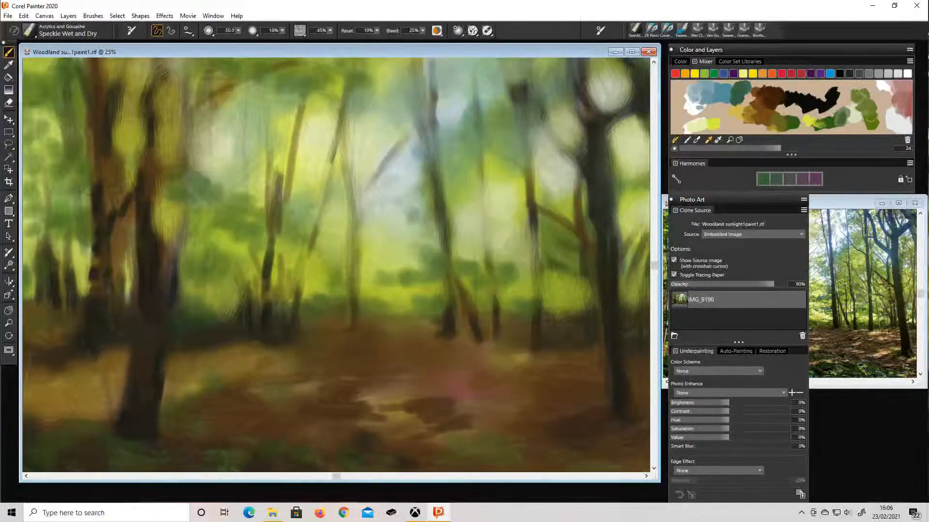
{"action": "key", "text": "ctrl+t"}
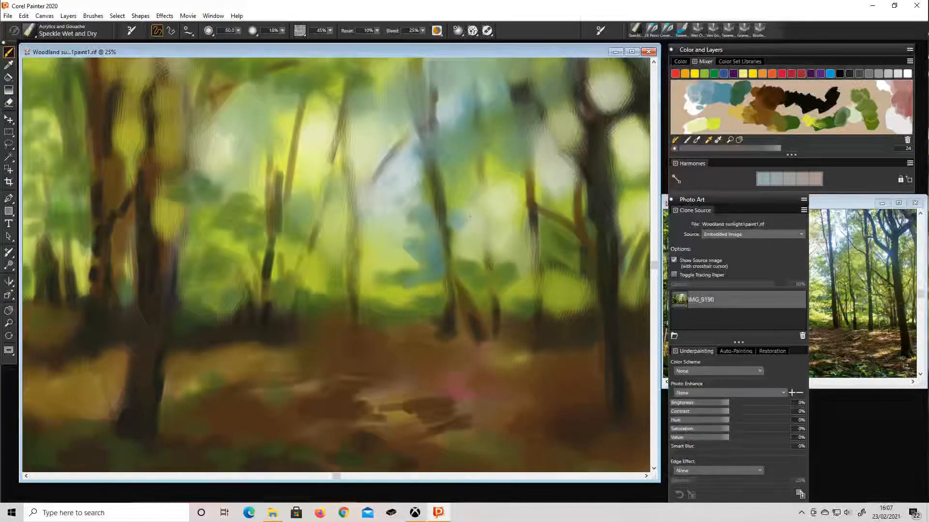
Sample light blues from the mixer and dab them into the light spots around the right-hand tree trunk.
{"action": "scroll", "coordinate": [39, 118], "scroll_direction": "up", "scroll_amount": 5}
{"action": "key", "text": "ctrl+minus"}
{"action": "scroll", "coordinate": [637, 283], "scroll_direction": "up", "scroll_amount": 4}
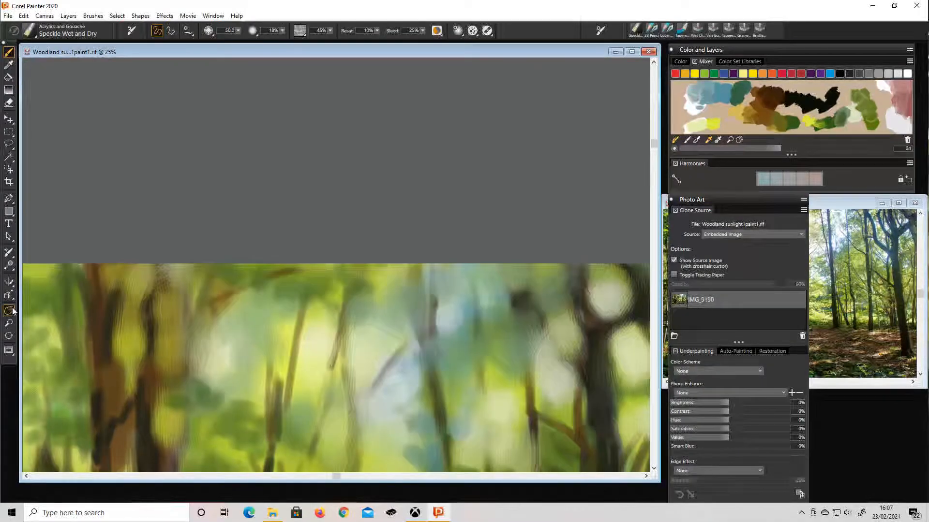
{"action": "left_click", "coordinate": [8, 310]}
{"action": "mouse_move", "coordinate": [360, 455]}
{"action": "left_mouse_down"}
{"action": "mouse_move", "coordinate": [357, 212]}
{"action": "mouse_move", "coordinate": [364, 227]}
{"action": "mouse_move", "coordinate": [363, 218]}
{"action": "left_mouse_up"}
{"action": "scroll", "coordinate": [358, 212], "scroll_direction": "down", "scroll_amount": 1}
{"action": "key", "text": "b"}
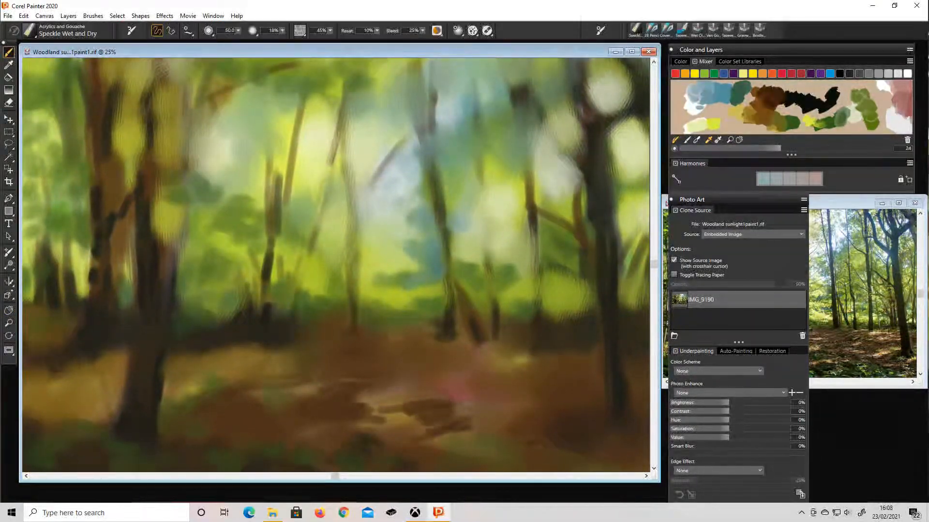
{"action": "left_click", "coordinate": [701, 104]}
{"action": "mouse_move", "coordinate": [616, 141]}
{"action": "left_mouse_down"}
{"action": "mouse_move", "coordinate": [631, 179]}
{"action": "mouse_move", "coordinate": [630, 136]}
{"action": "left_mouse_up"}
{"action": "left_click", "coordinate": [720, 94]}
{"action": "mouse_move", "coordinate": [628, 197]}
{"action": "left_mouse_down"}
{"action": "mouse_move", "coordinate": [618, 217]}
{"action": "mouse_move", "coordinate": [630, 279]}
{"action": "left_mouse_up"}
{"action": "left_click_drag", "start_coordinate": [645, 261], "coordinate": [644, 294]}
Sample yellow-green from the mixer and dab leaf highlights across the left foreground and the far-left ground.
{"action": "left_click", "coordinate": [820, 129]}
{"action": "mouse_move", "coordinate": [360, 447]}
{"action": "left_mouse_down"}
{"action": "mouse_move", "coordinate": [346, 457]}
{"action": "mouse_move", "coordinate": [266, 455]}
{"action": "left_mouse_up"}
{"action": "left_click_drag", "start_coordinate": [199, 431], "coordinate": [172, 411]}
{"action": "left_click_drag", "start_coordinate": [208, 387], "coordinate": [285, 395]}
{"action": "left_click_drag", "start_coordinate": [214, 433], "coordinate": [241, 450]}
{"action": "left_click_drag", "start_coordinate": [135, 450], "coordinate": [56, 435]}
{"action": "left_click_drag", "start_coordinate": [73, 440], "coordinate": [29, 457]}
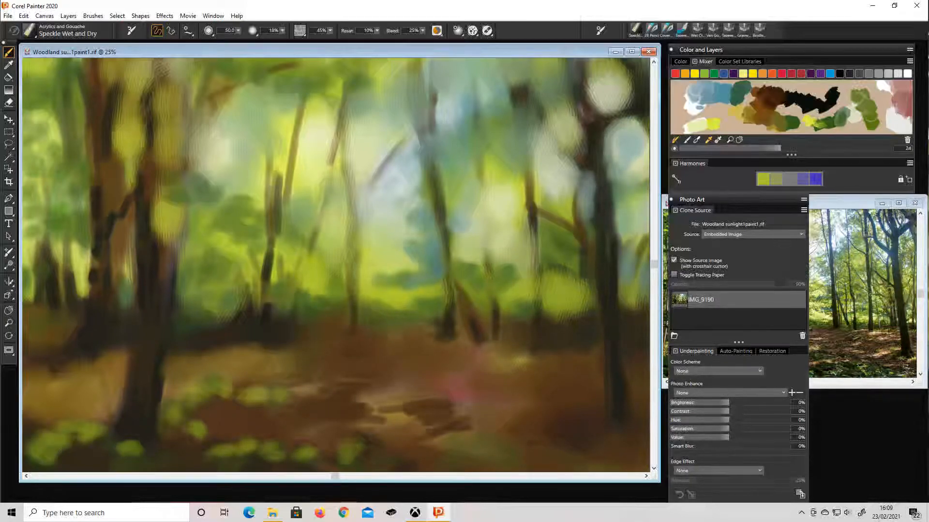
{"action": "left_click_drag", "start_coordinate": [265, 387], "coordinate": [275, 394]}
{"action": "left_click_drag", "start_coordinate": [29, 391], "coordinate": [89, 372]}
{"action": "left_click_drag", "start_coordinate": [29, 372], "coordinate": [87, 368]}
Sample a pale ochre from the mixer and dab patches of sunlight across the woodland floor.
{"action": "left_click", "coordinate": [736, 112]}
{"action": "mouse_move", "coordinate": [57, 387]}
{"action": "left_mouse_down"}
{"action": "mouse_move", "coordinate": [50, 390]}
{"action": "mouse_move", "coordinate": [82, 399]}
{"action": "left_mouse_up"}
{"action": "left_click_drag", "start_coordinate": [113, 364], "coordinate": [90, 381]}
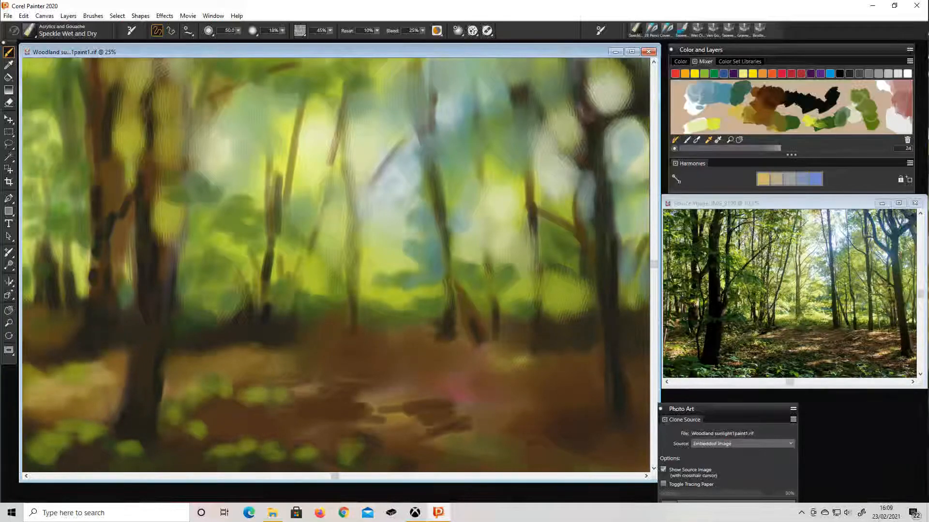
{"action": "left_click_drag", "start_coordinate": [57, 331], "coordinate": [28, 319]}
{"action": "left_click_drag", "start_coordinate": [286, 383], "coordinate": [403, 377]}
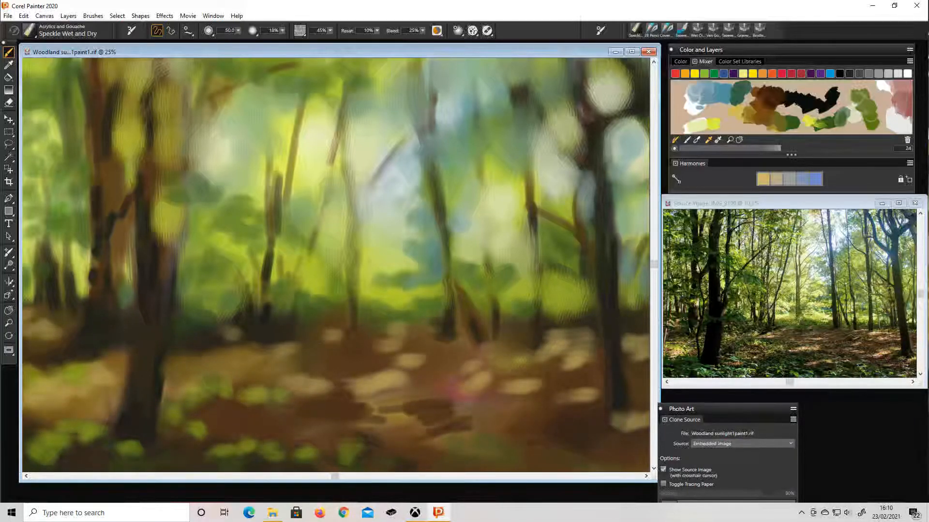
Sample browns from the mixer and paint the left and middle trunks over the tracing paper with the brush at size 25.
{"action": "left_click", "coordinate": [765, 111]}
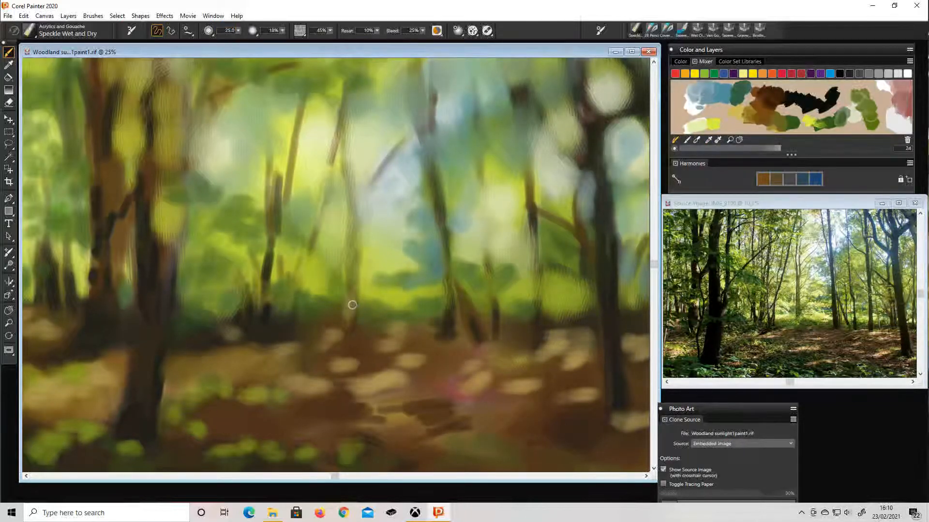
{"action": "key", "text": "ctrl+t"}
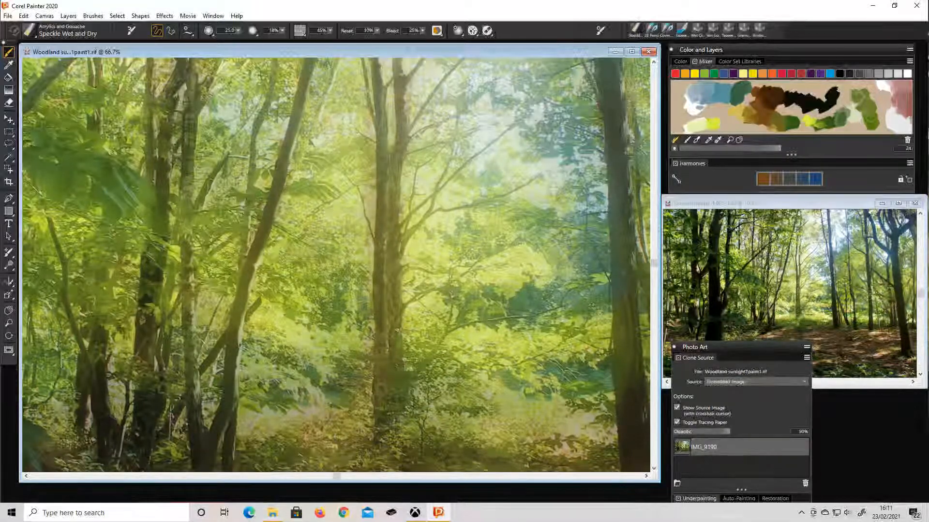
{"action": "left_click_drag", "start_coordinate": [152, 87], "coordinate": [156, 289]}
{"action": "left_click", "coordinate": [779, 98]}
{"action": "left_click_drag", "start_coordinate": [377, 137], "coordinate": [381, 183]}
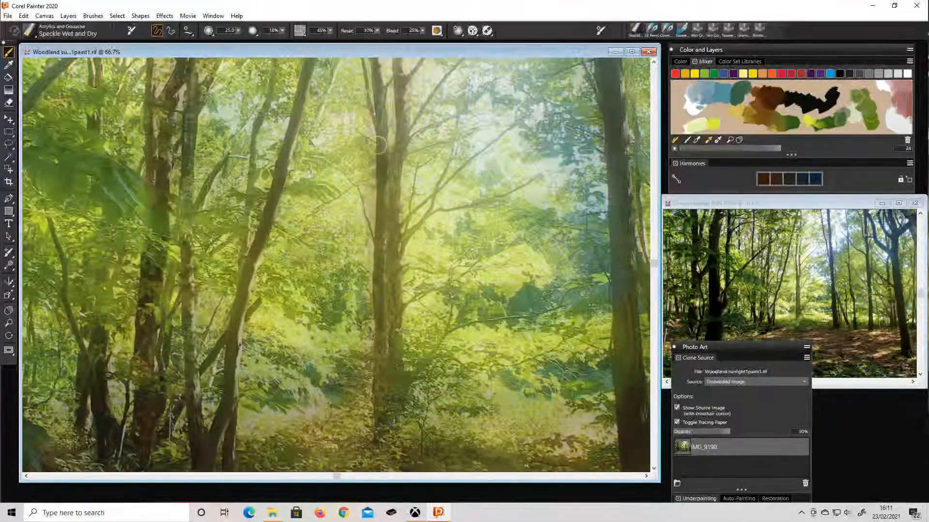
Reduce the brush size to 20 and paint the leaning trunk, the middle tree's forks and branches, and the trunk right of it.
{"action": "key", "text": "bracketleft"}
{"action": "left_click_drag", "start_coordinate": [305, 71], "coordinate": [290, 122]}
{"action": "left_click_drag", "start_coordinate": [375, 65], "coordinate": [385, 154]}
{"action": "left_click_drag", "start_coordinate": [422, 60], "coordinate": [404, 111]}
{"action": "left_click_drag", "start_coordinate": [404, 240], "coordinate": [457, 128]}
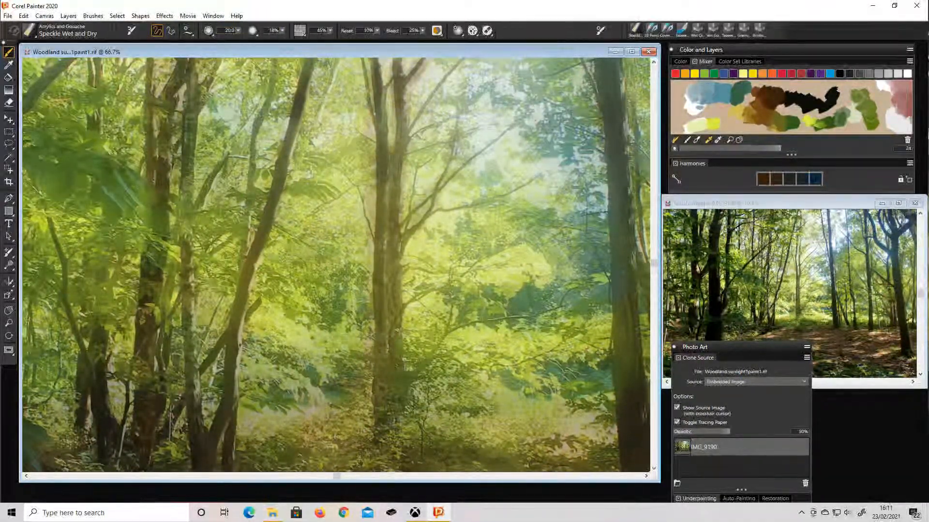
{"action": "left_click_drag", "start_coordinate": [408, 145], "coordinate": [469, 108]}
{"action": "left_click_drag", "start_coordinate": [607, 82], "coordinate": [616, 201]}
{"action": "left_click_drag", "start_coordinate": [591, 52], "coordinate": [595, 61]}
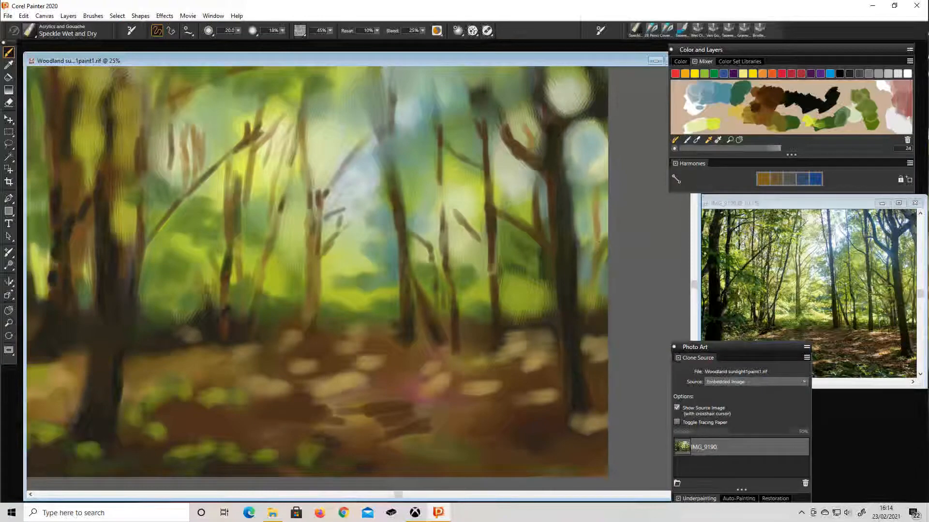
Paint thin brown branches through the light spots around the right-hand tree with brush size 10, adding a darker brown on the forks.
{"action": "left_click_drag", "start_coordinate": [574, 127], "coordinate": [588, 184]}
{"action": "left_click_drag", "start_coordinate": [601, 135], "coordinate": [604, 259]}
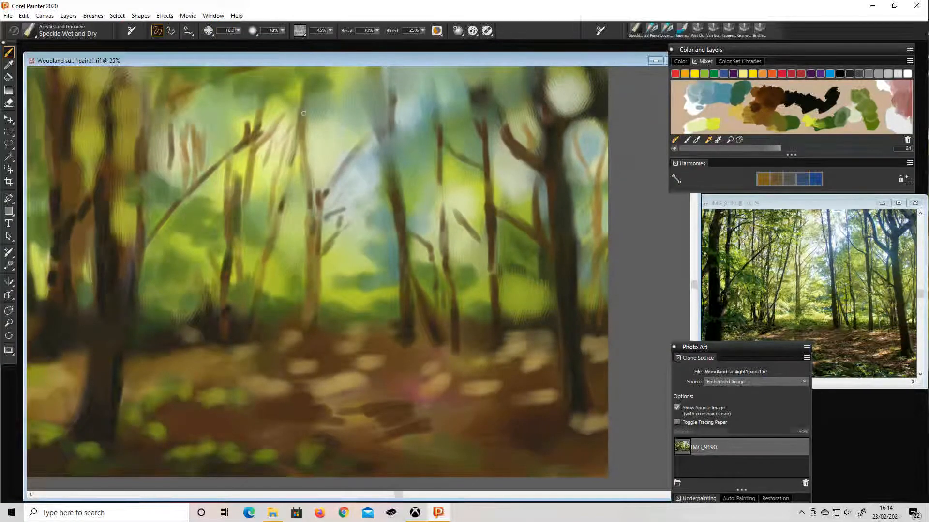
{"action": "left_click_drag", "start_coordinate": [551, 70], "coordinate": [561, 106]}
{"action": "mouse_move", "coordinate": [575, 70]}
{"action": "left_mouse_down"}
{"action": "mouse_move", "coordinate": [561, 109]}
{"action": "mouse_move", "coordinate": [579, 108]}
{"action": "left_mouse_up"}
{"action": "left_click", "coordinate": [764, 103]}
{"action": "mouse_move", "coordinate": [574, 128]}
{"action": "left_mouse_down"}
{"action": "mouse_move", "coordinate": [593, 196]}
{"action": "mouse_move", "coordinate": [579, 154]}
{"action": "left_mouse_up"}
{"action": "left_click_drag", "start_coordinate": [558, 115], "coordinate": [591, 104]}
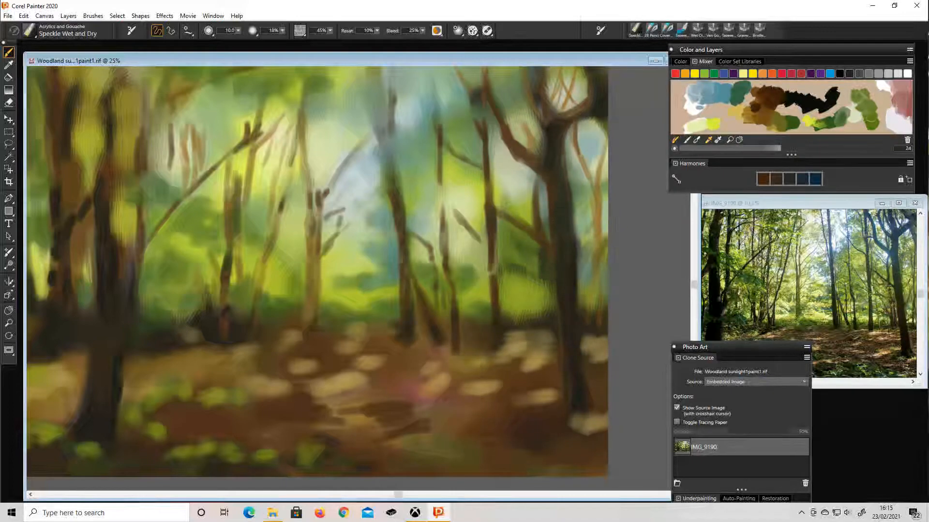
Define the large left tree's trunk and upper forks in dark brown, and paint the long branch leaning right from it.
{"action": "left_click_drag", "start_coordinate": [94, 245], "coordinate": [103, 107]}
{"action": "left_click_drag", "start_coordinate": [100, 66], "coordinate": [108, 97]}
{"action": "left_click_drag", "start_coordinate": [112, 115], "coordinate": [128, 68]}
{"action": "left_click_drag", "start_coordinate": [137, 269], "coordinate": [135, 207]}
{"action": "left_click_drag", "start_coordinate": [146, 242], "coordinate": [275, 97]}
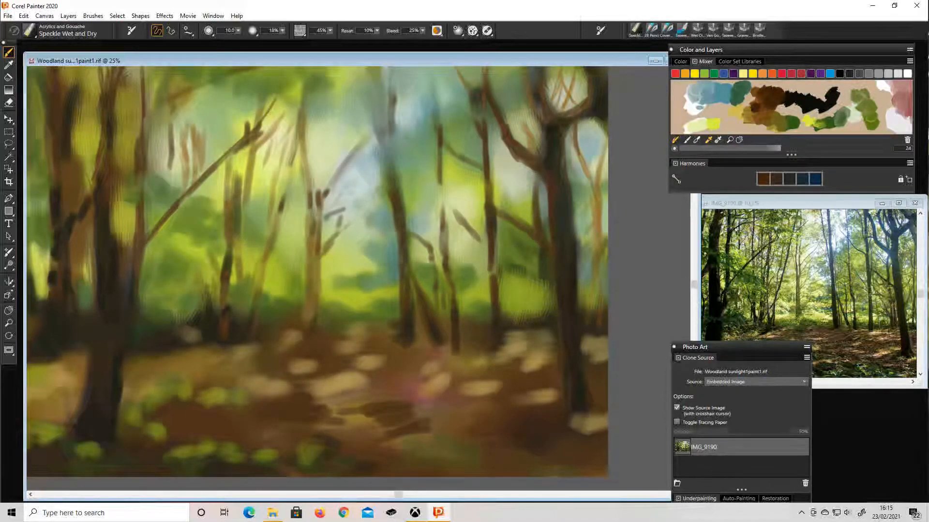
Paint thin twigs fanning upward from the end of the long leaning branch.
{"action": "left_click_drag", "start_coordinate": [249, 124], "coordinate": [276, 95]}
{"action": "left_click_drag", "start_coordinate": [244, 125], "coordinate": [240, 87]}
{"action": "left_click_drag", "start_coordinate": [257, 107], "coordinate": [247, 71]}
{"action": "mouse_move", "coordinate": [253, 127]}
{"action": "left_mouse_down"}
{"action": "mouse_move", "coordinate": [234, 285]}
{"action": "mouse_move", "coordinate": [223, 67]}
{"action": "left_mouse_up"}
Outline the middle tree's trunk and right branch in dark brown, and extend the next tree's forks up to the canvas edge.
{"action": "left_click_drag", "start_coordinate": [309, 320], "coordinate": [307, 110]}
{"action": "left_click_drag", "start_coordinate": [323, 213], "coordinate": [349, 160]}
{"action": "left_click_drag", "start_coordinate": [346, 164], "coordinate": [371, 110]}
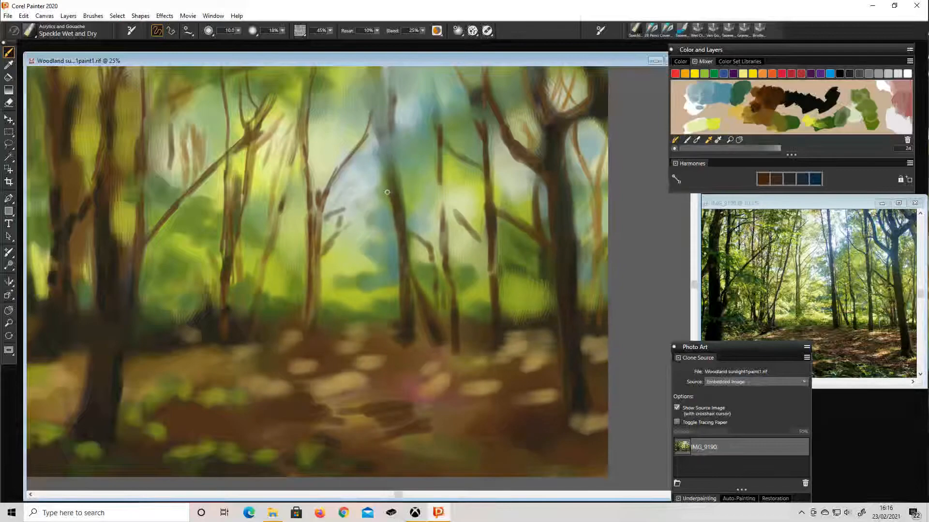
{"action": "left_click_drag", "start_coordinate": [386, 184], "coordinate": [368, 67]}
{"action": "left_click_drag", "start_coordinate": [397, 200], "coordinate": [393, 68]}
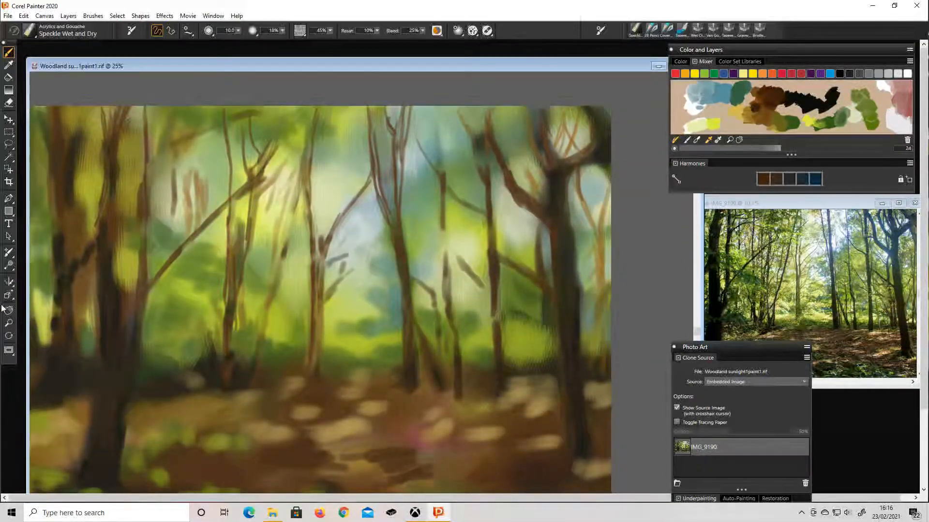
{"action": "left_click_drag", "start_coordinate": [314, 368], "coordinate": [310, 335]}
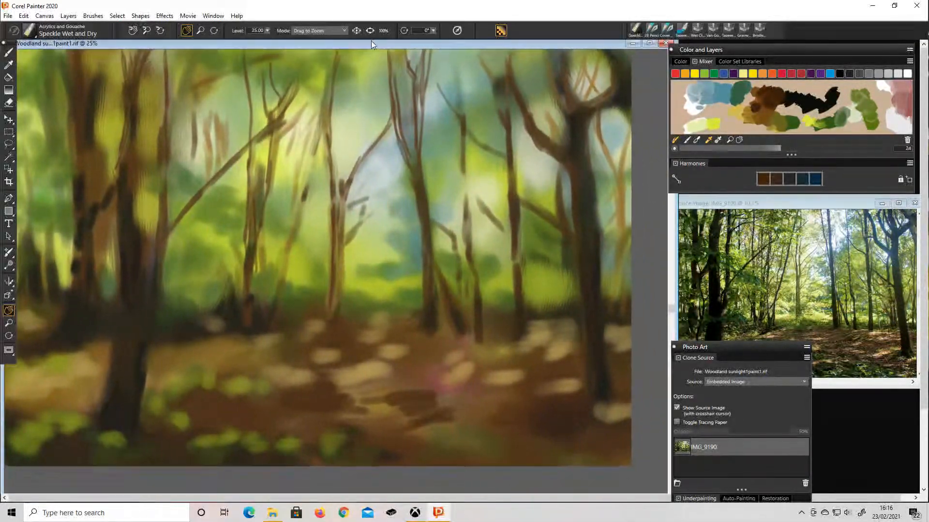
{"action": "mouse_move", "coordinate": [375, 317]}
{"action": "left_mouse_down"}
{"action": "mouse_move", "coordinate": [377, 327]}
{"action": "mouse_move", "coordinate": [395, 300]}
{"action": "left_mouse_up"}
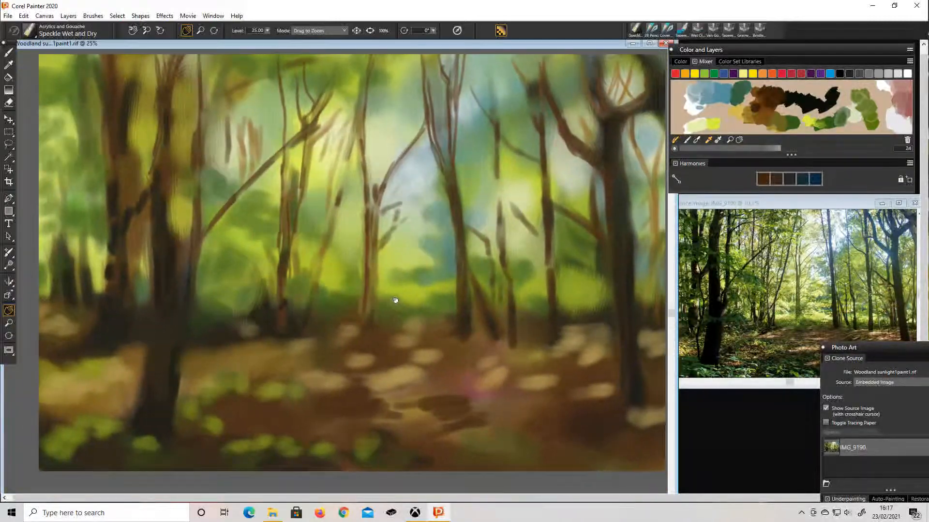
Paint thin brown branches around the right-hand trees, reaching up to the canvas edge and fanning between their trunks.
{"action": "left_click", "coordinate": [8, 52]}
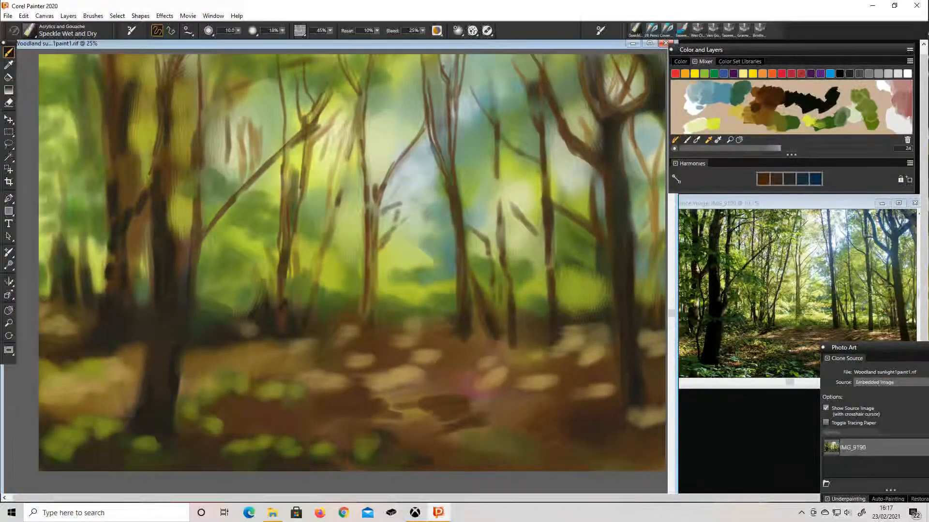
{"action": "left_click_drag", "start_coordinate": [493, 80], "coordinate": [494, 54]}
{"action": "mouse_move", "coordinate": [496, 91]}
{"action": "left_mouse_down"}
{"action": "mouse_move", "coordinate": [518, 54]}
{"action": "mouse_move", "coordinate": [570, 55]}
{"action": "left_mouse_up"}
{"action": "left_click_drag", "start_coordinate": [551, 146], "coordinate": [588, 194]}
{"action": "left_click_drag", "start_coordinate": [568, 152], "coordinate": [554, 179]}
{"action": "left_click_drag", "start_coordinate": [498, 181], "coordinate": [543, 237]}
{"action": "left_click_drag", "start_coordinate": [521, 172], "coordinate": [535, 223]}
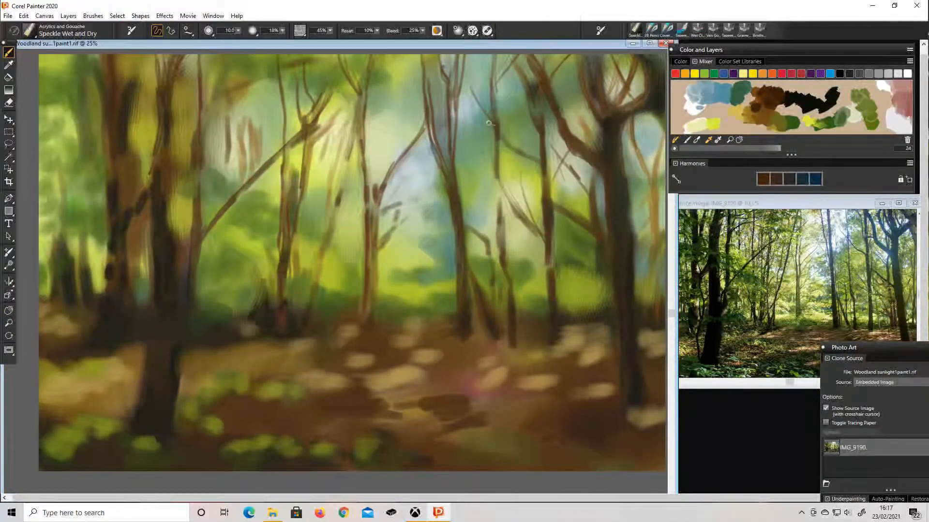
Paint slim brown stems among the trees right of centre, and a forked sapling crossing the long leaning branch.
{"action": "left_click_drag", "start_coordinate": [489, 279], "coordinate": [487, 118]}
{"action": "left_click_drag", "start_coordinate": [441, 269], "coordinate": [440, 231]}
{"action": "left_click_drag", "start_coordinate": [425, 293], "coordinate": [424, 255]}
{"action": "left_click_drag", "start_coordinate": [254, 304], "coordinate": [243, 167]}
{"action": "left_click_drag", "start_coordinate": [258, 155], "coordinate": [265, 72]}
{"action": "left_click_drag", "start_coordinate": [242, 172], "coordinate": [235, 88]}
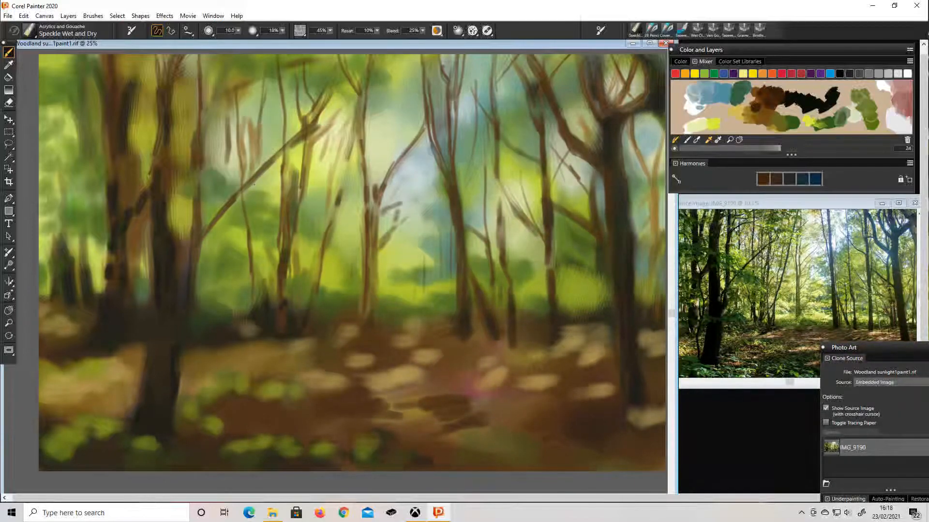
Paint thin brown saplings beside the large left tree and short twigs on the far-left tree.
{"action": "left_click_drag", "start_coordinate": [222, 202], "coordinate": [227, 103]}
{"action": "mouse_move", "coordinate": [206, 306]}
{"action": "left_mouse_down"}
{"action": "mouse_move", "coordinate": [221, 199]}
{"action": "mouse_move", "coordinate": [217, 222]}
{"action": "left_mouse_up"}
{"action": "left_click_drag", "start_coordinate": [215, 215], "coordinate": [222, 151]}
{"action": "left_click_drag", "start_coordinate": [193, 115], "coordinate": [197, 83]}
{"action": "left_click_drag", "start_coordinate": [138, 87], "coordinate": [154, 54]}
{"action": "left_click_drag", "start_coordinate": [129, 148], "coordinate": [129, 124]}
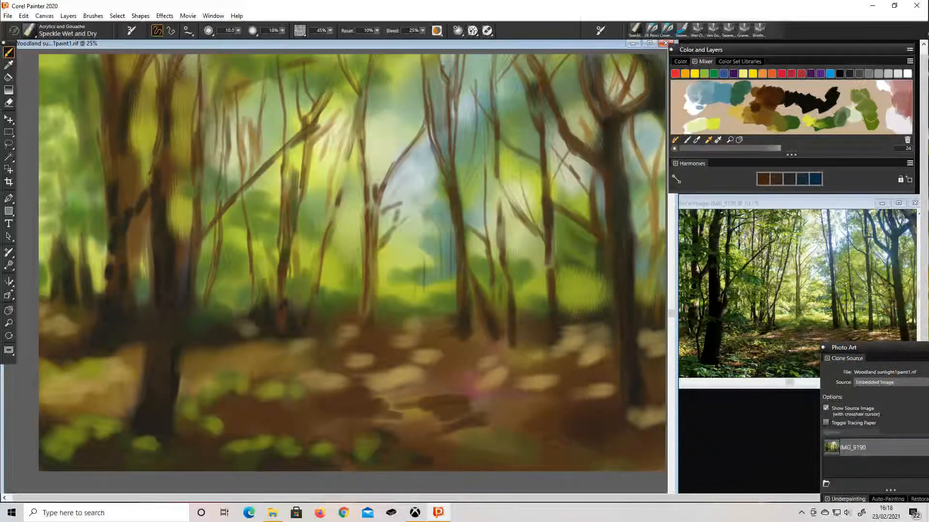
Darken the far-left tree's trunk and upper forks with black strokes, checking them against the tracing paper.
{"action": "left_click", "coordinate": [791, 99]}
{"action": "left_click_drag", "start_coordinate": [106, 155], "coordinate": [96, 79]}
{"action": "mouse_move", "coordinate": [85, 245]}
{"action": "left_mouse_down"}
{"action": "mouse_move", "coordinate": [81, 173]}
{"action": "mouse_move", "coordinate": [96, 55]}
{"action": "left_mouse_up"}
{"action": "left_click_drag", "start_coordinate": [100, 140], "coordinate": [93, 56]}
{"action": "left_click_drag", "start_coordinate": [105, 113], "coordinate": [102, 55]}
{"action": "key", "text": "ctrl+t"}
{"action": "key", "text": "ctrl+t"}
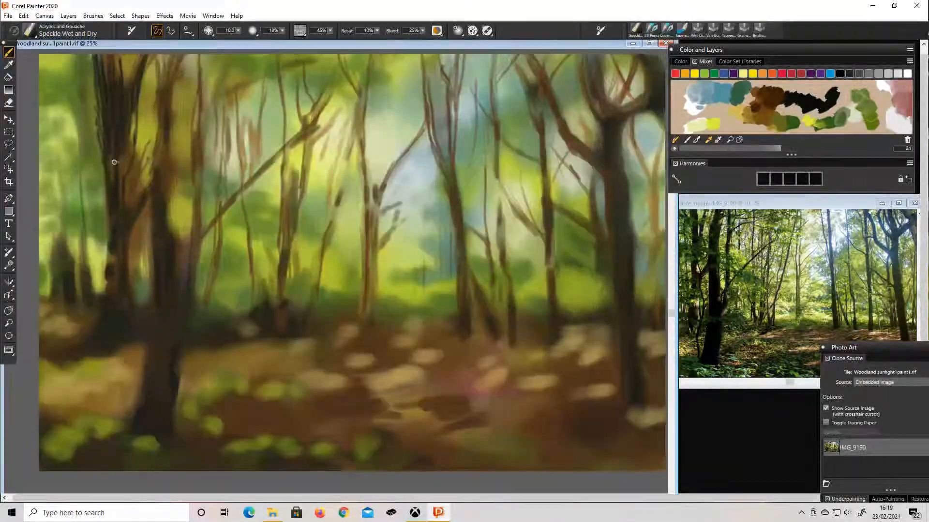
{"action": "key", "text": "ctrl+t"}
{"action": "key", "text": "ctrl+t"}
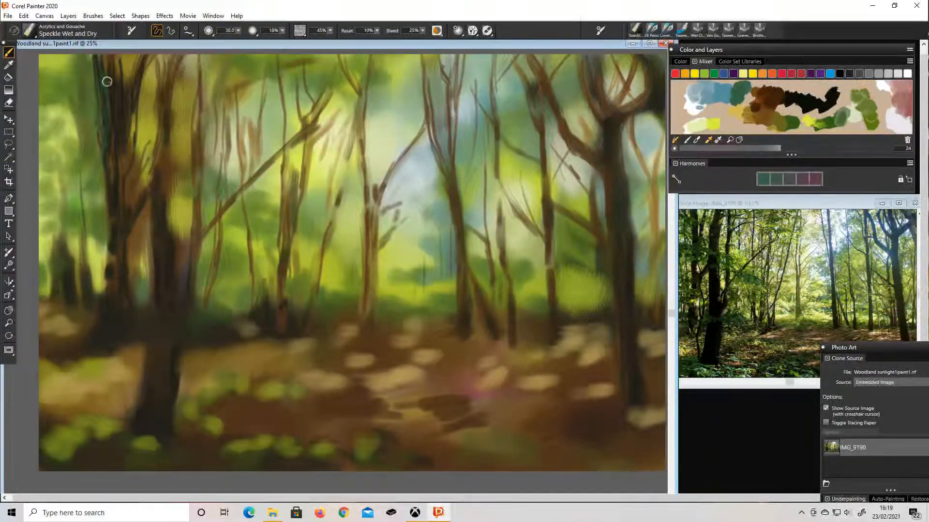
Paint dark green and sampled lighter green foliage around the far-left tree's upper trunk with brush size 30.
{"action": "left_click_drag", "start_coordinate": [107, 81], "coordinate": [103, 158]}
{"action": "left_click_drag", "start_coordinate": [128, 76], "coordinate": [154, 109]}
{"action": "left_click", "coordinate": [66, 73], "text": "alt"}
{"action": "left_click_drag", "start_coordinate": [99, 58], "coordinate": [97, 133]}
{"action": "left_click_drag", "start_coordinate": [145, 63], "coordinate": [138, 156]}
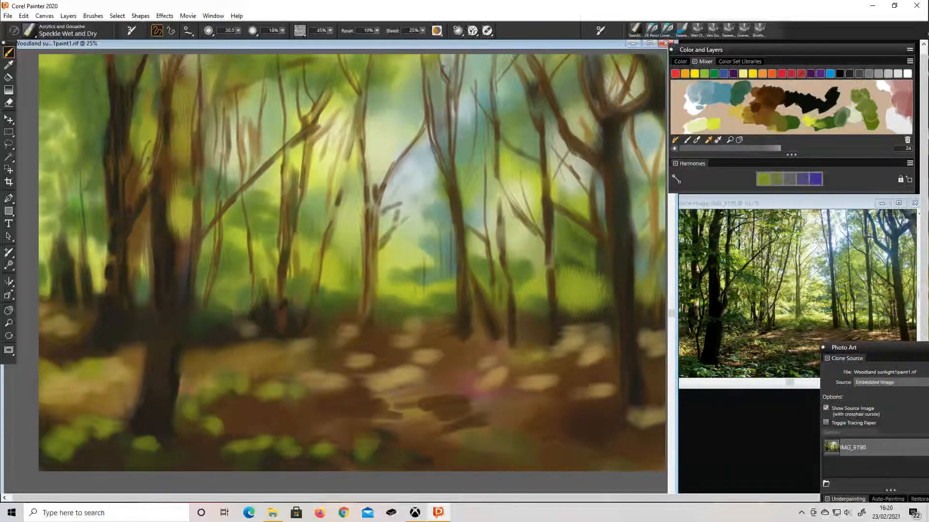
Dab pale yellow and white highlights onto the sunlit undergrowth behind the middle trees.
{"action": "left_click", "coordinate": [715, 131]}
{"action": "left_click_drag", "start_coordinate": [385, 278], "coordinate": [455, 275]}
{"action": "left_click_drag", "start_coordinate": [352, 268], "coordinate": [334, 291]}
{"action": "mouse_move", "coordinate": [424, 250]}
{"action": "left_mouse_down"}
{"action": "mouse_move", "coordinate": [432, 220]}
{"action": "mouse_move", "coordinate": [427, 242]}
{"action": "left_mouse_up"}
{"action": "left_click", "coordinate": [697, 126]}
{"action": "left_click_drag", "start_coordinate": [303, 263], "coordinate": [439, 286]}
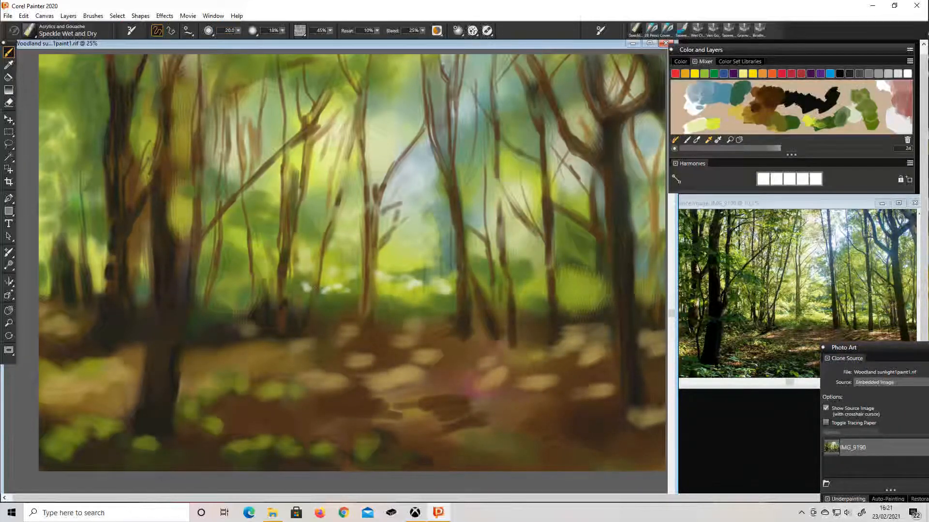
{"action": "left_click_drag", "start_coordinate": [314, 289], "coordinate": [325, 286]}
Dab white patches of sky between the upper branches from the middle trees across to the right-hand tree.
{"action": "left_click", "coordinate": [413, 179]}
{"action": "mouse_move", "coordinate": [400, 138]}
{"action": "left_mouse_down"}
{"action": "mouse_move", "coordinate": [382, 111]}
{"action": "mouse_move", "coordinate": [411, 73]}
{"action": "mouse_move", "coordinate": [352, 62]}
{"action": "mouse_move", "coordinate": [290, 104]}
{"action": "left_mouse_up"}
{"action": "mouse_move", "coordinate": [479, 68]}
{"action": "left_mouse_down"}
{"action": "mouse_move", "coordinate": [474, 85]}
{"action": "mouse_move", "coordinate": [517, 79]}
{"action": "left_mouse_up"}
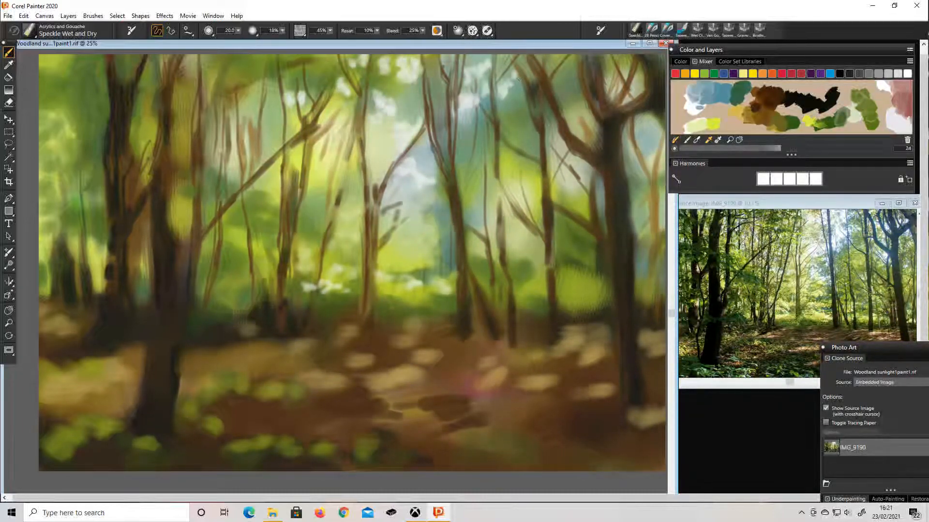
{"action": "mouse_move", "coordinate": [576, 118]}
{"action": "left_mouse_down"}
{"action": "mouse_move", "coordinate": [566, 80]}
{"action": "mouse_move", "coordinate": [607, 61]}
{"action": "mouse_move", "coordinate": [641, 60]}
{"action": "left_mouse_up"}
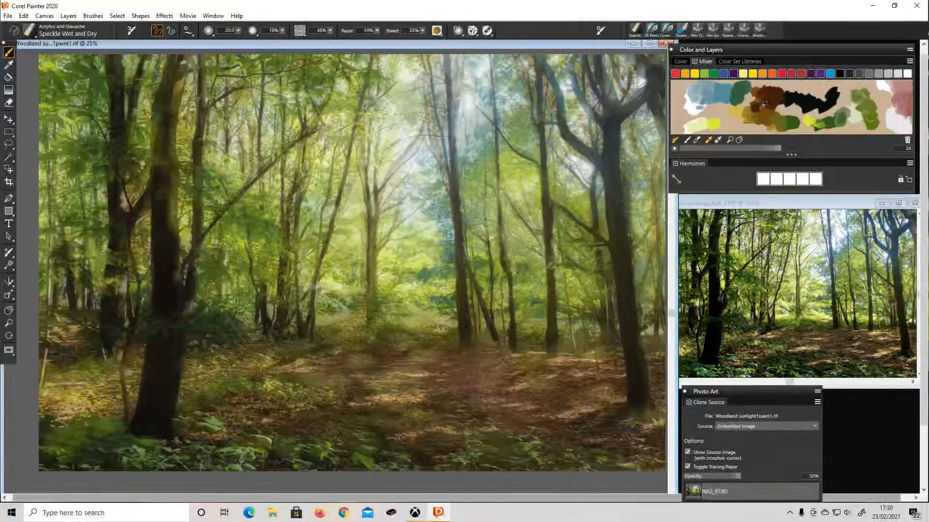
Check the painting against the tracing paper, and dab green leaves over the far-left trunk at 25% opacity.
{"action": "key", "text": "ctrl+t"}
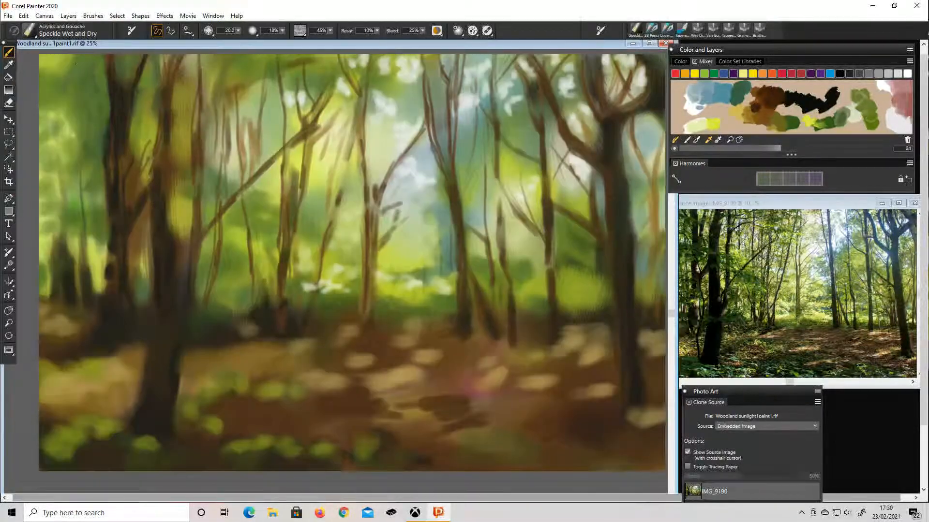
{"action": "key", "text": "ctrl+t"}
{"action": "key", "text": "ctrl+t"}
{"action": "key", "text": "ctrl+t"}
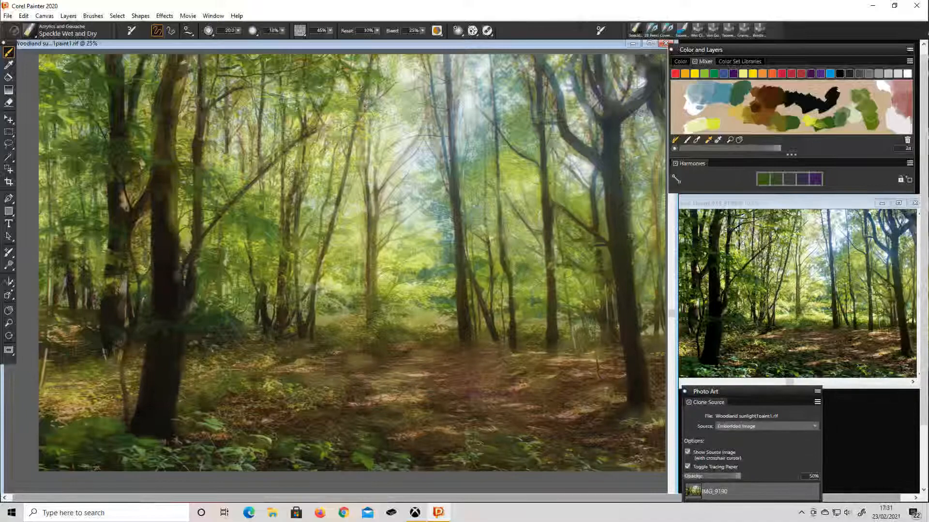
{"action": "key", "text": "ctrl+t"}
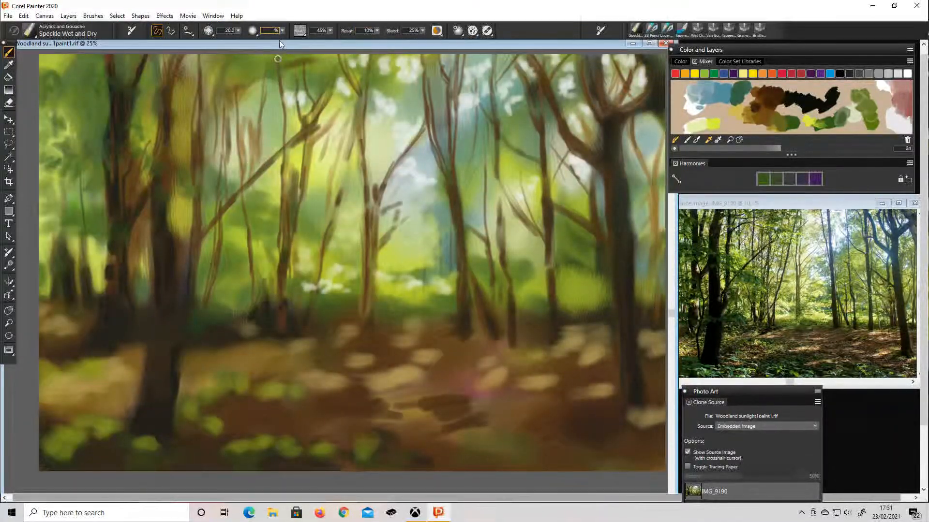
{"action": "type", "text": "25"}
{"action": "key", "text": "Return"}
{"action": "left_click_drag", "start_coordinate": [138, 127], "coordinate": [144, 139]}
{"action": "left_click_drag", "start_coordinate": [146, 157], "coordinate": [154, 172]}
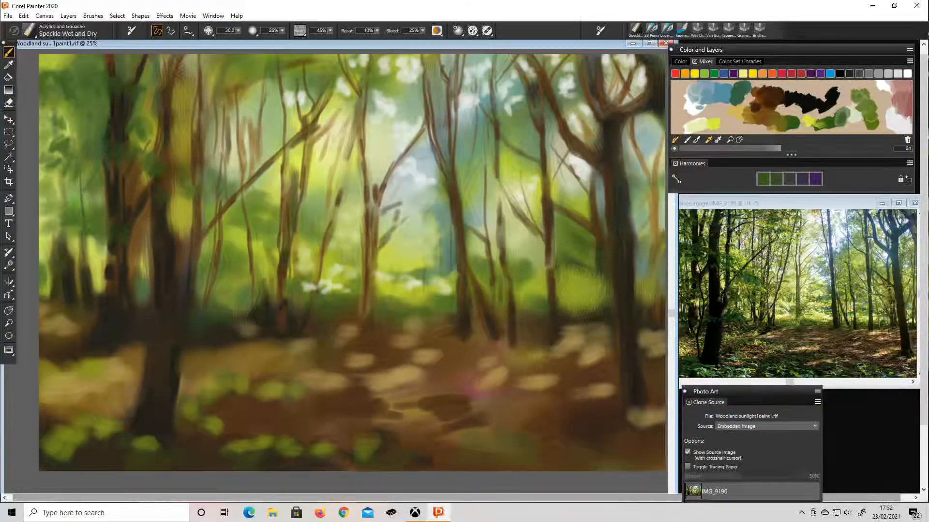
Paint green leaf clusters down the canvas's left edge with brush size 30.
{"action": "left_click_drag", "start_coordinate": [61, 145], "coordinate": [46, 164]}
{"action": "left_click_drag", "start_coordinate": [52, 226], "coordinate": [63, 239]}
{"action": "left_click_drag", "start_coordinate": [46, 195], "coordinate": [54, 220]}
{"action": "mouse_move", "coordinate": [67, 237]}
{"action": "left_mouse_down"}
{"action": "mouse_move", "coordinate": [74, 249]}
{"action": "mouse_move", "coordinate": [48, 277]}
{"action": "left_mouse_up"}
{"action": "left_click_drag", "start_coordinate": [48, 266], "coordinate": [42, 242]}
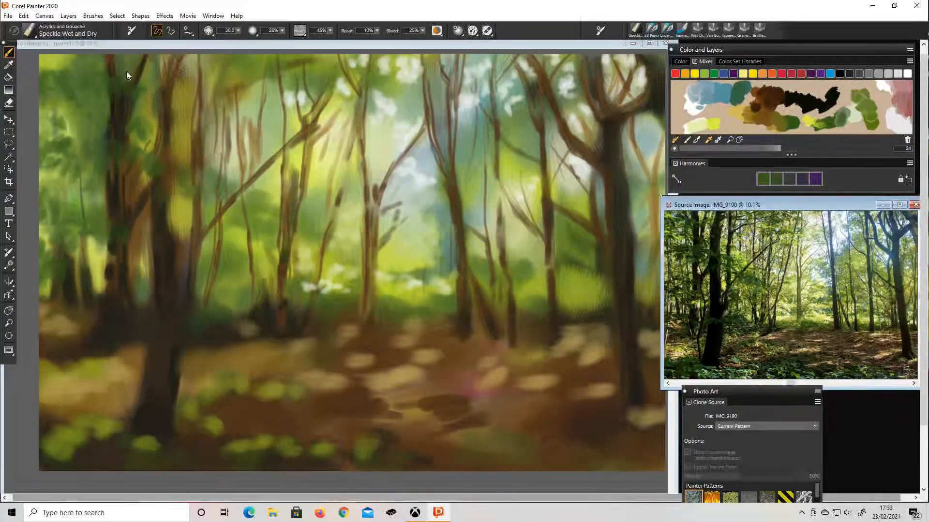
Paint green canopy foliage along the upper edge, above the long leaning branch.
{"action": "left_click_drag", "start_coordinate": [298, 89], "coordinate": [334, 104]}
{"action": "left_click_drag", "start_coordinate": [341, 91], "coordinate": [352, 106]}
{"action": "left_click_drag", "start_coordinate": [271, 86], "coordinate": [290, 99]}
{"action": "left_click_drag", "start_coordinate": [283, 58], "coordinate": [312, 60]}
{"action": "left_click_drag", "start_coordinate": [292, 66], "coordinate": [296, 75]}
{"action": "left_click_drag", "start_coordinate": [261, 57], "coordinate": [232, 81]}
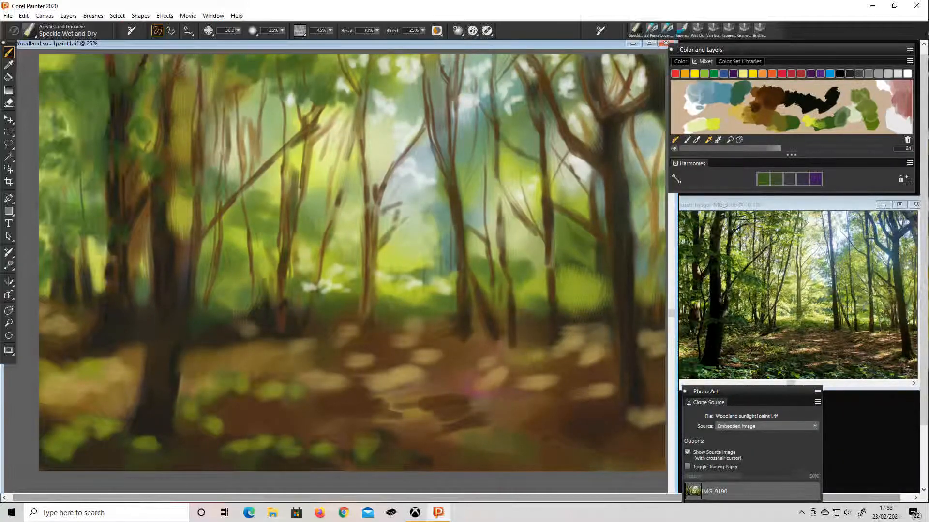
Add dark green undergrowth around the large left tree's lower trunk and base.
{"action": "left_click_drag", "start_coordinate": [174, 314], "coordinate": [186, 338]}
{"action": "mouse_move", "coordinate": [101, 298]}
{"action": "left_mouse_down"}
{"action": "mouse_move", "coordinate": [111, 319]}
{"action": "mouse_move", "coordinate": [92, 307]}
{"action": "left_mouse_up"}
{"action": "left_click_drag", "start_coordinate": [92, 411], "coordinate": [102, 450]}
{"action": "left_click_drag", "start_coordinate": [164, 439], "coordinate": [198, 457]}
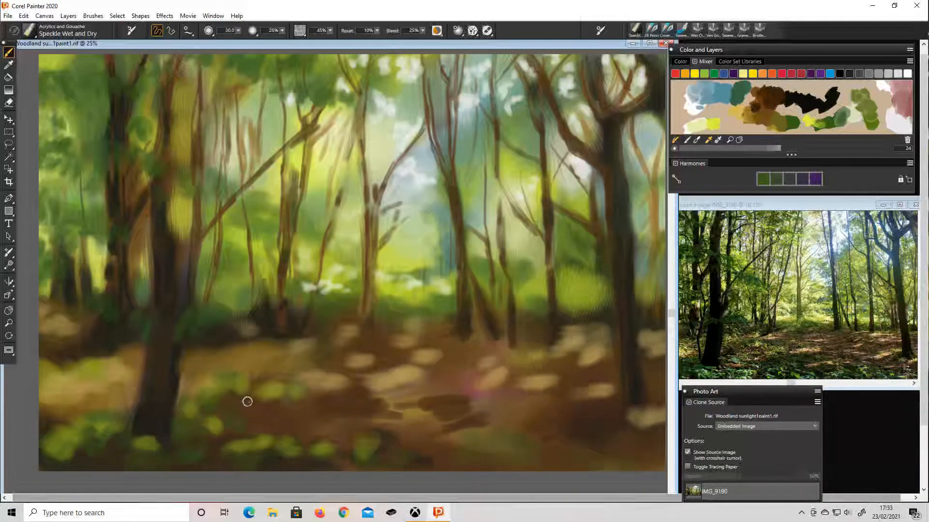
Dab bright yellow-green highlights around the middle tree's base, checking against the tracing paper.
{"action": "left_click", "coordinate": [812, 126]}
{"action": "mouse_move", "coordinate": [373, 302]}
{"action": "left_mouse_down"}
{"action": "mouse_move", "coordinate": [387, 298]}
{"action": "mouse_move", "coordinate": [328, 316]}
{"action": "left_mouse_up"}
{"action": "key", "text": "ctrl+t"}
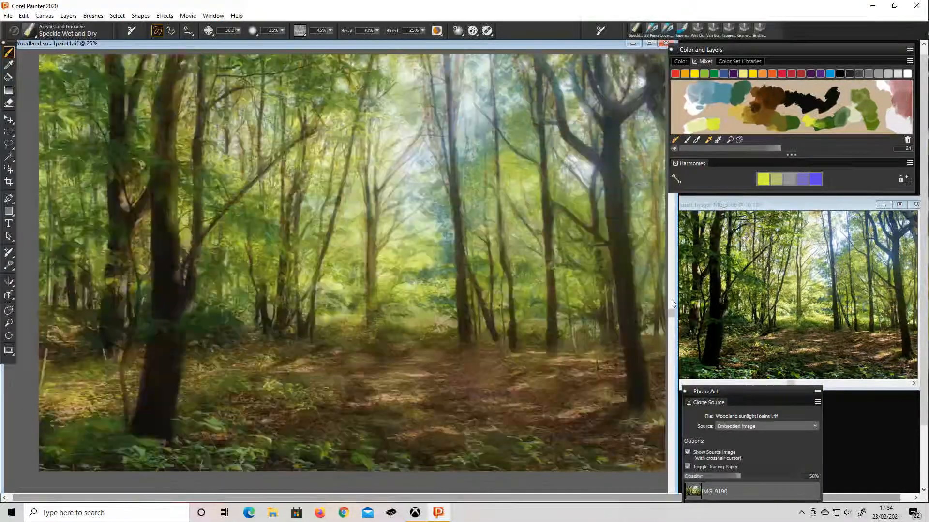
{"action": "key", "text": "ctrl+t"}
Darken the slender trunks left of the middle tree in black with brush size 15 and 25% opacity.
{"action": "type", "text": "15"}
{"action": "key", "text": "Return"}
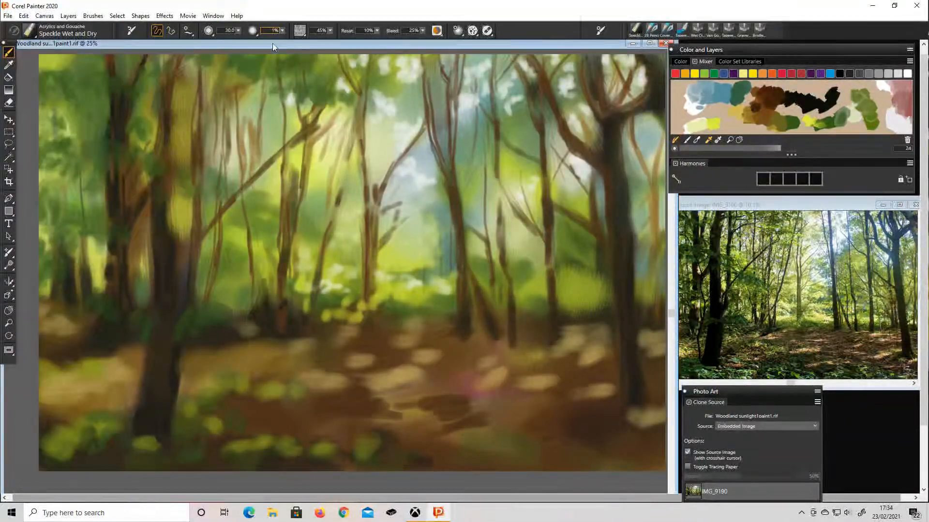
{"action": "key", "text": "BackSpace"}
{"action": "type", "text": "25"}
{"action": "left_click", "coordinate": [233, 31]}
{"action": "left_click_drag", "start_coordinate": [314, 328], "coordinate": [321, 257]}
{"action": "left_click_drag", "start_coordinate": [296, 321], "coordinate": [291, 242]}
{"action": "left_click_drag", "start_coordinate": [296, 289], "coordinate": [320, 268]}
{"action": "left_click_drag", "start_coordinate": [332, 228], "coordinate": [355, 120]}
{"action": "left_click_drag", "start_coordinate": [283, 268], "coordinate": [280, 324]}
{"action": "left_click_drag", "start_coordinate": [284, 299], "coordinate": [291, 284]}
{"action": "mouse_move", "coordinate": [298, 309]}
{"action": "left_mouse_down"}
{"action": "mouse_move", "coordinate": [293, 212]}
{"action": "mouse_move", "coordinate": [307, 153]}
{"action": "left_mouse_up"}
Darken the long leaning branch and the far-left tree in black, and add a thin curved stem beside the large left trunk.
{"action": "left_click_drag", "start_coordinate": [196, 250], "coordinate": [262, 170]}
{"action": "mouse_move", "coordinate": [134, 426]}
{"action": "left_mouse_down"}
{"action": "mouse_move", "coordinate": [110, 353]}
{"action": "mouse_move", "coordinate": [120, 393]}
{"action": "left_mouse_up"}
{"action": "left_click_drag", "start_coordinate": [136, 283], "coordinate": [133, 236]}
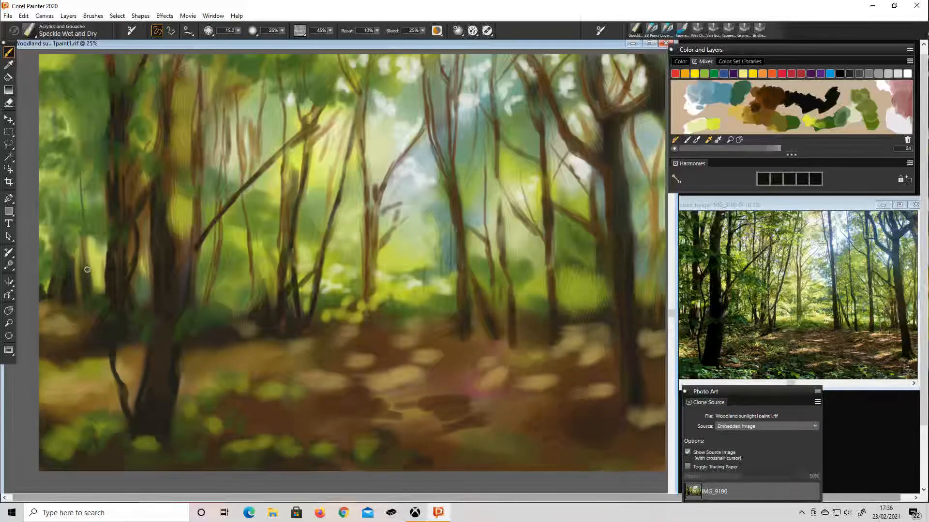
{"action": "left_click_drag", "start_coordinate": [148, 209], "coordinate": [121, 164]}
{"action": "left_click_drag", "start_coordinate": [112, 184], "coordinate": [111, 165]}
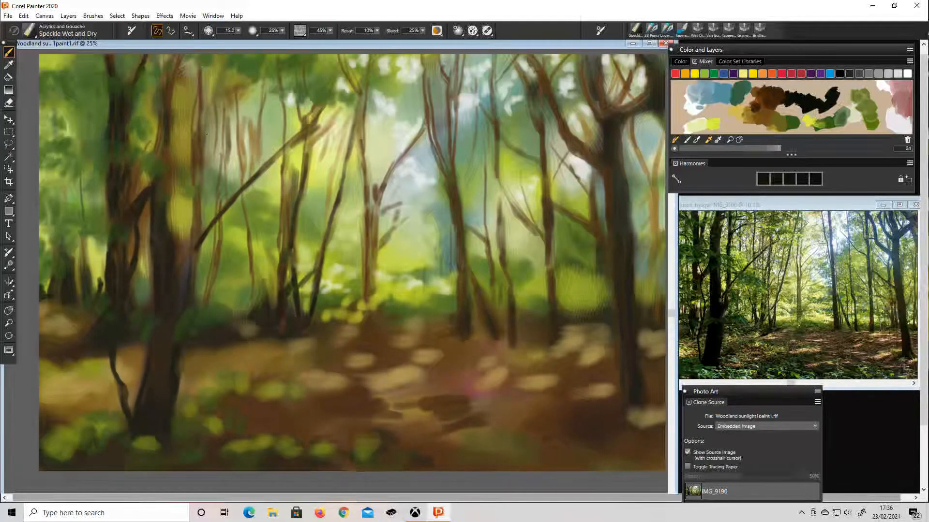
Paint the large left tree's right fork and arching branch in black, and dab dark shadows into the foreground foliage.
{"action": "left_click_drag", "start_coordinate": [206, 134], "coordinate": [258, 73]}
{"action": "left_click_drag", "start_coordinate": [198, 59], "coordinate": [193, 290]}
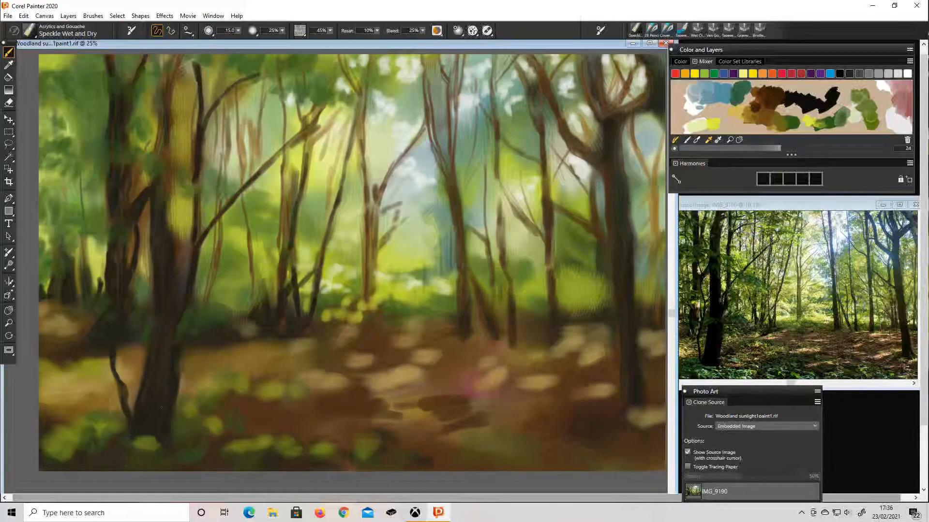
{"action": "mouse_move", "coordinate": [244, 447]}
{"action": "left_mouse_down"}
{"action": "mouse_move", "coordinate": [201, 430]}
{"action": "mouse_move", "coordinate": [208, 405]}
{"action": "left_mouse_up"}
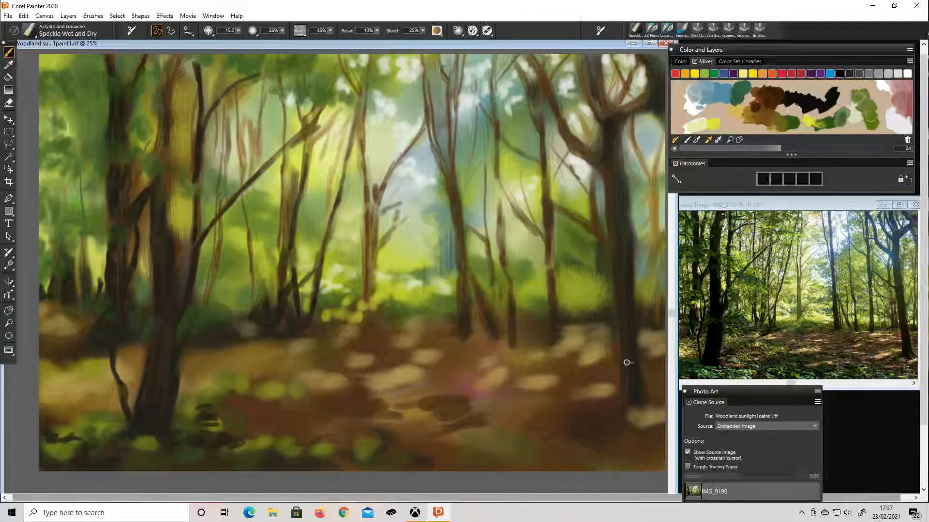
Darken the trunks and branches of the right-hand trees in black, adding golden-brown strokes with brush size 10.
{"action": "mouse_move", "coordinate": [616, 207]}
{"action": "left_mouse_down"}
{"action": "mouse_move", "coordinate": [645, 107]}
{"action": "mouse_move", "coordinate": [600, 82]}
{"action": "mouse_move", "coordinate": [600, 299]}
{"action": "mouse_move", "coordinate": [556, 215]}
{"action": "left_mouse_up"}
{"action": "mouse_move", "coordinate": [603, 310]}
{"action": "left_mouse_down"}
{"action": "mouse_move", "coordinate": [611, 311]}
{"action": "mouse_move", "coordinate": [595, 286]}
{"action": "mouse_move", "coordinate": [551, 295]}
{"action": "mouse_move", "coordinate": [532, 222]}
{"action": "mouse_move", "coordinate": [484, 128]}
{"action": "mouse_move", "coordinate": [512, 339]}
{"action": "mouse_move", "coordinate": [477, 300]}
{"action": "mouse_move", "coordinate": [485, 223]}
{"action": "left_mouse_up"}
{"action": "left_click", "coordinate": [757, 121]}
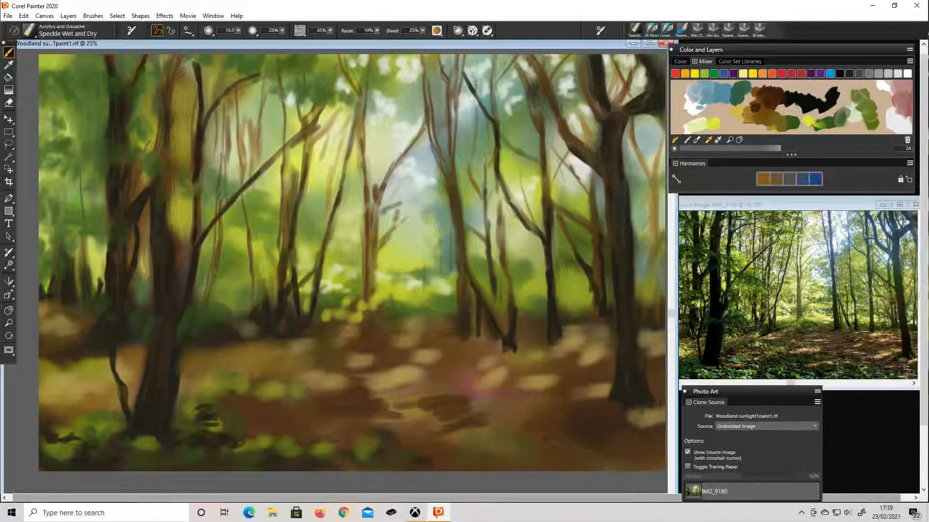
{"action": "mouse_move", "coordinate": [458, 156]}
{"action": "left_mouse_down"}
{"action": "mouse_move", "coordinate": [454, 222]}
{"action": "mouse_move", "coordinate": [426, 58]}
{"action": "mouse_move", "coordinate": [449, 143]}
{"action": "mouse_move", "coordinate": [451, 56]}
{"action": "mouse_move", "coordinate": [454, 280]}
{"action": "mouse_move", "coordinate": [459, 131]}
{"action": "left_mouse_up"}
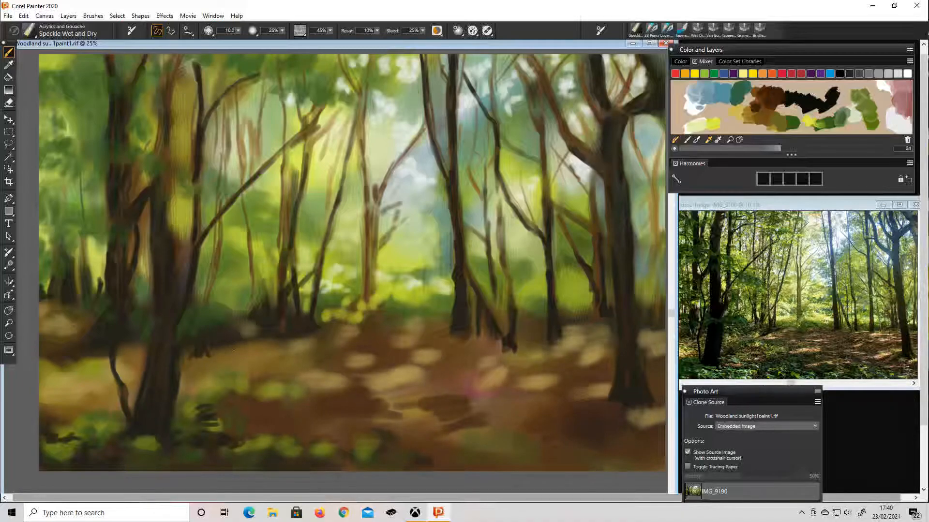
Paint sampled dark shadow streaks across the woodland floor and the foreground between the light patches.
{"action": "left_click", "coordinate": [319, 298], "text": "alt"}
{"action": "left_click_drag", "start_coordinate": [281, 347], "coordinate": [206, 396]}
{"action": "left_click", "coordinate": [279, 336], "text": "alt"}
{"action": "left_click_drag", "start_coordinate": [186, 376], "coordinate": [178, 422]}
{"action": "mouse_move", "coordinate": [376, 343]}
{"action": "left_mouse_down"}
{"action": "mouse_move", "coordinate": [361, 294]}
{"action": "mouse_move", "coordinate": [145, 296]}
{"action": "mouse_move", "coordinate": [80, 320]}
{"action": "mouse_move", "coordinate": [53, 430]}
{"action": "mouse_move", "coordinate": [89, 438]}
{"action": "left_mouse_up"}
{"action": "mouse_move", "coordinate": [431, 454]}
{"action": "left_mouse_down"}
{"action": "mouse_move", "coordinate": [386, 438]}
{"action": "mouse_move", "coordinate": [354, 387]}
{"action": "left_mouse_up"}
{"action": "left_click_drag", "start_coordinate": [459, 389], "coordinate": [334, 411]}
Broaden the ground shadows across the path and beneath the right-hand trees with brush size 43.2.
{"action": "left_click_drag", "start_coordinate": [239, 31], "coordinate": [243, 39]}
{"action": "mouse_move", "coordinate": [339, 400]}
{"action": "left_mouse_down"}
{"action": "mouse_move", "coordinate": [262, 420]}
{"action": "mouse_move", "coordinate": [194, 411]}
{"action": "left_mouse_up"}
{"action": "left_click_drag", "start_coordinate": [563, 414], "coordinate": [638, 413]}
{"action": "left_click_drag", "start_coordinate": [610, 362], "coordinate": [554, 382]}
{"action": "mouse_move", "coordinate": [611, 339]}
{"action": "left_mouse_down"}
{"action": "mouse_move", "coordinate": [502, 319]}
{"action": "mouse_move", "coordinate": [473, 295]}
{"action": "left_mouse_up"}
Paint green foliage among the large left and far-left trunks.
{"action": "left_click", "coordinate": [782, 134]}
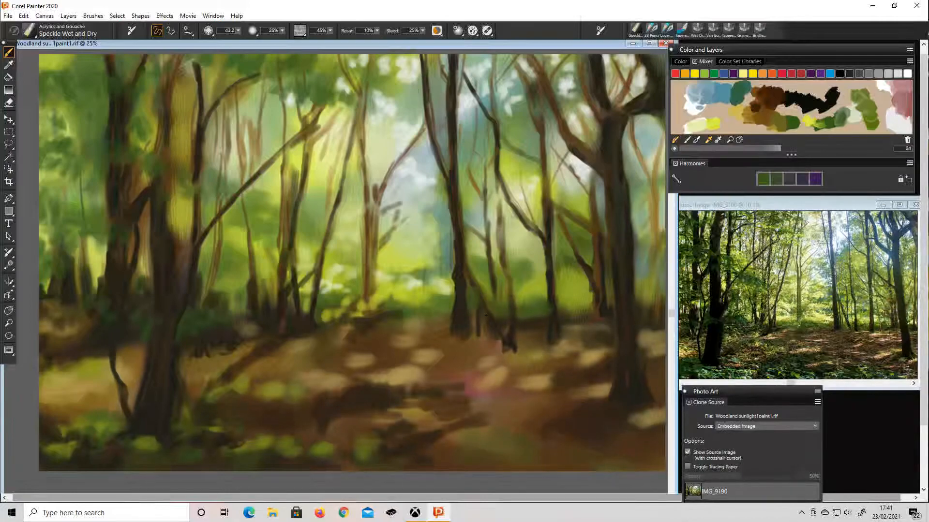
{"action": "mouse_move", "coordinate": [186, 237]}
{"action": "left_mouse_down"}
{"action": "mouse_move", "coordinate": [151, 263]}
{"action": "mouse_move", "coordinate": [97, 281]}
{"action": "mouse_move", "coordinate": [72, 241]}
{"action": "left_mouse_up"}
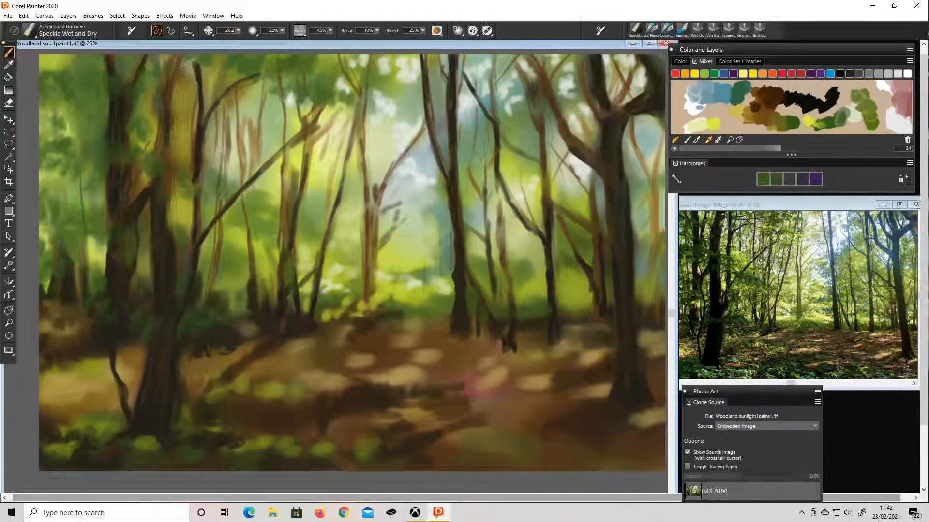
Glaze yellow-green and white light over the middle trees with brush size 53.1 and 11% opacity, setting Bleed to 35%.
{"action": "left_click", "coordinate": [279, 265], "text": "alt"}
{"action": "mouse_move", "coordinate": [238, 31]}
{"action": "left_mouse_down"}
{"action": "mouse_move", "coordinate": [245, 41]}
{"action": "mouse_move", "coordinate": [269, 41]}
{"action": "left_mouse_up"}
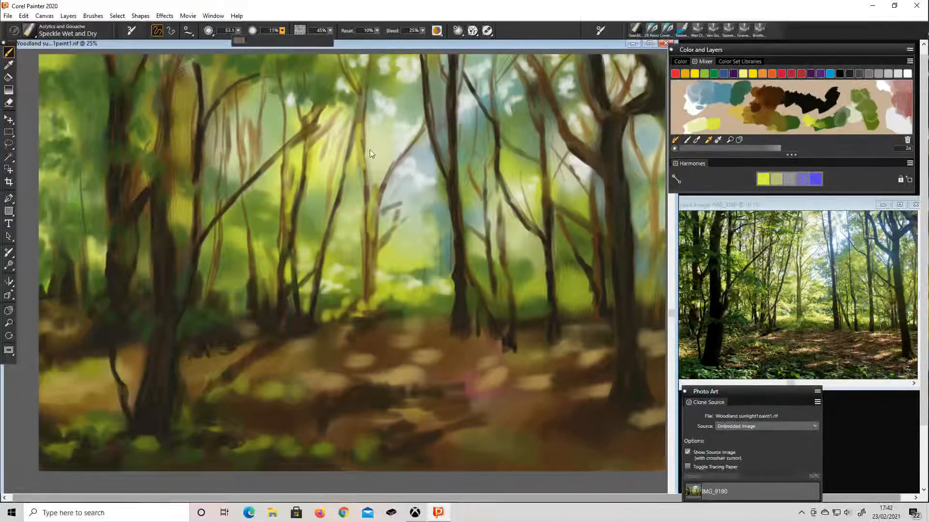
{"action": "left_click", "coordinate": [706, 104]}
{"action": "mouse_move", "coordinate": [375, 261]}
{"action": "left_mouse_down"}
{"action": "mouse_move", "coordinate": [367, 194]}
{"action": "mouse_move", "coordinate": [387, 68]}
{"action": "mouse_move", "coordinate": [440, 97]}
{"action": "mouse_move", "coordinate": [510, 107]}
{"action": "left_mouse_up"}
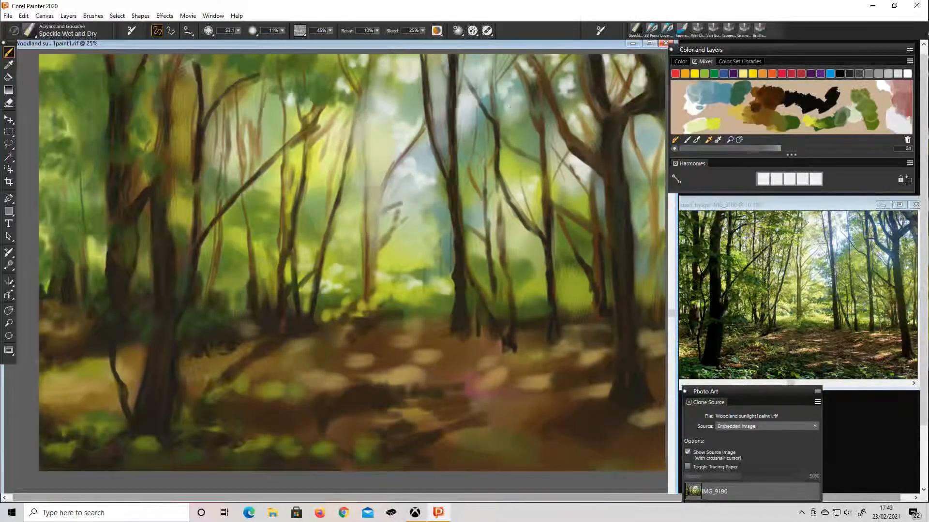
{"action": "left_click_drag", "start_coordinate": [422, 30], "coordinate": [435, 42]}
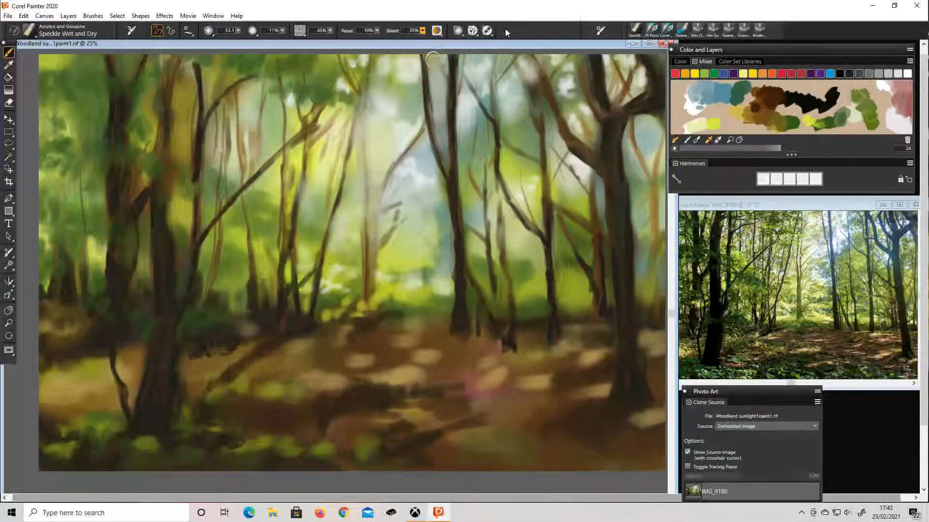
{"action": "left_click", "coordinate": [792, 112]}
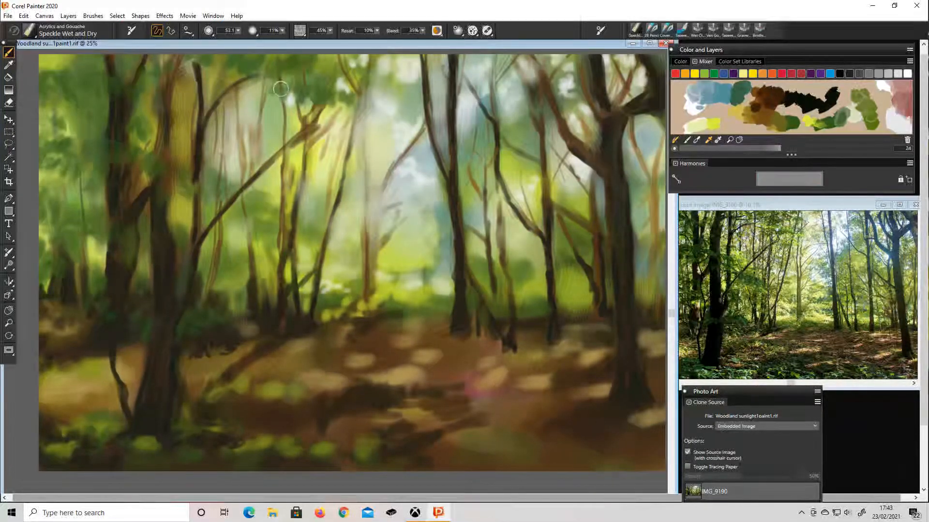
Repaint the middle tree's trunk and branches in brown with brush size 10, checking against the tracing paper.
{"action": "left_click", "coordinate": [228, 31]}
{"action": "key", "text": "ctrl+t"}
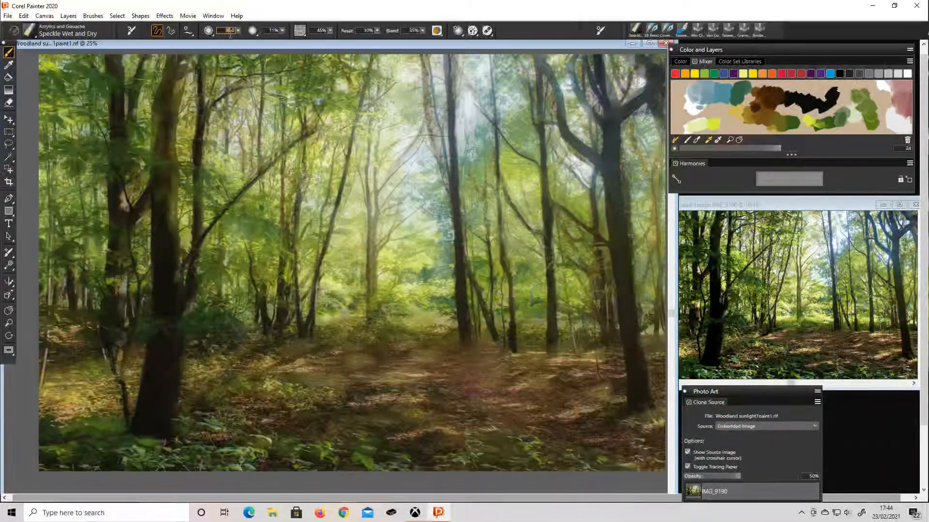
{"action": "type", "text": "7"}
{"action": "key", "text": "Return"}
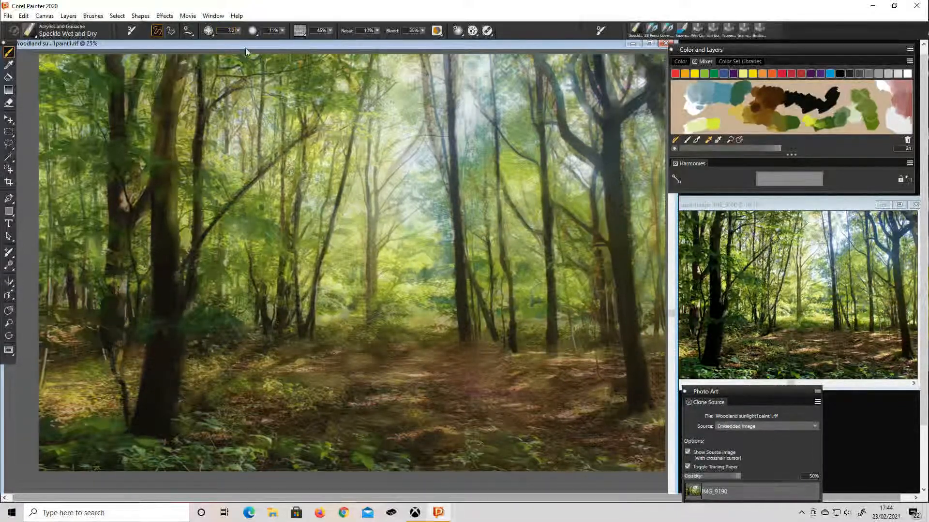
{"action": "key", "text": "ctrl+t"}
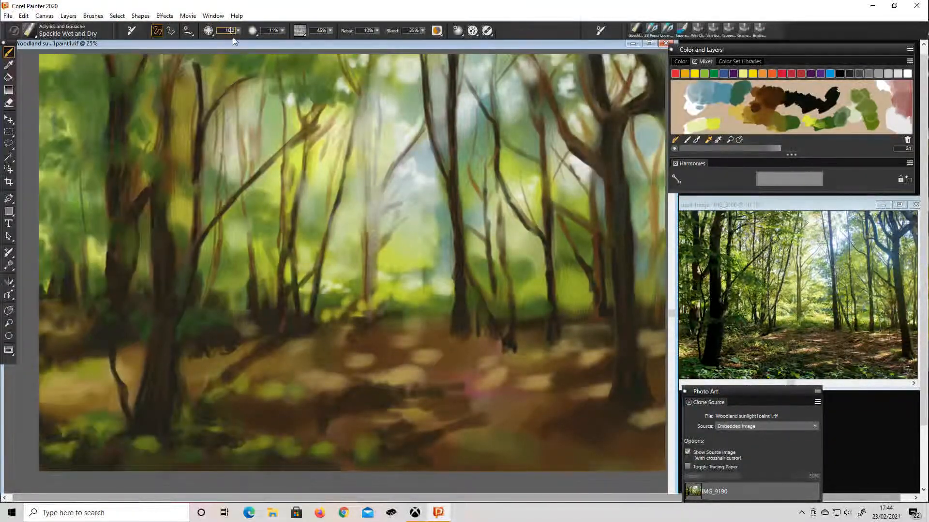
{"action": "key", "text": "Return"}
{"action": "left_click", "coordinate": [761, 104]}
{"action": "mouse_move", "coordinate": [369, 252]}
{"action": "left_mouse_down"}
{"action": "mouse_move", "coordinate": [368, 124]}
{"action": "mouse_move", "coordinate": [359, 112]}
{"action": "mouse_move", "coordinate": [373, 251]}
{"action": "mouse_move", "coordinate": [387, 172]}
{"action": "mouse_move", "coordinate": [380, 130]}
{"action": "mouse_move", "coordinate": [376, 262]}
{"action": "mouse_move", "coordinate": [351, 68]}
{"action": "mouse_move", "coordinate": [338, 104]}
{"action": "mouse_move", "coordinate": [356, 265]}
{"action": "mouse_move", "coordinate": [411, 261]}
{"action": "mouse_move", "coordinate": [435, 222]}
{"action": "mouse_move", "coordinate": [435, 154]}
{"action": "mouse_move", "coordinate": [465, 153]}
{"action": "left_mouse_up"}
Paint sampled blue patches into the background beside the middle tree with brush size 15 and 20% opacity.
{"action": "left_click", "coordinate": [231, 31]}
{"action": "type", "text": "15"}
{"action": "key", "text": "Return"}
{"action": "left_click", "coordinate": [431, 253], "text": "alt"}
{"action": "type", "text": "20"}
{"action": "key", "text": "Return"}
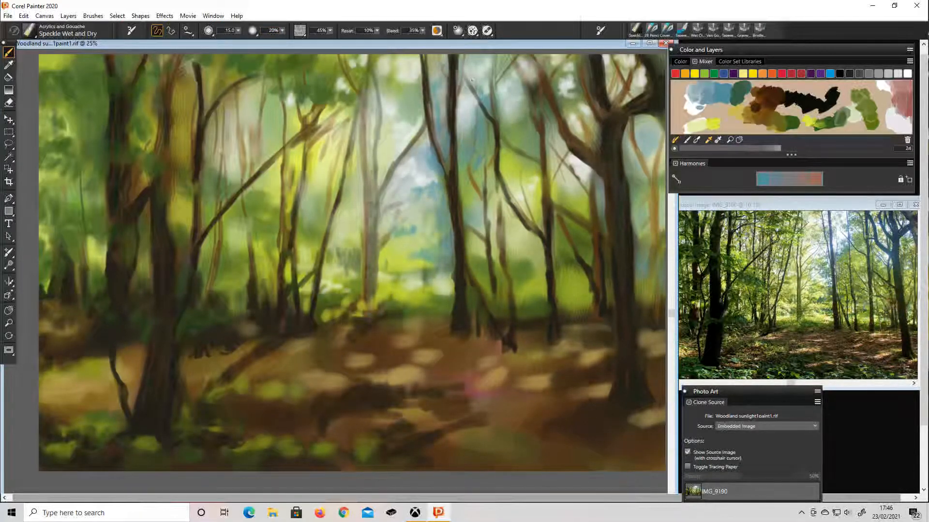
Paint sampled yellow-green light along the middle tree's trunk and into the surrounding background foliage.
{"action": "left_click", "coordinate": [364, 227], "text": "alt"}
{"action": "left_click_drag", "start_coordinate": [364, 226], "coordinate": [367, 72]}
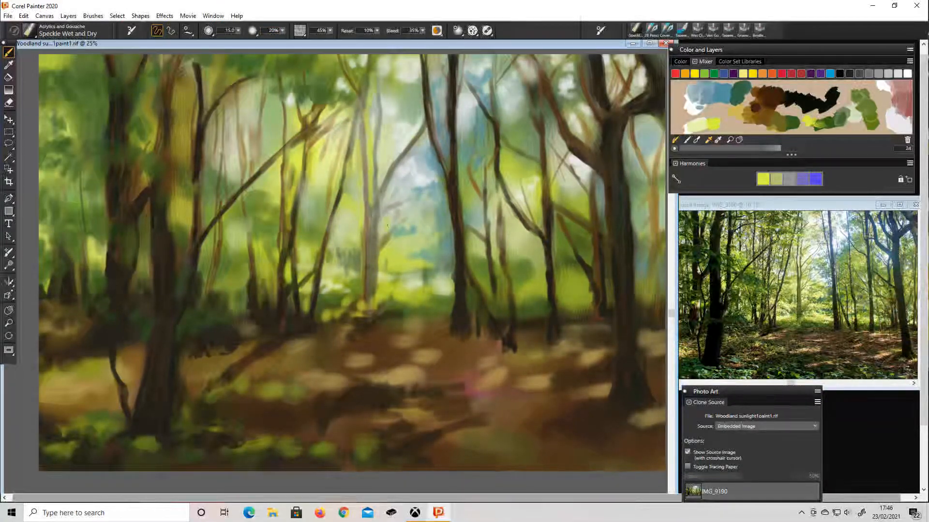
{"action": "mouse_move", "coordinate": [419, 226]}
{"action": "left_mouse_down"}
{"action": "mouse_move", "coordinate": [261, 203]}
{"action": "mouse_move", "coordinate": [232, 189]}
{"action": "mouse_move", "coordinate": [237, 227]}
{"action": "left_mouse_up"}
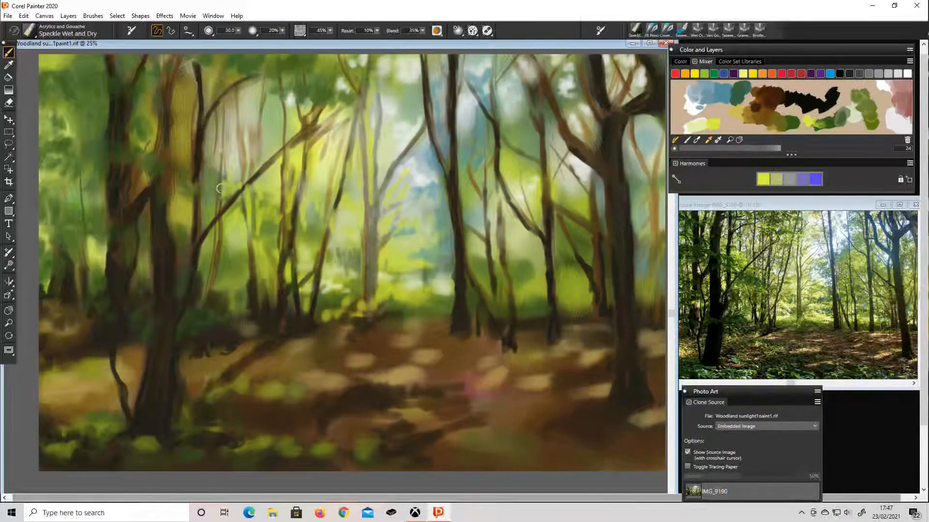
Dab yellow-green leaves over the left and far-left trees with brush size 30.
{"action": "mouse_move", "coordinate": [220, 189]}
{"action": "left_mouse_down"}
{"action": "mouse_move", "coordinate": [208, 167]}
{"action": "mouse_move", "coordinate": [242, 189]}
{"action": "mouse_move", "coordinate": [266, 256]}
{"action": "left_mouse_up"}
{"action": "mouse_move", "coordinate": [184, 155]}
{"action": "left_mouse_down"}
{"action": "mouse_move", "coordinate": [152, 94]}
{"action": "mouse_move", "coordinate": [140, 128]}
{"action": "left_mouse_up"}
{"action": "left_click_drag", "start_coordinate": [133, 162], "coordinate": [145, 183]}
{"action": "left_click_drag", "start_coordinate": [73, 182], "coordinate": [69, 200]}
{"action": "mouse_move", "coordinate": [45, 193]}
{"action": "left_mouse_down"}
{"action": "mouse_move", "coordinate": [44, 145]}
{"action": "mouse_move", "coordinate": [63, 108]}
{"action": "mouse_move", "coordinate": [56, 135]}
{"action": "left_mouse_up"}
Paint thin brown branches among the tops of the far-left and left trees with brush size 10.
{"action": "left_click", "coordinate": [755, 107]}
{"action": "left_click_drag", "start_coordinate": [72, 121], "coordinate": [77, 158]}
{"action": "left_click_drag", "start_coordinate": [148, 110], "coordinate": [130, 63]}
{"action": "left_click_drag", "start_coordinate": [163, 99], "coordinate": [198, 56]}
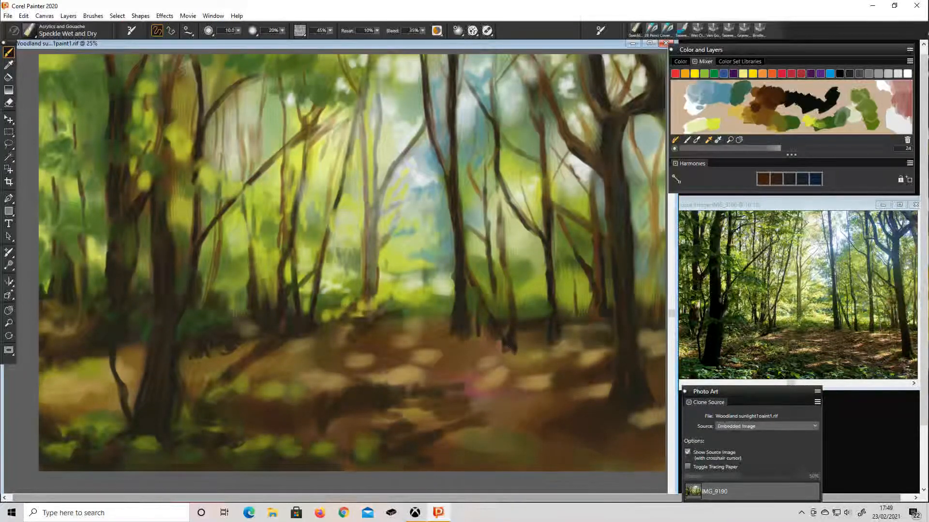
Add brown and golden-brown strokes to the ground right of centre and down the middle tree's trunk.
{"action": "left_click_drag", "start_coordinate": [503, 345], "coordinate": [486, 365]}
{"action": "left_click_drag", "start_coordinate": [371, 265], "coordinate": [369, 286]}
{"action": "left_click", "coordinate": [769, 115]}
{"action": "left_click_drag", "start_coordinate": [366, 223], "coordinate": [376, 278]}
{"action": "left_click_drag", "start_coordinate": [365, 206], "coordinate": [368, 229]}
Dab yellow-green leaves around the middle tree's base and white light into the blue gap beside its branches.
{"action": "left_click", "coordinate": [713, 124]}
{"action": "left_click_drag", "start_coordinate": [377, 292], "coordinate": [366, 323]}
{"action": "left_click_drag", "start_coordinate": [321, 306], "coordinate": [333, 316]}
{"action": "left_click", "coordinate": [728, 93]}
{"action": "left_click_drag", "start_coordinate": [395, 186], "coordinate": [412, 157]}
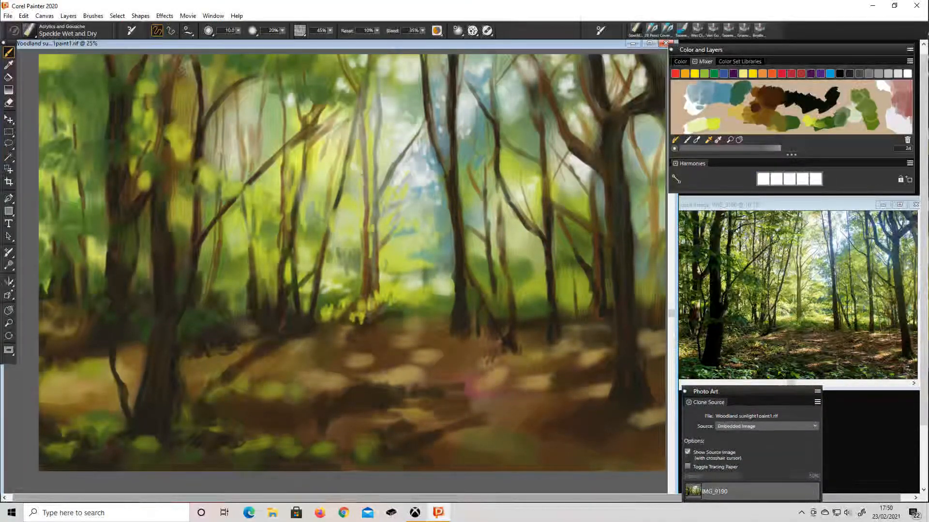
Dab sampled yellow-green leaves along the ground on both sides of the large left trunk.
{"action": "left_click", "coordinate": [331, 268], "text": "alt"}
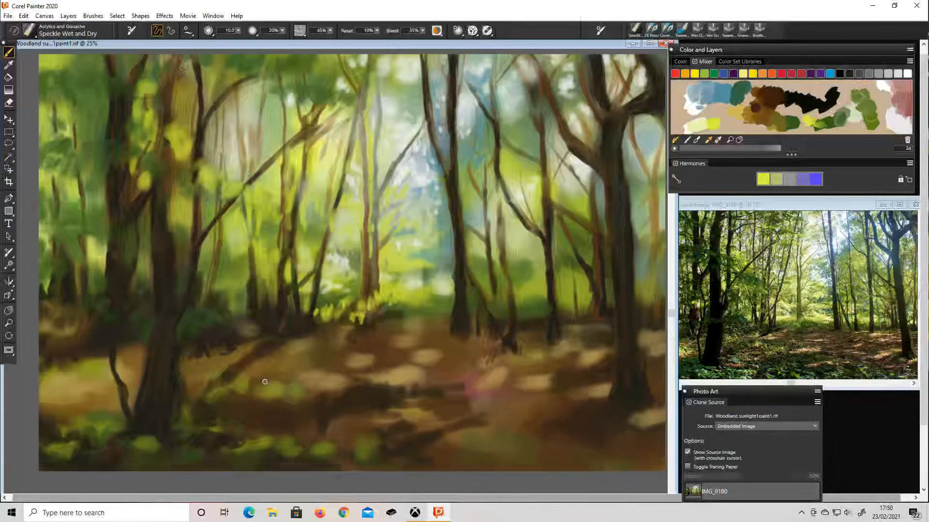
{"action": "left_click_drag", "start_coordinate": [235, 342], "coordinate": [258, 334]}
{"action": "left_click_drag", "start_coordinate": [88, 361], "coordinate": [77, 374]}
Paint mid-green leaf shapes over the foreground plants at the foot of the large left tree.
{"action": "left_click", "coordinate": [828, 128]}
{"action": "left_click_drag", "start_coordinate": [142, 451], "coordinate": [161, 442]}
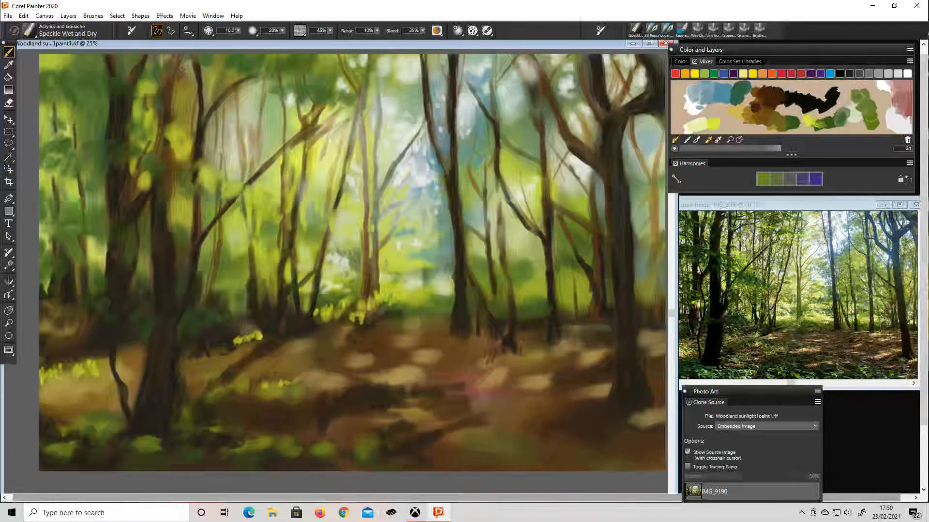
{"action": "left_click_drag", "start_coordinate": [215, 464], "coordinate": [237, 453]}
{"action": "mouse_move", "coordinate": [352, 441]}
{"action": "left_mouse_down"}
{"action": "mouse_move", "coordinate": [370, 451]}
{"action": "mouse_move", "coordinate": [356, 465]}
{"action": "left_mouse_up"}
{"action": "mouse_move", "coordinate": [323, 439]}
{"action": "left_mouse_down"}
{"action": "mouse_move", "coordinate": [311, 449]}
{"action": "mouse_move", "coordinate": [329, 455]}
{"action": "left_mouse_up"}
{"action": "left_click_drag", "start_coordinate": [270, 420], "coordinate": [283, 431]}
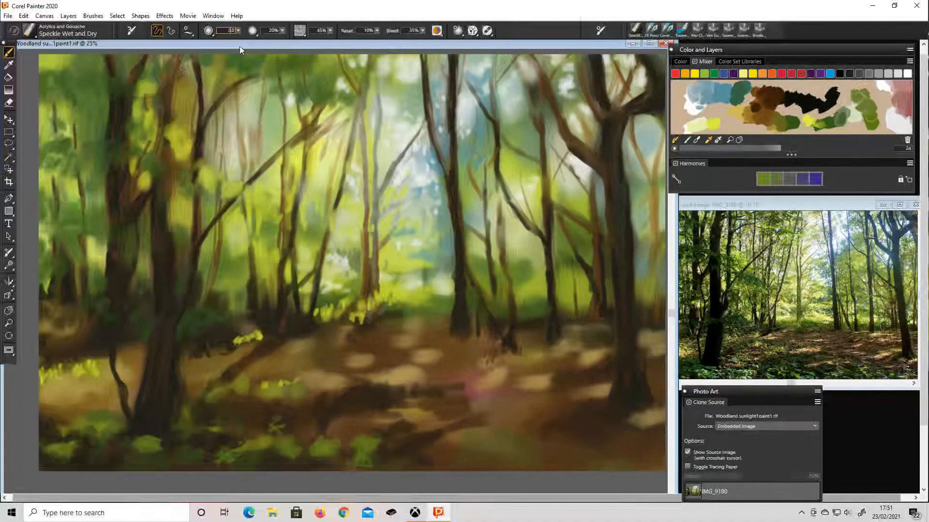
{"action": "left_click_drag", "start_coordinate": [180, 431], "coordinate": [200, 428]}
Paint a brown branch and dark foliage clusters across the left trees and upper canopy, enlarging the brush to 20.
{"action": "left_click", "coordinate": [770, 95]}
{"action": "left_click_drag", "start_coordinate": [227, 223], "coordinate": [303, 240]}
{"action": "left_click", "coordinate": [817, 107]}
{"action": "key", "text": "bracketright"}
{"action": "key", "text": "bracketright"}
{"action": "left_click_drag", "start_coordinate": [215, 205], "coordinate": [256, 230]}
{"action": "left_click_drag", "start_coordinate": [104, 157], "coordinate": [44, 146]}
{"action": "mouse_move", "coordinate": [114, 85]}
{"action": "left_mouse_down"}
{"action": "mouse_move", "coordinate": [54, 66]}
{"action": "mouse_move", "coordinate": [72, 83]}
{"action": "left_mouse_up"}
{"action": "mouse_move", "coordinate": [44, 212]}
{"action": "left_mouse_down"}
{"action": "mouse_move", "coordinate": [65, 241]}
{"action": "mouse_move", "coordinate": [98, 230]}
{"action": "left_mouse_up"}
{"action": "mouse_move", "coordinate": [263, 75]}
{"action": "left_mouse_down"}
{"action": "mouse_move", "coordinate": [314, 66]}
{"action": "mouse_move", "coordinate": [368, 97]}
{"action": "left_mouse_up"}
Paint olive-green leaves over the dark foliage clusters on the left trees with 40% opacity.
{"action": "left_click", "coordinate": [740, 93]}
{"action": "type", "text": "40"}
{"action": "key", "text": "Return"}
{"action": "left_click", "coordinate": [817, 122]}
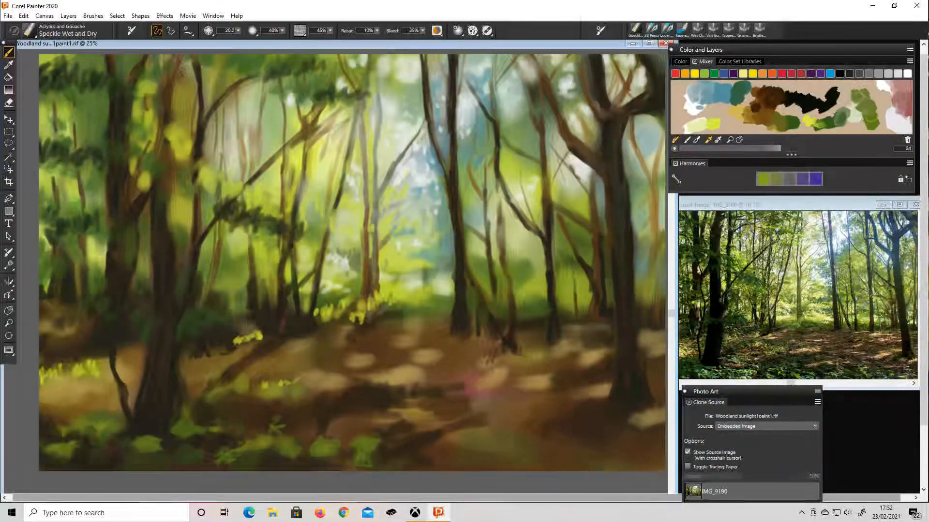
{"action": "left_click_drag", "start_coordinate": [52, 67], "coordinate": [80, 84]}
{"action": "left_click_drag", "start_coordinate": [91, 73], "coordinate": [103, 87]}
{"action": "left_click_drag", "start_coordinate": [144, 146], "coordinate": [148, 167]}
{"action": "left_click_drag", "start_coordinate": [220, 187], "coordinate": [239, 212]}
{"action": "left_click_drag", "start_coordinate": [251, 213], "coordinate": [296, 237]}
{"action": "left_click_drag", "start_coordinate": [249, 212], "coordinate": [255, 223]}
{"action": "left_click_drag", "start_coordinate": [162, 182], "coordinate": [168, 200]}
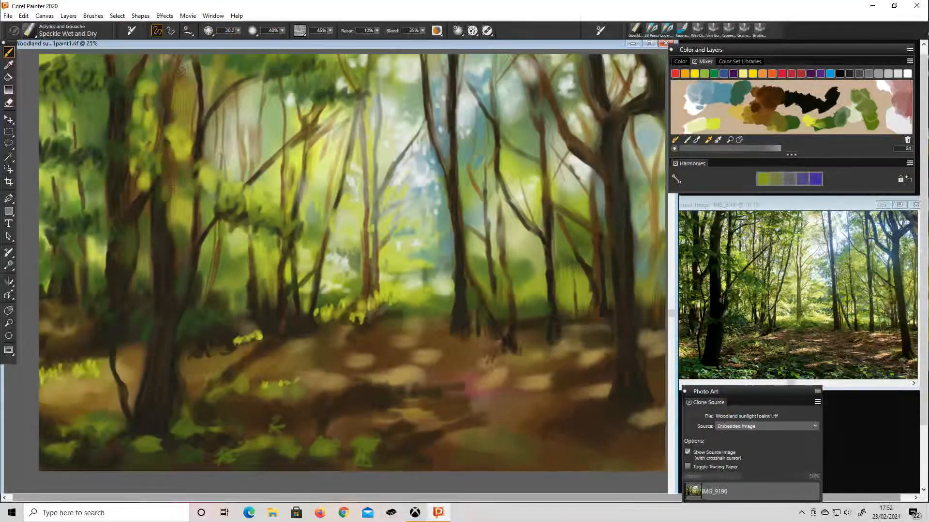
Add larger olive-green leaves beside the left trunk and across the far-left foliage with brush size 30.
{"action": "left_click_drag", "start_coordinate": [203, 170], "coordinate": [218, 194]}
{"action": "left_click_drag", "start_coordinate": [80, 205], "coordinate": [109, 233]}
{"action": "left_click_drag", "start_coordinate": [57, 216], "coordinate": [81, 234]}
{"action": "mouse_move", "coordinate": [106, 145]}
{"action": "left_mouse_down"}
{"action": "mouse_move", "coordinate": [72, 167]}
{"action": "mouse_move", "coordinate": [53, 162]}
{"action": "left_mouse_up"}
Dab bright yellow-green leaves through the upper foliage around the far-left trunk.
{"action": "left_click", "coordinate": [714, 127]}
{"action": "left_click_drag", "start_coordinate": [60, 97], "coordinate": [64, 116]}
{"action": "left_click_drag", "start_coordinate": [83, 96], "coordinate": [82, 128]}
{"action": "left_click_drag", "start_coordinate": [102, 111], "coordinate": [100, 124]}
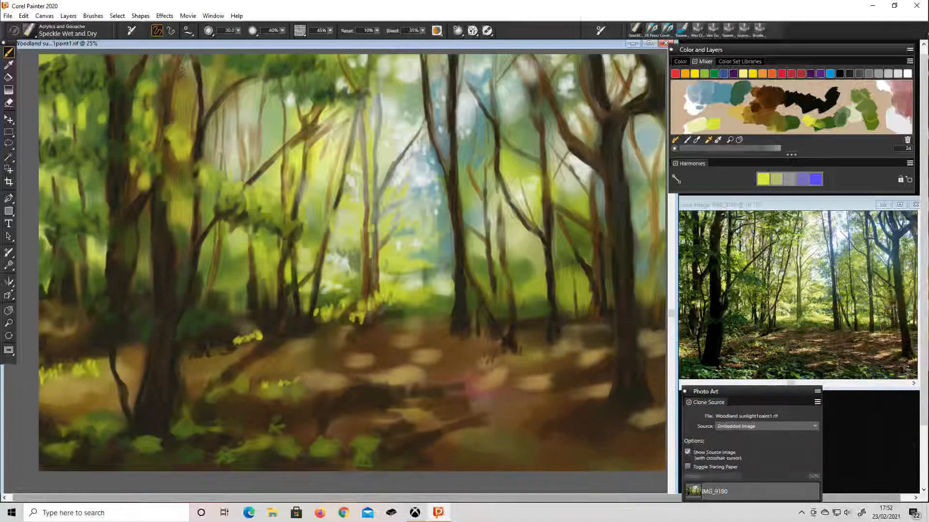
{"action": "left_click_drag", "start_coordinate": [127, 59], "coordinate": [137, 128]}
{"action": "mouse_move", "coordinate": [98, 134]}
{"action": "left_mouse_down"}
{"action": "mouse_move", "coordinate": [63, 187]}
{"action": "mouse_move", "coordinate": [72, 188]}
{"action": "left_mouse_up"}
{"action": "left_click_drag", "start_coordinate": [95, 169], "coordinate": [98, 188]}
Add pale and ochre light patches to the far-left foliage, the left trunks and the sunlit ground.
{"action": "left_click", "coordinate": [885, 87]}
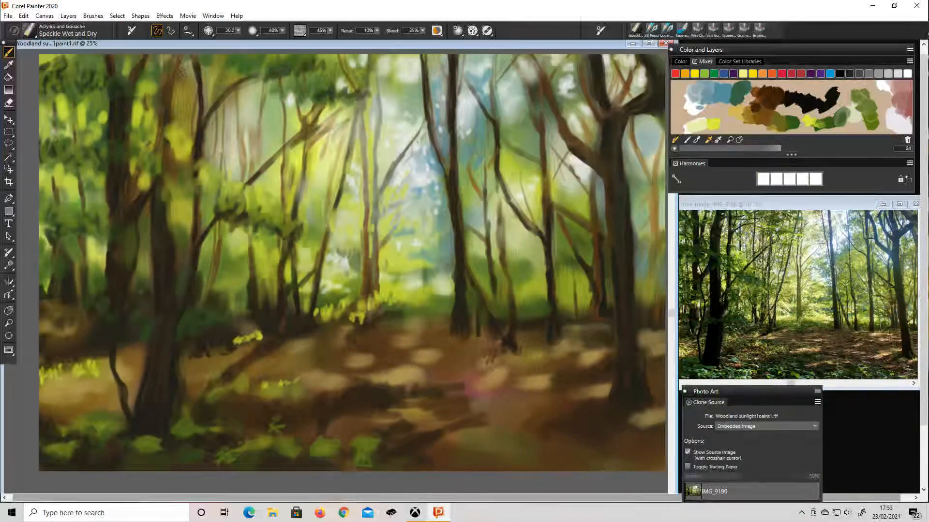
{"action": "left_click_drag", "start_coordinate": [50, 111], "coordinate": [51, 126]}
{"action": "left_click_drag", "start_coordinate": [126, 152], "coordinate": [128, 187]}
{"action": "left_click", "coordinate": [736, 112]}
{"action": "left_click_drag", "start_coordinate": [120, 236], "coordinate": [122, 302]}
{"action": "left_click_drag", "start_coordinate": [96, 379], "coordinate": [43, 385]}
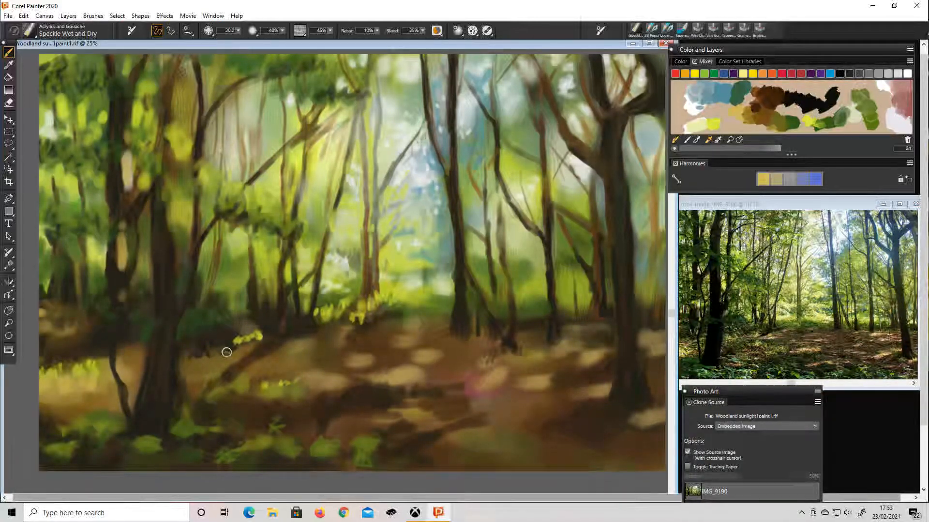
{"action": "left_click_drag", "start_coordinate": [389, 376], "coordinate": [340, 385]}
{"action": "left_click_drag", "start_coordinate": [174, 219], "coordinate": [177, 240]}
Paint pale pinkish highlights down the large left trunk, at nearby tree bases and on the ground at right.
{"action": "left_click", "coordinate": [893, 112]}
{"action": "left_click_drag", "start_coordinate": [166, 200], "coordinate": [182, 252]}
{"action": "mouse_move", "coordinate": [183, 269]}
{"action": "left_mouse_down"}
{"action": "mouse_move", "coordinate": [180, 297]}
{"action": "mouse_move", "coordinate": [229, 291]}
{"action": "left_mouse_up"}
{"action": "left_click_drag", "start_coordinate": [324, 281], "coordinate": [321, 302]}
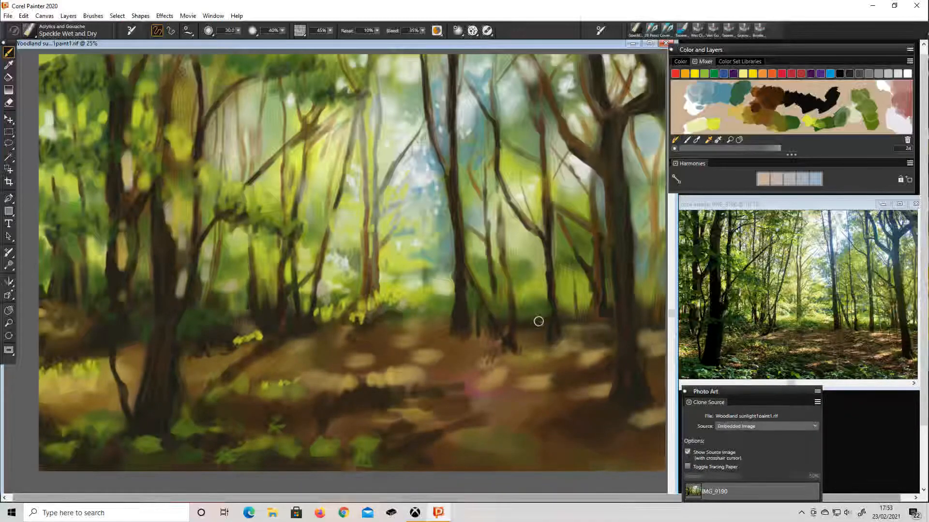
{"action": "left_click_drag", "start_coordinate": [525, 312], "coordinate": [545, 319]}
{"action": "mouse_move", "coordinate": [560, 345]}
{"action": "left_mouse_down"}
{"action": "mouse_move", "coordinate": [587, 343]}
{"action": "mouse_move", "coordinate": [597, 328]}
{"action": "left_mouse_up"}
Paint ochre sunlight patches on the ground around the centre-right trunks, reducing the brush size to 20.
{"action": "left_click", "coordinate": [736, 113]}
{"action": "mouse_move", "coordinate": [538, 331]}
{"action": "left_mouse_down"}
{"action": "mouse_move", "coordinate": [476, 339]}
{"action": "mouse_move", "coordinate": [462, 362]}
{"action": "left_mouse_up"}
{"action": "double_click", "coordinate": [230, 31]}
{"action": "type", "text": "20"}
{"action": "key", "text": "Return"}
{"action": "left_click_drag", "start_coordinate": [451, 322], "coordinate": [426, 333]}
{"action": "left_click_drag", "start_coordinate": [459, 336], "coordinate": [439, 345]}
Paint green behind the central clearing and brown strokes on the centre-right trunks and the ground beneath them.
{"action": "left_click", "coordinate": [792, 121]}
{"action": "left_click_drag", "start_coordinate": [444, 310], "coordinate": [401, 314]}
{"action": "left_click", "coordinate": [770, 98]}
{"action": "left_click_drag", "start_coordinate": [449, 291], "coordinate": [449, 307]}
{"action": "left_click_drag", "start_coordinate": [441, 261], "coordinate": [436, 237]}
{"action": "mouse_move", "coordinate": [512, 208]}
{"action": "left_mouse_down"}
{"action": "mouse_move", "coordinate": [532, 286]}
{"action": "mouse_move", "coordinate": [509, 217]}
{"action": "left_mouse_up"}
{"action": "left_click_drag", "start_coordinate": [522, 312], "coordinate": [549, 323]}
{"action": "left_click_drag", "start_coordinate": [567, 297], "coordinate": [593, 306]}
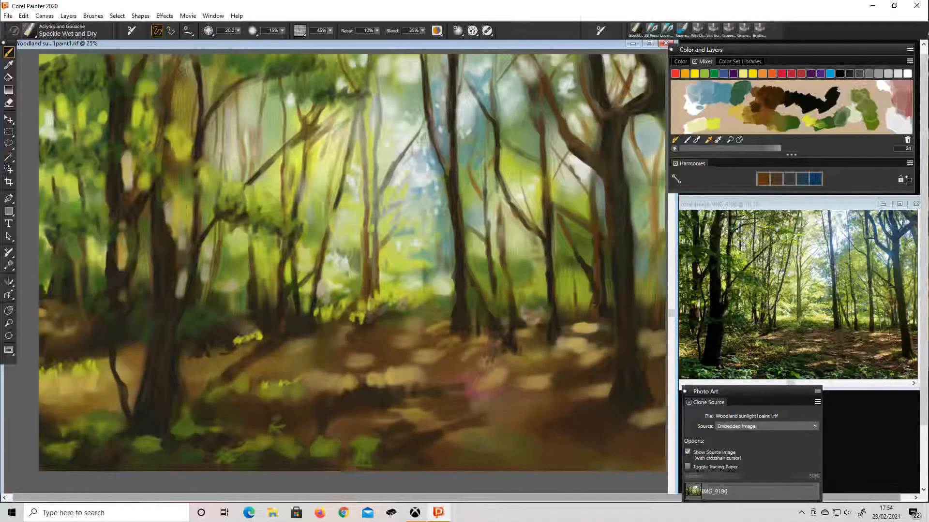
Glaze brown shadows over the light patches across the woodland floor with 15% opacity.
{"action": "left_click_drag", "start_coordinate": [656, 339], "coordinate": [576, 325]}
{"action": "mouse_move", "coordinate": [594, 344]}
{"action": "left_mouse_down"}
{"action": "mouse_move", "coordinate": [564, 360]}
{"action": "mouse_move", "coordinate": [505, 362]}
{"action": "left_mouse_up"}
{"action": "left_click_drag", "start_coordinate": [467, 354], "coordinate": [474, 392]}
{"action": "left_click", "coordinate": [776, 99]}
{"action": "left_click_drag", "start_coordinate": [419, 367], "coordinate": [398, 387]}
{"action": "left_click_drag", "start_coordinate": [371, 354], "coordinate": [301, 378]}
{"action": "mouse_move", "coordinate": [313, 345]}
{"action": "left_mouse_down"}
{"action": "mouse_move", "coordinate": [203, 388]}
{"action": "mouse_move", "coordinate": [190, 407]}
{"action": "left_mouse_up"}
Darken the ground beside the large left trunk and dab yellow-green leaves along the left forest floor.
{"action": "left_click", "coordinate": [791, 103]}
{"action": "left_click_drag", "start_coordinate": [219, 374], "coordinate": [190, 397]}
{"action": "left_click", "coordinate": [714, 123]}
{"action": "mouse_move", "coordinate": [212, 348]}
{"action": "left_mouse_down"}
{"action": "mouse_move", "coordinate": [195, 359]}
{"action": "mouse_move", "coordinate": [205, 365]}
{"action": "left_mouse_up"}
{"action": "left_click_drag", "start_coordinate": [190, 361], "coordinate": [187, 372]}
{"action": "left_click_drag", "start_coordinate": [253, 357], "coordinate": [289, 371]}
{"action": "left_click_drag", "start_coordinate": [81, 396], "coordinate": [62, 411]}
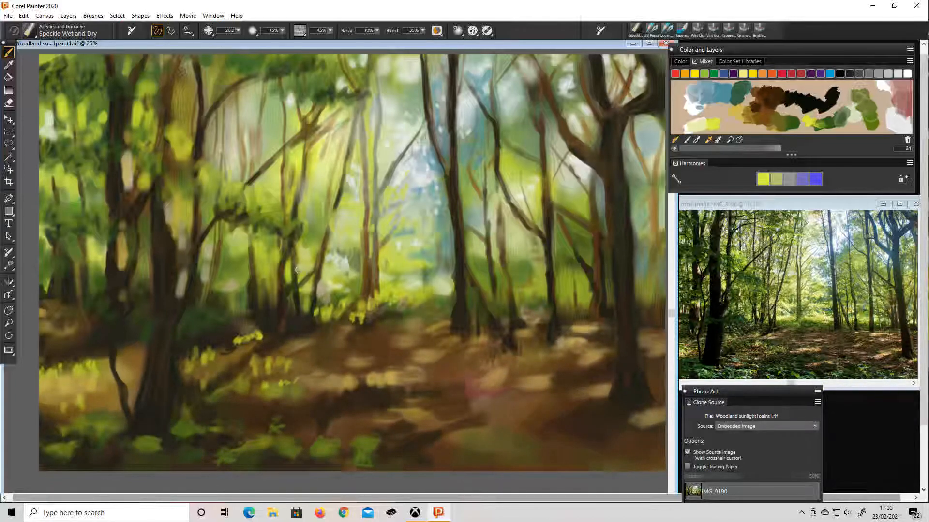
Add white highlights to the far-left ground, the foreground leaves and the gap beside the large left trunk.
{"action": "left_click", "coordinate": [695, 107]}
{"action": "left_click_drag", "start_coordinate": [64, 379], "coordinate": [49, 389]}
{"action": "left_click_drag", "start_coordinate": [43, 314], "coordinate": [53, 326]}
{"action": "left_click_drag", "start_coordinate": [110, 447], "coordinate": [94, 454]}
{"action": "left_click_drag", "start_coordinate": [202, 418], "coordinate": [198, 441]}
{"action": "left_click_drag", "start_coordinate": [268, 443], "coordinate": [257, 446]}
{"action": "left_click_drag", "start_coordinate": [211, 126], "coordinate": [208, 159]}
Dab pale grey sky light through the treetops around the left and far-left trunks.
{"action": "left_click", "coordinate": [712, 93]}
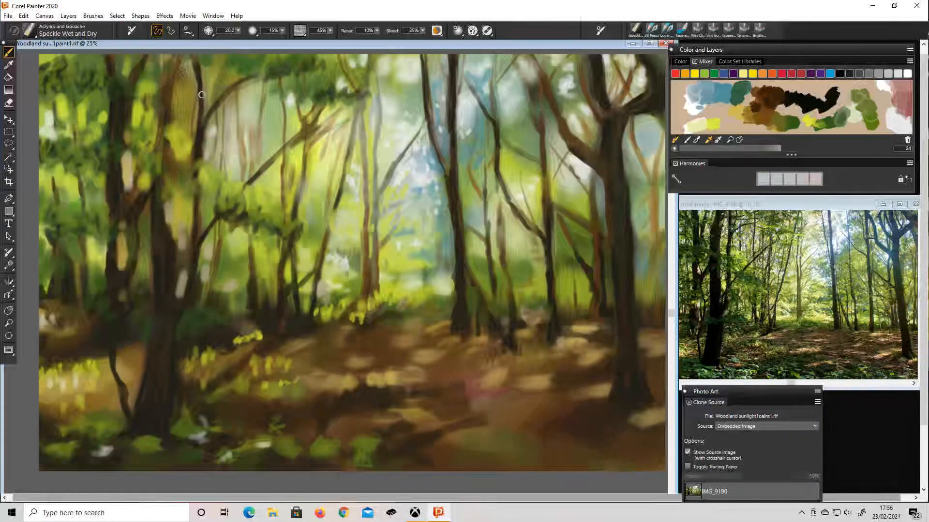
{"action": "left_click_drag", "start_coordinate": [189, 60], "coordinate": [186, 95]}
{"action": "left_click_drag", "start_coordinate": [178, 88], "coordinate": [177, 106]}
{"action": "left_click_drag", "start_coordinate": [156, 64], "coordinate": [148, 78]}
{"action": "mouse_move", "coordinate": [65, 58]}
{"action": "left_mouse_down"}
{"action": "mouse_move", "coordinate": [62, 79]}
{"action": "mouse_move", "coordinate": [87, 116]}
{"action": "left_mouse_up"}
{"action": "left_click_drag", "start_coordinate": [51, 101], "coordinate": [44, 129]}
{"action": "left_click_drag", "start_coordinate": [104, 96], "coordinate": [93, 138]}
Add white light spots in the upper-left canopy and down the two large left trunks.
{"action": "left_click", "coordinate": [695, 106]}
{"action": "left_click_drag", "start_coordinate": [150, 57], "coordinate": [148, 74]}
{"action": "left_click_drag", "start_coordinate": [42, 107], "coordinate": [42, 126]}
{"action": "left_click_drag", "start_coordinate": [129, 157], "coordinate": [130, 173]}
{"action": "left_click_drag", "start_coordinate": [169, 183], "coordinate": [171, 201]}
{"action": "left_click_drag", "start_coordinate": [127, 236], "coordinate": [125, 253]}
Paint dark vertical trunk strokes through the far-left trees and undergrowth.
{"action": "left_click", "coordinate": [813, 100]}
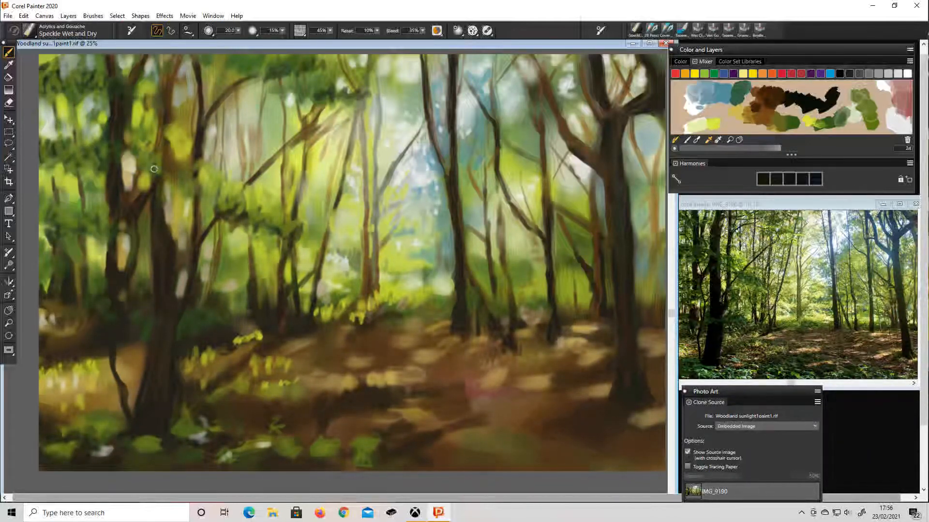
{"action": "left_click_drag", "start_coordinate": [104, 55], "coordinate": [104, 72]}
{"action": "left_click_drag", "start_coordinate": [99, 79], "coordinate": [99, 111]}
{"action": "left_click_drag", "start_coordinate": [158, 55], "coordinate": [159, 86]}
{"action": "left_click_drag", "start_coordinate": [162, 121], "coordinate": [160, 181]}
{"action": "left_click_drag", "start_coordinate": [76, 152], "coordinate": [75, 200]}
{"action": "left_click_drag", "start_coordinate": [86, 221], "coordinate": [80, 297]}
{"action": "mouse_move", "coordinate": [103, 241]}
{"action": "left_mouse_down"}
{"action": "mouse_move", "coordinate": [102, 291]}
{"action": "mouse_move", "coordinate": [42, 316]}
{"action": "left_mouse_up"}
{"action": "left_click_drag", "start_coordinate": [47, 279], "coordinate": [43, 294]}
{"action": "left_click_drag", "start_coordinate": [48, 223], "coordinate": [44, 243]}
Paint thin dark branches through the far-left foliage with brush size 10 and 20% opacity.
{"action": "left_click", "coordinate": [272, 30]}
{"action": "type", "text": "20"}
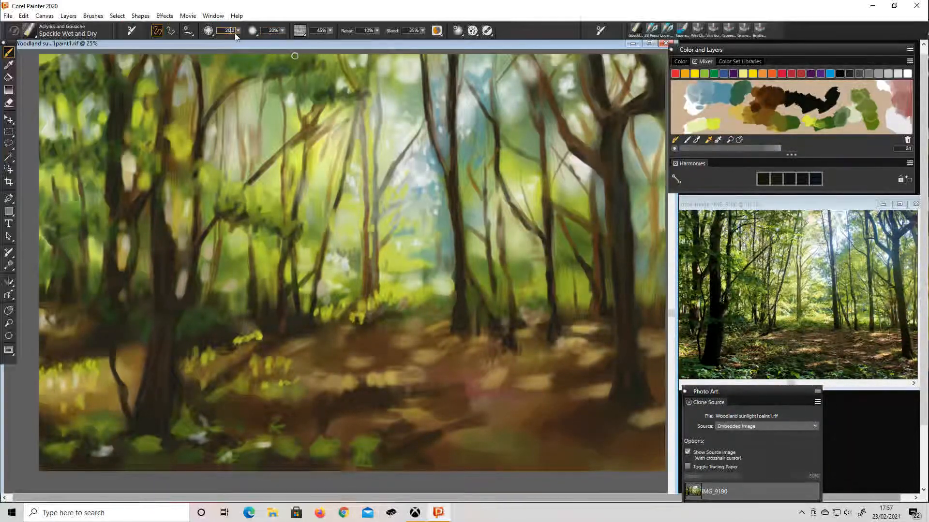
{"action": "left_click", "coordinate": [237, 31]}
{"action": "left_click", "coordinate": [229, 30]}
{"action": "type", "text": "10"}
{"action": "key", "text": "Return"}
{"action": "left_click_drag", "start_coordinate": [47, 87], "coordinate": [95, 138]}
{"action": "mouse_move", "coordinate": [93, 58]}
{"action": "left_mouse_down"}
{"action": "mouse_move", "coordinate": [79, 72]}
{"action": "mouse_move", "coordinate": [89, 79]}
{"action": "left_mouse_up"}
{"action": "mouse_move", "coordinate": [96, 82]}
{"action": "left_mouse_down"}
{"action": "mouse_move", "coordinate": [106, 103]}
{"action": "mouse_move", "coordinate": [39, 143]}
{"action": "left_mouse_up"}
{"action": "left_click_drag", "start_coordinate": [74, 161], "coordinate": [57, 216]}
{"action": "left_click_drag", "start_coordinate": [58, 167], "coordinate": [38, 210]}
{"action": "left_click_drag", "start_coordinate": [154, 56], "coordinate": [135, 124]}
{"action": "left_click_drag", "start_coordinate": [156, 89], "coordinate": [139, 157]}
Paint thin dark branches and stems in the upper canopy to the right of the large left trunk.
{"action": "left_click_drag", "start_coordinate": [214, 54], "coordinate": [201, 118]}
{"action": "left_click_drag", "start_coordinate": [242, 57], "coordinate": [234, 82]}
{"action": "mouse_move", "coordinate": [278, 76]}
{"action": "left_mouse_down"}
{"action": "mouse_move", "coordinate": [262, 115]}
{"action": "mouse_move", "coordinate": [262, 168]}
{"action": "left_mouse_up"}
{"action": "mouse_move", "coordinate": [240, 93]}
{"action": "left_mouse_down"}
{"action": "mouse_move", "coordinate": [250, 179]}
{"action": "mouse_move", "coordinate": [247, 112]}
{"action": "mouse_move", "coordinate": [245, 159]}
{"action": "left_mouse_up"}
Paint a slender trunk right of the large left tree in brown and overlay it with olive strokes.
{"action": "left_click", "coordinate": [752, 107]}
{"action": "left_click_drag", "start_coordinate": [235, 152], "coordinate": [235, 194]}
{"action": "left_click_drag", "start_coordinate": [231, 222], "coordinate": [230, 286]}
{"action": "left_click", "coordinate": [776, 123]}
{"action": "left_click_drag", "start_coordinate": [232, 158], "coordinate": [235, 183]}
{"action": "left_click_drag", "start_coordinate": [234, 229], "coordinate": [235, 254]}
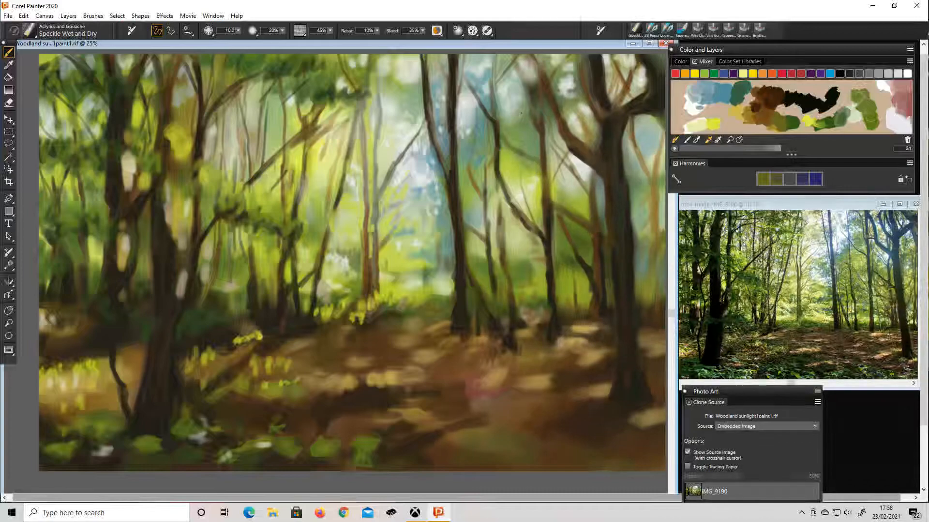
Add short branch and foliage strokes among the right-hand trees and darken the large right trunk with dark green.
{"action": "left_click_drag", "start_coordinate": [524, 85], "coordinate": [500, 124]}
{"action": "left_click_drag", "start_coordinate": [506, 241], "coordinate": [532, 263]}
{"action": "left_click_drag", "start_coordinate": [514, 242], "coordinate": [529, 256]}
{"action": "left_click_drag", "start_coordinate": [640, 116], "coordinate": [654, 176]}
{"action": "left_click_drag", "start_coordinate": [630, 137], "coordinate": [644, 181]}
{"action": "left_click", "coordinate": [801, 108]}
{"action": "mouse_move", "coordinate": [628, 120]}
{"action": "left_mouse_down"}
{"action": "mouse_move", "coordinate": [655, 187]}
{"action": "mouse_move", "coordinate": [653, 322]}
{"action": "left_mouse_up"}
Paint dark shadows in the lower-right foreground and around the right-hand trunk bases with brush size 30.
{"action": "double_click", "coordinate": [232, 31]}
{"action": "type", "text": "30"}
{"action": "key", "text": "Return"}
{"action": "left_click_drag", "start_coordinate": [658, 433], "coordinate": [658, 462]}
{"action": "mouse_move", "coordinate": [637, 436]}
{"action": "left_mouse_down"}
{"action": "mouse_move", "coordinate": [636, 459]}
{"action": "mouse_move", "coordinate": [599, 456]}
{"action": "left_mouse_up"}
{"action": "left_click_drag", "start_coordinate": [644, 303], "coordinate": [645, 322]}
{"action": "left_click_drag", "start_coordinate": [593, 300], "coordinate": [564, 314]}
Blend a darker green on the mixer pad and sample it as the painting colour.
{"action": "left_click", "coordinate": [793, 122]}
{"action": "left_click", "coordinate": [690, 140]}
{"action": "left_click_drag", "start_coordinate": [792, 117], "coordinate": [799, 107]}
{"action": "left_click", "coordinate": [710, 140]}
{"action": "left_click", "coordinate": [794, 112]}
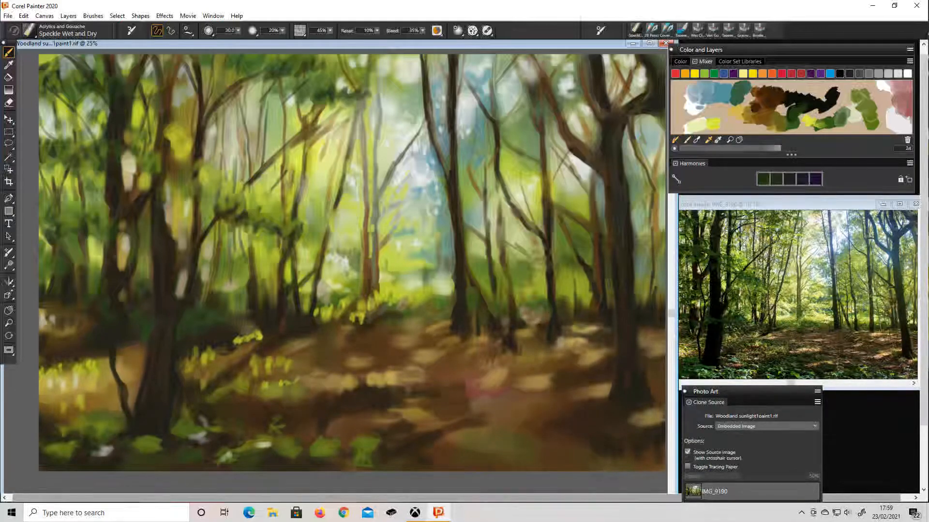
Paint dark green undergrowth shadows along the tree line and beside the base of the large left trunk.
{"action": "left_click_drag", "start_coordinate": [549, 308], "coordinate": [517, 322]}
{"action": "left_click_drag", "start_coordinate": [532, 265], "coordinate": [503, 277]}
{"action": "left_click_drag", "start_coordinate": [486, 265], "coordinate": [470, 280]}
{"action": "left_click_drag", "start_coordinate": [399, 271], "coordinate": [385, 285]}
{"action": "left_click_drag", "start_coordinate": [355, 278], "coordinate": [315, 293]}
{"action": "left_click_drag", "start_coordinate": [227, 311], "coordinate": [213, 321]}
{"action": "left_click_drag", "start_coordinate": [191, 362], "coordinate": [180, 383]}
{"action": "left_click_drag", "start_coordinate": [210, 372], "coordinate": [201, 390]}
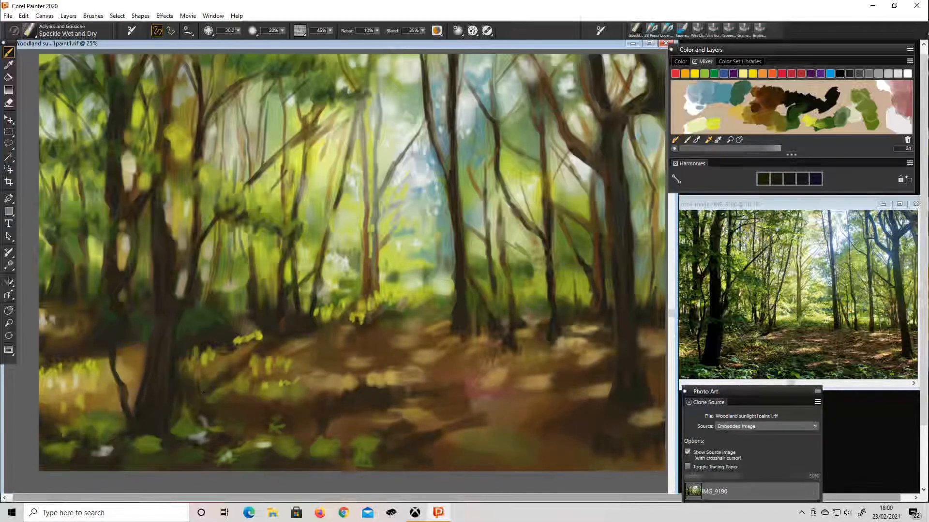
Darken the lower-right foreground and parts of the central ground with broad strokes at brush size 75.8.
{"action": "left_click_drag", "start_coordinate": [237, 31], "coordinate": [264, 40]}
{"action": "left_click_drag", "start_coordinate": [442, 464], "coordinate": [662, 462]}
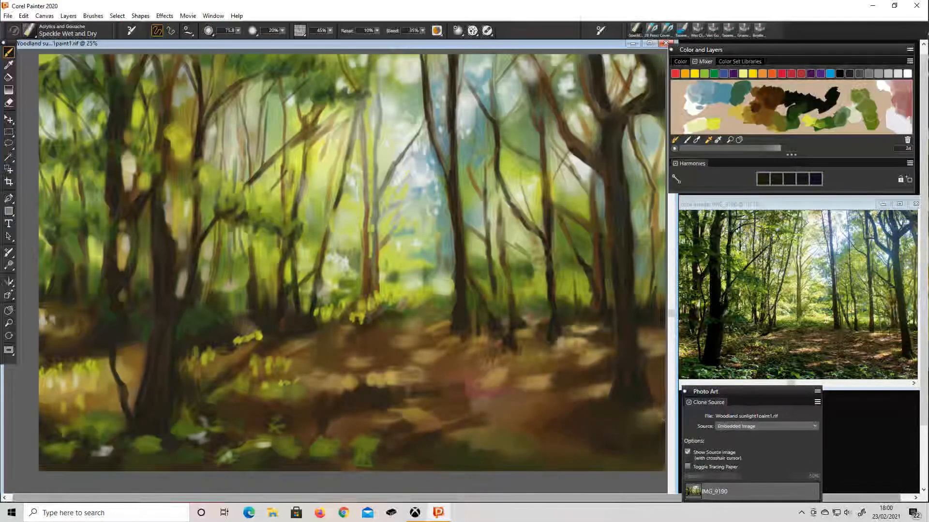
{"action": "left_click_drag", "start_coordinate": [654, 417], "coordinate": [557, 439]}
{"action": "left_click_drag", "start_coordinate": [537, 409], "coordinate": [435, 379]}
{"action": "left_click_drag", "start_coordinate": [435, 324], "coordinate": [387, 378]}
Brush warm brown over the light patches in the centre and left-centre of the woodland floor.
{"action": "left_click", "coordinate": [768, 112]}
{"action": "mouse_move", "coordinate": [438, 355]}
{"action": "left_mouse_down"}
{"action": "mouse_move", "coordinate": [413, 395]}
{"action": "mouse_move", "coordinate": [309, 382]}
{"action": "left_mouse_up"}
{"action": "left_click_drag", "start_coordinate": [295, 346], "coordinate": [355, 349]}
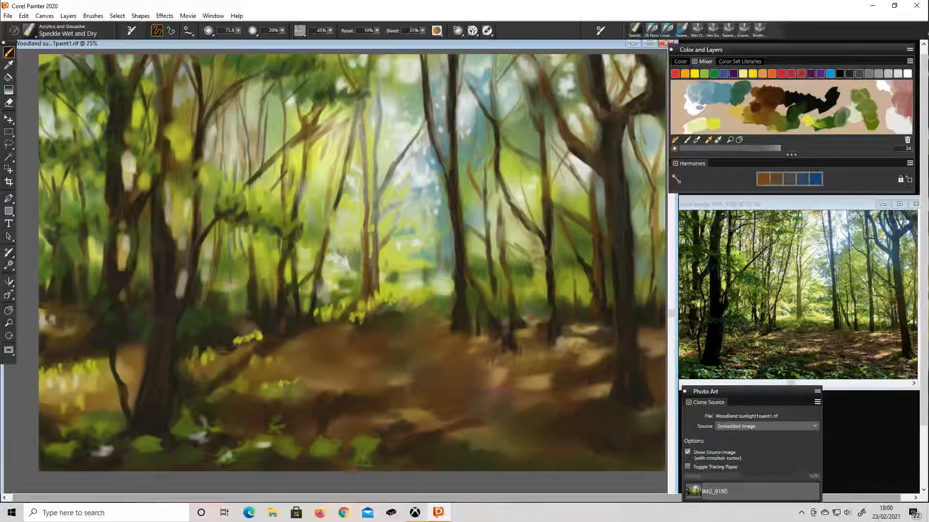
{"action": "left_click_drag", "start_coordinate": [362, 315], "coordinate": [326, 331]}
{"action": "left_click_drag", "start_coordinate": [329, 404], "coordinate": [278, 411]}
Soften the remaining light patches on the right, foreground and far-left ground with broad brown strokes, and touch the left undergrowth.
{"action": "left_click_drag", "start_coordinate": [602, 338], "coordinate": [539, 358]}
{"action": "left_click_drag", "start_coordinate": [646, 334], "coordinate": [636, 370]}
{"action": "left_click_drag", "start_coordinate": [450, 433], "coordinate": [389, 436]}
{"action": "left_click_drag", "start_coordinate": [353, 447], "coordinate": [338, 459]}
{"action": "left_click_drag", "start_coordinate": [85, 363], "coordinate": [43, 413]}
{"action": "left_click_drag", "start_coordinate": [72, 312], "coordinate": [41, 344]}
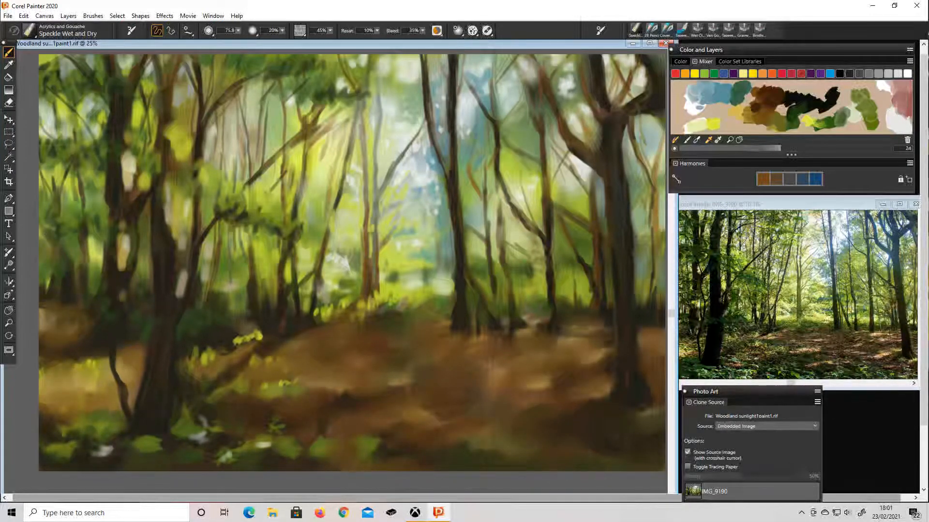
{"action": "left_click_drag", "start_coordinate": [89, 235], "coordinate": [88, 259]}
{"action": "left_click_drag", "start_coordinate": [232, 283], "coordinate": [226, 309]}
Paint soft tan light patches across the woodland floor and a yellow-green patch in the right foreground.
{"action": "left_click", "coordinate": [737, 114]}
{"action": "left_click_drag", "start_coordinate": [549, 382], "coordinate": [508, 393]}
{"action": "left_click_drag", "start_coordinate": [408, 375], "coordinate": [332, 382]}
{"action": "left_click_drag", "start_coordinate": [435, 406], "coordinate": [380, 419]}
{"action": "left_click", "coordinate": [714, 125]}
{"action": "left_click_drag", "start_coordinate": [501, 445], "coordinate": [538, 442]}
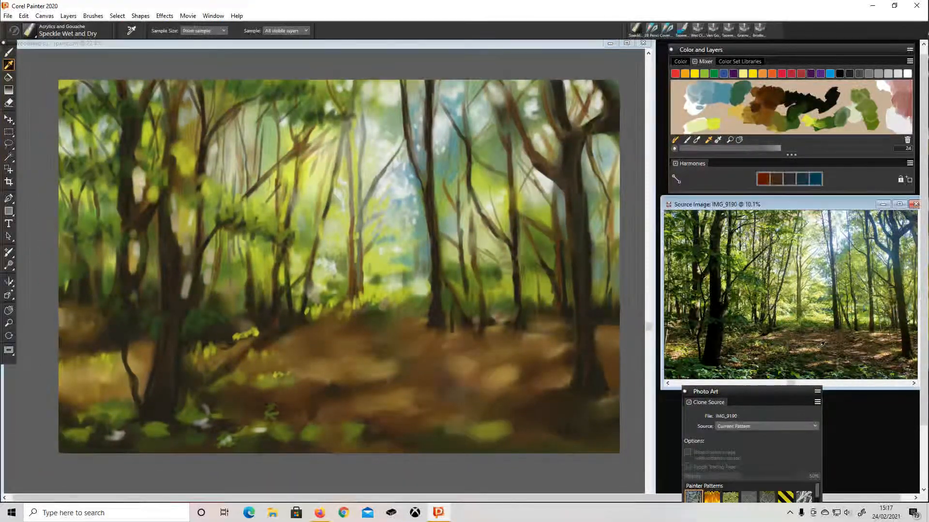
Sample a sunlit yellow from the reference photo, add it to the mixer pad and return to the brush.
{"action": "left_click", "coordinate": [821, 344]}
{"action": "left_click", "coordinate": [817, 338]}
{"action": "left_click", "coordinate": [776, 242]}
{"action": "left_click", "coordinate": [688, 140]}
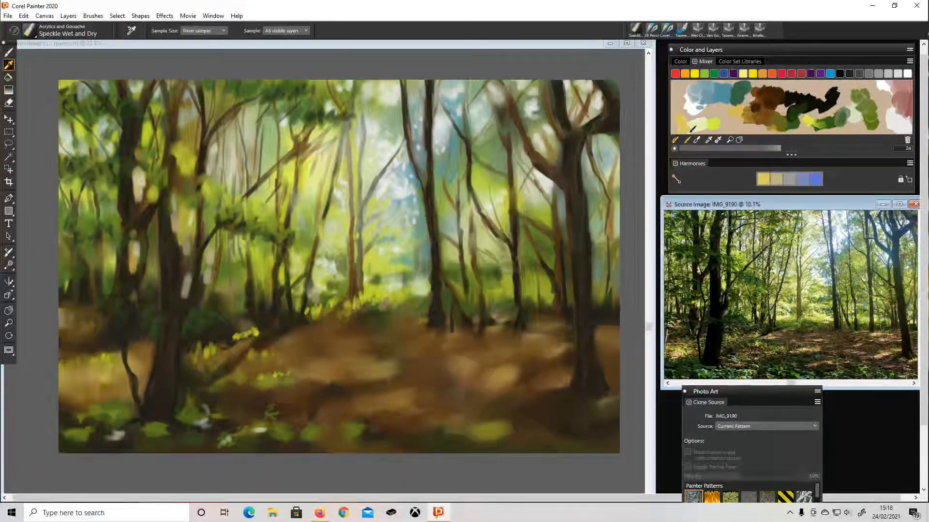
{"action": "key", "text": "b"}
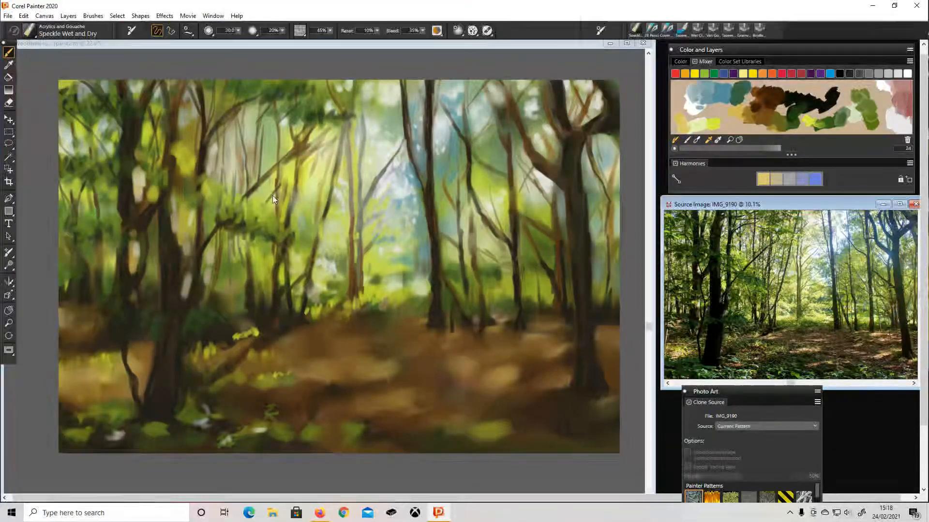
Toggle the tracing paper on and off to compare the painting with the reference photo.
{"action": "left_click", "coordinate": [410, 47]}
{"action": "key", "text": "ctrl+t"}
{"action": "key", "text": "ctrl+t"}
{"action": "key", "text": "ctrl+t"}
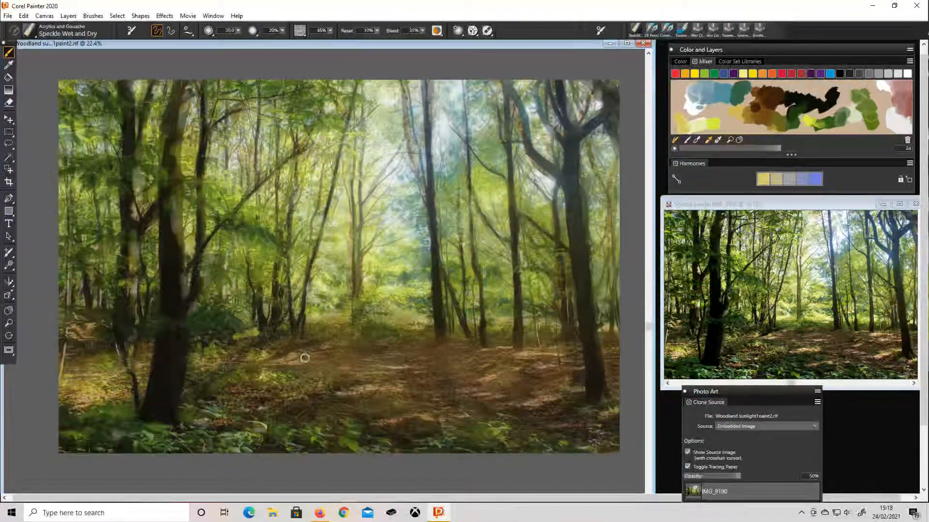
{"action": "key", "text": "ctrl+t"}
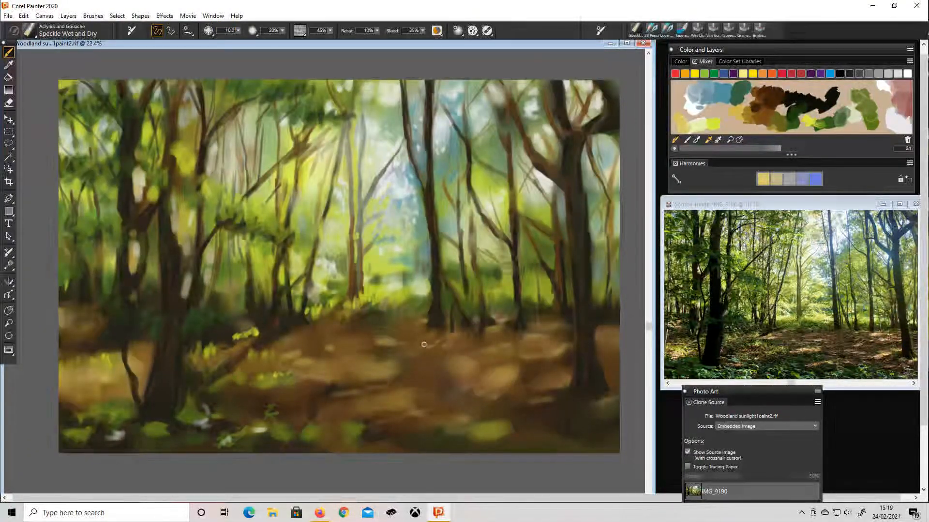
Paint fine pale-yellow dappled highlights across the woodland floor with brush size 10.
{"action": "left_click_drag", "start_coordinate": [424, 344], "coordinate": [523, 389]}
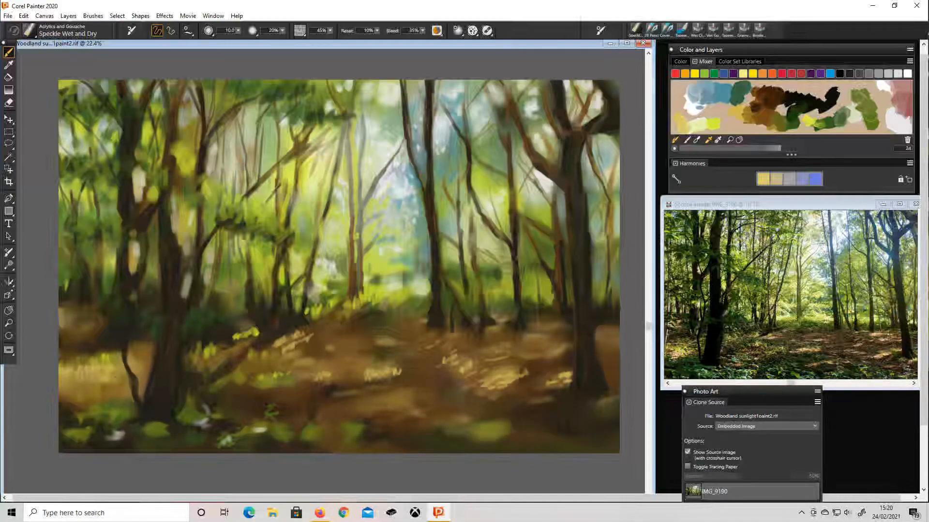
{"action": "left_click", "coordinate": [694, 112]}
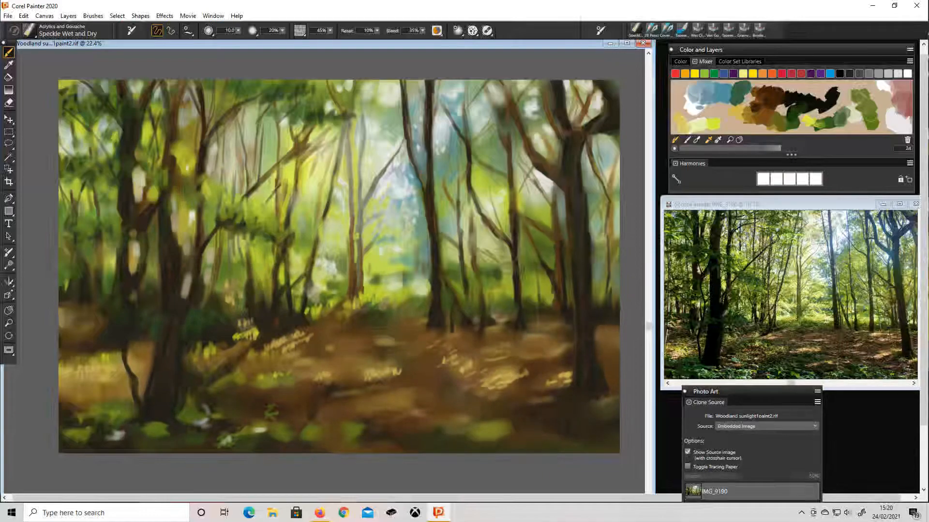
Dab yellow-green and mid-green leaves among the slender trunks and branches on the right side.
{"action": "left_click", "coordinate": [809, 125]}
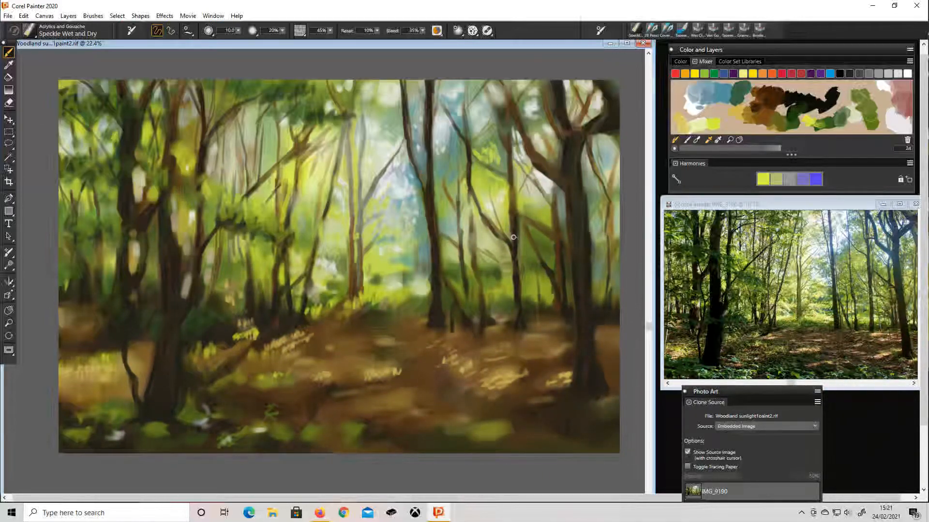
{"action": "left_click", "coordinate": [822, 128]}
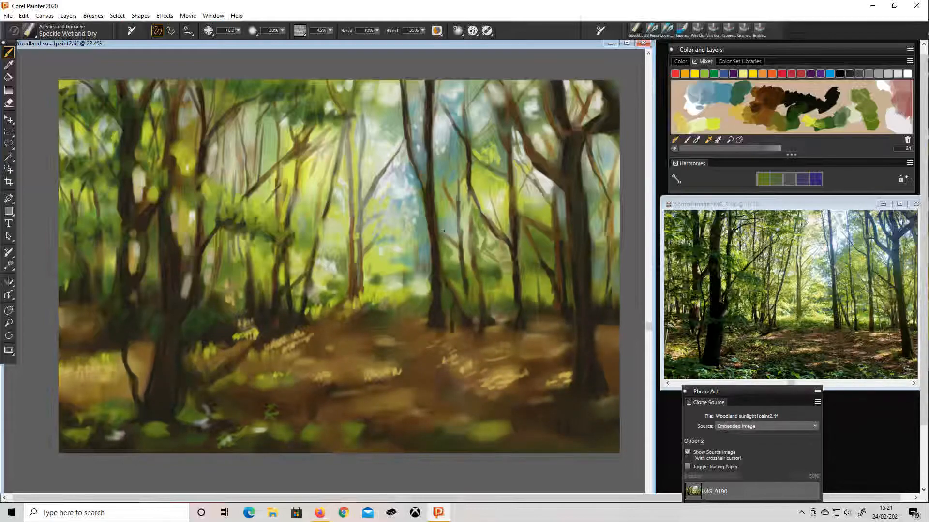
{"action": "left_click_drag", "start_coordinate": [443, 231], "coordinate": [452, 207]}
{"action": "mouse_move", "coordinate": [520, 179]}
{"action": "left_mouse_down"}
{"action": "mouse_move", "coordinate": [539, 205]}
{"action": "mouse_move", "coordinate": [551, 191]}
{"action": "left_mouse_up"}
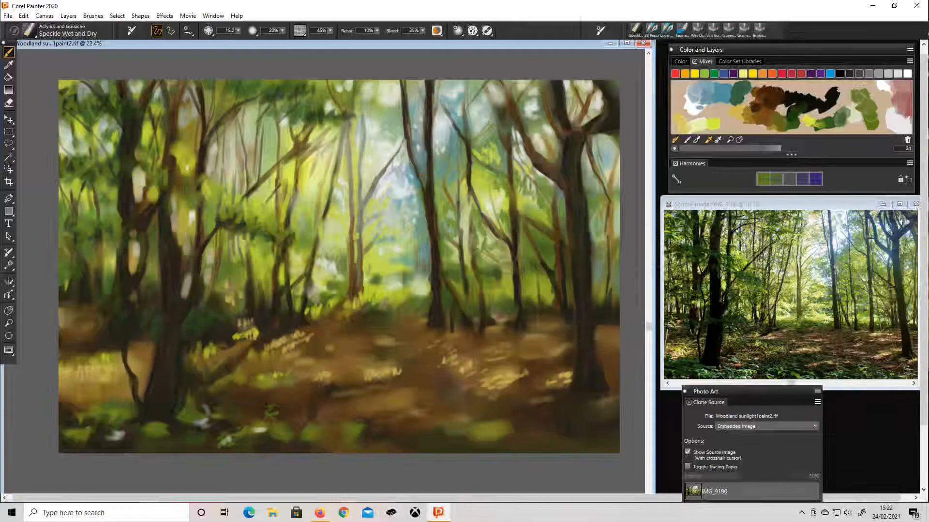
{"action": "left_click_drag", "start_coordinate": [599, 230], "coordinate": [609, 190]}
Add sky-blue, green and yellow-green foliage dabs between the slender trunks right of centre with brush size 15.
{"action": "left_click", "coordinate": [731, 103]}
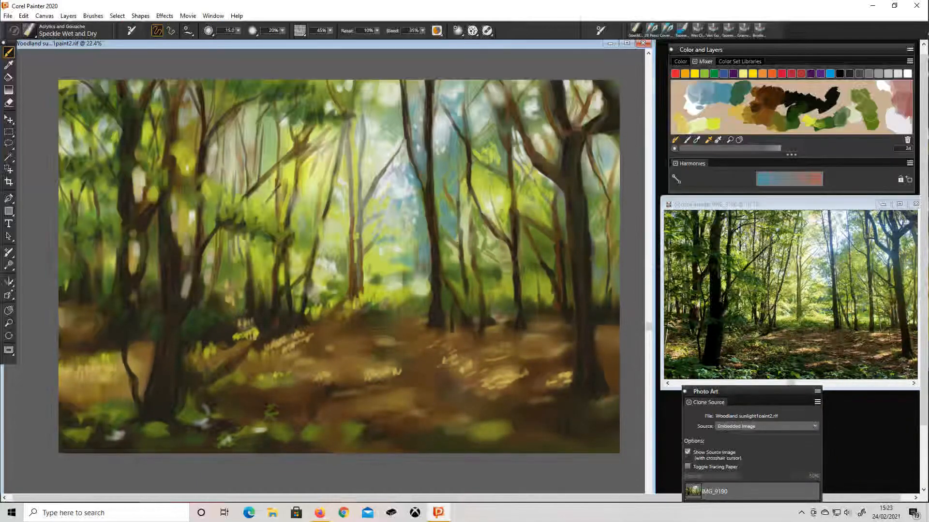
{"action": "mouse_move", "coordinate": [467, 219]}
{"action": "left_mouse_down"}
{"action": "mouse_move", "coordinate": [462, 180]}
{"action": "mouse_move", "coordinate": [480, 206]}
{"action": "left_mouse_up"}
{"action": "left_click", "coordinate": [793, 118]}
{"action": "mouse_move", "coordinate": [474, 164]}
{"action": "left_mouse_down"}
{"action": "mouse_move", "coordinate": [478, 180]}
{"action": "mouse_move", "coordinate": [462, 178]}
{"action": "left_mouse_up"}
{"action": "left_click", "coordinate": [482, 180], "text": "alt"}
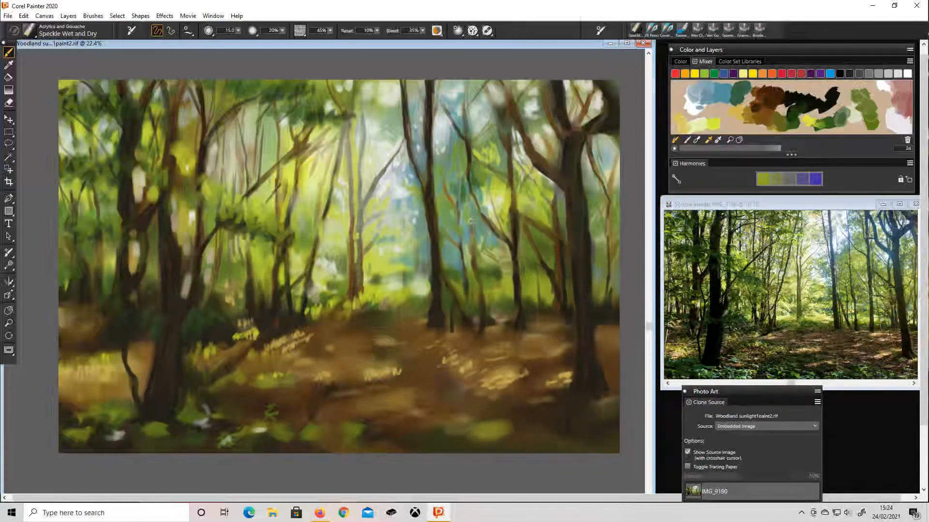
{"action": "left_click_drag", "start_coordinate": [482, 129], "coordinate": [470, 153]}
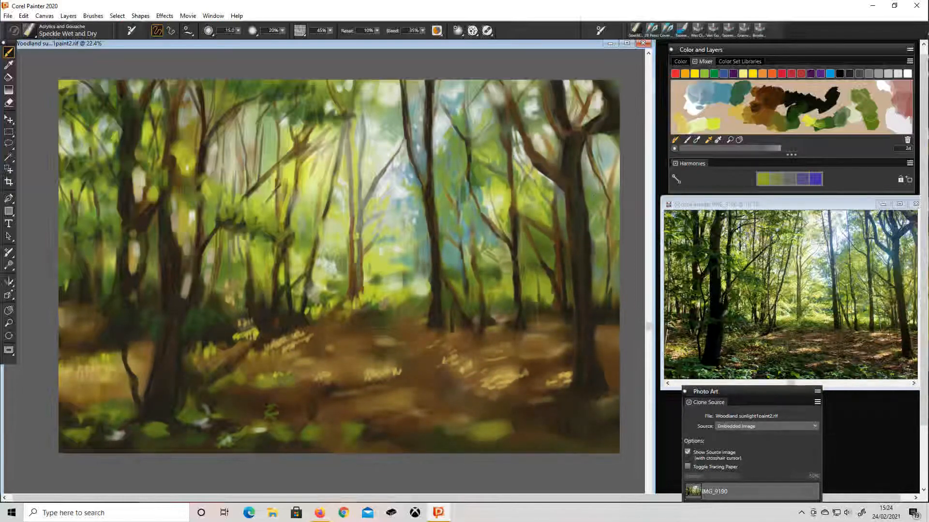
Sample dark brown from the painting and strengthen the branches and thin trunks around the large right tree.
{"action": "left_click", "coordinate": [599, 261], "text": "alt"}
{"action": "left_click_drag", "start_coordinate": [600, 222], "coordinate": [580, 113]}
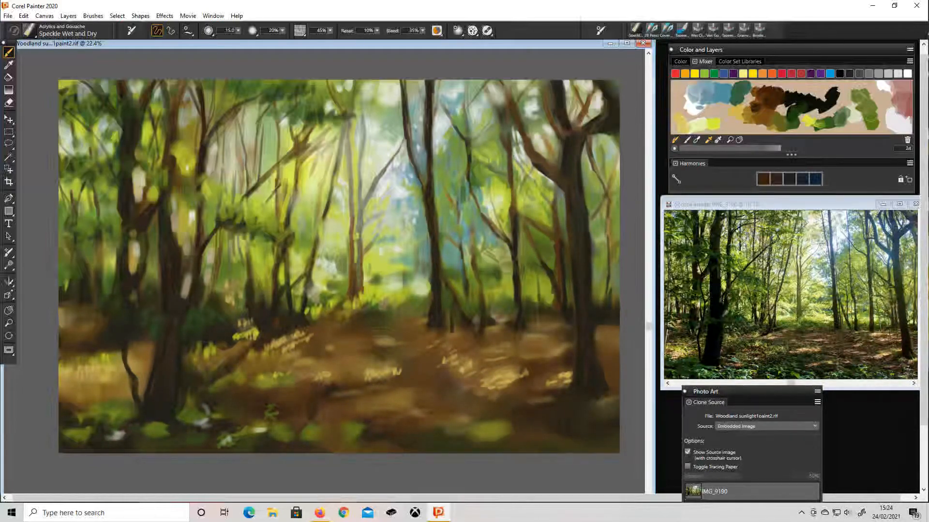
{"action": "left_click_drag", "start_coordinate": [549, 82], "coordinate": [532, 138]}
{"action": "mouse_move", "coordinate": [523, 87]}
{"action": "left_mouse_down"}
{"action": "mouse_move", "coordinate": [532, 174]}
{"action": "mouse_move", "coordinate": [554, 228]}
{"action": "left_mouse_up"}
{"action": "mouse_move", "coordinate": [514, 198]}
{"action": "left_mouse_down"}
{"action": "mouse_move", "coordinate": [547, 231]}
{"action": "mouse_move", "coordinate": [545, 252]}
{"action": "left_mouse_up"}
Sample a light yellow-green and dab sunlit leaves among the branches and slender trunks of the right-hand trees.
{"action": "left_click", "coordinate": [528, 229], "text": "alt"}
{"action": "left_click_drag", "start_coordinate": [562, 216], "coordinate": [561, 195]}
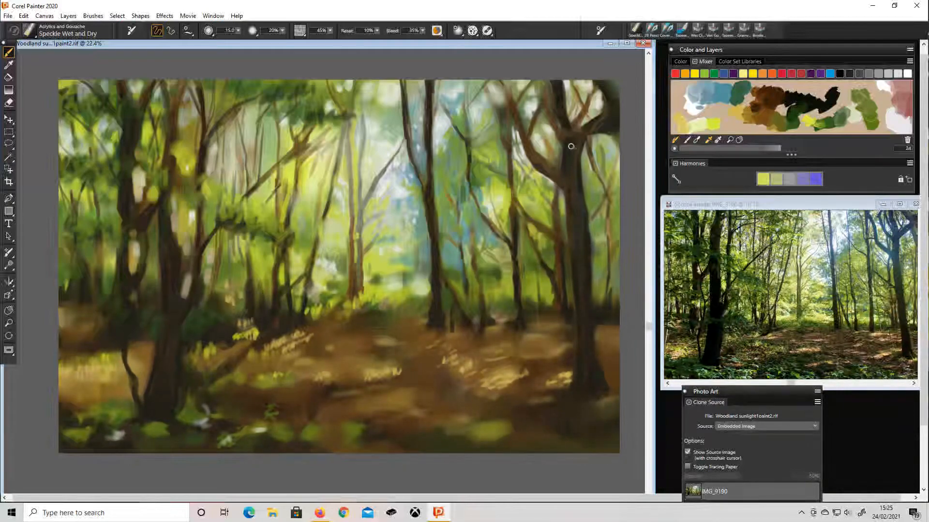
{"action": "left_click_drag", "start_coordinate": [527, 92], "coordinate": [520, 121]}
{"action": "left_click_drag", "start_coordinate": [503, 138], "coordinate": [485, 162]}
{"action": "left_click_drag", "start_coordinate": [479, 82], "coordinate": [469, 99]}
{"action": "left_click_drag", "start_coordinate": [464, 120], "coordinate": [456, 135]}
{"action": "left_click_drag", "start_coordinate": [472, 208], "coordinate": [481, 246]}
{"action": "left_click_drag", "start_coordinate": [497, 235], "coordinate": [481, 285]}
{"action": "left_click_drag", "start_coordinate": [532, 223], "coordinate": [521, 266]}
Tone down the pale patch on the large left trunk with brown and paint thin stems to its right.
{"action": "left_click", "coordinate": [765, 119]}
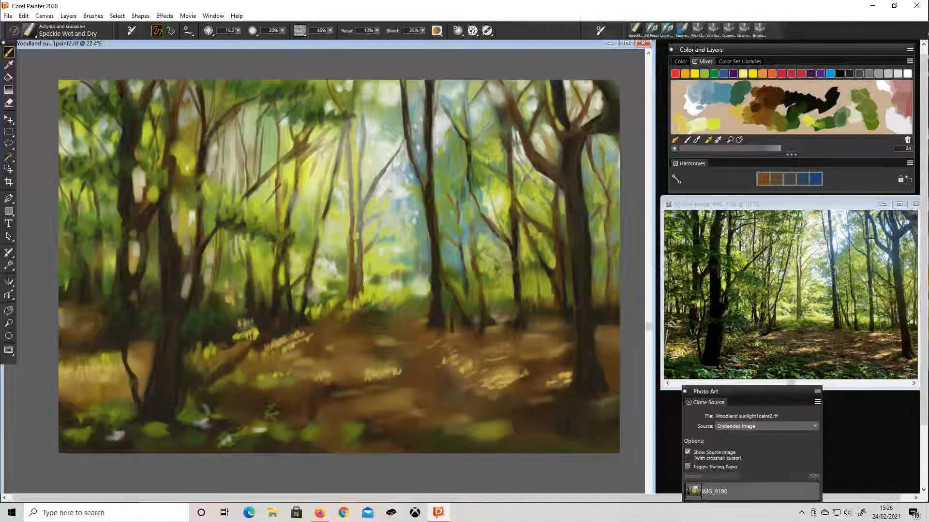
{"action": "left_click", "coordinate": [189, 276], "text": "alt"}
{"action": "left_click_drag", "start_coordinate": [187, 273], "coordinate": [200, 304]}
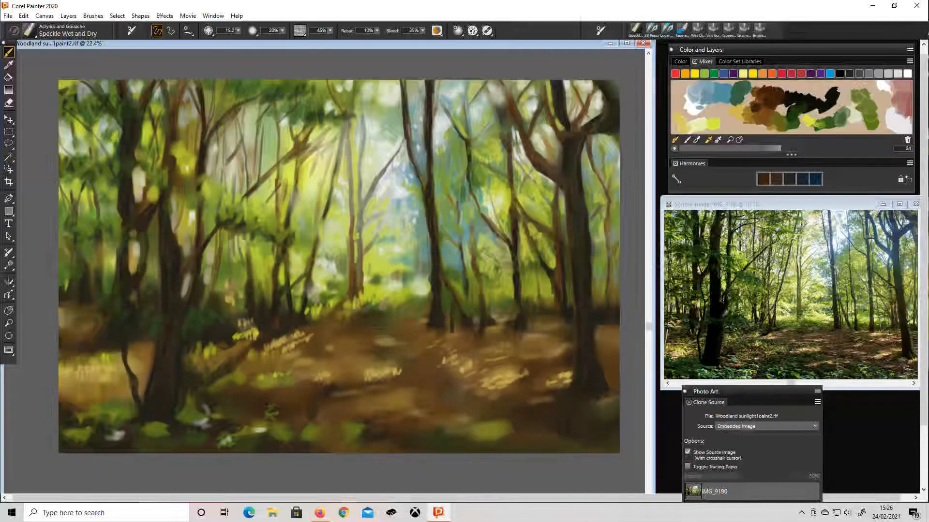
{"action": "left_click_drag", "start_coordinate": [227, 161], "coordinate": [221, 194]}
{"action": "left_click_drag", "start_coordinate": [221, 229], "coordinate": [216, 292]}
{"action": "left_click_drag", "start_coordinate": [221, 249], "coordinate": [216, 295]}
Dab bright yellow-green leaves through the upper and middle foliage of the left-hand trees.
{"action": "left_click", "coordinate": [713, 124]}
{"action": "left_click_drag", "start_coordinate": [214, 197], "coordinate": [225, 207]}
{"action": "left_click_drag", "start_coordinate": [235, 122], "coordinate": [243, 132]}
{"action": "left_click_drag", "start_coordinate": [220, 198], "coordinate": [246, 217]}
{"action": "left_click_drag", "start_coordinate": [191, 161], "coordinate": [204, 174]}
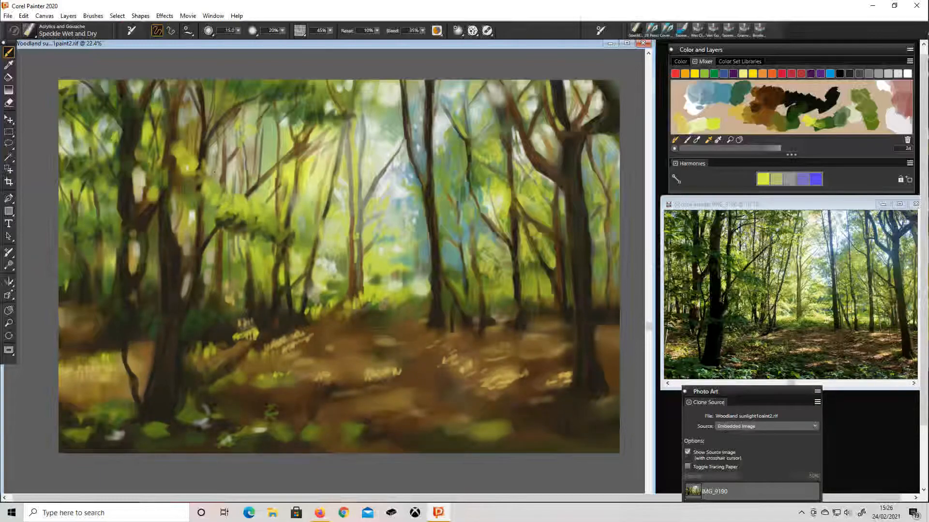
{"action": "left_click_drag", "start_coordinate": [138, 121], "coordinate": [146, 141]}
{"action": "left_click_drag", "start_coordinate": [110, 127], "coordinate": [90, 152]}
{"action": "left_click_drag", "start_coordinate": [114, 135], "coordinate": [120, 147]}
Paint yellow-green leaf strokes in the left foreground and a darker green dab in the right foreground.
{"action": "left_click_drag", "start_coordinate": [273, 424], "coordinate": [237, 434]}
{"action": "left_click_drag", "start_coordinate": [188, 410], "coordinate": [216, 423]}
{"action": "left_click", "coordinate": [828, 130]}
{"action": "left_click_drag", "start_coordinate": [494, 423], "coordinate": [506, 430]}
Paint muted teal-green patches over the woodland floor with brush size 30.
{"action": "left_click", "coordinate": [227, 30]}
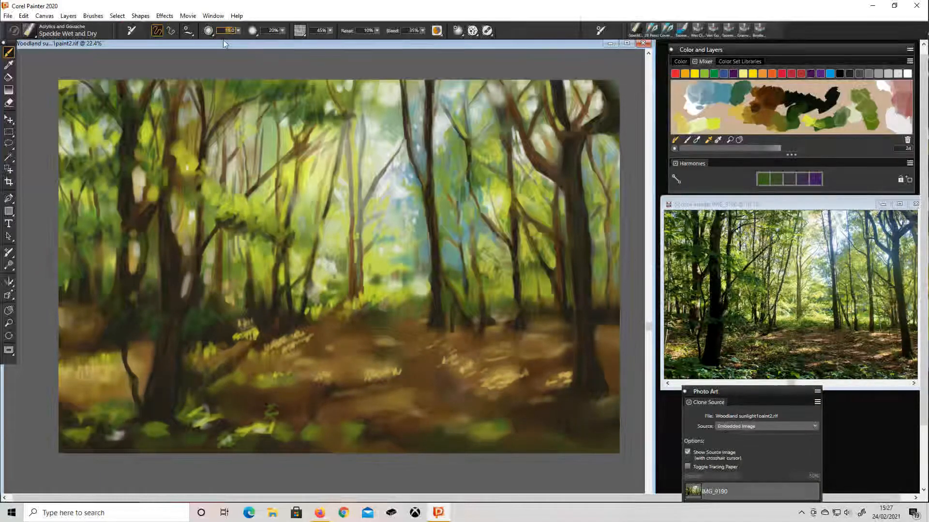
{"action": "type", "text": "30"}
{"action": "key", "text": "Return"}
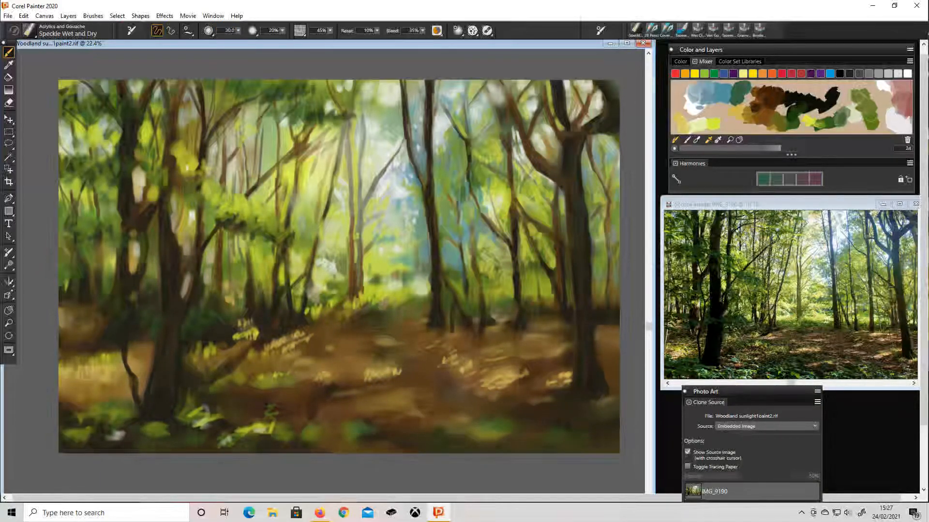
{"action": "left_click_drag", "start_coordinate": [310, 382], "coordinate": [338, 368]}
{"action": "left_click_drag", "start_coordinate": [146, 349], "coordinate": [140, 359]}
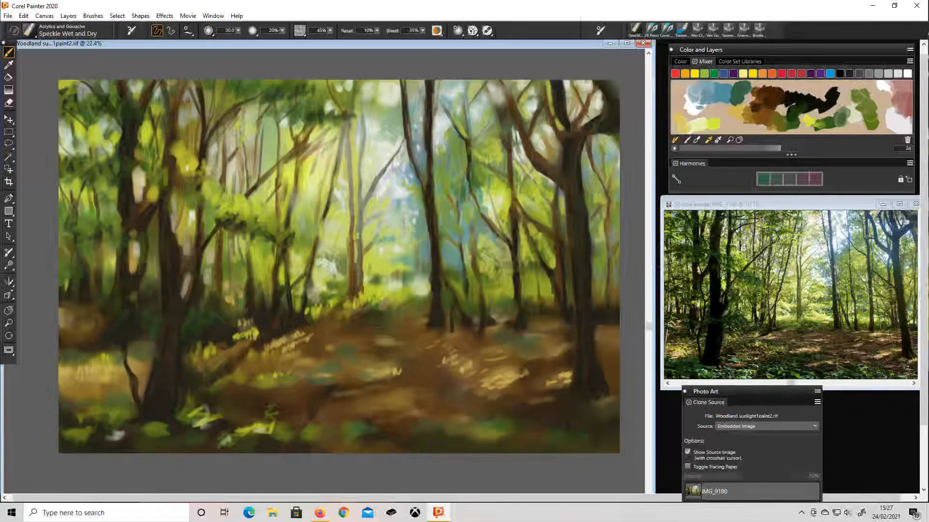
Paint brown shadow strokes over the ground highlights at the left, centre and right of the woodland floor.
{"action": "left_click", "coordinate": [765, 97]}
{"action": "left_click_drag", "start_coordinate": [78, 366], "coordinate": [63, 370]}
{"action": "left_click_drag", "start_coordinate": [276, 344], "coordinate": [269, 356]}
{"action": "left_click_drag", "start_coordinate": [310, 331], "coordinate": [286, 349]}
{"action": "left_click_drag", "start_coordinate": [556, 340], "coordinate": [539, 352]}
{"action": "left_click_drag", "start_coordinate": [610, 330], "coordinate": [603, 336]}
{"action": "left_click_drag", "start_coordinate": [566, 376], "coordinate": [539, 388]}
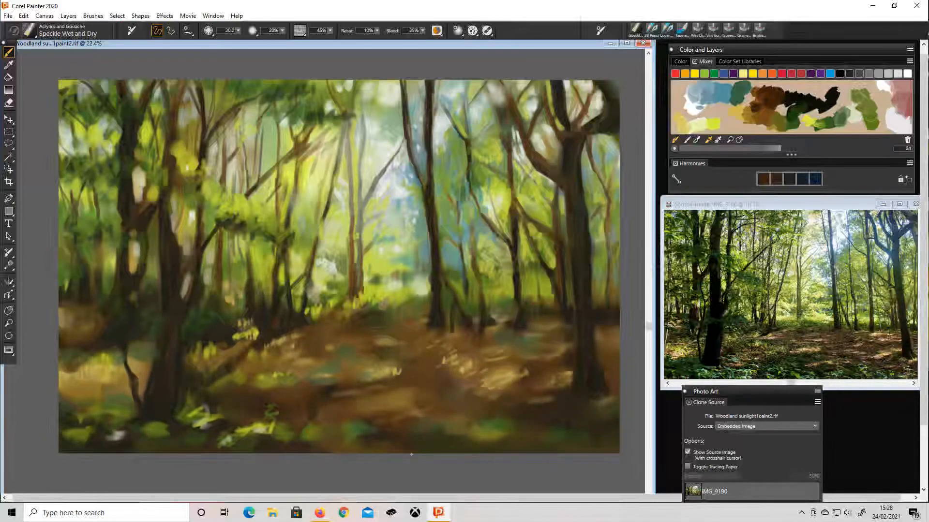
Paint bright yellow-green leaf patches in the right foreground and small touches on the ground behind.
{"action": "left_click", "coordinate": [714, 124]}
{"action": "left_click_drag", "start_coordinate": [520, 422], "coordinate": [487, 430]}
{"action": "left_click_drag", "start_coordinate": [550, 427], "coordinate": [576, 440]}
{"action": "left_click_drag", "start_coordinate": [592, 412], "coordinate": [602, 404]}
{"action": "left_click_drag", "start_coordinate": [602, 395], "coordinate": [617, 405]}
{"action": "left_click_drag", "start_coordinate": [533, 372], "coordinate": [566, 377]}
{"action": "left_click_drag", "start_coordinate": [361, 361], "coordinate": [371, 360]}
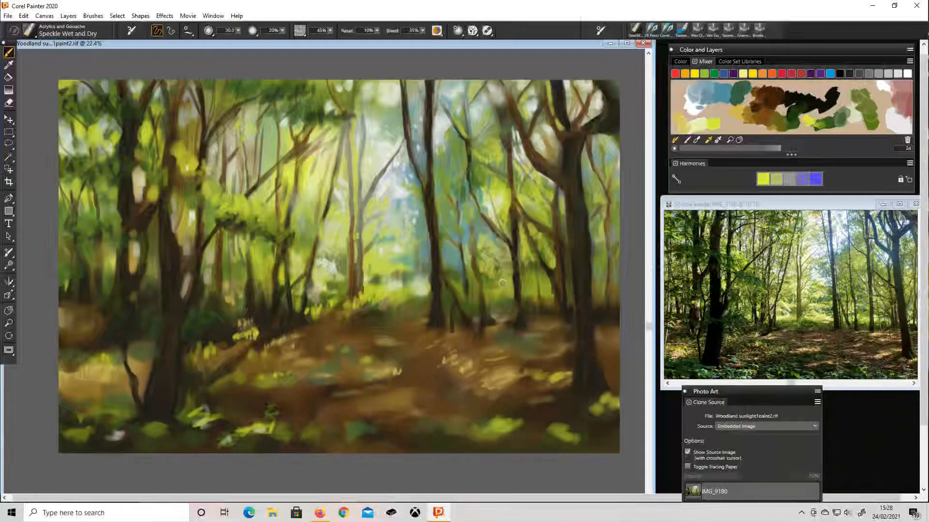
Add broad yellow-green foliage dabs among the right-hand trees and beside the large left trunk.
{"action": "left_click_drag", "start_coordinate": [488, 297], "coordinate": [514, 294]}
{"action": "left_click_drag", "start_coordinate": [527, 193], "coordinate": [547, 189]}
{"action": "left_click_drag", "start_coordinate": [544, 109], "coordinate": [551, 130]}
{"action": "left_click_drag", "start_coordinate": [488, 135], "coordinate": [503, 186]}
{"action": "left_click_drag", "start_coordinate": [479, 225], "coordinate": [486, 278]}
{"action": "mouse_move", "coordinate": [225, 203]}
{"action": "left_mouse_down"}
{"action": "mouse_move", "coordinate": [232, 218]}
{"action": "mouse_move", "coordinate": [254, 217]}
{"action": "left_mouse_up"}
{"action": "left_click_drag", "start_coordinate": [182, 145], "coordinate": [173, 164]}
{"action": "mouse_move", "coordinate": [244, 145]}
{"action": "left_mouse_down"}
{"action": "mouse_move", "coordinate": [257, 126]}
{"action": "mouse_move", "coordinate": [259, 138]}
{"action": "left_mouse_up"}
Paint darker green foliage dabs in the upper-left canopy.
{"action": "left_click", "coordinate": [793, 116]}
{"action": "left_click_drag", "start_coordinate": [240, 119], "coordinate": [229, 139]}
{"action": "left_click_drag", "start_coordinate": [257, 93], "coordinate": [244, 112]}
{"action": "left_click_drag", "start_coordinate": [94, 104], "coordinate": [89, 119]}
{"action": "left_click_drag", "start_coordinate": [65, 86], "coordinate": [63, 105]}
Add bright yellow-green leaf dabs to the upper canopy left of centre and near the central trunks.
{"action": "left_click", "coordinate": [714, 124]}
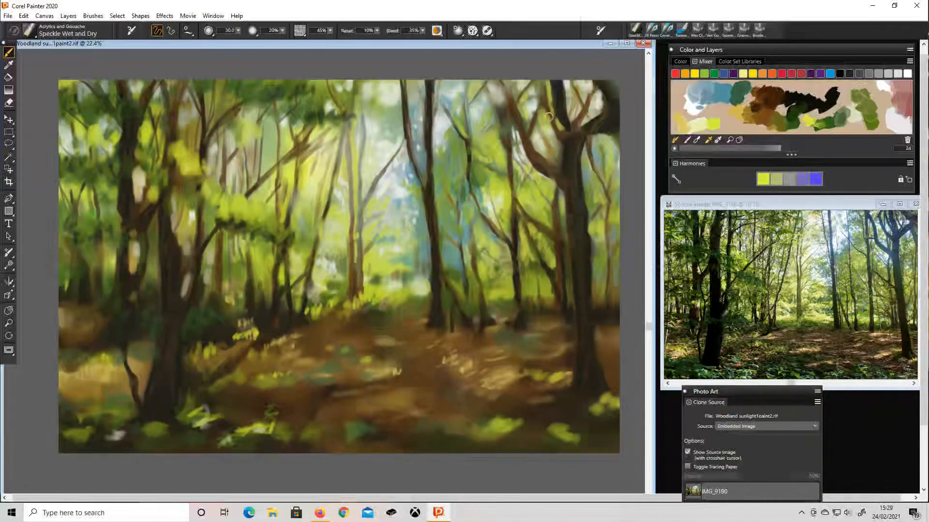
{"action": "left_click_drag", "start_coordinate": [282, 83], "coordinate": [272, 97]}
{"action": "left_click_drag", "start_coordinate": [398, 115], "coordinate": [387, 126]}
Paint pale blue and white sky glints between the branches around the large right tree.
{"action": "left_click", "coordinate": [697, 106]}
{"action": "left_click", "coordinate": [695, 112]}
{"action": "left_click_drag", "start_coordinate": [541, 174], "coordinate": [555, 184]}
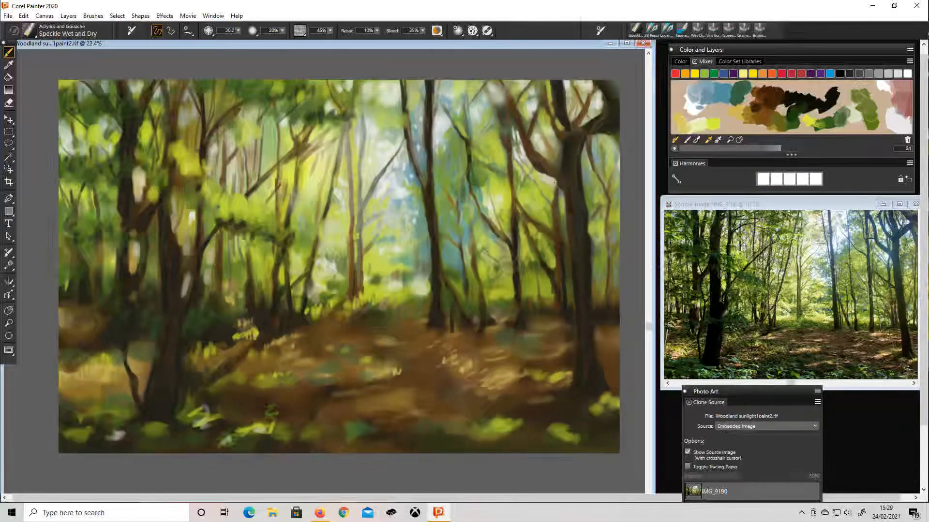
{"action": "left_click_drag", "start_coordinate": [516, 144], "coordinate": [532, 168]}
{"action": "left_click_drag", "start_coordinate": [562, 188], "coordinate": [563, 210]}
{"action": "left_click", "coordinate": [694, 112]}
{"action": "left_click_drag", "start_coordinate": [544, 176], "coordinate": [552, 184]}
{"action": "left_click_drag", "start_coordinate": [601, 141], "coordinate": [605, 151]}
{"action": "left_click", "coordinate": [901, 100]}
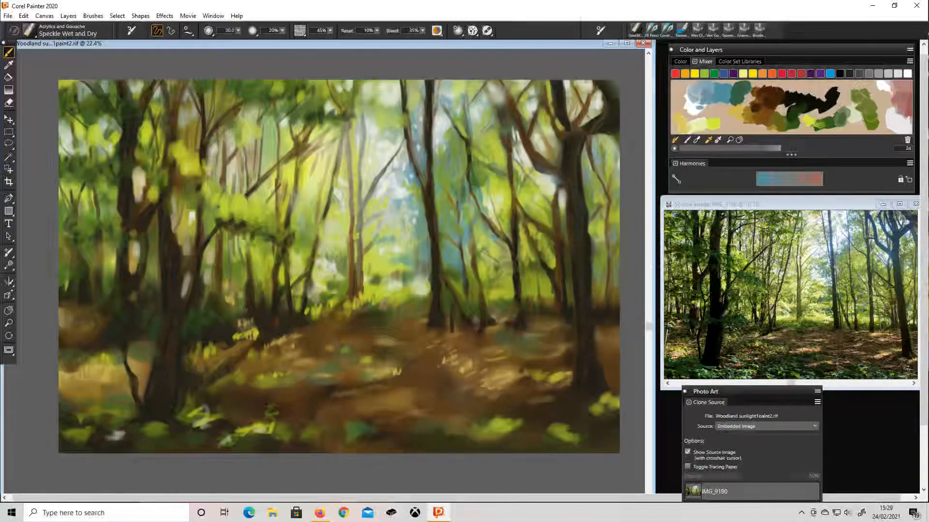
Paint blue sky glints among the branches and between the trunks of the right-hand trees.
{"action": "left_click_drag", "start_coordinate": [561, 173], "coordinate": [567, 194]}
{"action": "left_click_drag", "start_coordinate": [555, 186], "coordinate": [558, 213]}
{"action": "left_click_drag", "start_coordinate": [557, 133], "coordinate": [560, 165]}
{"action": "left_click_drag", "start_coordinate": [518, 114], "coordinate": [536, 138]}
{"action": "left_click_drag", "start_coordinate": [563, 82], "coordinate": [566, 102]}
{"action": "left_click_drag", "start_coordinate": [526, 101], "coordinate": [592, 160]}
{"action": "mouse_move", "coordinate": [516, 190]}
{"action": "left_mouse_down"}
{"action": "mouse_move", "coordinate": [529, 209]}
{"action": "mouse_move", "coordinate": [505, 208]}
{"action": "left_mouse_up"}
Add white sky glints between the right-hand trunks, reducing the brush size to 15 for the finer ones.
{"action": "left_click", "coordinate": [695, 110]}
{"action": "left_click_drag", "start_coordinate": [500, 179], "coordinate": [505, 192]}
{"action": "left_click_drag", "start_coordinate": [535, 144], "coordinate": [557, 192]}
{"action": "left_click_drag", "start_coordinate": [522, 244], "coordinate": [524, 255]}
{"action": "left_click", "coordinate": [229, 30]}
{"action": "type", "text": "15"}
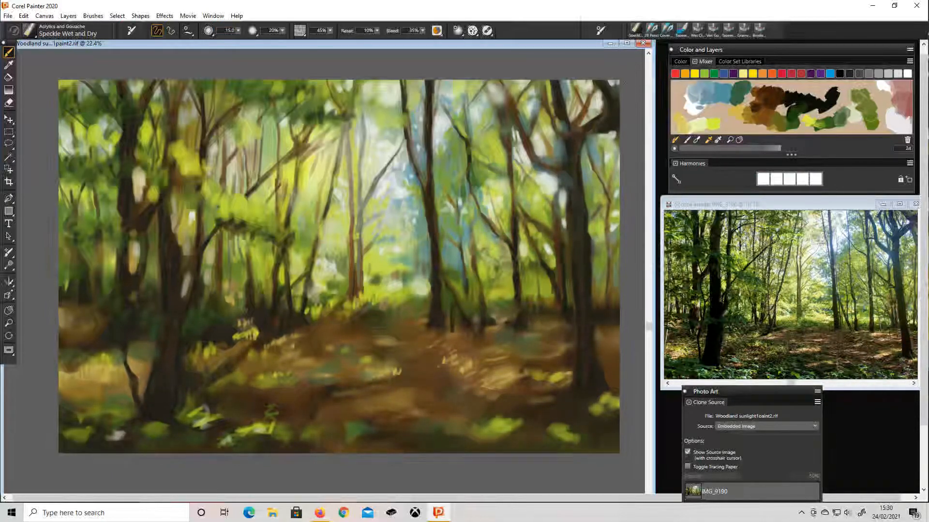
{"action": "left_click_drag", "start_coordinate": [585, 152], "coordinate": [591, 171]}
{"action": "left_click_drag", "start_coordinate": [592, 214], "coordinate": [604, 235]}
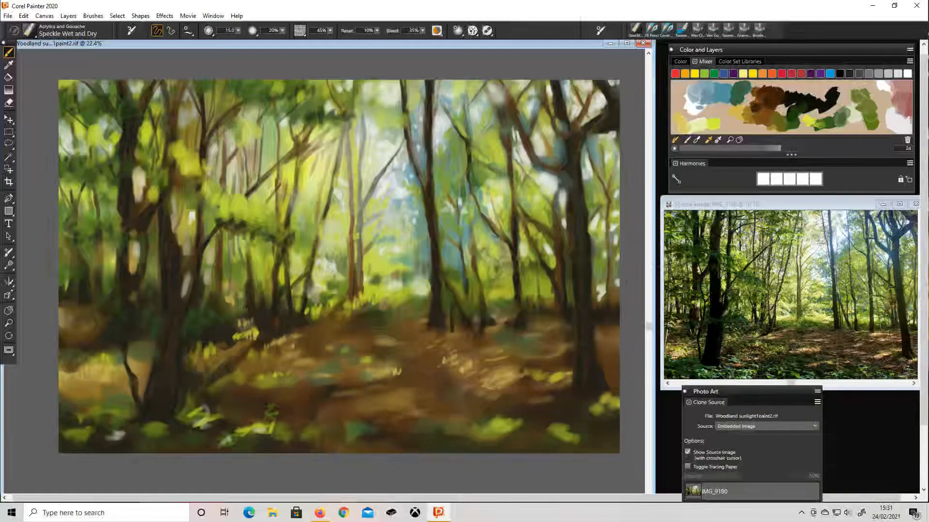
Dab bright yellow-green leaf highlights along the foreground of the forest floor.
{"action": "left_click", "coordinate": [713, 123]}
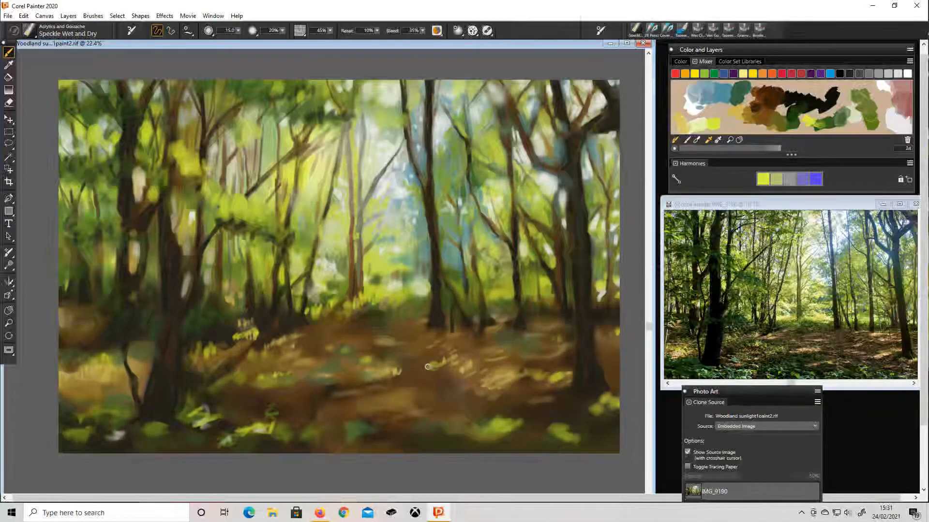
{"action": "left_click_drag", "start_coordinate": [513, 419], "coordinate": [505, 429]}
{"action": "left_click_drag", "start_coordinate": [483, 424], "coordinate": [485, 430]}
{"action": "left_click_drag", "start_coordinate": [424, 418], "coordinate": [409, 433]}
{"action": "left_click_drag", "start_coordinate": [349, 417], "coordinate": [340, 425]}
{"action": "left_click_drag", "start_coordinate": [295, 402], "coordinate": [291, 415]}
Paint darker green strokes across the foreground undergrowth and the left ground edge with a brush size of 30.
{"action": "left_click", "coordinate": [798, 130]}
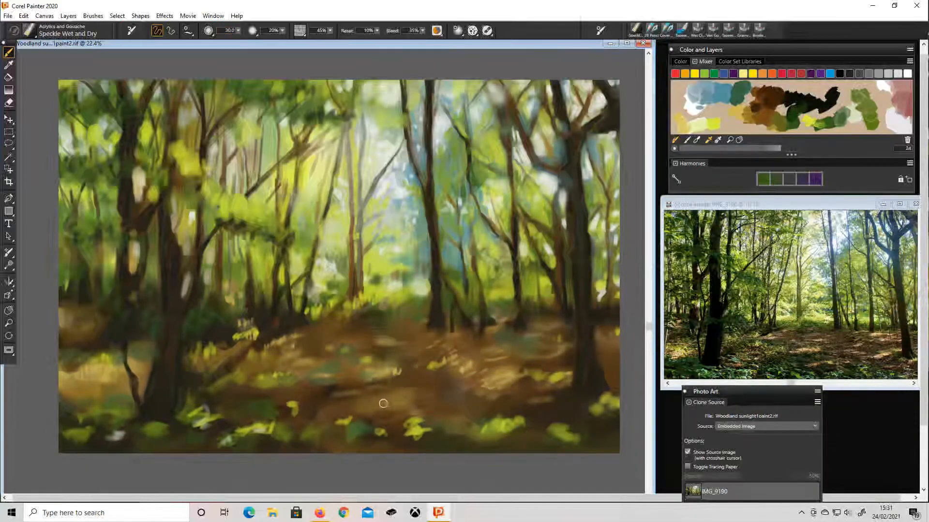
{"action": "left_click_drag", "start_coordinate": [382, 403], "coordinate": [417, 409]}
{"action": "left_click_drag", "start_coordinate": [352, 419], "coordinate": [288, 411]}
{"action": "left_click_drag", "start_coordinate": [78, 380], "coordinate": [66, 394]}
{"action": "left_click_drag", "start_coordinate": [547, 409], "coordinate": [513, 426]}
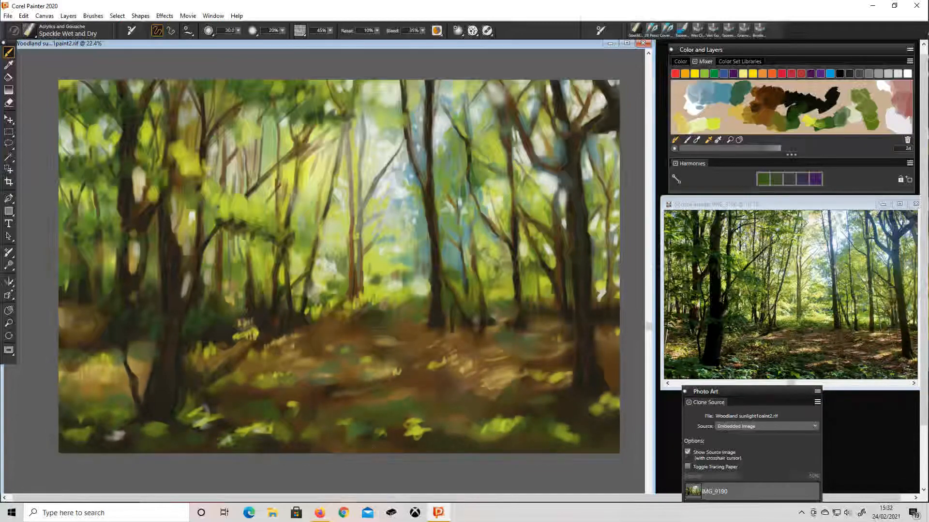
Paint dark shadow strokes across the middle of the forest floor and the right foreground.
{"action": "left_click_drag", "start_coordinate": [383, 356], "coordinate": [415, 345]}
{"action": "left_click_drag", "start_coordinate": [351, 393], "coordinate": [399, 377]}
{"action": "mouse_move", "coordinate": [421, 375]}
{"action": "left_mouse_down"}
{"action": "mouse_move", "coordinate": [461, 337]}
{"action": "mouse_move", "coordinate": [519, 331]}
{"action": "left_mouse_up"}
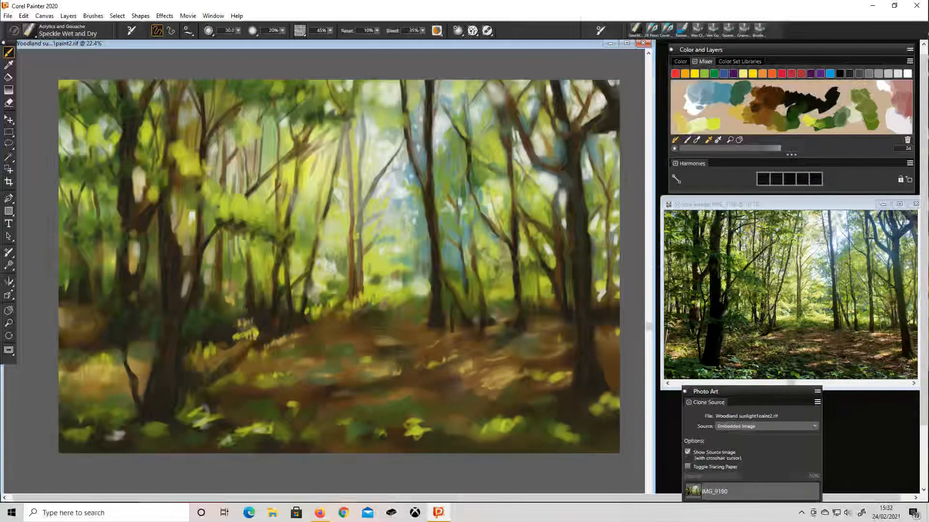
{"action": "left_click_drag", "start_coordinate": [464, 419], "coordinate": [552, 398]}
{"action": "left_click_drag", "start_coordinate": [358, 385], "coordinate": [402, 367]}
Darken the central bank, the lower parts of the trunks and the ground beside the large left tree.
{"action": "left_click_drag", "start_coordinate": [354, 317], "coordinate": [318, 331]}
{"action": "left_click_drag", "start_coordinate": [338, 309], "coordinate": [294, 336]}
{"action": "left_click_drag", "start_coordinate": [353, 266], "coordinate": [353, 296]}
{"action": "left_click_drag", "start_coordinate": [314, 259], "coordinate": [299, 291]}
{"action": "left_click_drag", "start_coordinate": [512, 290], "coordinate": [518, 319]}
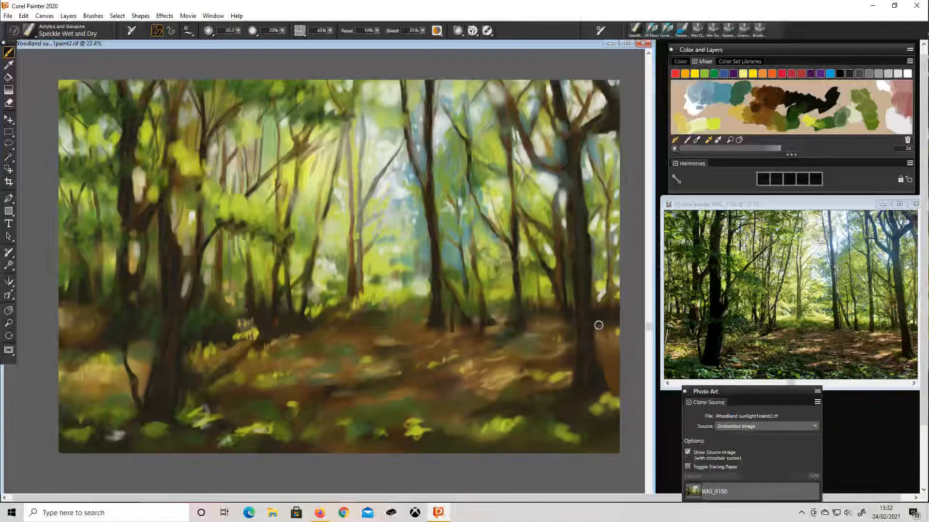
{"action": "left_click_drag", "start_coordinate": [610, 273], "coordinate": [609, 303]}
{"action": "left_click_drag", "start_coordinate": [136, 410], "coordinate": [111, 425]}
Paint ochre sunlight streaks across the forest floor and its left edge with a brush size of 10.
{"action": "left_click", "coordinate": [694, 110]}
{"action": "left_click", "coordinate": [738, 116]}
{"action": "key", "text": "bracketleft"}
{"action": "key", "text": "bracketleft"}
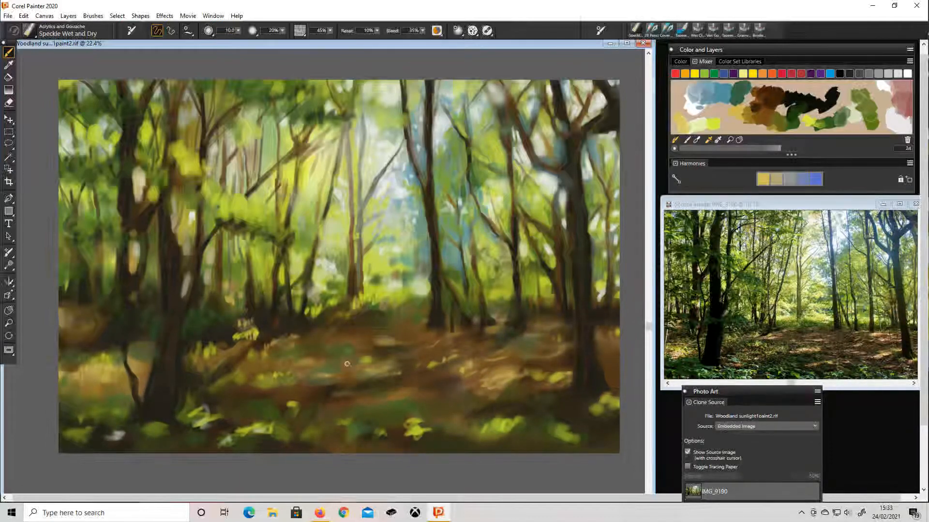
{"action": "left_click_drag", "start_coordinate": [383, 368], "coordinate": [346, 378]}
{"action": "left_click_drag", "start_coordinate": [334, 380], "coordinate": [277, 390]}
{"action": "left_click_drag", "start_coordinate": [307, 338], "coordinate": [266, 354]}
{"action": "left_click_drag", "start_coordinate": [234, 346], "coordinate": [194, 369]}
{"action": "left_click_drag", "start_coordinate": [508, 338], "coordinate": [559, 334]}
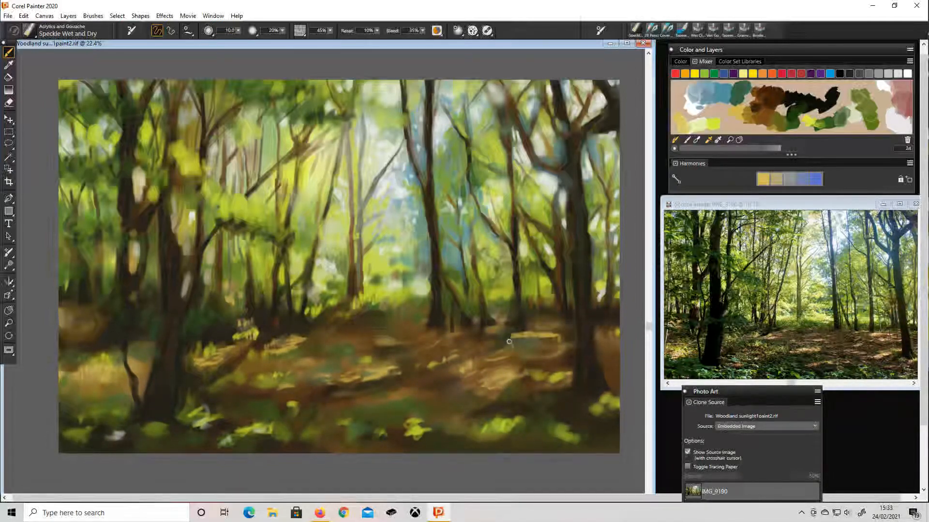
{"action": "left_click_drag", "start_coordinate": [113, 373], "coordinate": [79, 383]}
{"action": "left_click_drag", "start_coordinate": [80, 365], "coordinate": [60, 341]}
Add thin ochre light edges to the left trunks and the dark central trunk.
{"action": "left_click_drag", "start_coordinate": [135, 248], "coordinate": [132, 233]}
{"action": "left_click_drag", "start_coordinate": [145, 213], "coordinate": [138, 204]}
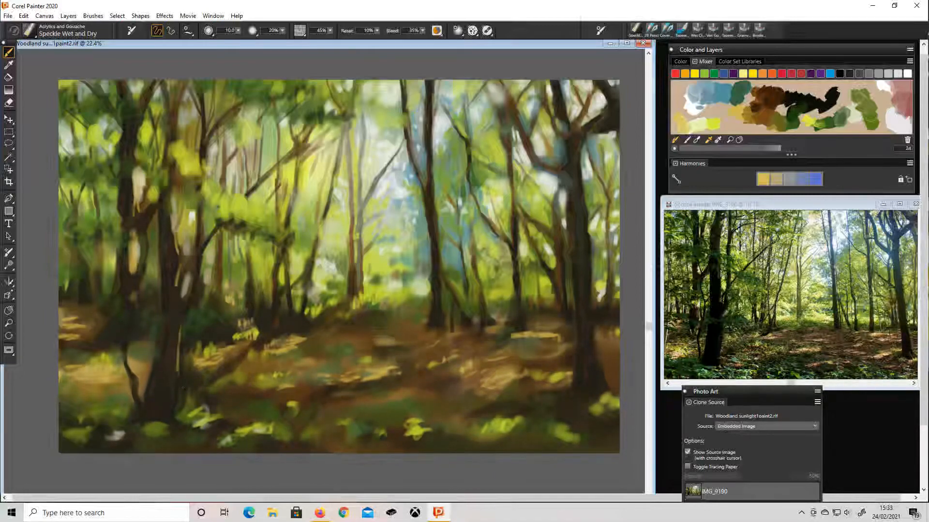
{"action": "left_click_drag", "start_coordinate": [438, 272], "coordinate": [436, 205]}
{"action": "left_click_drag", "start_coordinate": [433, 233], "coordinate": [431, 183]}
{"action": "left_click_drag", "start_coordinate": [443, 307], "coordinate": [440, 269]}
Add thin ochre light edges along the slender right-hand trunks and the large right tree.
{"action": "left_click_drag", "start_coordinate": [520, 293], "coordinate": [518, 249]}
{"action": "left_click_drag", "start_coordinate": [521, 245], "coordinate": [519, 201]}
{"action": "left_click_drag", "start_coordinate": [524, 321], "coordinate": [522, 299]}
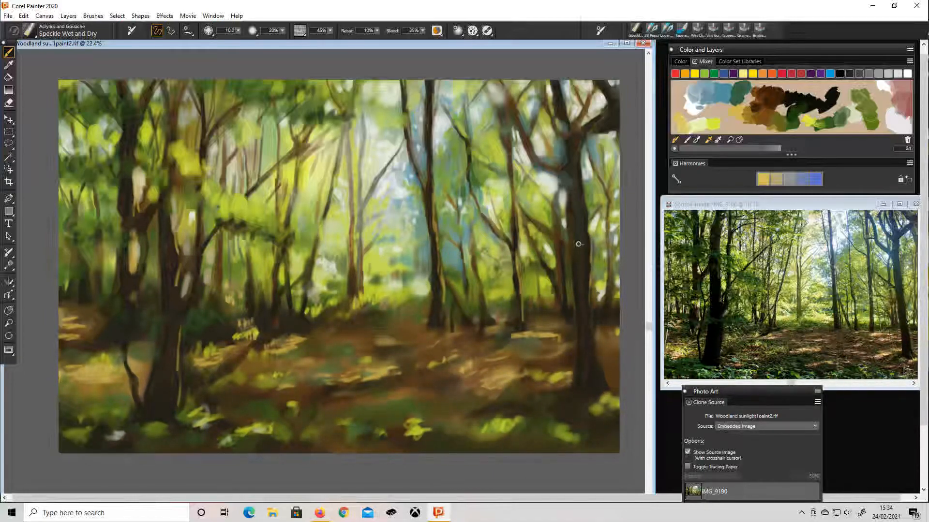
{"action": "mouse_move", "coordinate": [578, 244]}
{"action": "left_mouse_down"}
{"action": "mouse_move", "coordinate": [575, 182]}
{"action": "mouse_move", "coordinate": [568, 189]}
{"action": "left_mouse_up"}
{"action": "left_click_drag", "start_coordinate": [511, 228], "coordinate": [508, 153]}
{"action": "left_click_drag", "start_coordinate": [555, 264], "coordinate": [555, 240]}
{"action": "left_click_drag", "start_coordinate": [550, 278], "coordinate": [528, 235]}
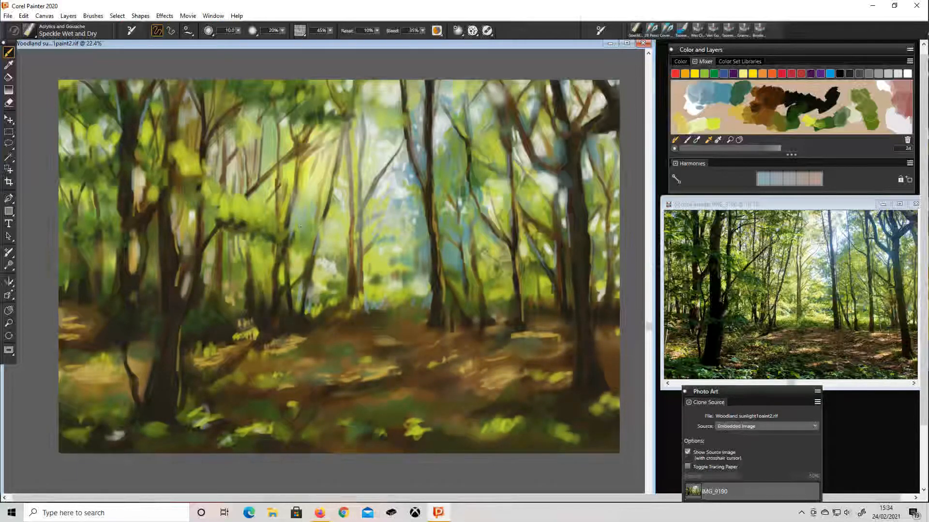
Scribble bright yellow-green leaf and grass highlights across the foreground and beside the large right trunk.
{"action": "left_click", "coordinate": [463, 146], "text": "alt"}
{"action": "left_click", "coordinate": [557, 337], "text": "alt"}
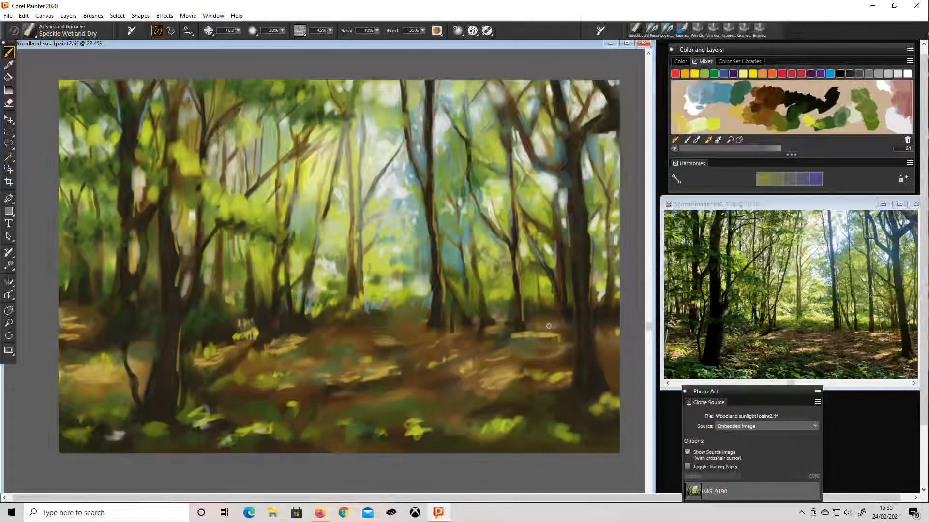
{"action": "left_click", "coordinate": [798, 133]}
{"action": "mouse_move", "coordinate": [409, 418]}
{"action": "left_mouse_down"}
{"action": "mouse_move", "coordinate": [440, 402]}
{"action": "mouse_move", "coordinate": [491, 410]}
{"action": "left_mouse_up"}
{"action": "left_click_drag", "start_coordinate": [545, 439], "coordinate": [614, 399]}
{"action": "left_click_drag", "start_coordinate": [551, 386], "coordinate": [567, 369]}
{"action": "left_click_drag", "start_coordinate": [352, 385], "coordinate": [363, 366]}
{"action": "left_click_drag", "start_coordinate": [196, 428], "coordinate": [231, 406]}
{"action": "left_click_drag", "start_coordinate": [145, 441], "coordinate": [162, 427]}
{"action": "left_click_drag", "start_coordinate": [277, 433], "coordinate": [280, 413]}
{"action": "left_click_drag", "start_coordinate": [111, 437], "coordinate": [121, 412]}
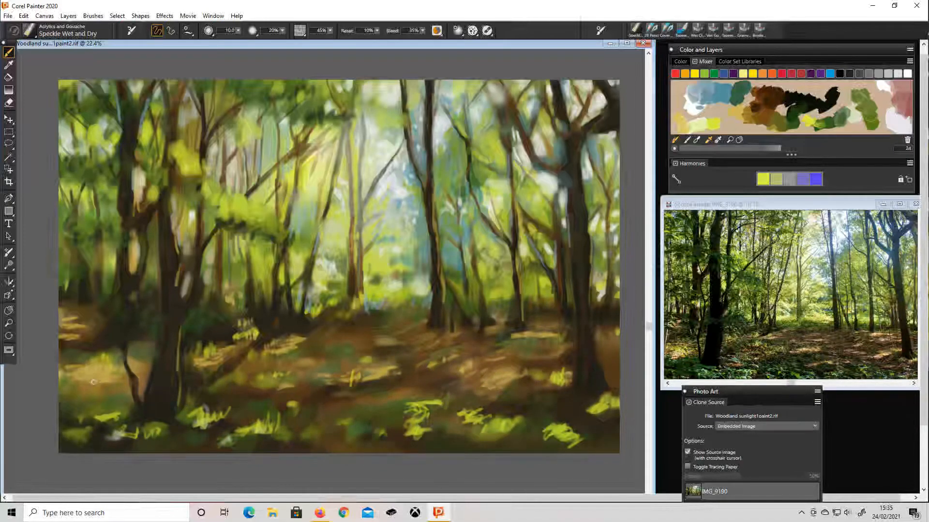
Add bright yellow-green accents to the left ground patch, the left trunks and the foliage around them.
{"action": "left_click_drag", "start_coordinate": [66, 383], "coordinate": [90, 363]}
{"action": "left_click_drag", "start_coordinate": [131, 257], "coordinate": [135, 235]}
{"action": "left_click_drag", "start_coordinate": [185, 271], "coordinate": [194, 228]}
{"action": "left_click_drag", "start_coordinate": [187, 292], "coordinate": [189, 270]}
{"action": "left_click_drag", "start_coordinate": [212, 261], "coordinate": [225, 278]}
{"action": "mouse_move", "coordinate": [220, 174]}
{"action": "left_mouse_down"}
{"action": "mouse_move", "coordinate": [191, 211]}
{"action": "mouse_move", "coordinate": [179, 147]}
{"action": "mouse_move", "coordinate": [188, 175]}
{"action": "left_mouse_up"}
{"action": "left_click_drag", "start_coordinate": [80, 157], "coordinate": [66, 175]}
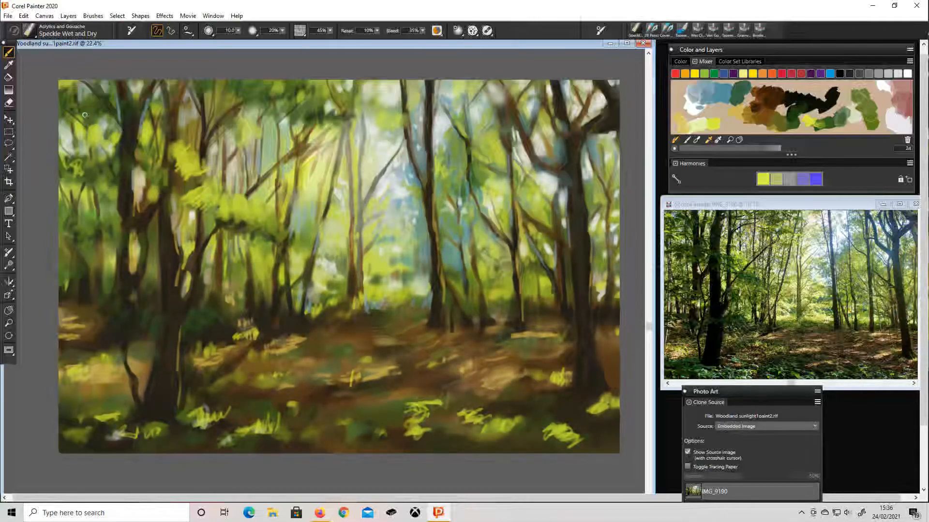
Paint white and pale sky light through the upper canopy, raising the brush size to 30 for broader strokes.
{"action": "left_click", "coordinate": [700, 117]}
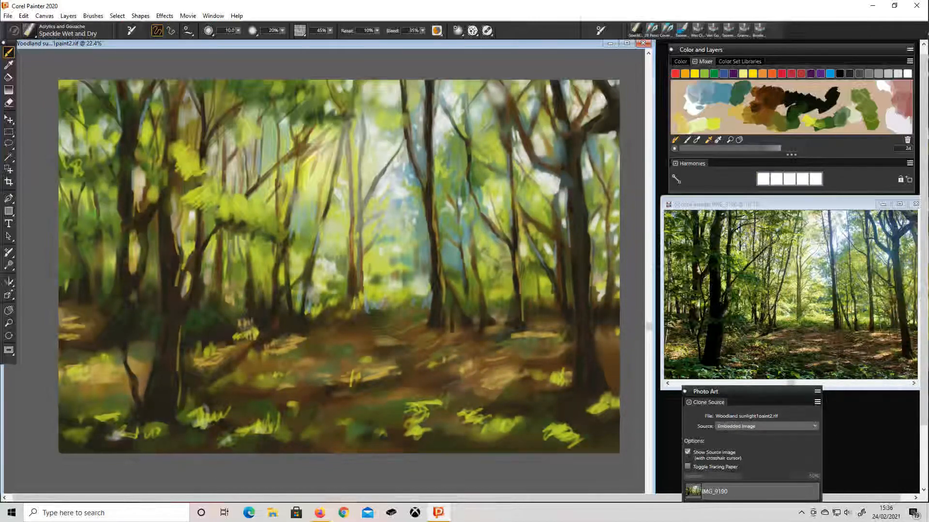
{"action": "left_click_drag", "start_coordinate": [421, 81], "coordinate": [416, 109]}
{"action": "left_click_drag", "start_coordinate": [481, 128], "coordinate": [495, 81]}
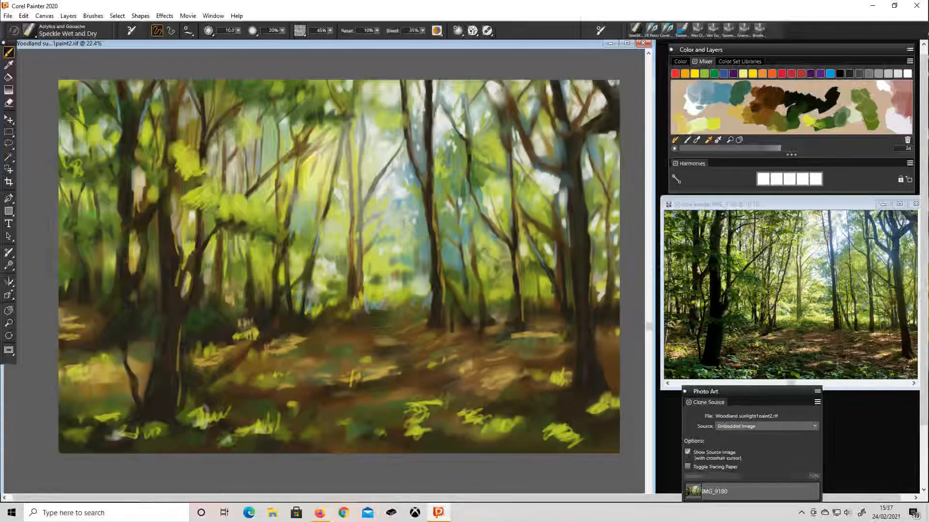
{"action": "left_click_drag", "start_coordinate": [486, 136], "coordinate": [480, 90]}
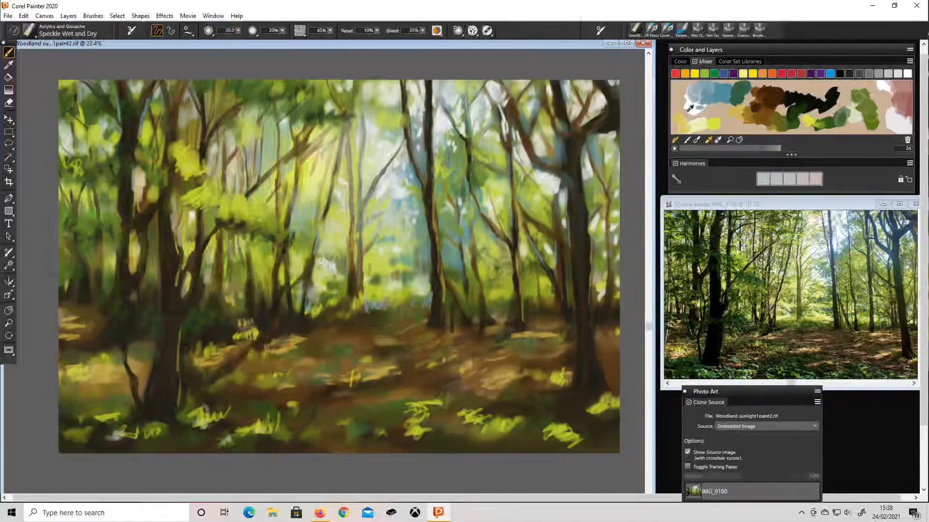
{"action": "mouse_move", "coordinate": [431, 89]}
{"action": "left_mouse_down"}
{"action": "mouse_move", "coordinate": [416, 101]}
{"action": "mouse_move", "coordinate": [419, 145]}
{"action": "mouse_move", "coordinate": [460, 210]}
{"action": "left_mouse_up"}
{"action": "mouse_move", "coordinate": [337, 171]}
{"action": "left_mouse_down"}
{"action": "mouse_move", "coordinate": [290, 126]}
{"action": "mouse_move", "coordinate": [244, 145]}
{"action": "mouse_move", "coordinate": [231, 164]}
{"action": "left_mouse_up"}
{"action": "left_click_drag", "start_coordinate": [608, 167], "coordinate": [615, 133]}
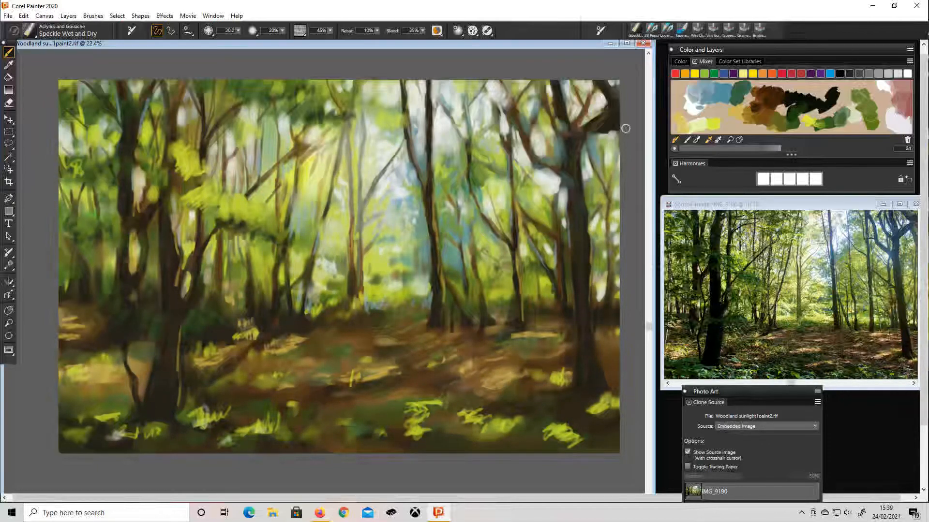
Darken the large left trunk along its full height and the base of the slender right-hand trunk with black.
{"action": "left_click", "coordinate": [782, 100]}
{"action": "left_click_drag", "start_coordinate": [162, 83], "coordinate": [176, 210]}
{"action": "left_click_drag", "start_coordinate": [180, 252], "coordinate": [165, 365]}
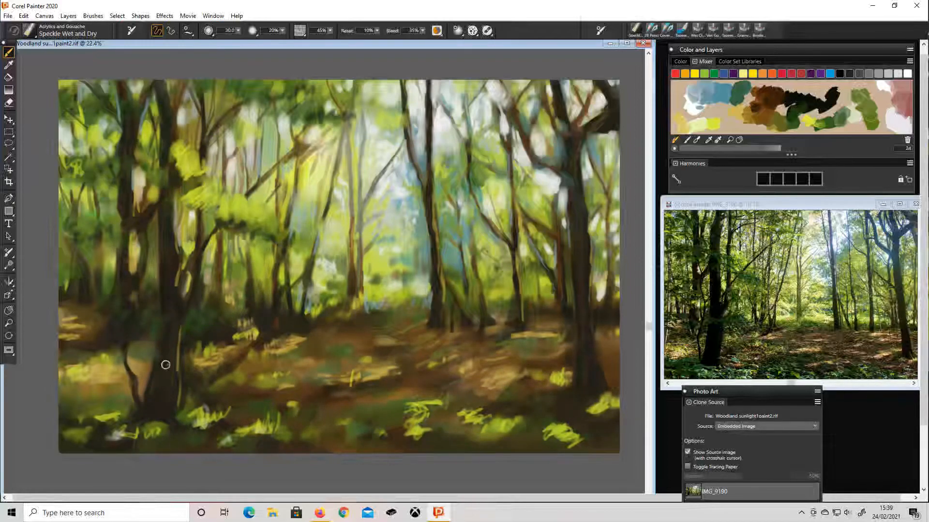
{"action": "left_click_drag", "start_coordinate": [514, 290], "coordinate": [517, 325]}
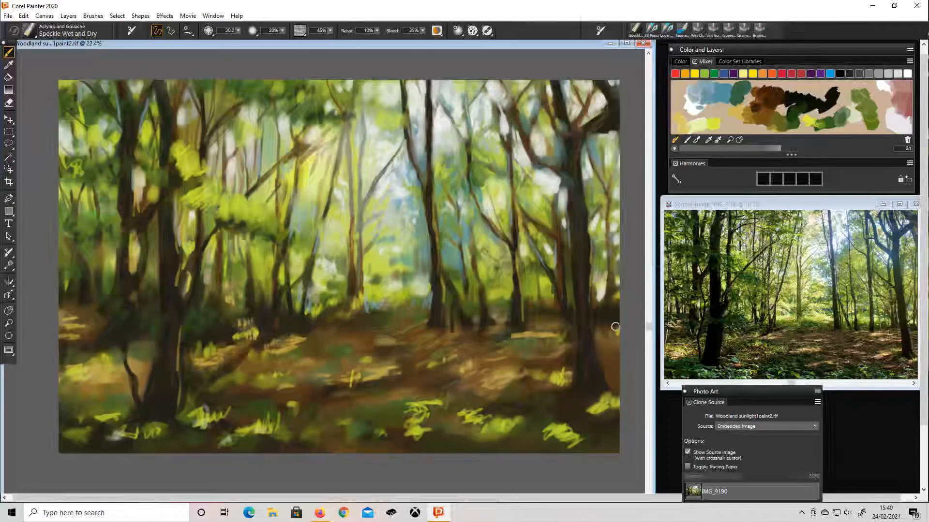
Paint short dark and yellow-green grass strokes across the forest floor with a brush size of 15.
{"action": "left_click_drag", "start_coordinate": [238, 30], "coordinate": [224, 41]}
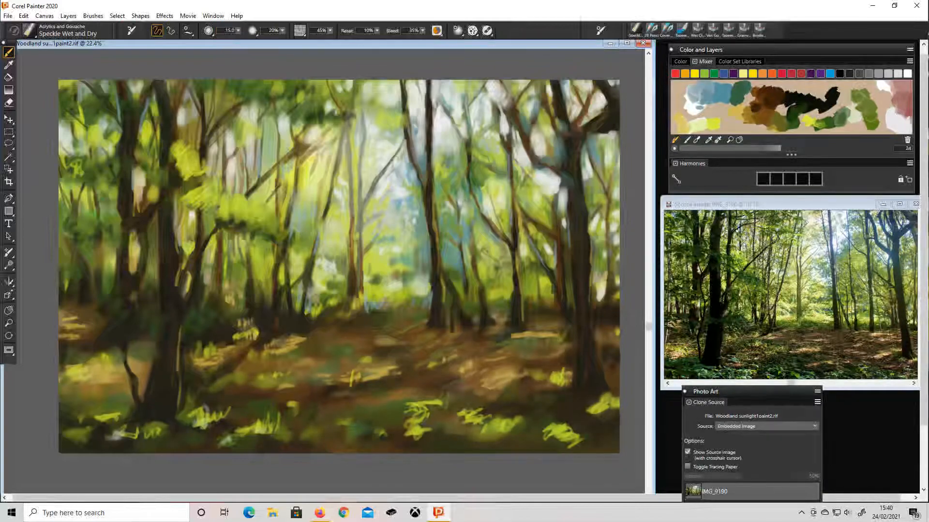
{"action": "mouse_move", "coordinate": [364, 336]}
{"action": "left_mouse_down"}
{"action": "mouse_move", "coordinate": [389, 342]}
{"action": "mouse_move", "coordinate": [355, 390]}
{"action": "left_mouse_up"}
{"action": "mouse_move", "coordinate": [97, 360]}
{"action": "left_mouse_down"}
{"action": "mouse_move", "coordinate": [309, 428]}
{"action": "mouse_move", "coordinate": [574, 421]}
{"action": "left_mouse_up"}
{"action": "mouse_move", "coordinate": [432, 434]}
{"action": "left_mouse_down"}
{"action": "mouse_move", "coordinate": [429, 415]}
{"action": "mouse_move", "coordinate": [375, 412]}
{"action": "left_mouse_up"}
{"action": "mouse_move", "coordinate": [189, 421]}
{"action": "left_mouse_down"}
{"action": "mouse_move", "coordinate": [94, 413]}
{"action": "mouse_move", "coordinate": [353, 430]}
{"action": "mouse_move", "coordinate": [424, 413]}
{"action": "mouse_move", "coordinate": [262, 426]}
{"action": "mouse_move", "coordinate": [193, 442]}
{"action": "mouse_move", "coordinate": [401, 428]}
{"action": "left_mouse_up"}
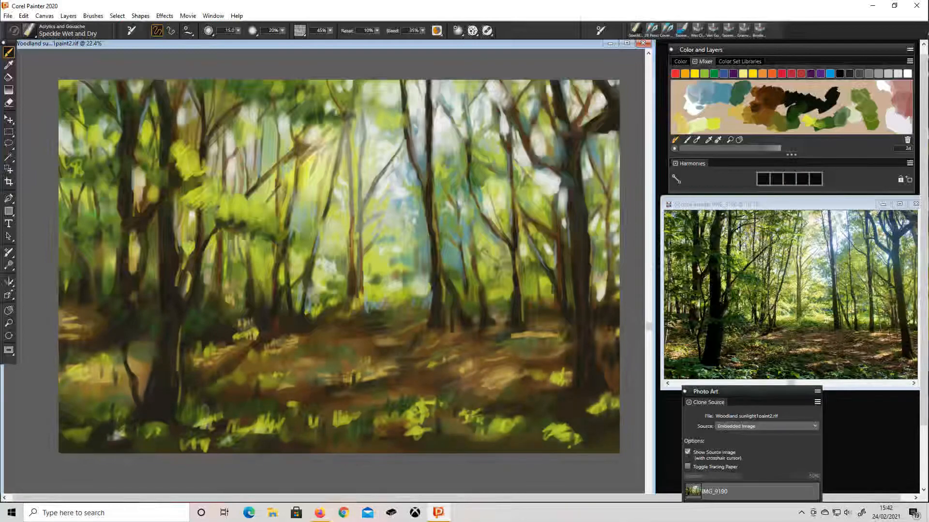
{"action": "mouse_move", "coordinate": [464, 346]}
{"action": "left_mouse_down"}
{"action": "mouse_move", "coordinate": [445, 382]}
{"action": "mouse_move", "coordinate": [343, 404]}
{"action": "mouse_move", "coordinate": [319, 444]}
{"action": "left_mouse_up"}
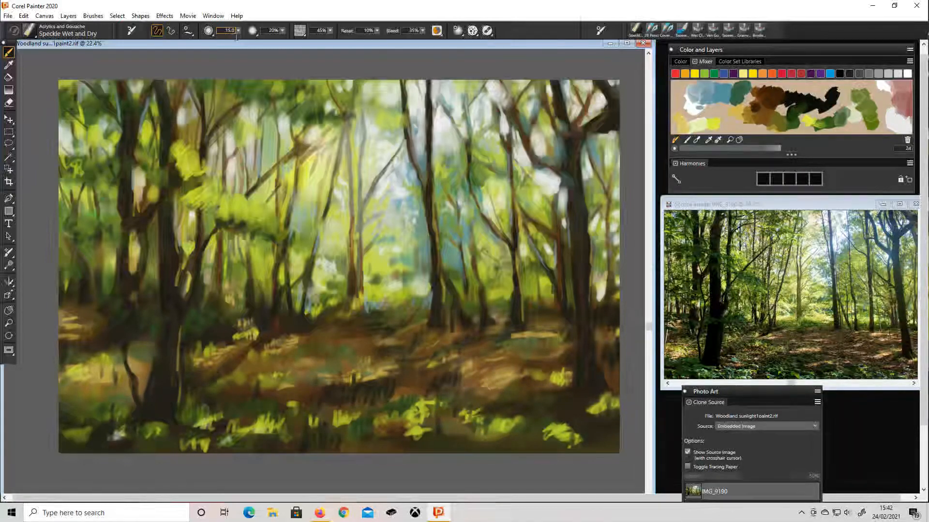
Paint broad dark and yellow-green strokes across the foreground undergrowth with a brush size of 50.
{"action": "key", "text": "Return"}
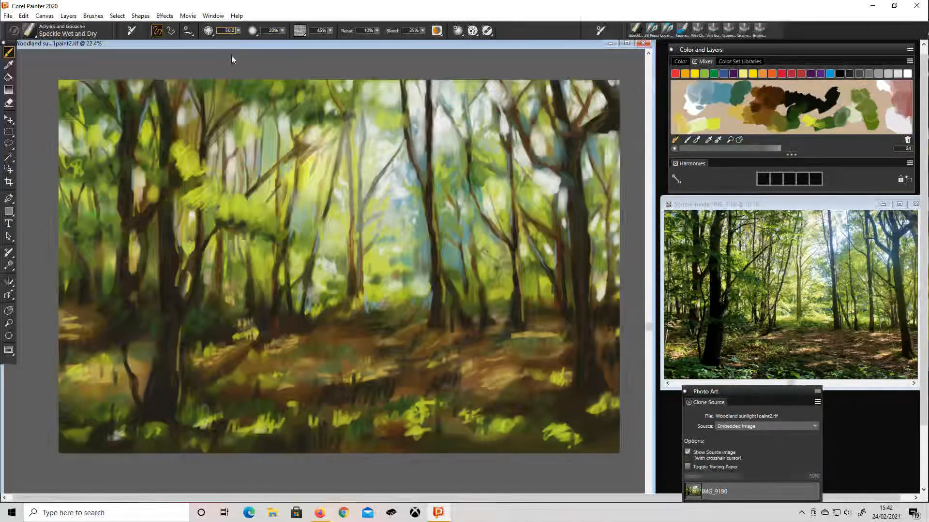
{"action": "mouse_move", "coordinate": [208, 435]}
{"action": "left_mouse_down"}
{"action": "mouse_move", "coordinate": [523, 352]}
{"action": "mouse_move", "coordinate": [250, 398]}
{"action": "mouse_move", "coordinate": [202, 434]}
{"action": "left_mouse_up"}
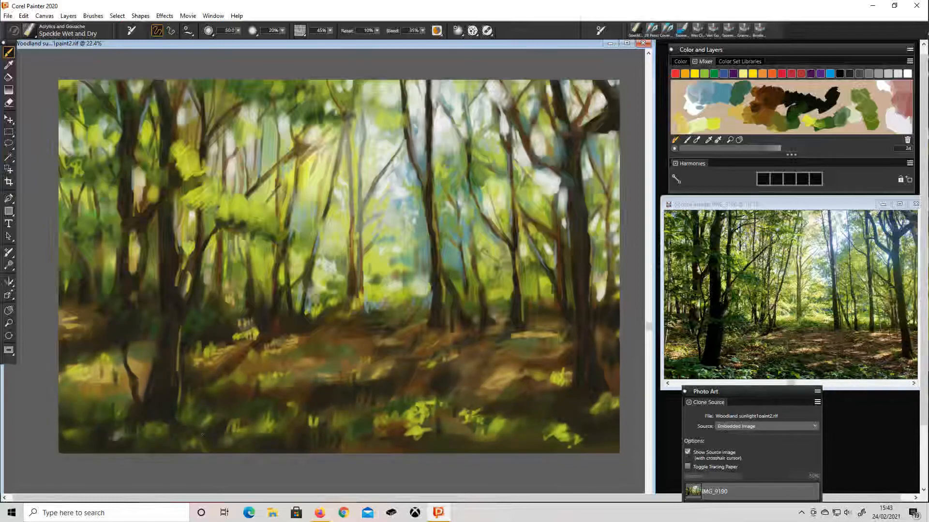
{"action": "left_click", "coordinate": [428, 327], "text": "alt"}
{"action": "mouse_move", "coordinate": [387, 411]}
{"action": "left_mouse_down"}
{"action": "mouse_move", "coordinate": [580, 421]}
{"action": "mouse_move", "coordinate": [141, 445]}
{"action": "left_mouse_up"}
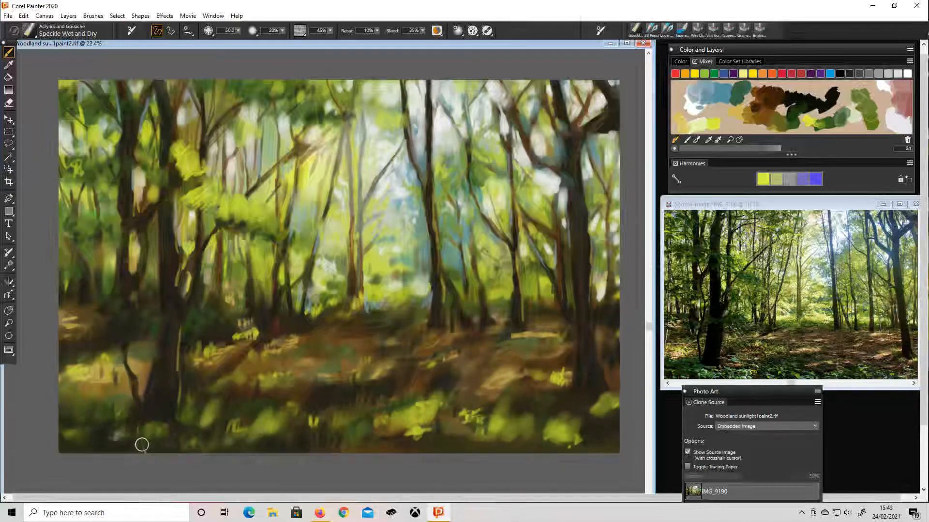
Paint broad ochre sunlight patches over the forest floor, around the left trunk and between the right-hand trees.
{"action": "left_click", "coordinate": [738, 114], "text": "alt"}
{"action": "left_click_drag", "start_coordinate": [366, 387], "coordinate": [393, 366]}
{"action": "left_click_drag", "start_coordinate": [509, 343], "coordinate": [549, 322]}
{"action": "left_click_drag", "start_coordinate": [180, 338], "coordinate": [176, 450]}
{"action": "left_click_drag", "start_coordinate": [441, 418], "coordinate": [498, 386]}
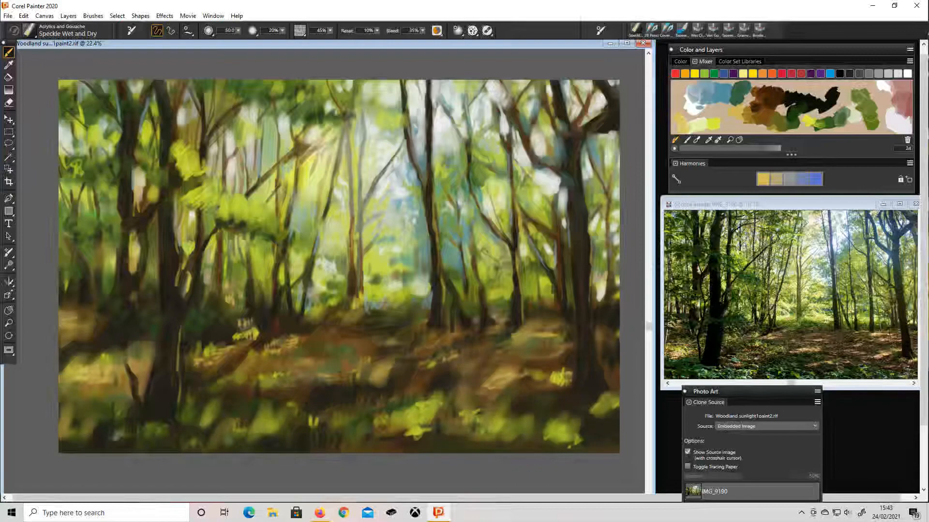
{"action": "left_click_drag", "start_coordinate": [496, 324], "coordinate": [426, 299]}
{"action": "left_click_drag", "start_coordinate": [249, 421], "coordinate": [450, 410]}
Paint broad bright yellow-green foliage in the left canopy, upper centre, right-hand trees and foreground.
{"action": "left_click", "coordinate": [711, 123], "text": "alt"}
{"action": "mouse_move", "coordinate": [217, 193]}
{"action": "left_mouse_down"}
{"action": "mouse_move", "coordinate": [184, 145]}
{"action": "mouse_move", "coordinate": [73, 165]}
{"action": "left_mouse_up"}
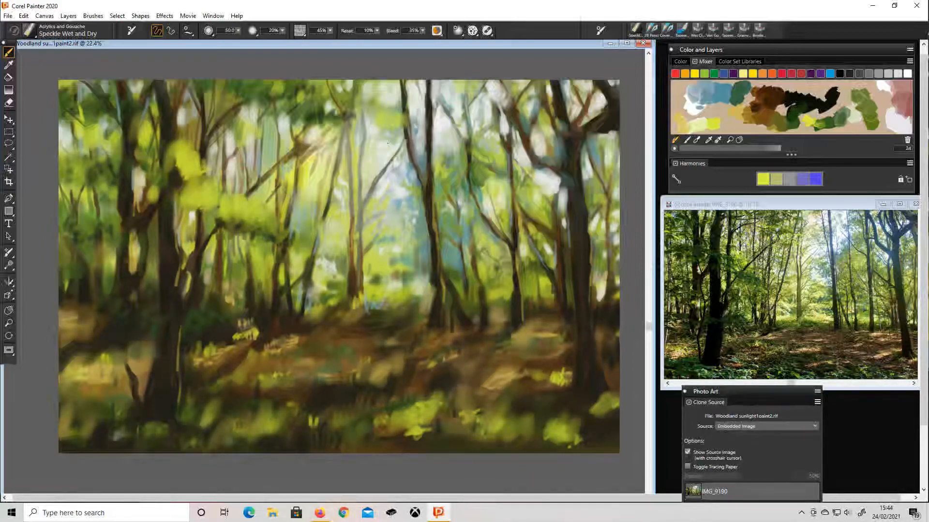
{"action": "left_click_drag", "start_coordinate": [396, 110], "coordinate": [387, 126]}
{"action": "left_click_drag", "start_coordinate": [478, 145], "coordinate": [483, 167]}
{"action": "left_click_drag", "start_coordinate": [597, 198], "coordinate": [601, 271]}
{"action": "left_click_drag", "start_coordinate": [615, 386], "coordinate": [600, 408]}
{"action": "left_click_drag", "start_coordinate": [470, 401], "coordinate": [419, 430]}
Pick white from the mixer and save the painting.
{"action": "left_click", "coordinate": [898, 121], "text": "alt"}
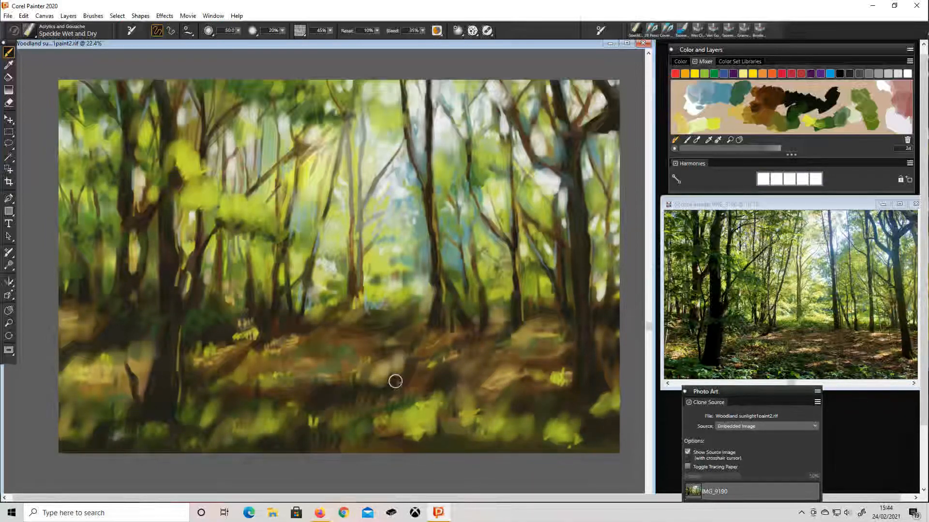
{"action": "left_click", "coordinate": [8, 15]}
{"action": "left_click", "coordinate": [30, 127]}
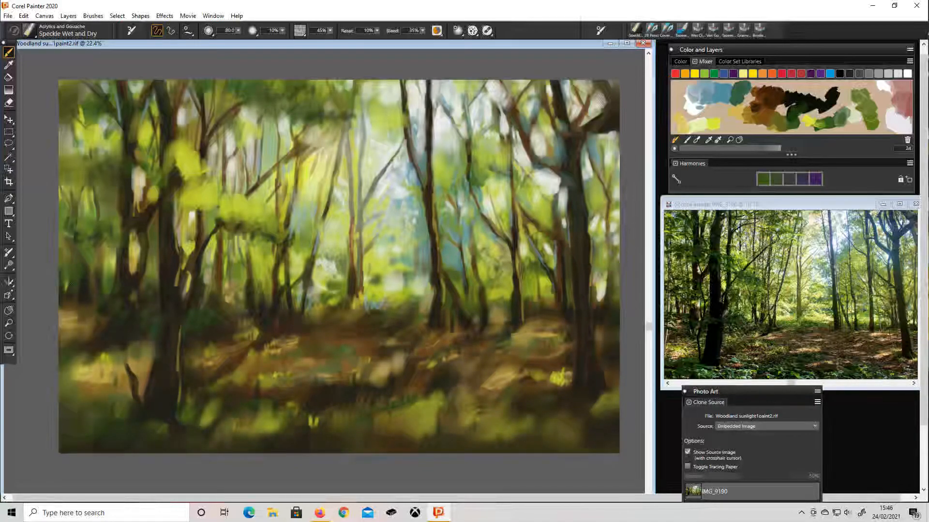
{"action": "left_click", "coordinate": [8, 16]}
{"action": "left_click", "coordinate": [26, 118]}
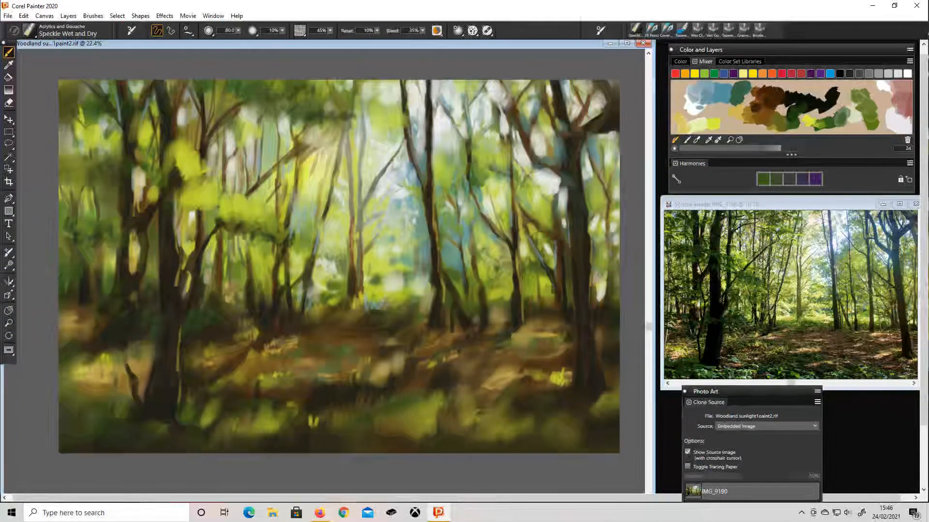
Set the brush size to 20, the opacity to 30% and the bleed to 10%.
{"action": "left_click", "coordinate": [229, 30]}
{"action": "type", "text": "10"}
{"action": "key", "text": "Return"}
{"action": "left_click", "coordinate": [229, 31]}
{"action": "type", "text": "20"}
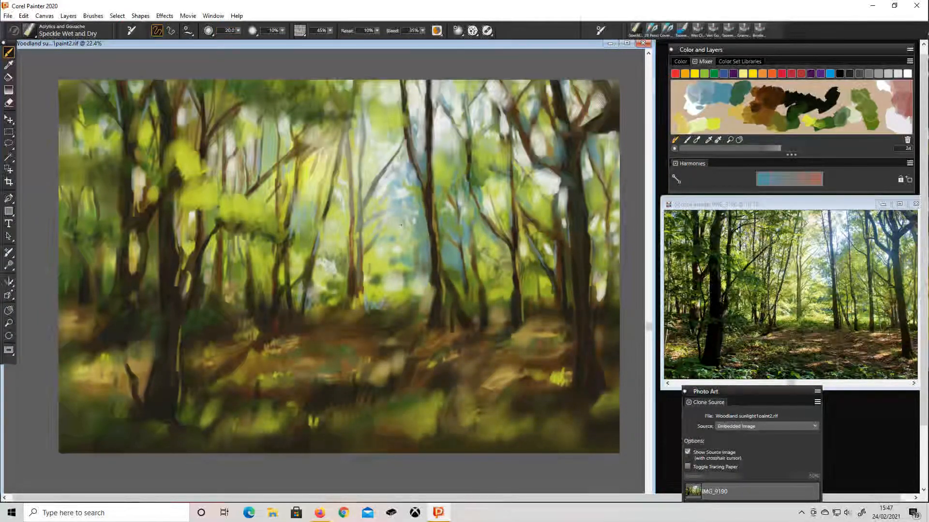
{"action": "left_click", "coordinate": [268, 31]}
{"action": "type", "text": "30"}
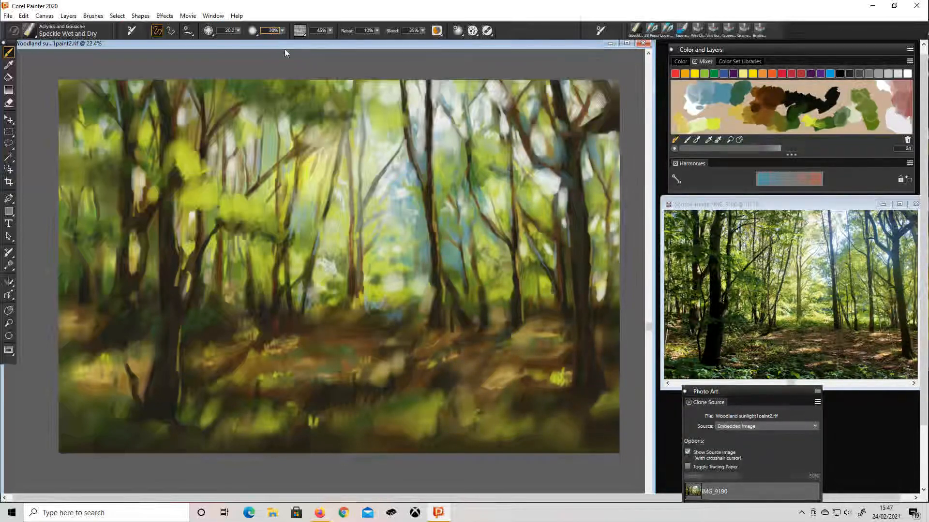
{"action": "left_click", "coordinate": [417, 32]}
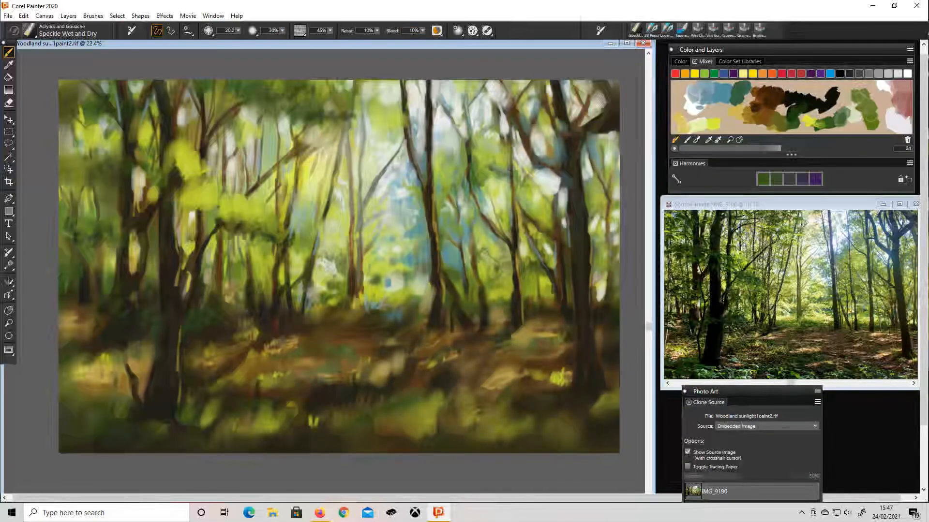
Paint dark green leaf clusters along the left branches, upper-left canopy and undergrowth between the distant trunks.
{"action": "left_click_drag", "start_coordinate": [198, 312], "coordinate": [205, 270]}
{"action": "left_click_drag", "start_coordinate": [227, 218], "coordinate": [271, 218]}
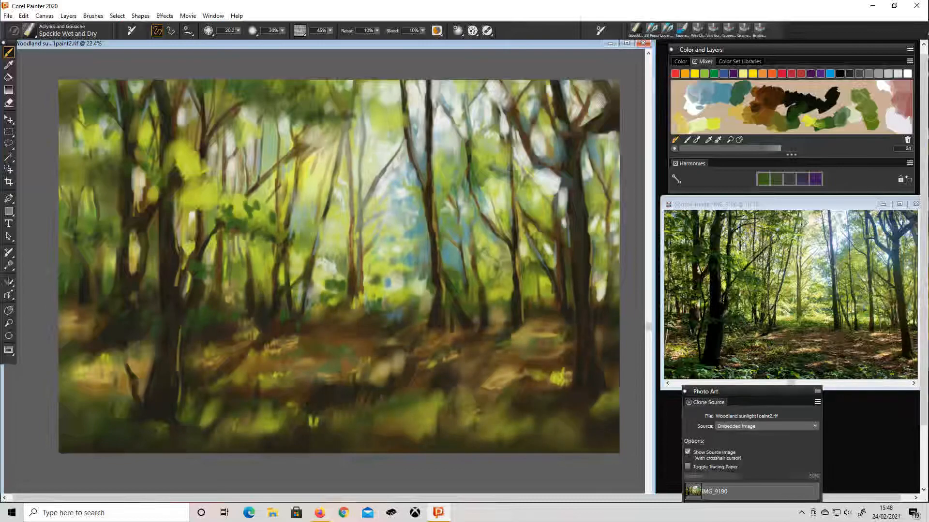
{"action": "mouse_move", "coordinate": [188, 157]}
{"action": "left_mouse_down"}
{"action": "mouse_move", "coordinate": [129, 176]}
{"action": "mouse_move", "coordinate": [75, 172]}
{"action": "mouse_move", "coordinate": [72, 189]}
{"action": "mouse_move", "coordinate": [160, 174]}
{"action": "mouse_move", "coordinate": [196, 150]}
{"action": "left_mouse_up"}
{"action": "left_click_drag", "start_coordinate": [208, 213], "coordinate": [295, 234]}
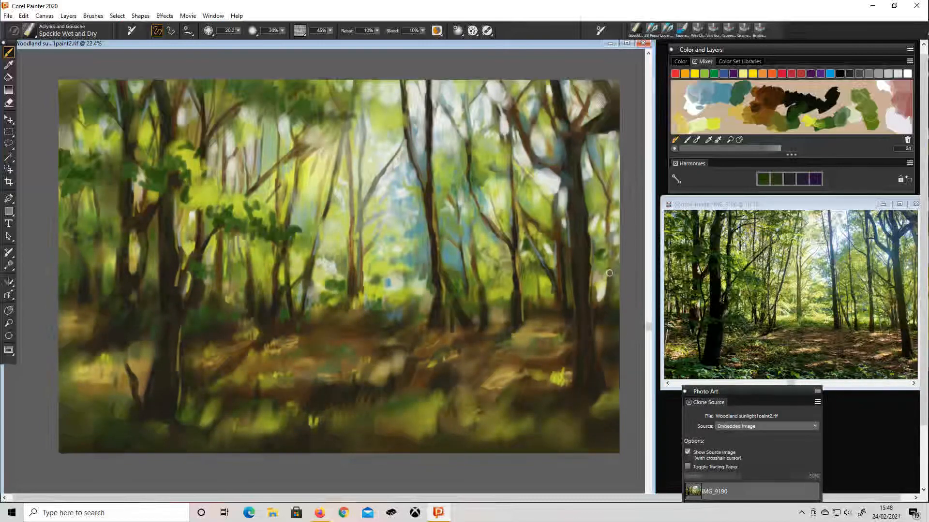
{"action": "left_click_drag", "start_coordinate": [478, 290], "coordinate": [426, 302]}
{"action": "left_click_drag", "start_coordinate": [107, 284], "coordinate": [68, 281]}
{"action": "mouse_move", "coordinate": [68, 99]}
{"action": "left_mouse_down"}
{"action": "mouse_move", "coordinate": [235, 95]}
{"action": "mouse_move", "coordinate": [176, 90]}
{"action": "left_mouse_up"}
Pick warm yellow-ochre from the mixer and paint sunlit leaves in the left canopy and beside the left trunk.
{"action": "left_click", "coordinate": [740, 116]}
{"action": "mouse_move", "coordinate": [188, 157]}
{"action": "left_mouse_down"}
{"action": "mouse_move", "coordinate": [170, 172]}
{"action": "mouse_move", "coordinate": [191, 198]}
{"action": "left_mouse_up"}
{"action": "left_click_drag", "start_coordinate": [208, 203], "coordinate": [232, 223]}
{"action": "left_click_drag", "start_coordinate": [126, 162], "coordinate": [113, 167]}
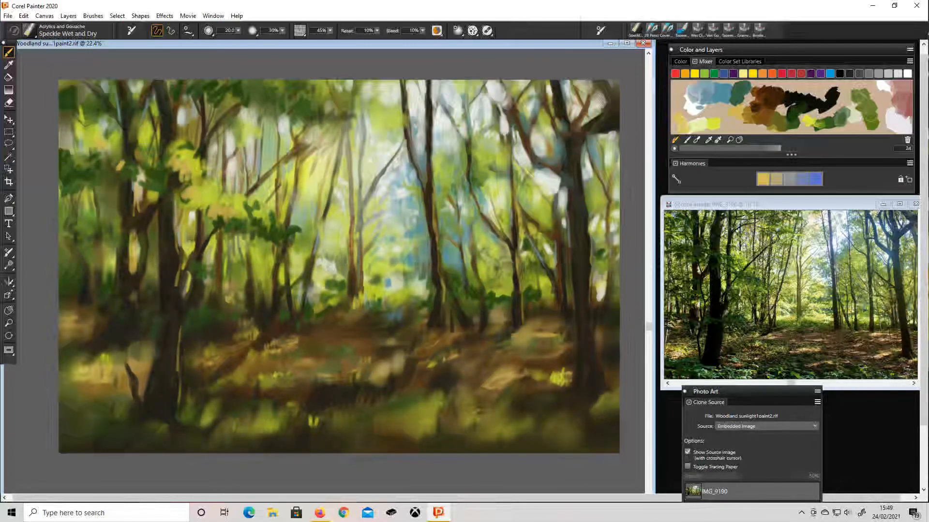
Paint ochre light streaks across the central woodland path and upright ochre grass strokes in the foreground below it.
{"action": "left_click_drag", "start_coordinate": [380, 324], "coordinate": [354, 320]}
{"action": "left_click_drag", "start_coordinate": [420, 316], "coordinate": [397, 324]}
{"action": "left_click_drag", "start_coordinate": [418, 375], "coordinate": [382, 383]}
{"action": "mouse_move", "coordinate": [439, 406]}
{"action": "left_mouse_down"}
{"action": "mouse_move", "coordinate": [439, 422]}
{"action": "mouse_move", "coordinate": [407, 428]}
{"action": "left_mouse_up"}
{"action": "left_click_drag", "start_coordinate": [380, 399], "coordinate": [380, 433]}
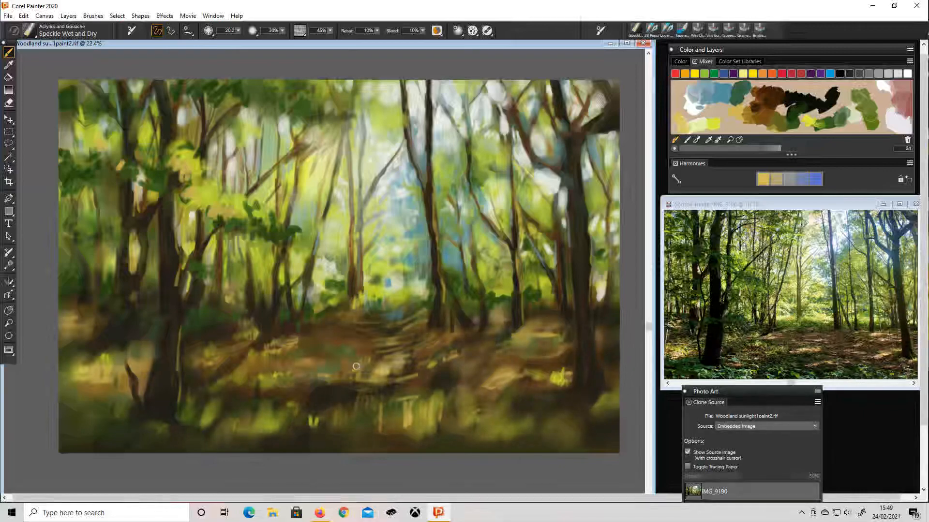
Add ochre sunlight strokes to the centre-left and left forest floor, plus ochre leaf highlights at the far-left canopy.
{"action": "left_click_drag", "start_coordinate": [354, 363], "coordinate": [353, 378]}
{"action": "left_click_drag", "start_coordinate": [292, 336], "coordinate": [289, 355]}
{"action": "left_click_drag", "start_coordinate": [127, 348], "coordinate": [137, 369]}
{"action": "mouse_move", "coordinate": [128, 324]}
{"action": "left_mouse_down"}
{"action": "mouse_move", "coordinate": [128, 351]}
{"action": "mouse_move", "coordinate": [66, 353]}
{"action": "left_mouse_up"}
{"action": "left_click_drag", "start_coordinate": [116, 342], "coordinate": [114, 357]}
{"action": "left_click_drag", "start_coordinate": [67, 362], "coordinate": [65, 389]}
{"action": "left_click_drag", "start_coordinate": [63, 160], "coordinate": [104, 170]}
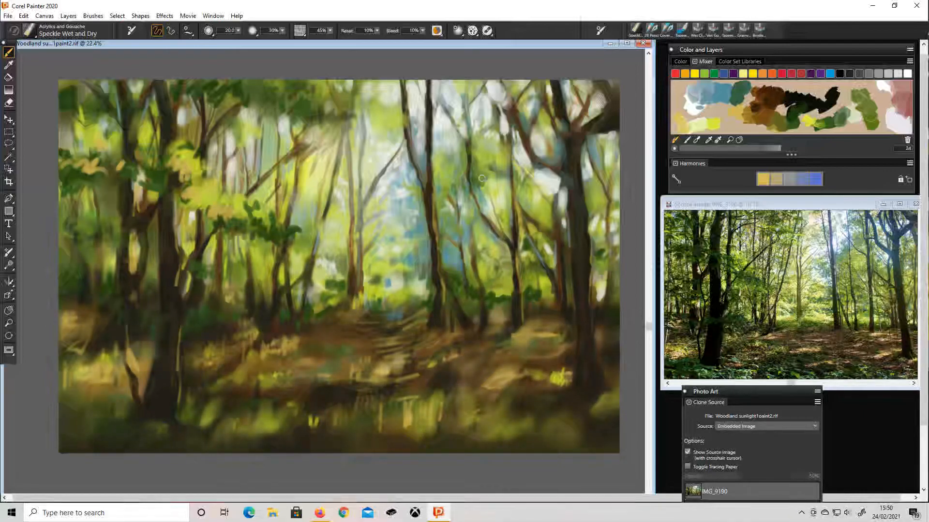
Dab yellow-green foliage into the right-hand trees and white sky glints between the central trunks, then sample a pale yellow-green.
{"action": "left_click", "coordinate": [807, 122]}
{"action": "left_click_drag", "start_coordinate": [476, 165], "coordinate": [482, 184]}
{"action": "left_click", "coordinate": [883, 86]}
{"action": "left_click", "coordinate": [399, 192]}
{"action": "left_click", "coordinate": [446, 140]}
{"action": "left_click", "coordinate": [443, 156]}
{"action": "left_click", "coordinate": [459, 153]}
{"action": "left_click", "coordinate": [448, 168]}
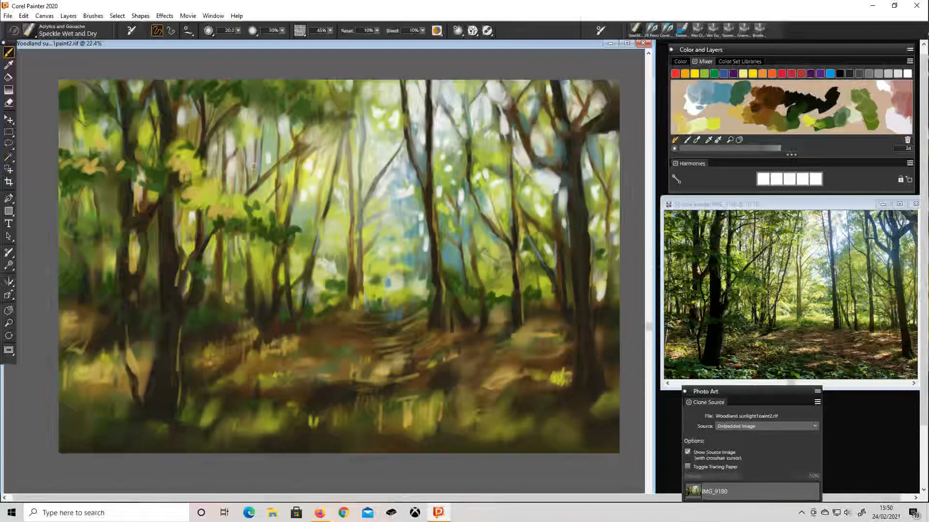
{"action": "left_click", "coordinate": [279, 87], "text": "alt"}
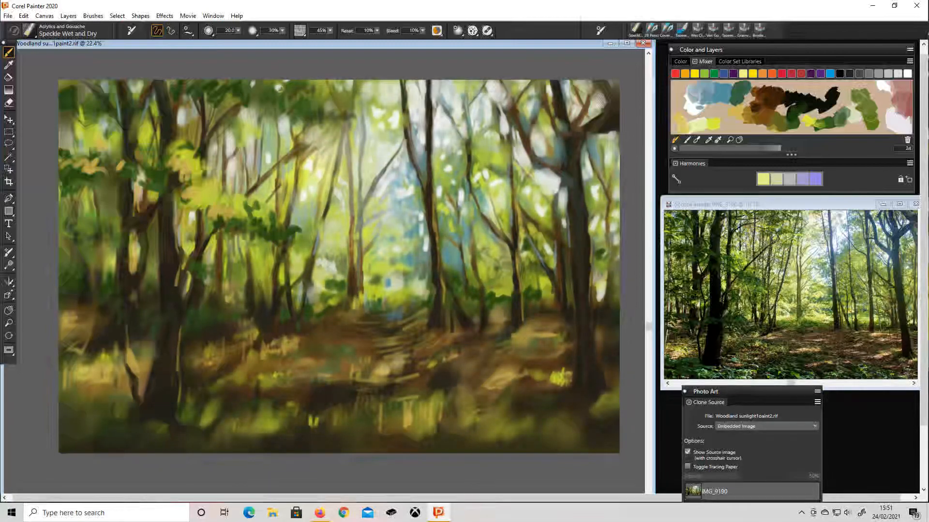
Pick olive green from the mixer and paint short horizontal leaf strokes across the whole foreground.
{"action": "left_click", "coordinate": [794, 108]}
{"action": "left_click_drag", "start_coordinate": [280, 417], "coordinate": [212, 392]}
{"action": "left_click_drag", "start_coordinate": [392, 414], "coordinate": [373, 419]}
{"action": "left_click_drag", "start_coordinate": [463, 406], "coordinate": [527, 412]}
{"action": "left_click_drag", "start_coordinate": [582, 427], "coordinate": [618, 423]}
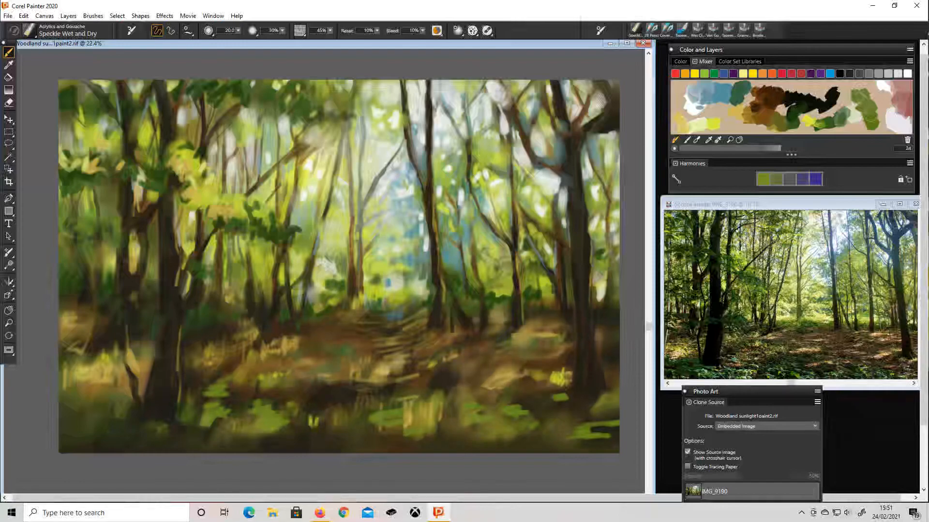
{"action": "left_click_drag", "start_coordinate": [479, 404], "coordinate": [523, 403]}
{"action": "left_click_drag", "start_coordinate": [222, 439], "coordinate": [240, 438]}
{"action": "left_click_drag", "start_coordinate": [68, 417], "coordinate": [96, 417]}
Pick black from the mixer, set the bleed to 35% and paint dark shadow strokes in the centre-right foreground.
{"action": "left_click", "coordinate": [813, 102]}
{"action": "left_click_drag", "start_coordinate": [383, 420], "coordinate": [477, 414]}
{"action": "left_click_drag", "start_coordinate": [491, 428], "coordinate": [523, 427]}
{"action": "left_click", "coordinate": [414, 31]}
{"action": "type", "text": "35"}
{"action": "left_click_drag", "start_coordinate": [447, 422], "coordinate": [483, 416]}
{"action": "mouse_move", "coordinate": [493, 426]}
{"action": "left_mouse_down"}
{"action": "mouse_move", "coordinate": [534, 425]}
{"action": "mouse_move", "coordinate": [547, 447]}
{"action": "left_mouse_up"}
Set the brush size to 30 and extend the dark shadow strokes across the foreground and around the trunk bases.
{"action": "left_click", "coordinate": [230, 30]}
{"action": "type", "text": "30"}
{"action": "mouse_move", "coordinate": [376, 436]}
{"action": "left_mouse_down"}
{"action": "mouse_move", "coordinate": [242, 421]}
{"action": "mouse_move", "coordinate": [246, 433]}
{"action": "left_mouse_up"}
{"action": "left_click_drag", "start_coordinate": [63, 401], "coordinate": [131, 416]}
{"action": "left_click_drag", "start_coordinate": [203, 387], "coordinate": [241, 393]}
{"action": "left_click_drag", "start_coordinate": [363, 401], "coordinate": [423, 424]}
{"action": "left_click_drag", "start_coordinate": [527, 365], "coordinate": [573, 390]}
{"action": "left_click_drag", "start_coordinate": [530, 421], "coordinate": [609, 439]}
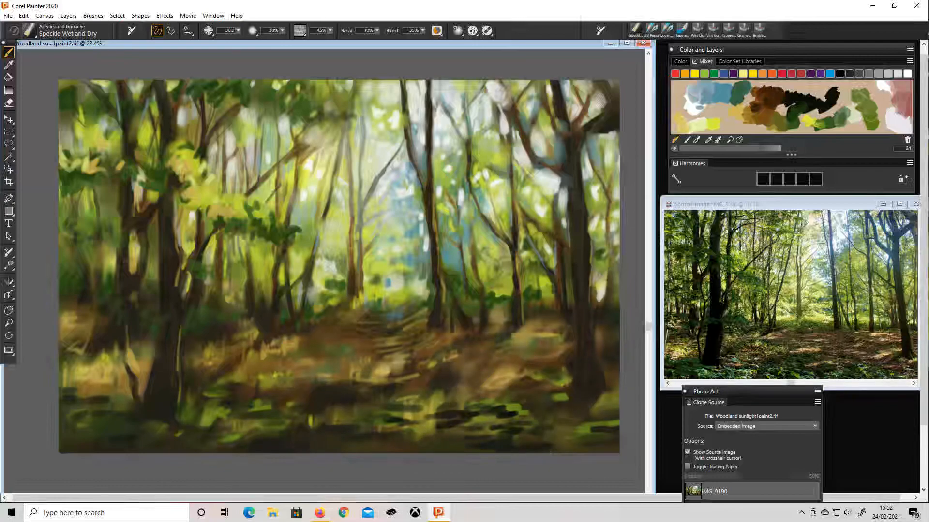
{"action": "left_click_drag", "start_coordinate": [403, 432], "coordinate": [436, 444]}
Pick a mid green from the mixer and paint foliage at the foreground edge beside the right trunk's base.
{"action": "left_click", "coordinate": [815, 126]}
{"action": "left_click", "coordinate": [815, 125]}
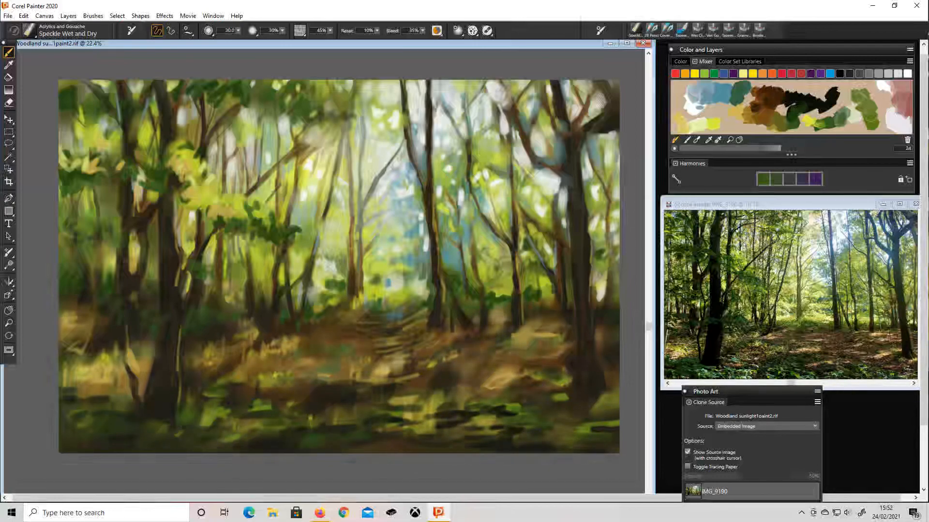
{"action": "left_click_drag", "start_coordinate": [598, 405], "coordinate": [615, 392]}
Set the brush size to 100, sample green from the reference photo's foreground and paint broad soft green over the painting's foreground.
{"action": "left_click", "coordinate": [227, 31]}
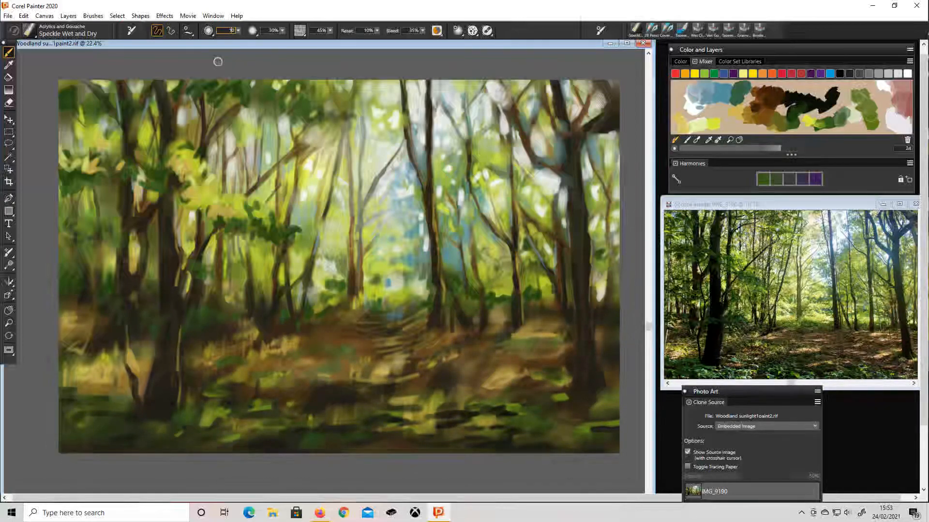
{"action": "left_click", "coordinate": [702, 125]}
{"action": "left_click", "coordinate": [749, 375], "text": "alt"}
{"action": "left_click", "coordinate": [748, 376], "text": "alt"}
{"action": "left_click", "coordinate": [297, 431]}
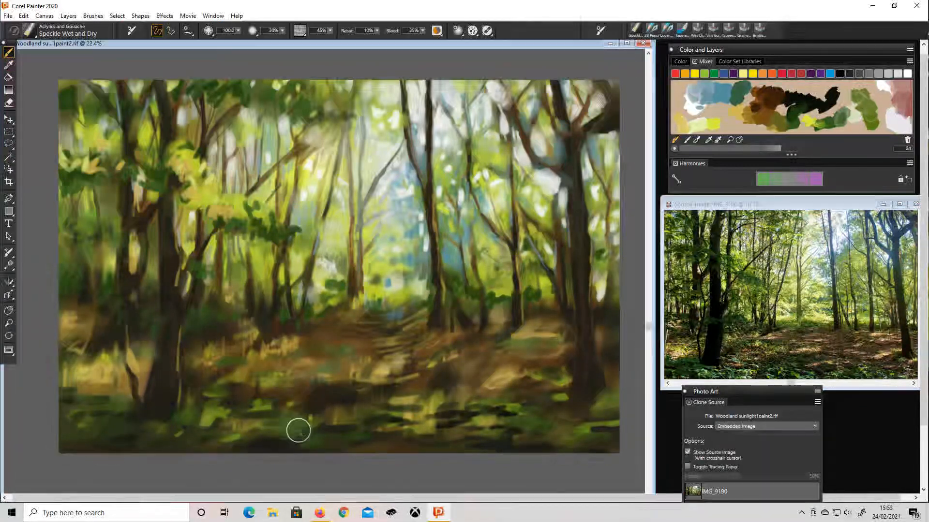
{"action": "left_click_drag", "start_coordinate": [205, 425], "coordinate": [218, 421]}
{"action": "left_click_drag", "start_coordinate": [148, 433], "coordinate": [89, 415]}
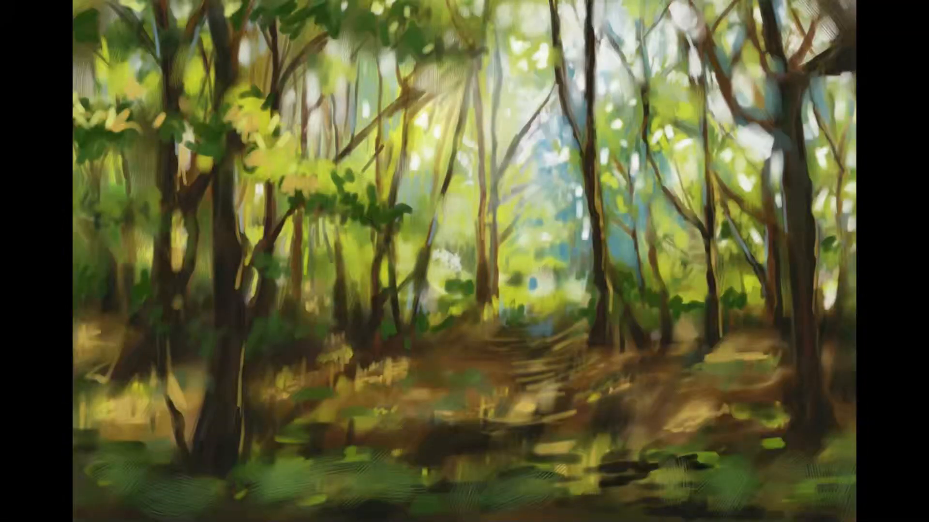